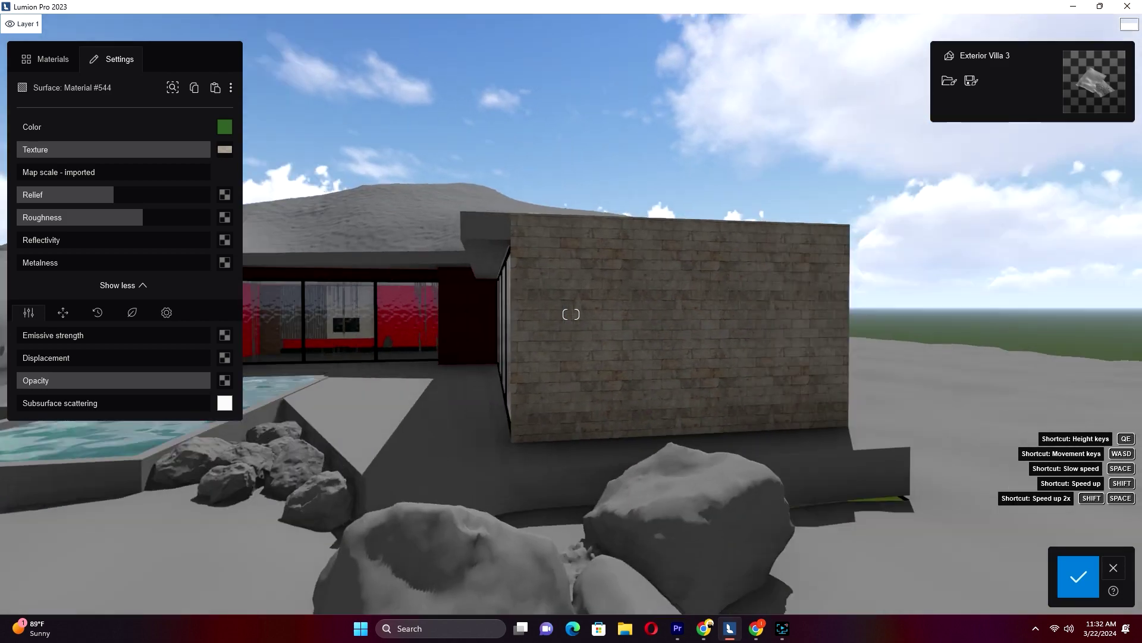
Load vizmbar_4K_Normal as the relief map of the stone wall material and increase the relief strength.
click(225, 195)
double_click(466, 132)
drag(113, 195, 176, 195)
Load vizmbar_4K_Roughness as the roughness map and vizmbar_4K_Displacement as the displacement map of the stone wall.
click(225, 217)
double_click(531, 131)
click(225, 358)
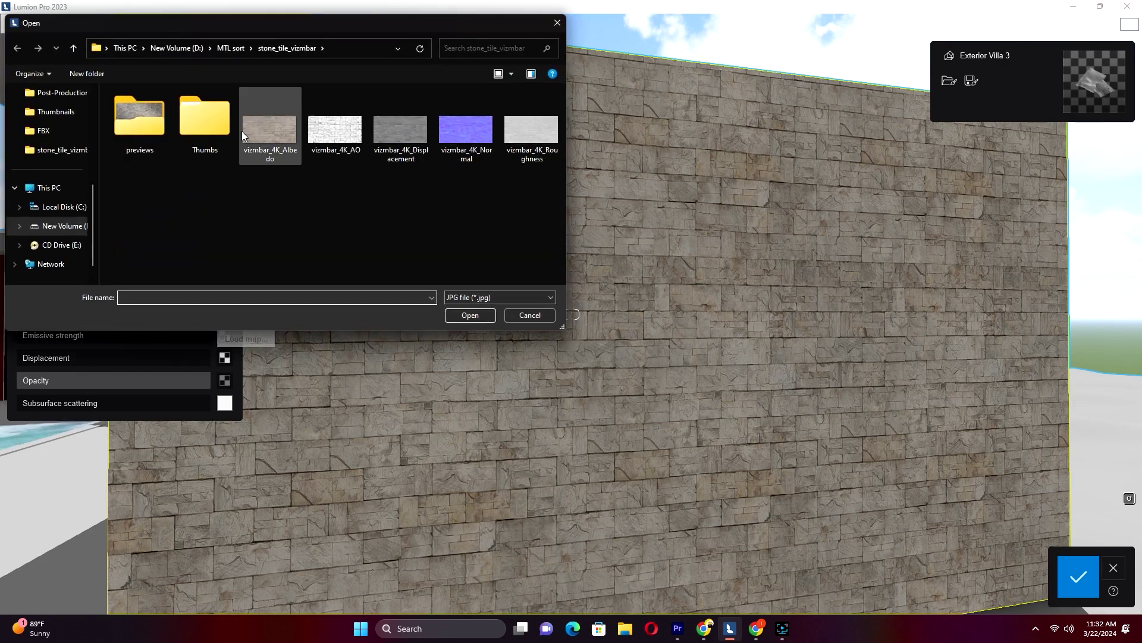
double_click(400, 131)
key(s)
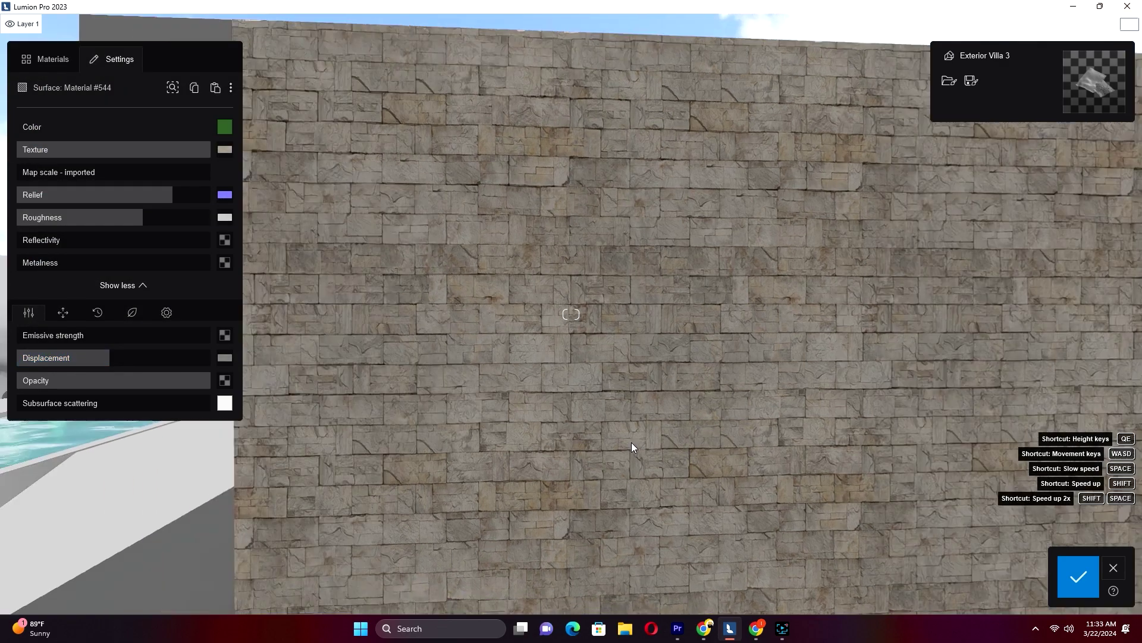
Adjust the internal reflections of the Win glass surface and raise its reflectivity slightly.
right_drag(595, 447, 591, 435)
key(w)
right_drag(512, 371, 586, 369)
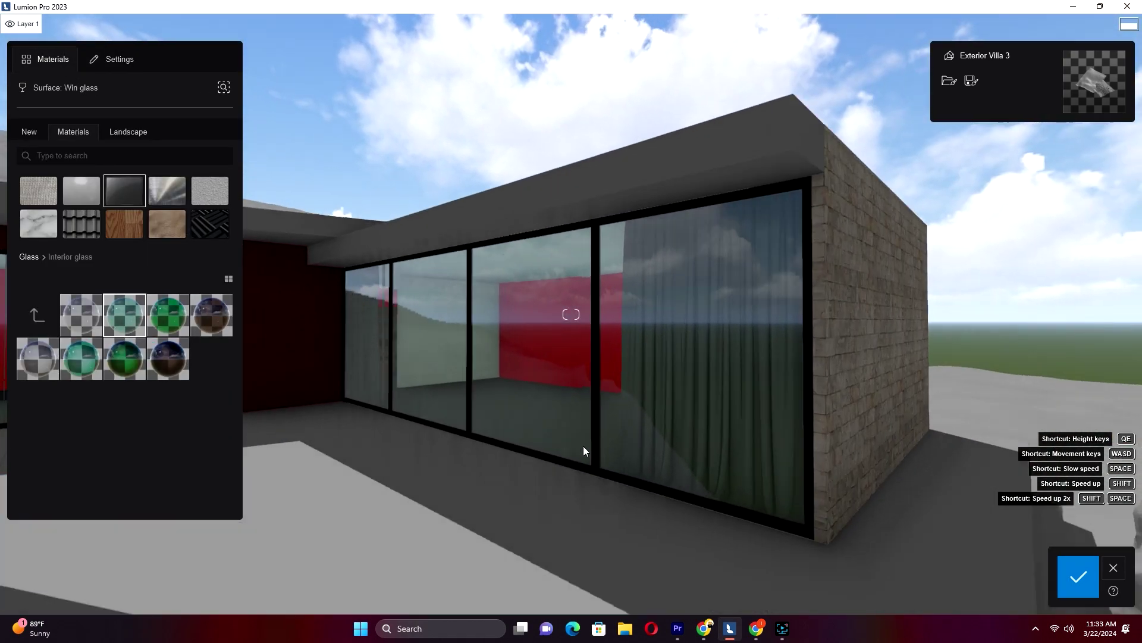
click(119, 59)
drag(89, 241, 156, 250)
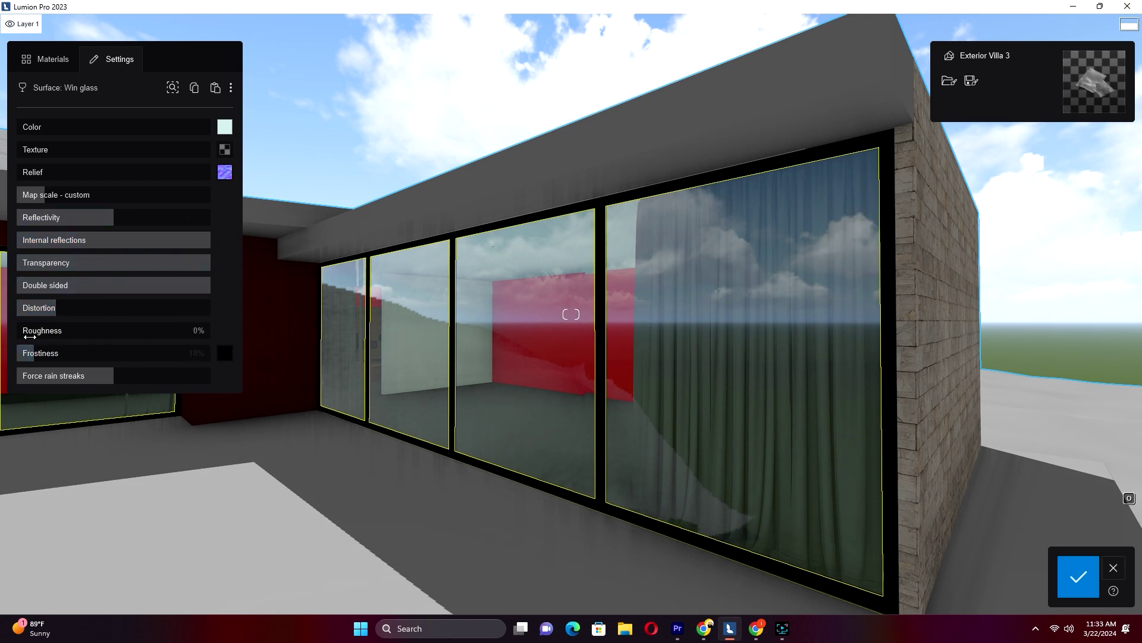
drag(121, 220, 134, 221)
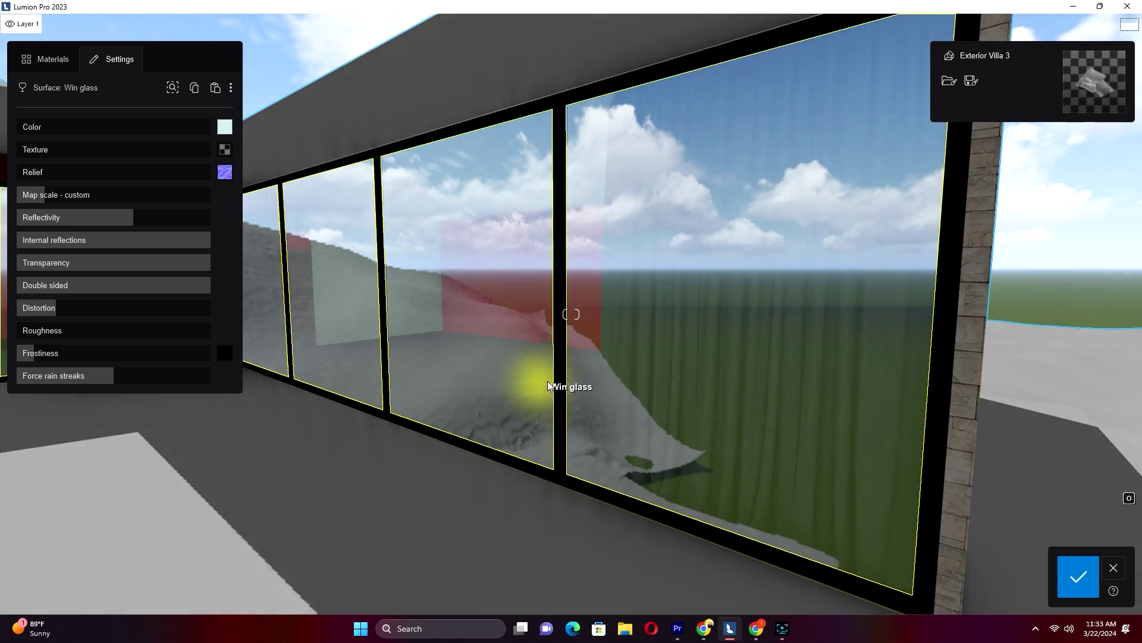
Give the window frame material a near-black colour with added reflectivity and full metalness.
click(558, 380)
click(225, 126)
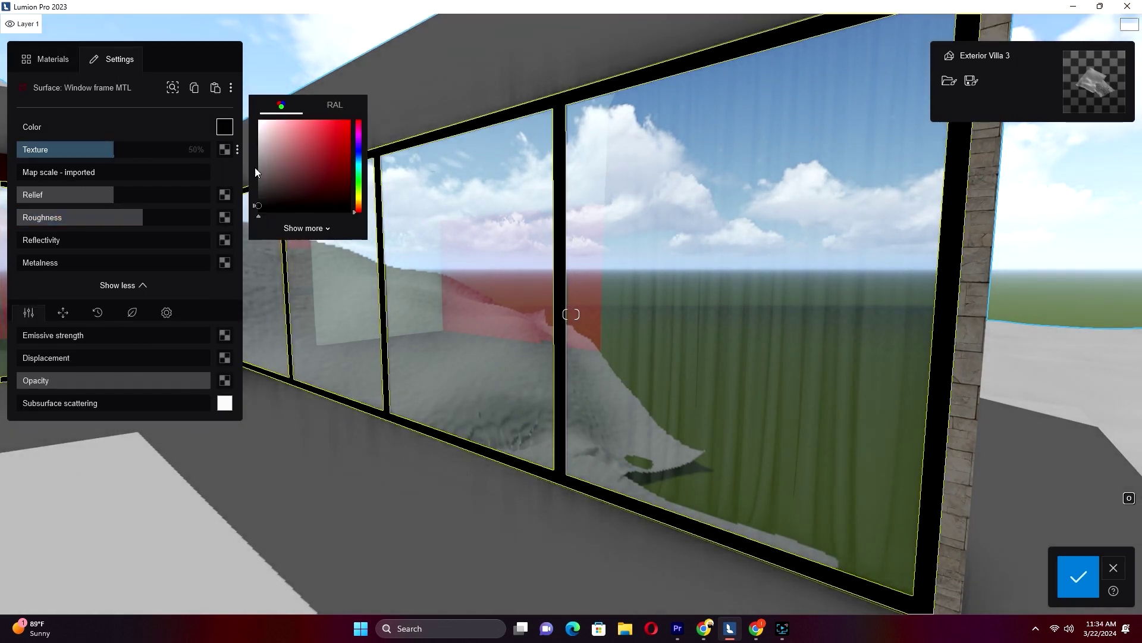
drag(31, 242, 99, 246)
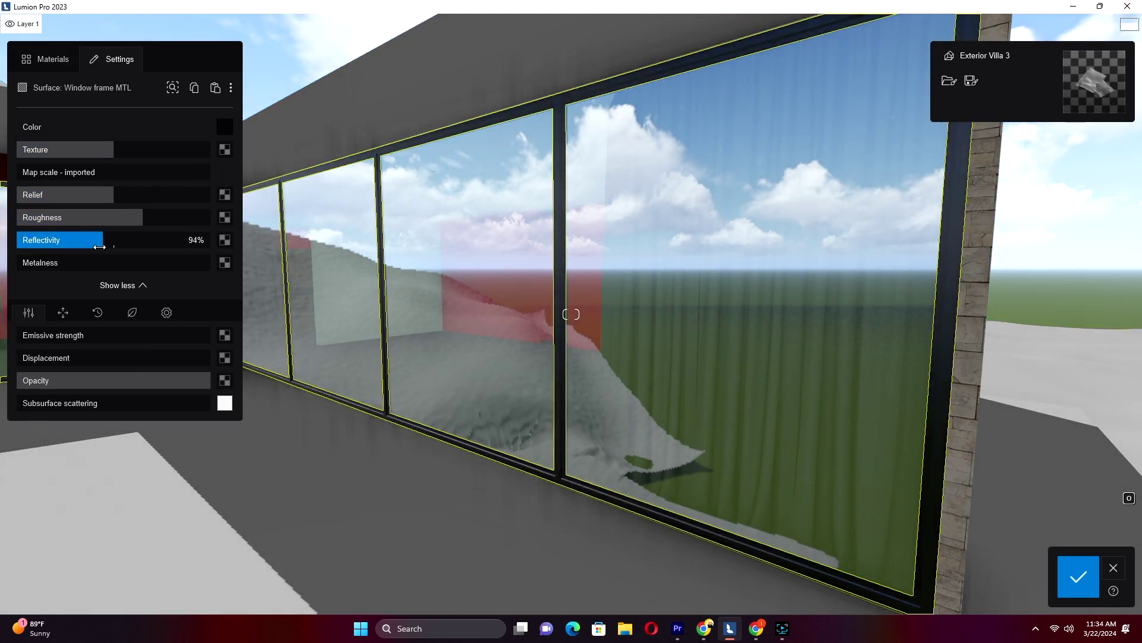
drag(36, 263, 219, 263)
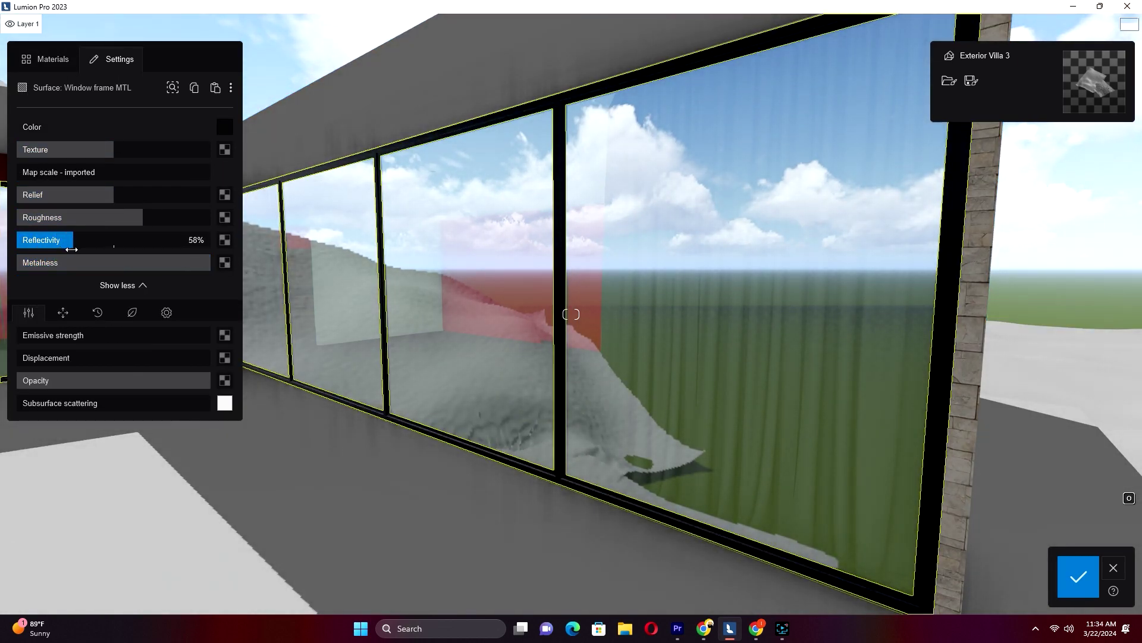
Change the colour of the Out ceiling surface to a light grey.
key(s)
right_drag(567, 357, 697, 397)
click(605, 170)
click(224, 127)
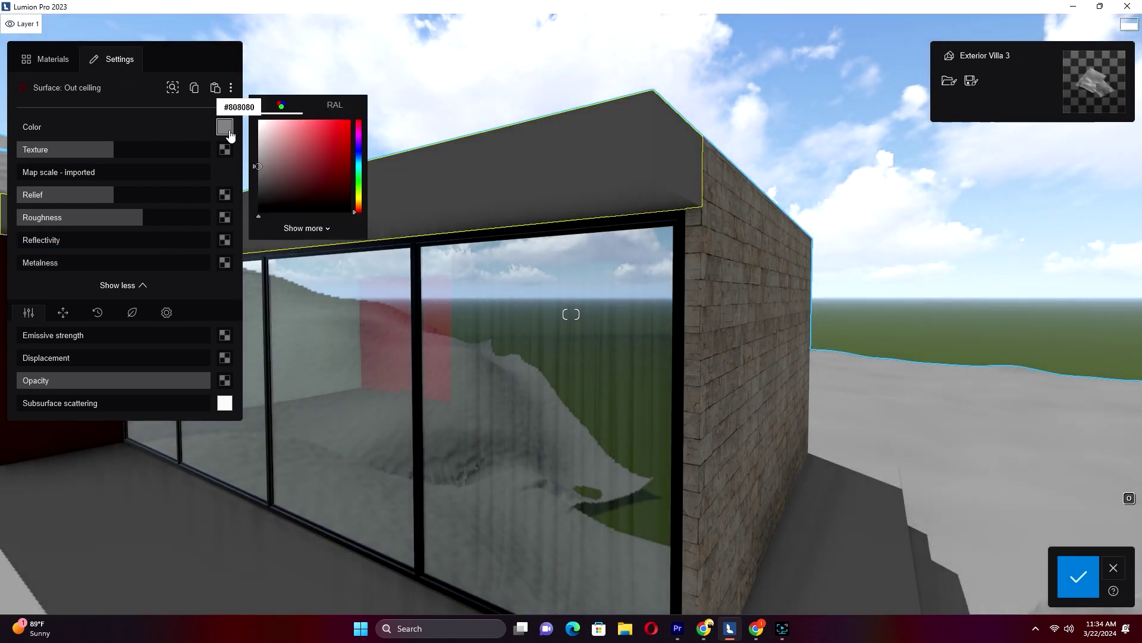
click(260, 141)
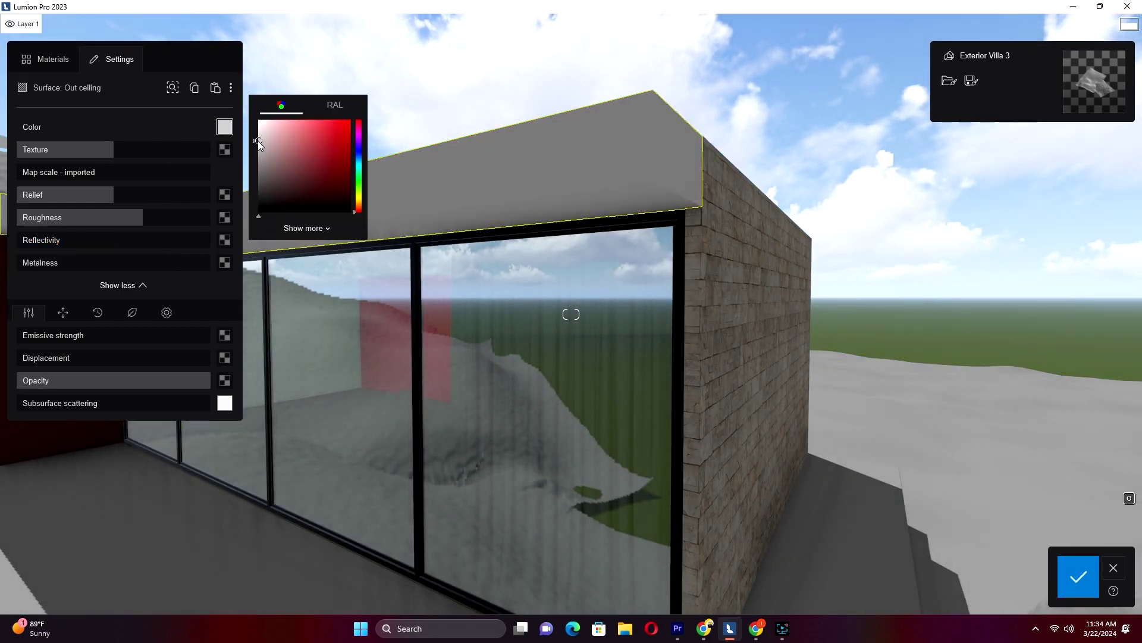
Load the normal map from the beige_wall_001_4k textures folder as the Out ceiling's relief map.
click(224, 194)
click(59, 225)
double_click(137, 275)
double_click(141, 114)
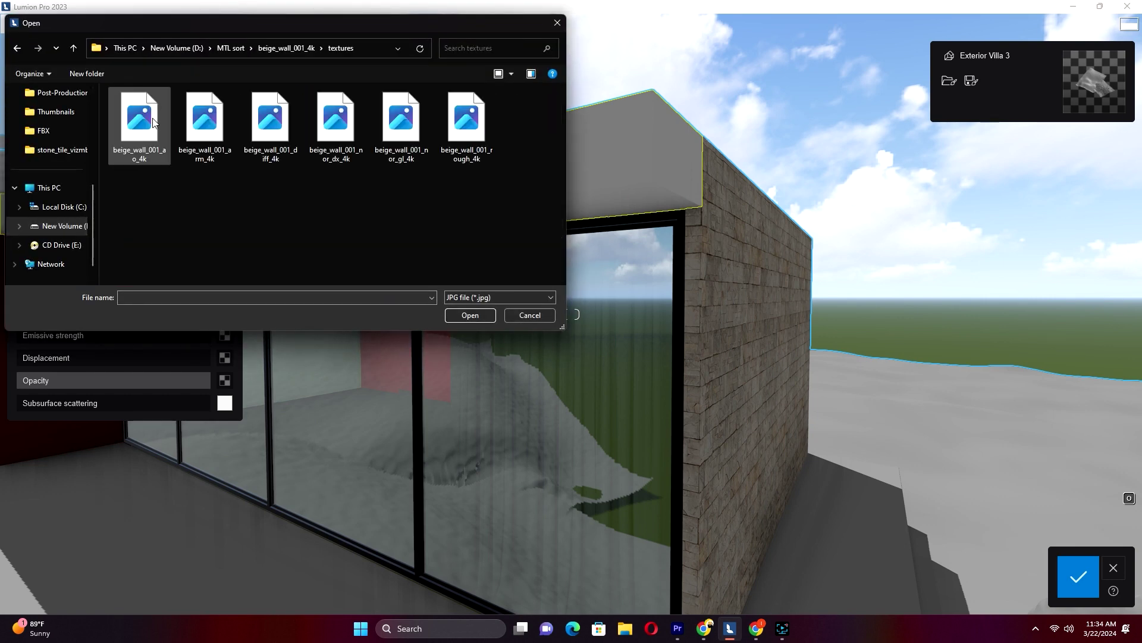
double_click(141, 112)
Set a custom map scale and lower relief for the Out ceiling, and load beige_wall_001_rough_4k as its roughness map.
right_drag(657, 221, 699, 275)
key(w)
key(e)
key(q)
drag(55, 174, 60, 175)
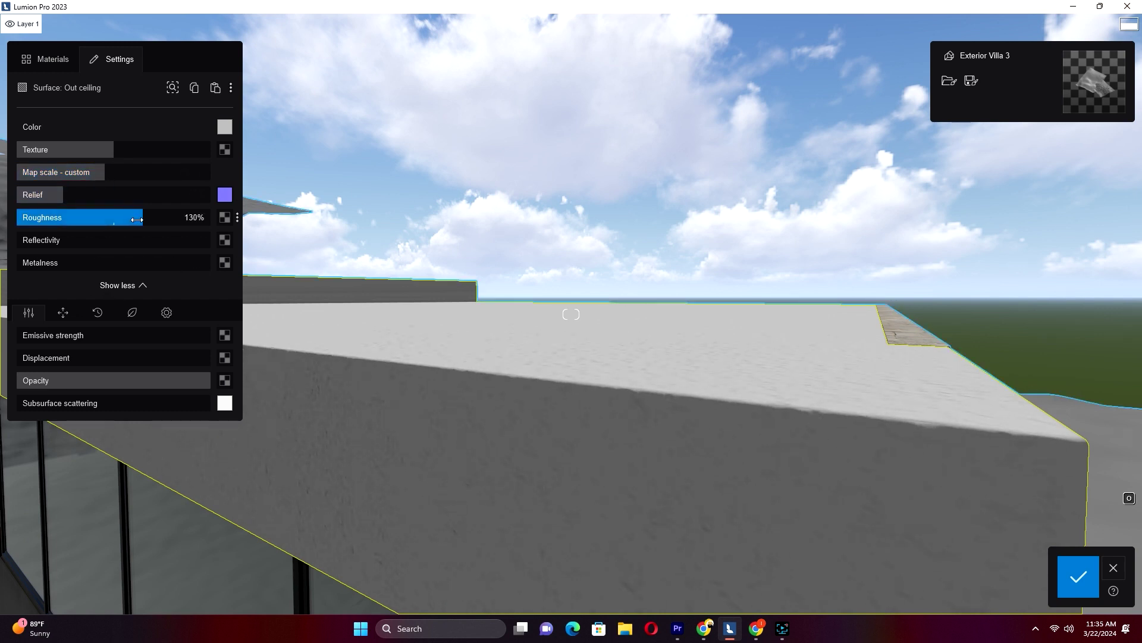
click(225, 218)
double_click(476, 126)
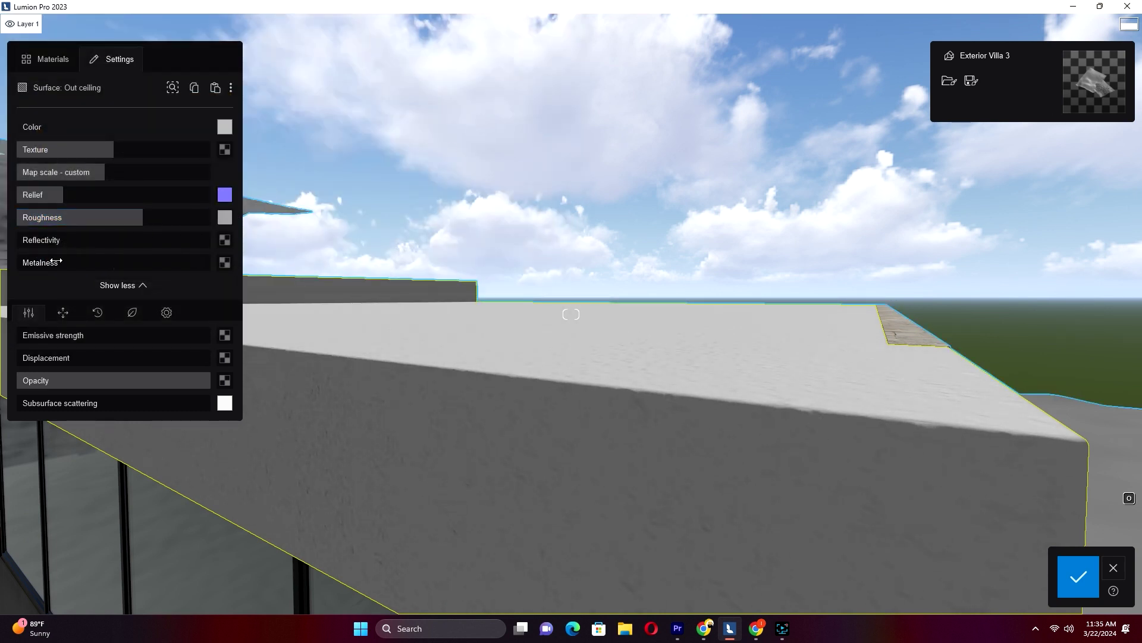
Apply a dark brown wood planks material to the dark red Material #292 wall beside the windows.
right_drag(626, 408, 698, 421)
key(w)
click(698, 421)
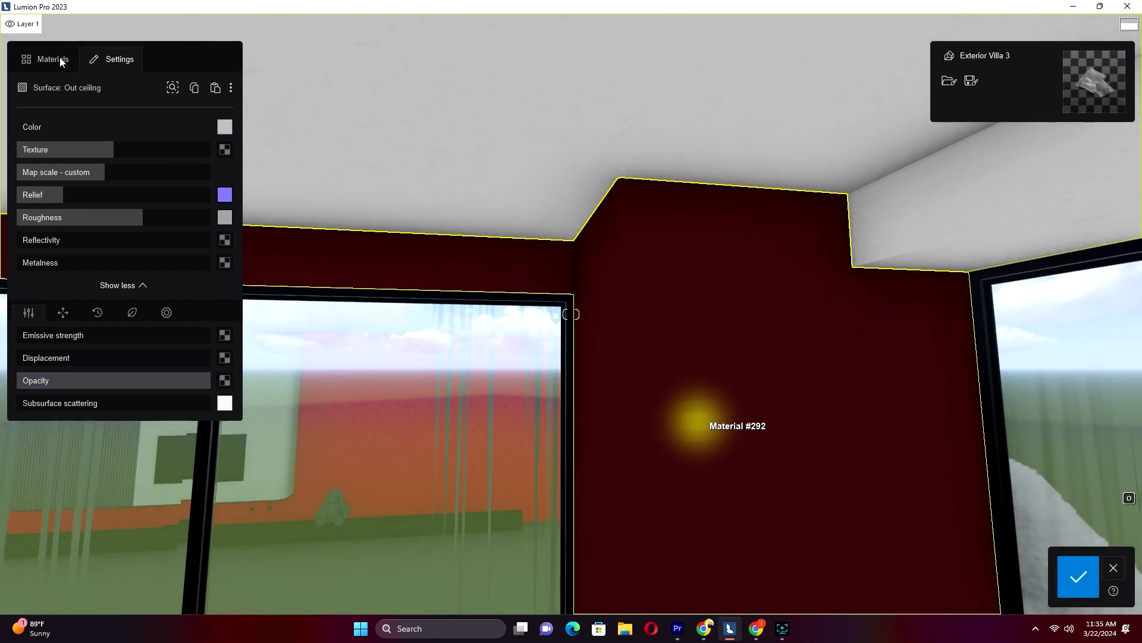
click(786, 331)
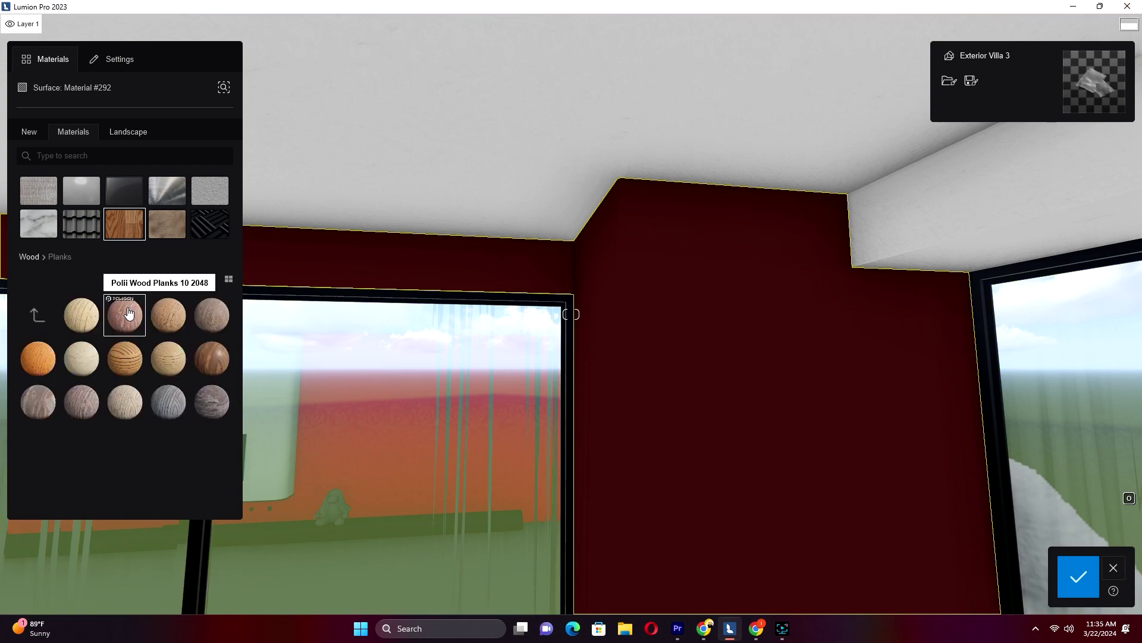
click(126, 363)
click(173, 363)
click(218, 364)
Give the pool water a pale grey-green colour and increase its lightup water color.
key(s)
right_drag(719, 346, 714, 426)
key(s)
right_drag(595, 339, 494, 278)
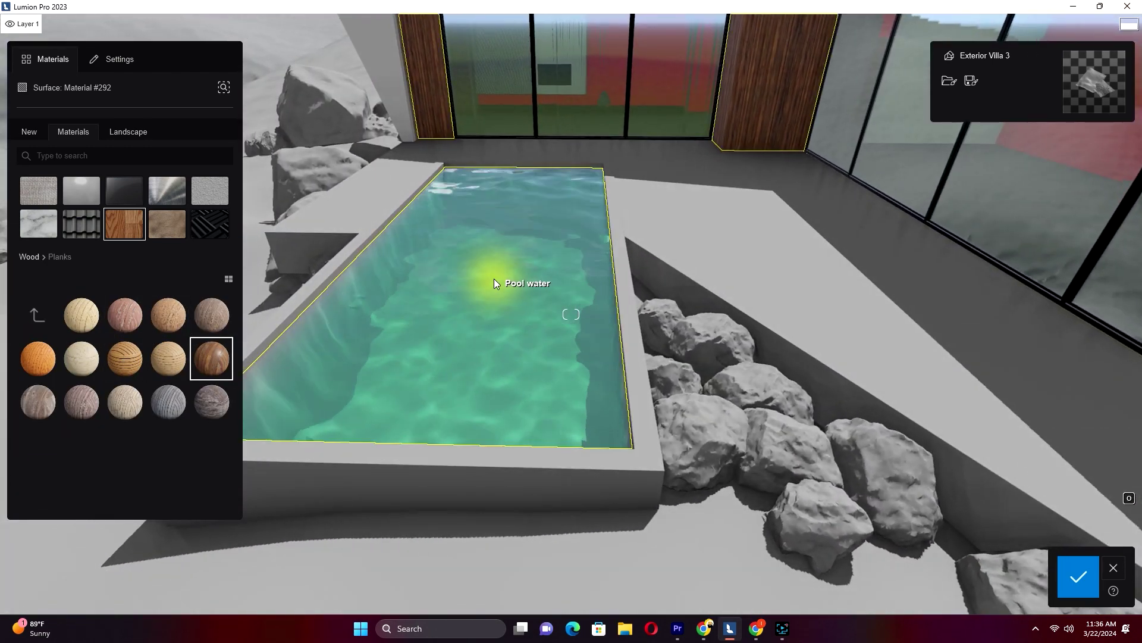
click(494, 278)
click(116, 60)
right_drag(556, 476, 537, 437)
key(w)
click(225, 127)
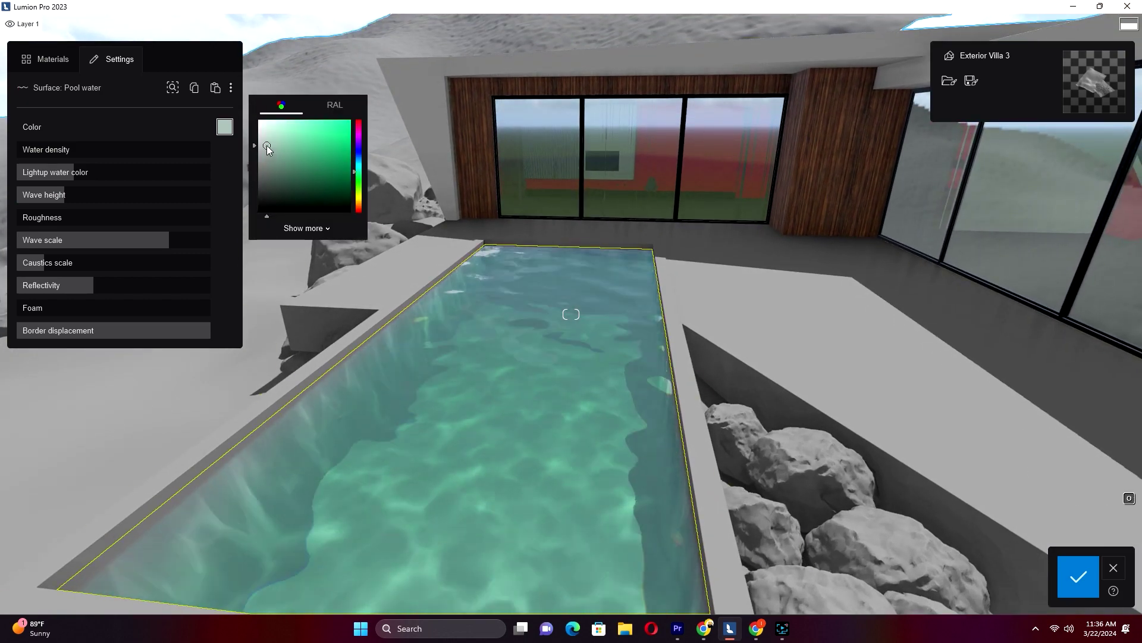
drag(74, 172, 44, 195)
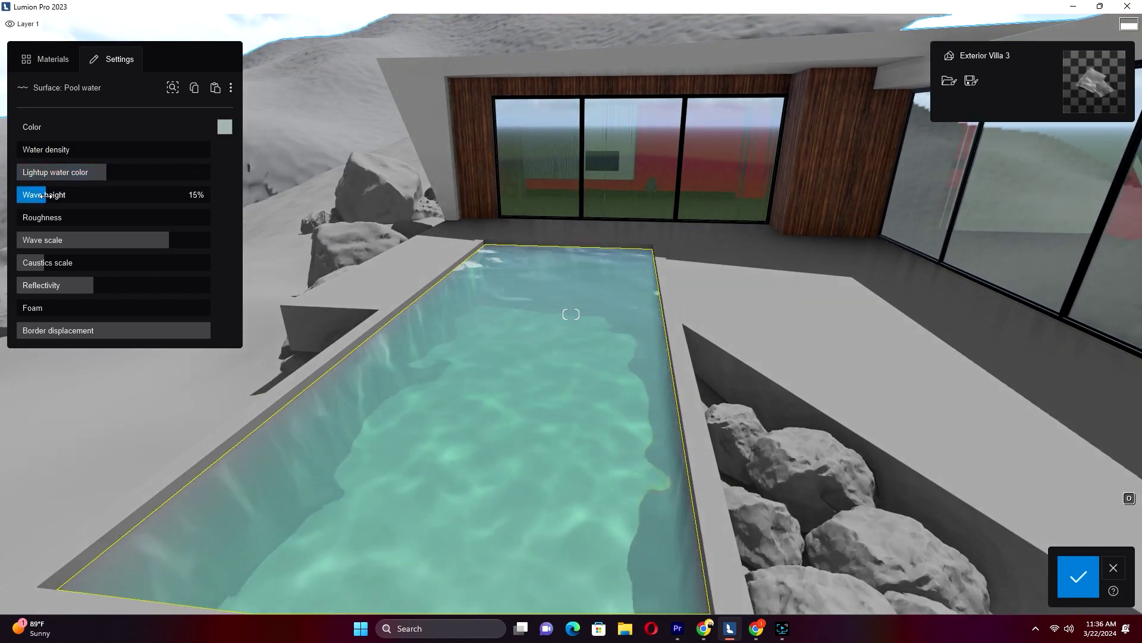
Raise the pool water's wave height and reduce its wave scale.
drag(170, 240, 157, 240)
click(144, 196)
key(s)
right_drag(613, 535, 639, 465)
drag(156, 240, 103, 240)
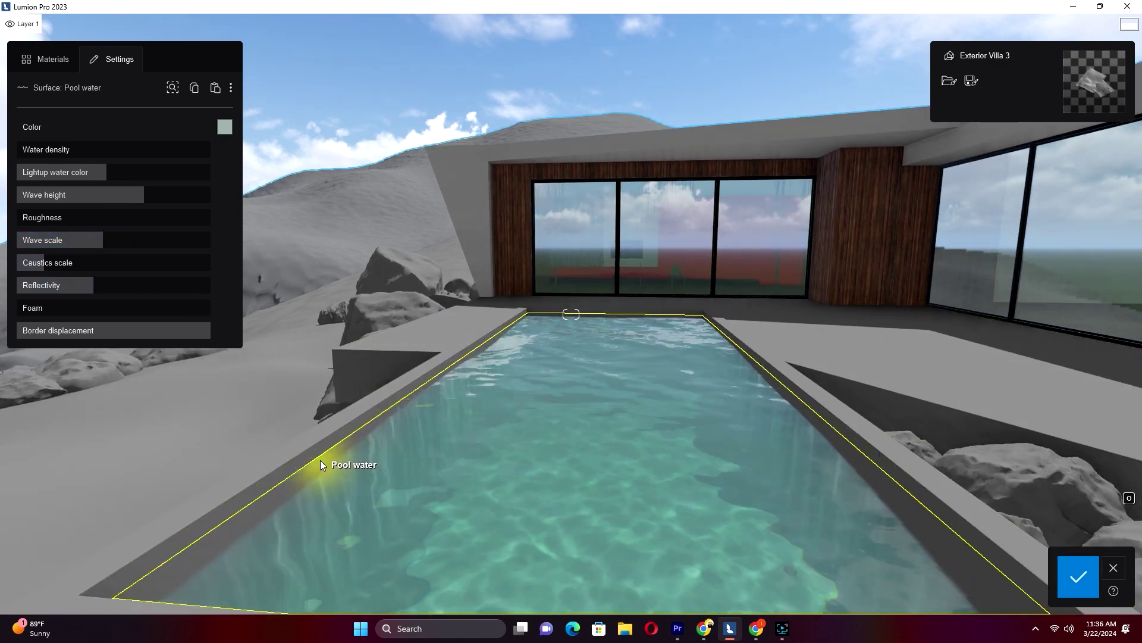
Try a blue patterned stone tile on the Pool water surface.
click(53, 58)
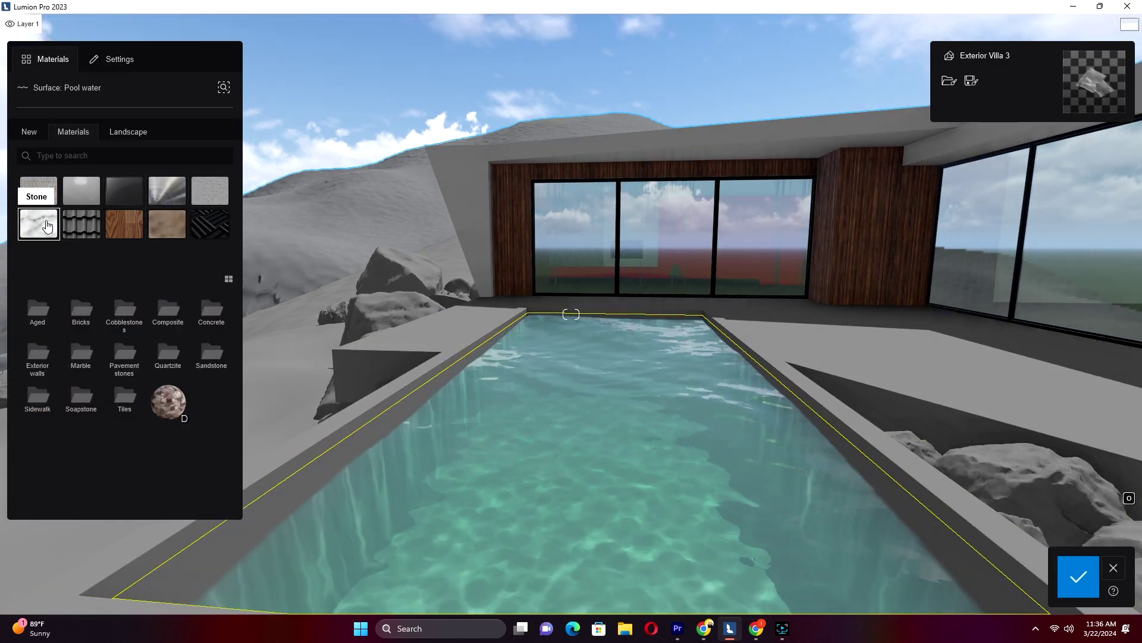
click(125, 397)
click(211, 401)
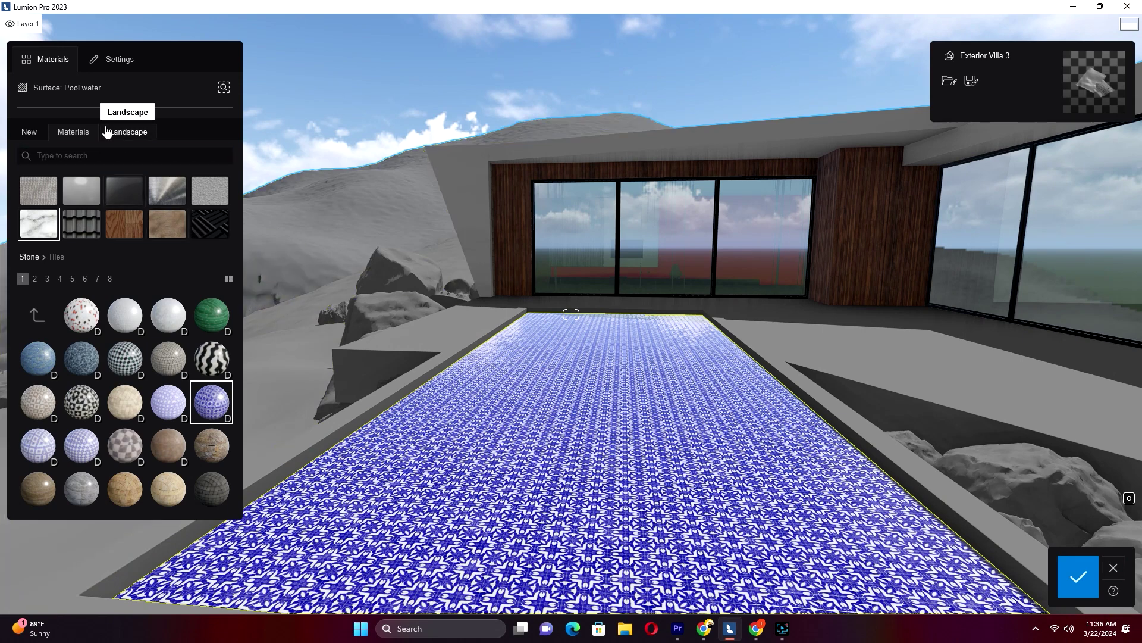
Assign the water material to the pool surface again, with a pale grey-green colour and stronger lightup water color.
click(42, 133)
click(166, 187)
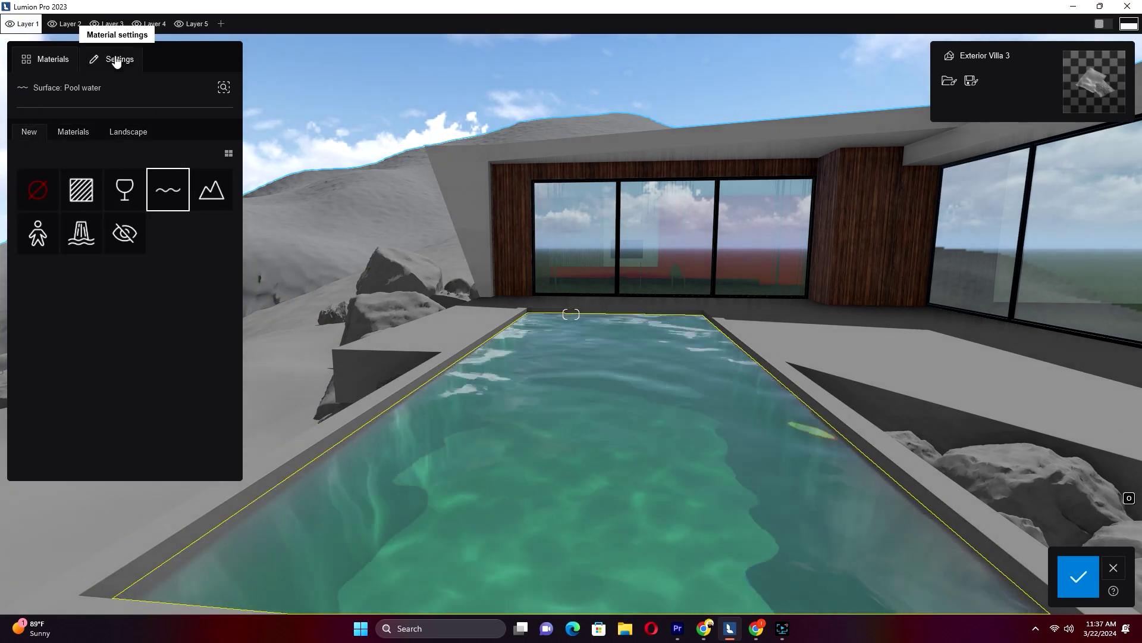
click(116, 59)
click(225, 127)
click(103, 172)
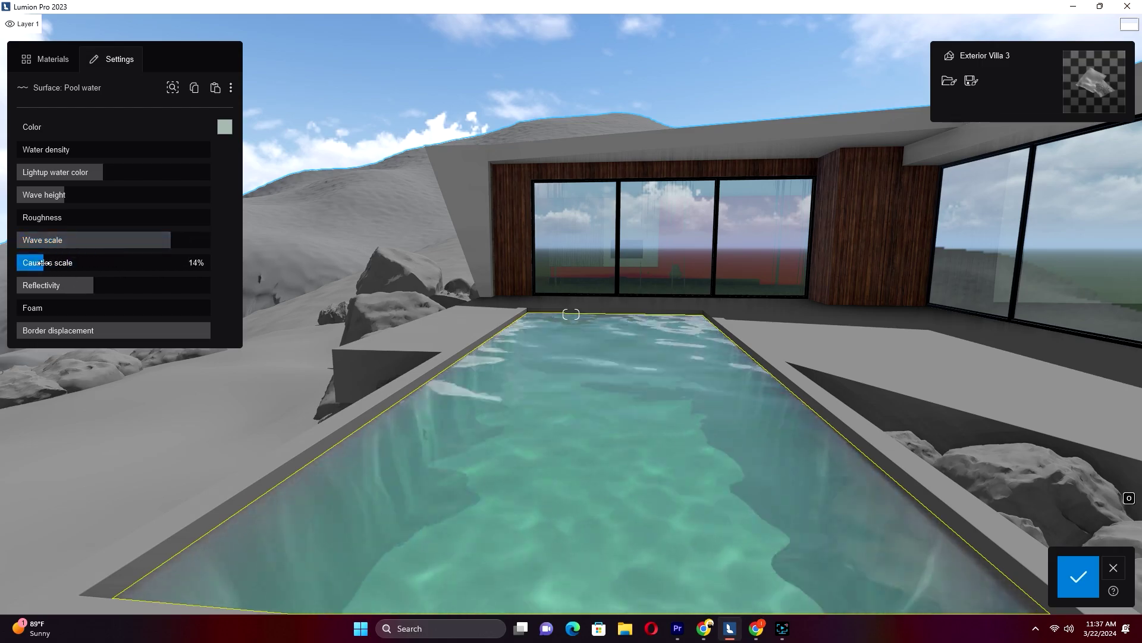
Apply a blue mosaic tile from the fourth page of stone tiles to the Pool tiles surface.
key(w)
click(446, 331)
click(57, 62)
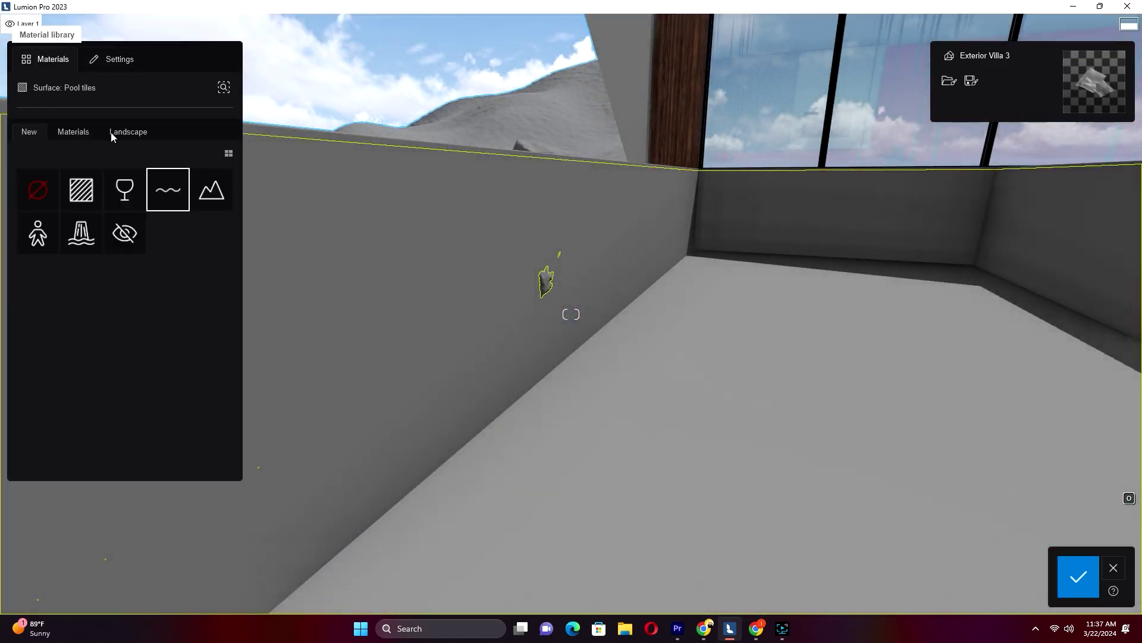
click(73, 132)
click(211, 402)
key(s)
click(35, 279)
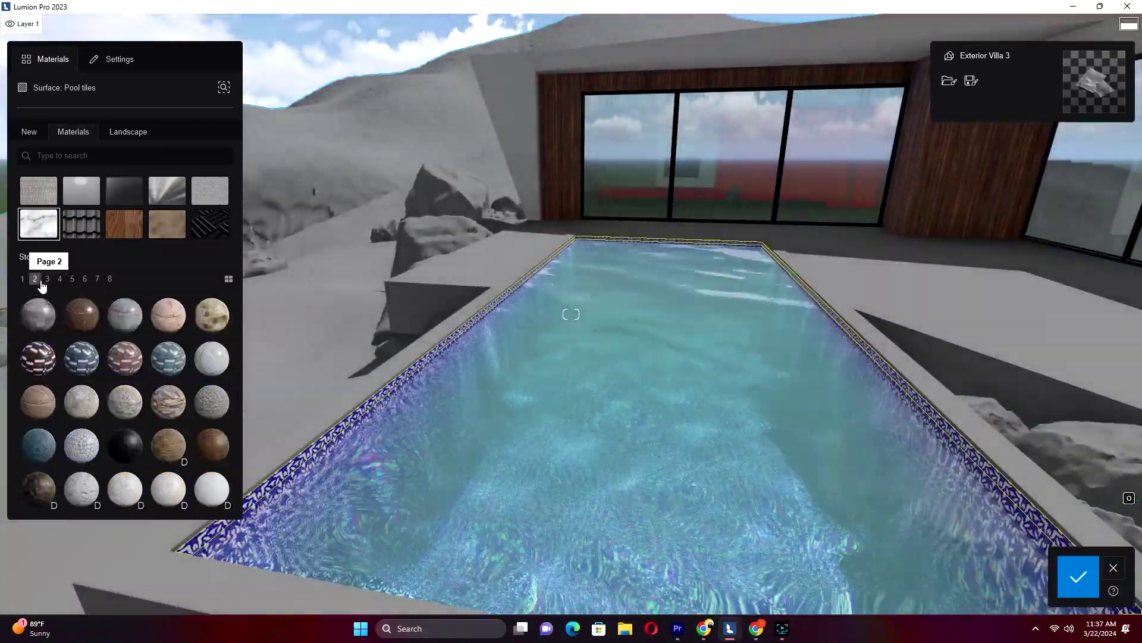
click(169, 358)
click(60, 279)
click(168, 446)
Try a different texture strength on the pool tiles material.
key(s)
right_drag(510, 423, 647, 454)
click(118, 60)
drag(168, 146, 152, 148)
Apply a light concrete from the stone materials to the Cncrete floor surface around the house and strengthen its texture.
right_drag(416, 309, 584, 460)
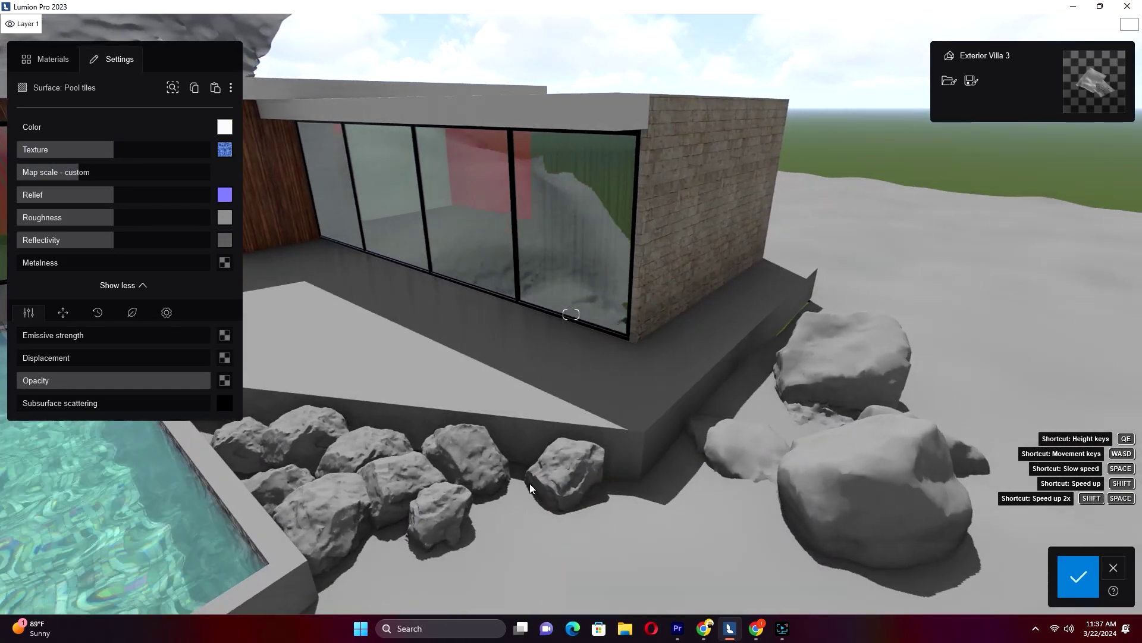
key(w)
click(645, 487)
click(60, 65)
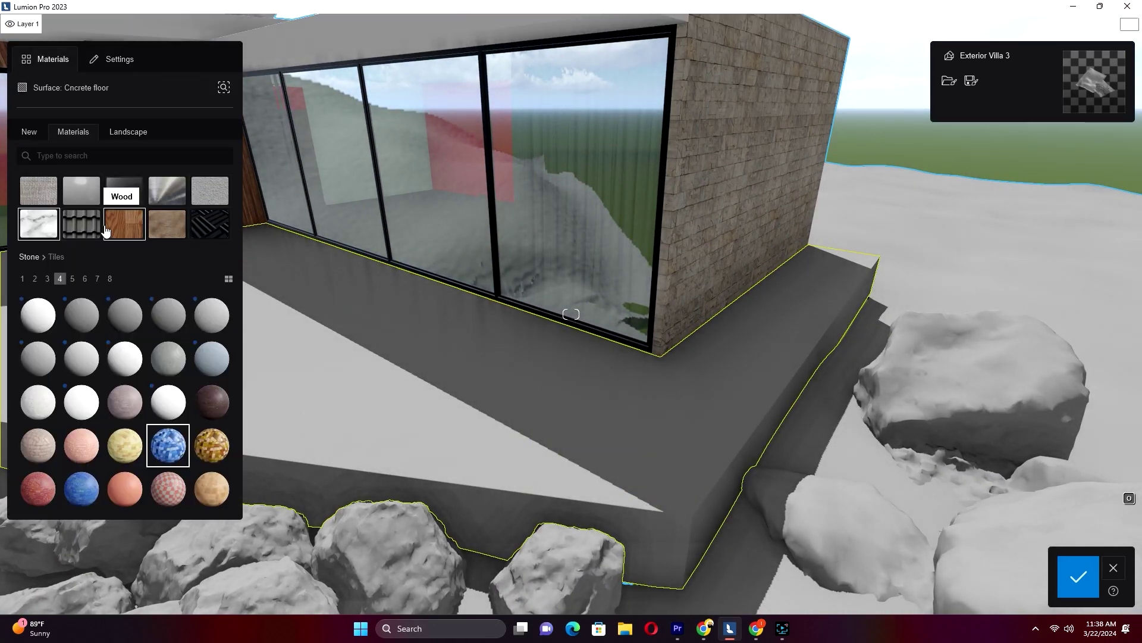
click(38, 223)
click(82, 319)
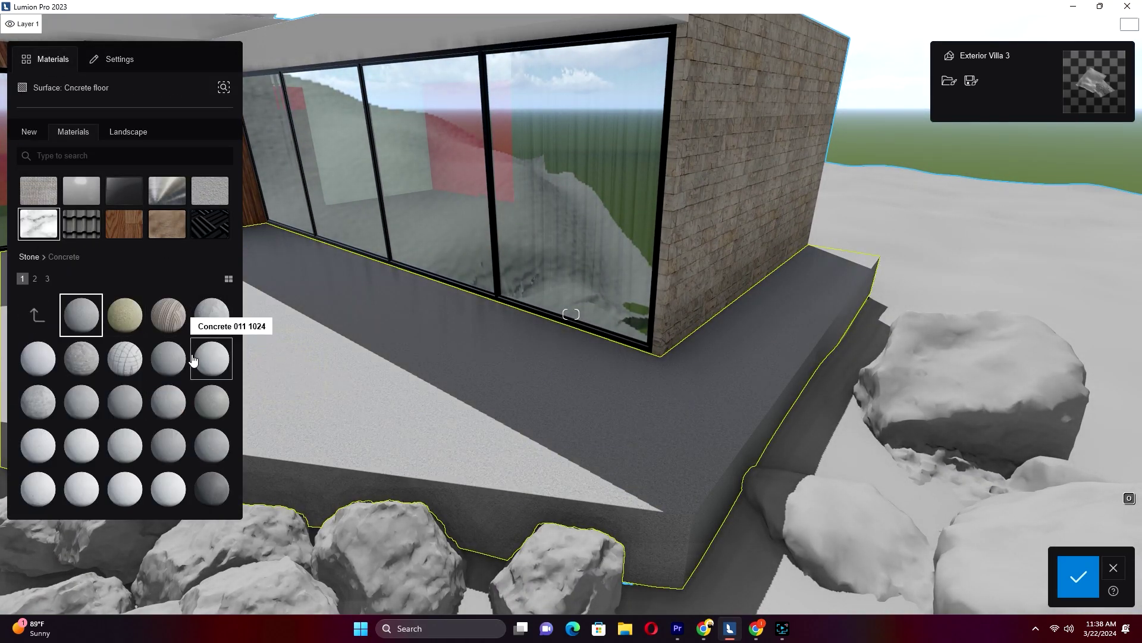
click(122, 446)
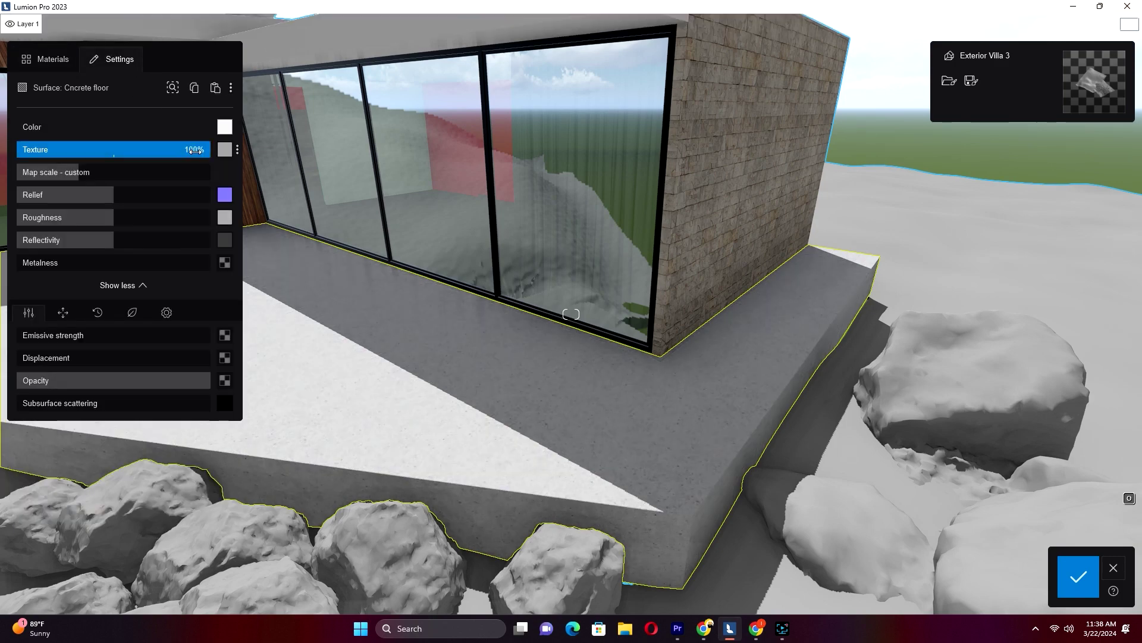
Start loading a texture for the Rock 1 surface from the 3d folder of the Megascans Library downloads.
right_drag(545, 443, 598, 421)
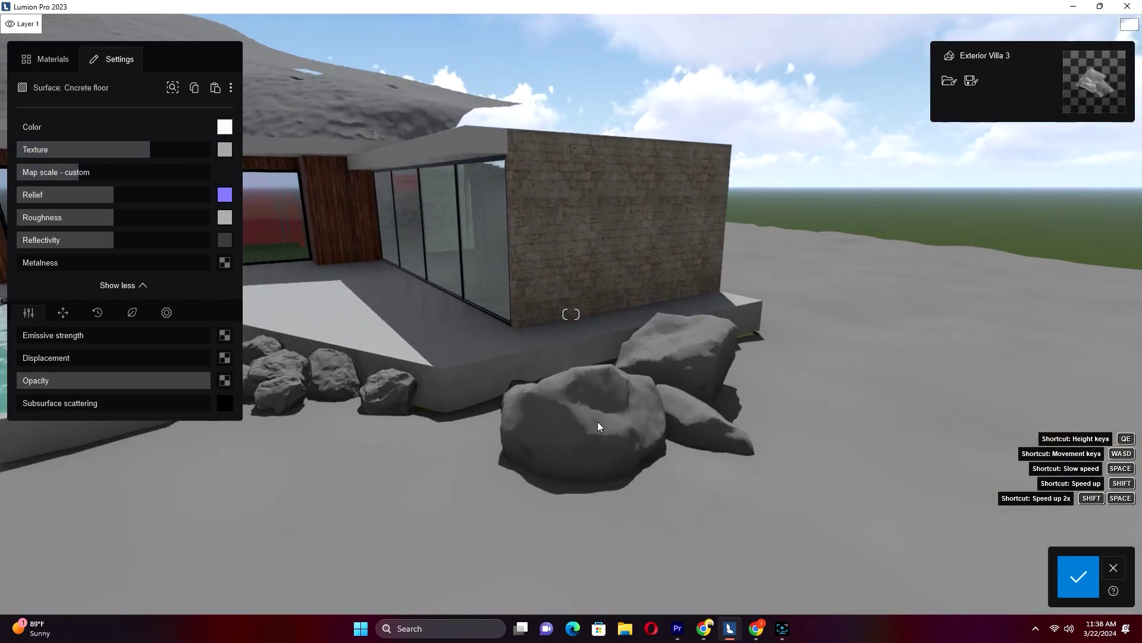
key(w)
click(224, 149)
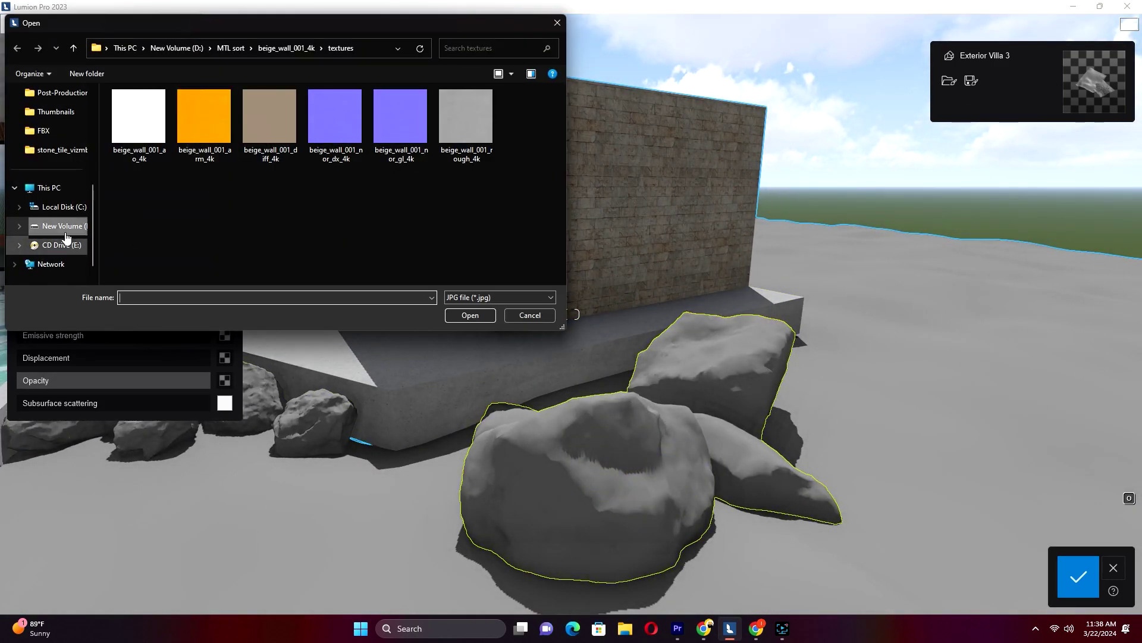
double_click(151, 128)
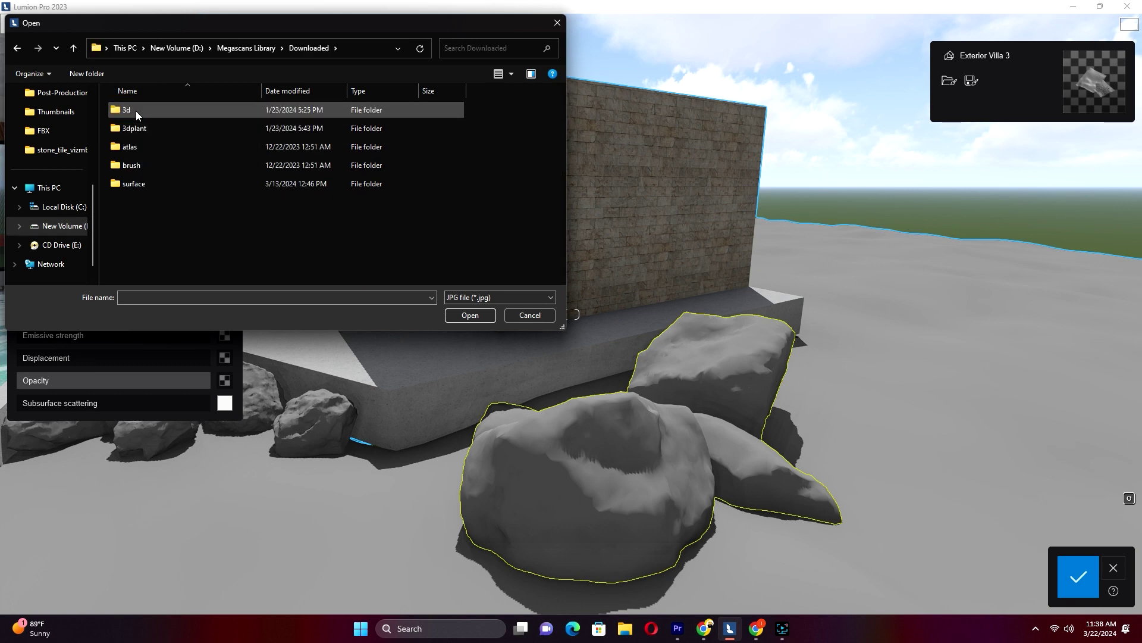
double_click(136, 110)
double_click(158, 223)
key(alt+Left)
double_click(161, 236)
key(alt+Left)
Load the mossy rock texture from the nature_rock_xf3odif folder onto the Rock 1 surface.
double_click(148, 241)
double_click(140, 119)
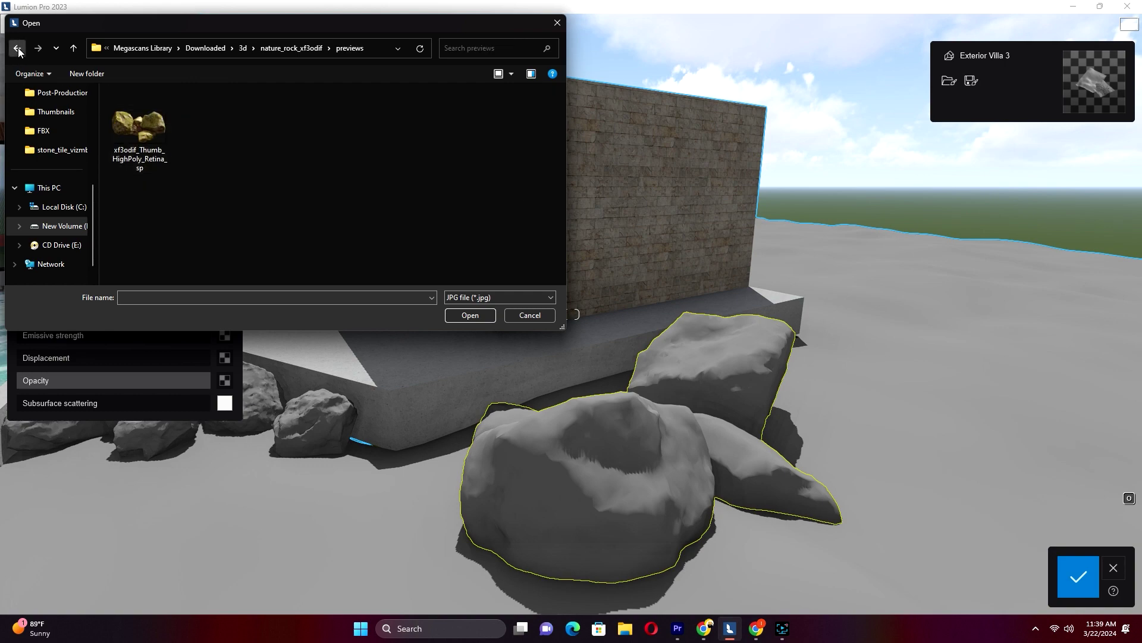
key(alt+Left)
double_click(409, 132)
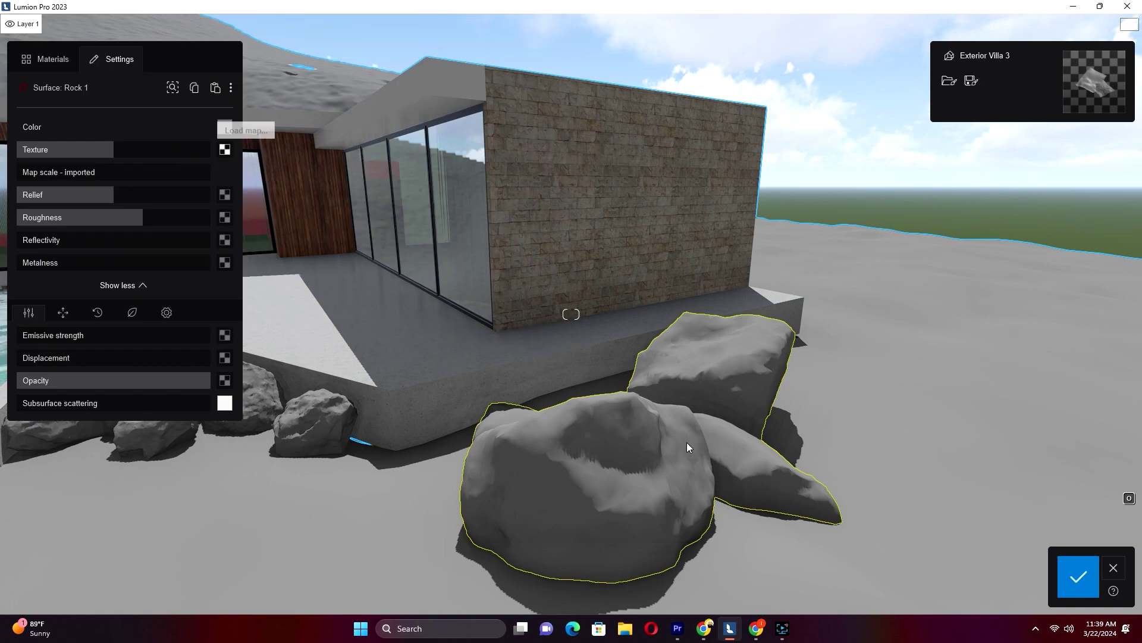
right_drag(699, 444, 500, 374)
key(w)
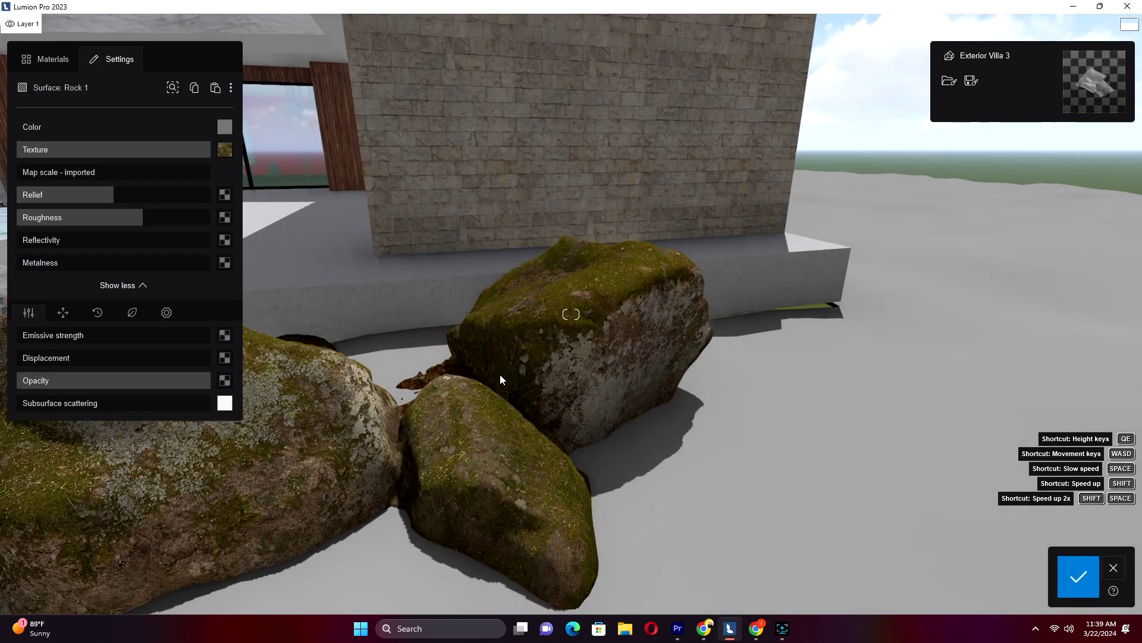
Load a normal map from the nature_rock_xf3odif folder as the relief of the Rock 1 surface.
key(s)
click(225, 194)
double_click(146, 187)
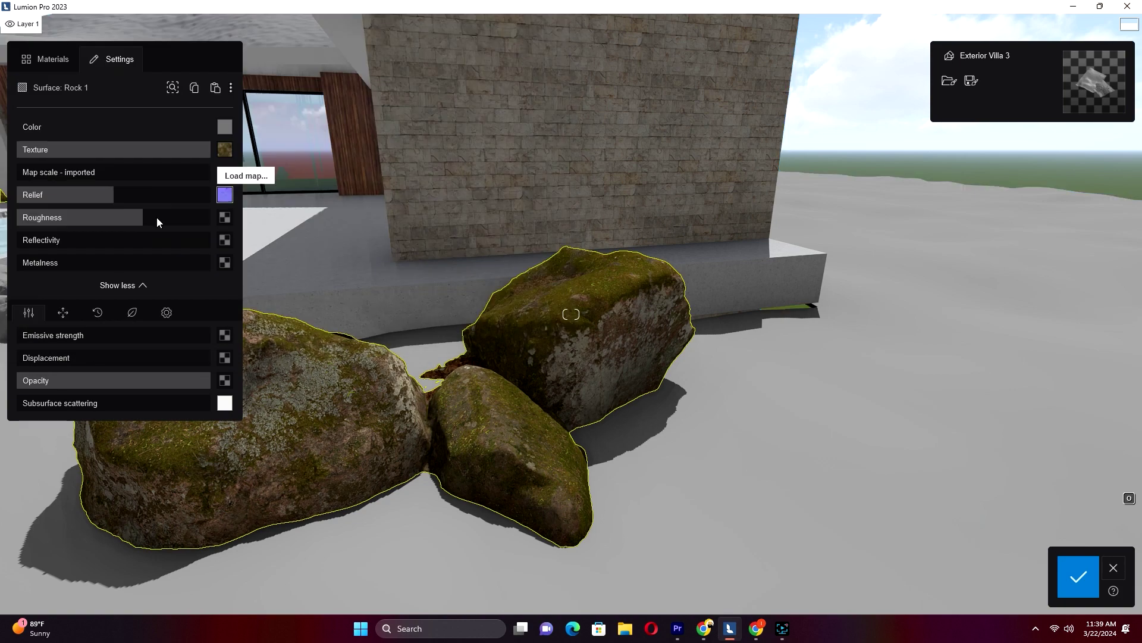
Load the xf3odif displacement and roughness maps onto the Rock 1 surface, with a stronger relief.
click(225, 358)
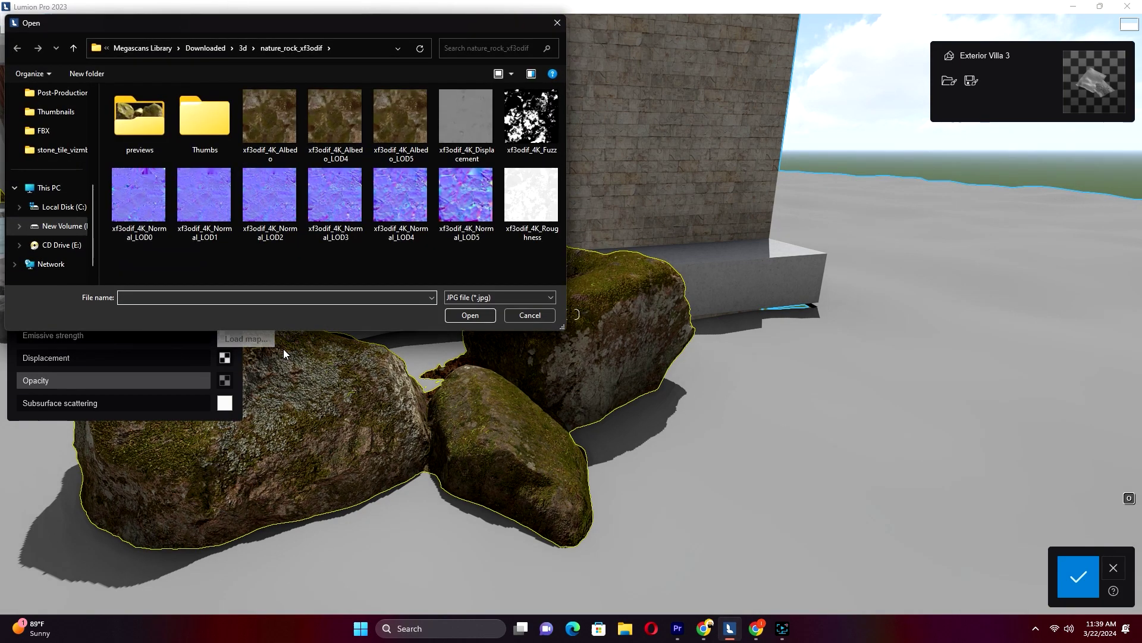
double_click(480, 132)
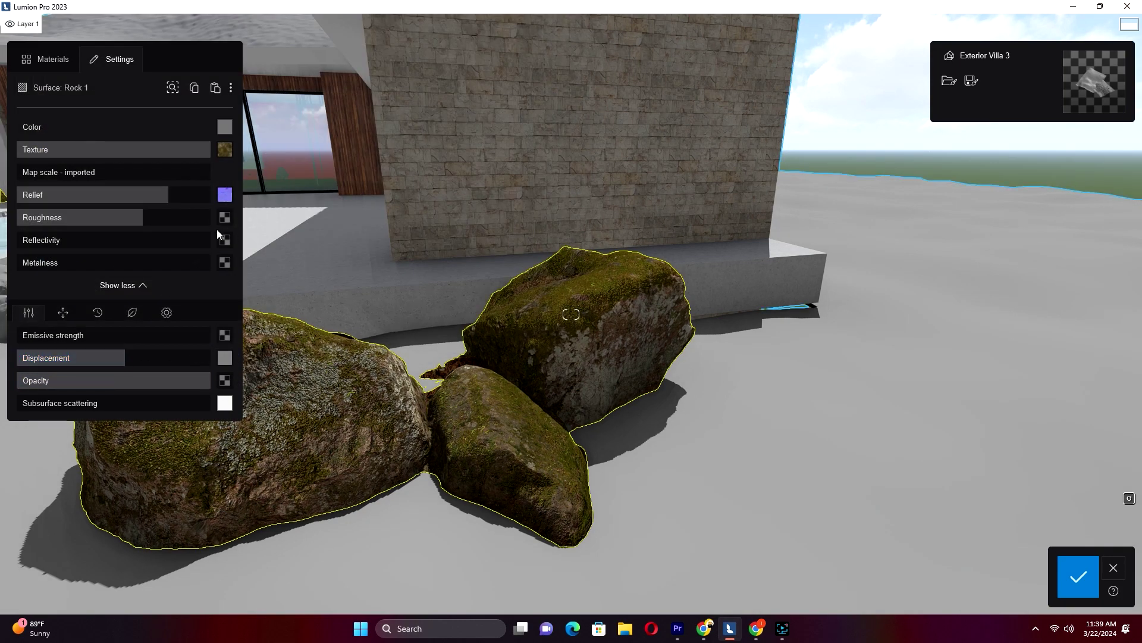
click(225, 218)
double_click(539, 195)
Try a weathering strength and a different map scale on the Rock 1 material.
click(96, 312)
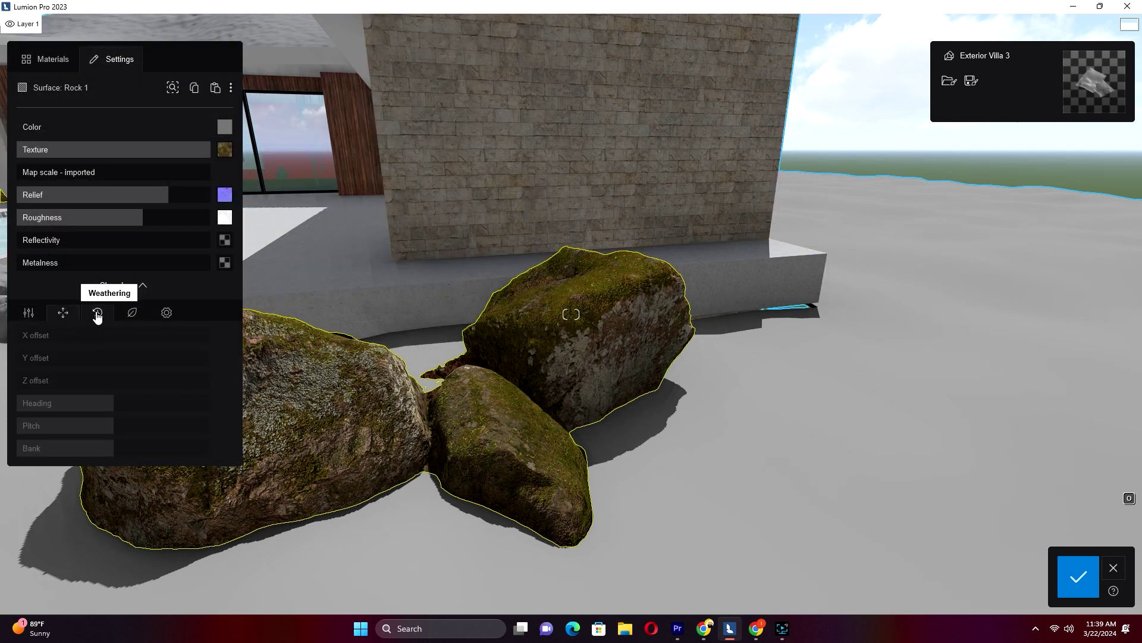
click(132, 312)
click(167, 313)
click(134, 319)
click(62, 316)
drag(126, 335, 103, 335)
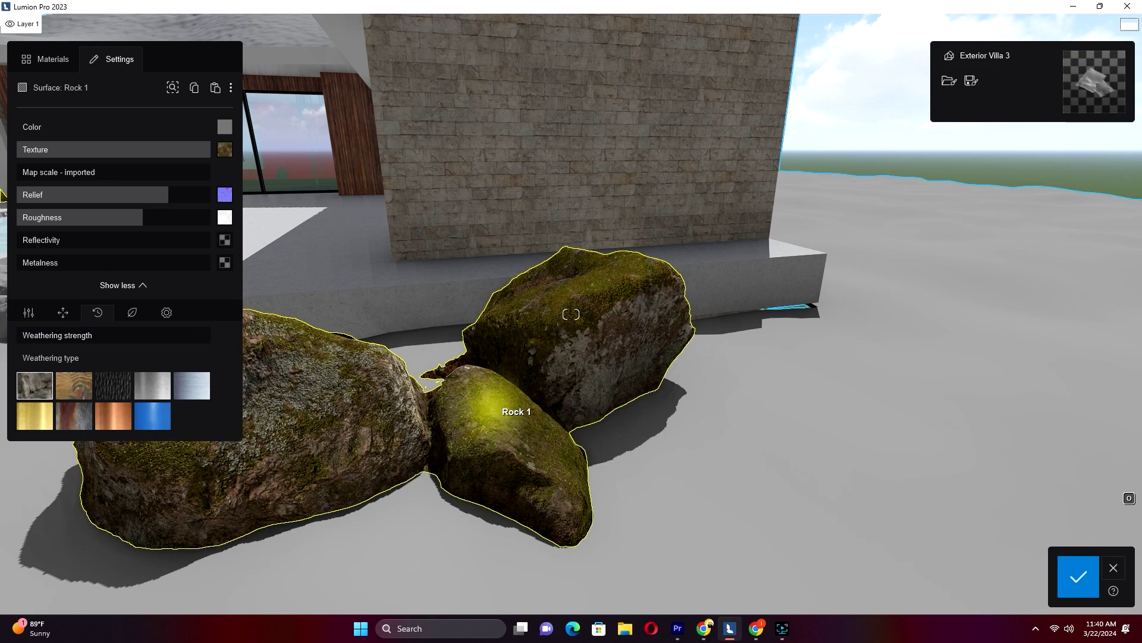
right_drag(496, 408, 467, 357)
drag(34, 173, 13, 192)
Copy the Rock 1 material and paste it onto the Rock 3 boulders beside the pool terrace.
right_drag(601, 411, 461, 423)
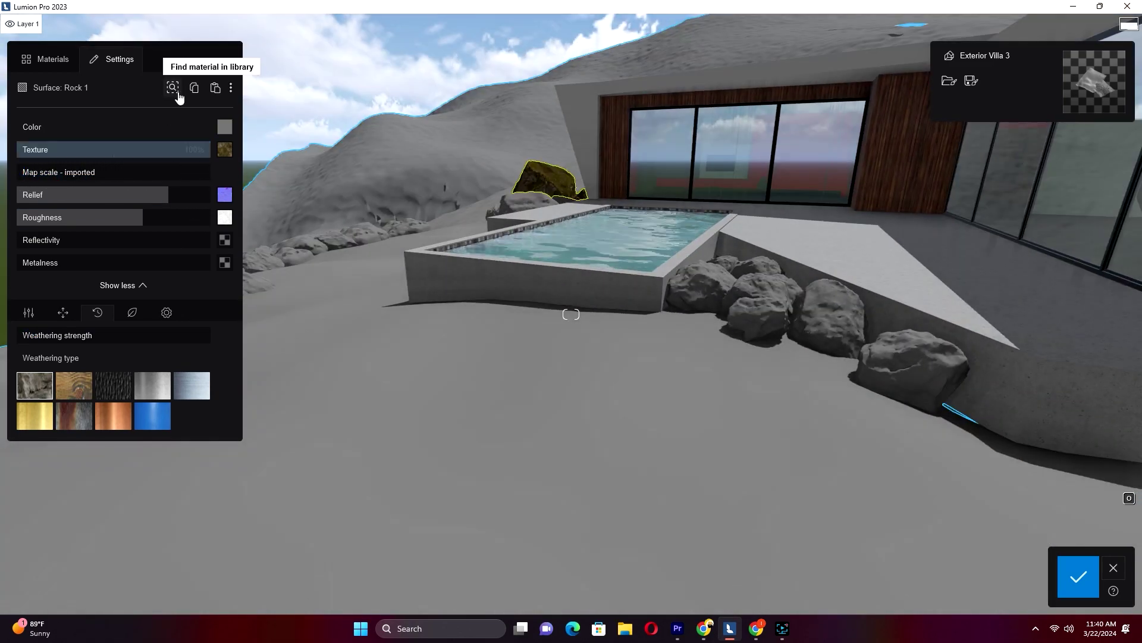
right_drag(680, 368, 749, 351)
click(751, 341)
click(216, 88)
scroll(679, 346, up, 5)
right_drag(642, 487, 613, 426)
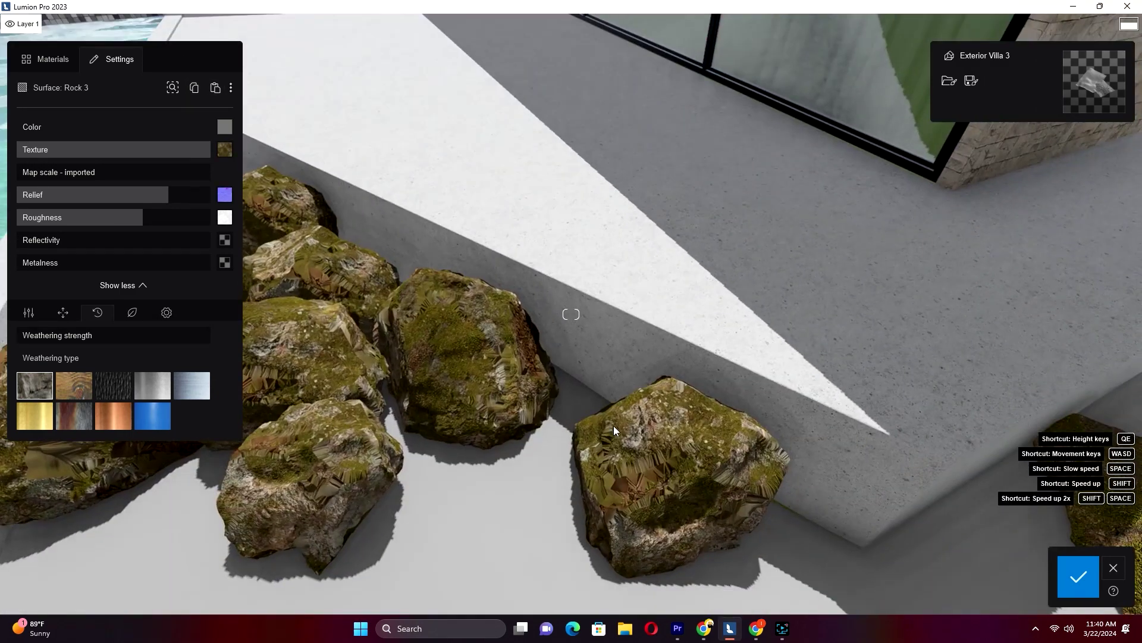
Browse the Megascans Library 3d downloads for a different rock texture for the Rock 3 surface.
click(231, 89)
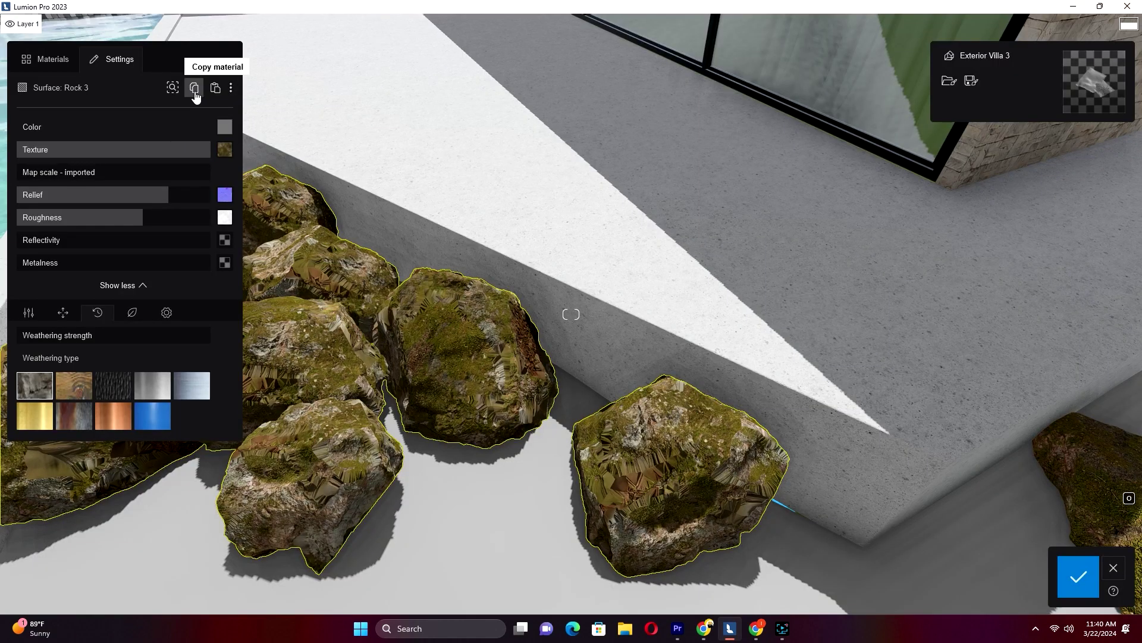
click(225, 150)
click(60, 226)
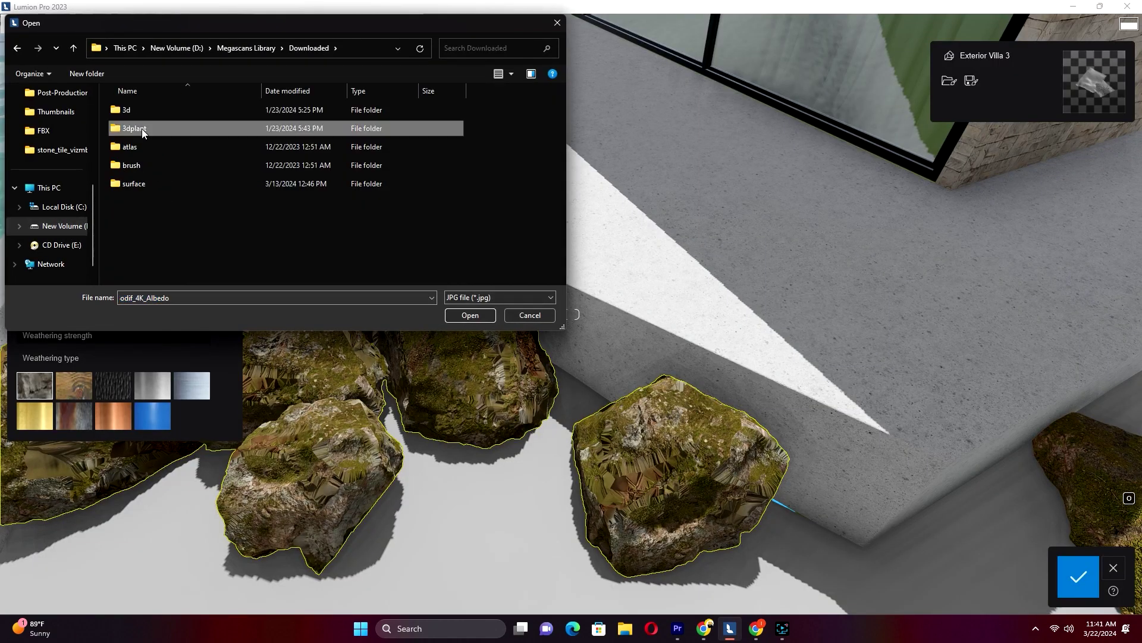
double_click(165, 185)
key(alt+Left)
double_click(147, 201)
double_click(151, 223)
click(17, 49)
double_click(149, 238)
double_click(140, 121)
click(20, 49)
click(20, 49)
click(162, 243)
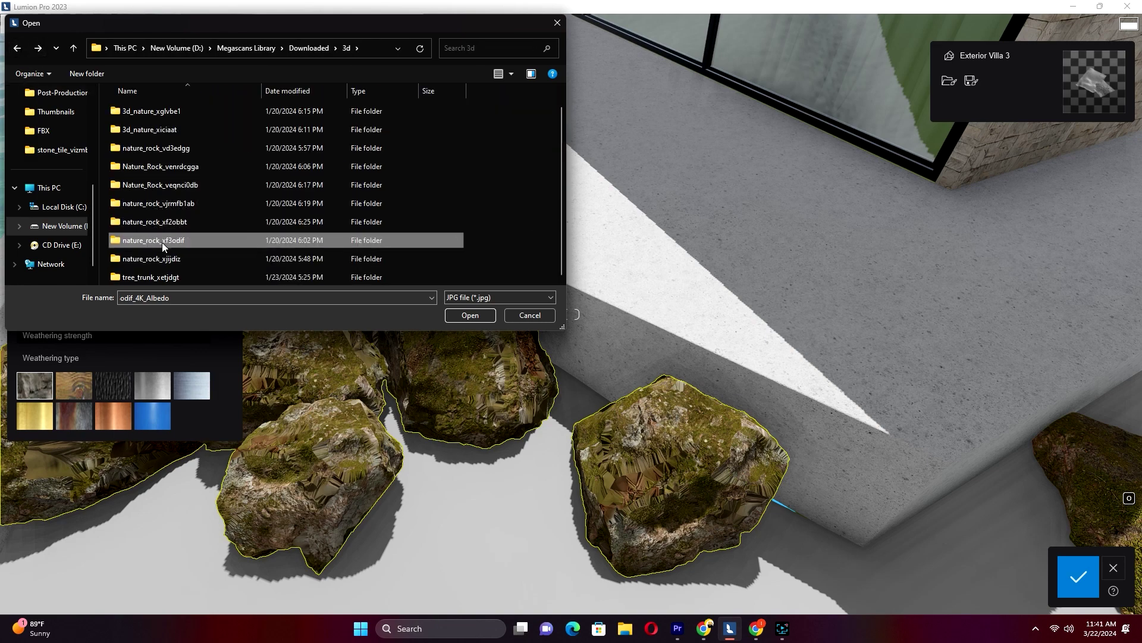
double_click(162, 243)
click(18, 49)
Load a different, darker mossy rock albedo texture from the 3d downloads onto the Rock 3 surface.
scroll(156, 233, down, 1)
double_click(154, 258)
double_click(129, 122)
click(18, 49)
click(18, 49)
scroll(162, 238, down, 1)
double_click(156, 276)
click(18, 49)
double_click(151, 259)
click(284, 123)
click(479, 319)
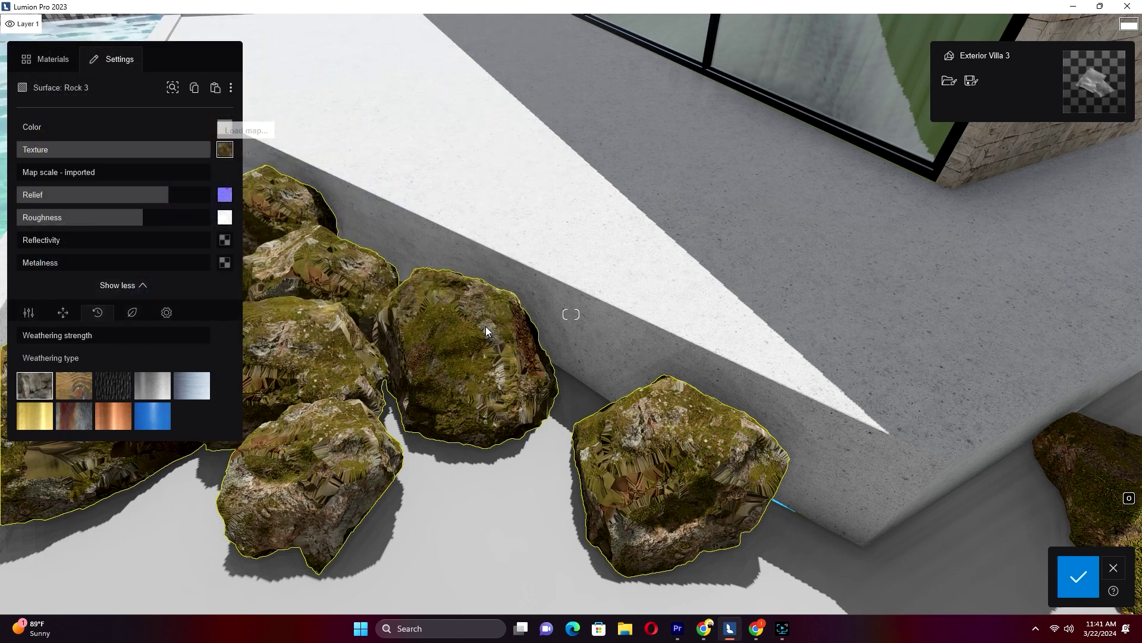
Replace the relief normal map of the Rock 3 material, keeping the imported map scale.
click(225, 195)
double_click(195, 205)
mouse_move(27, 172)
mouse_down()
mouse_move(131, 176)
mouse_move(127, 186)
mouse_move(17, 177)
mouse_up()
Replace the roughness and displacement maps of the Rock 3 material.
click(225, 240)
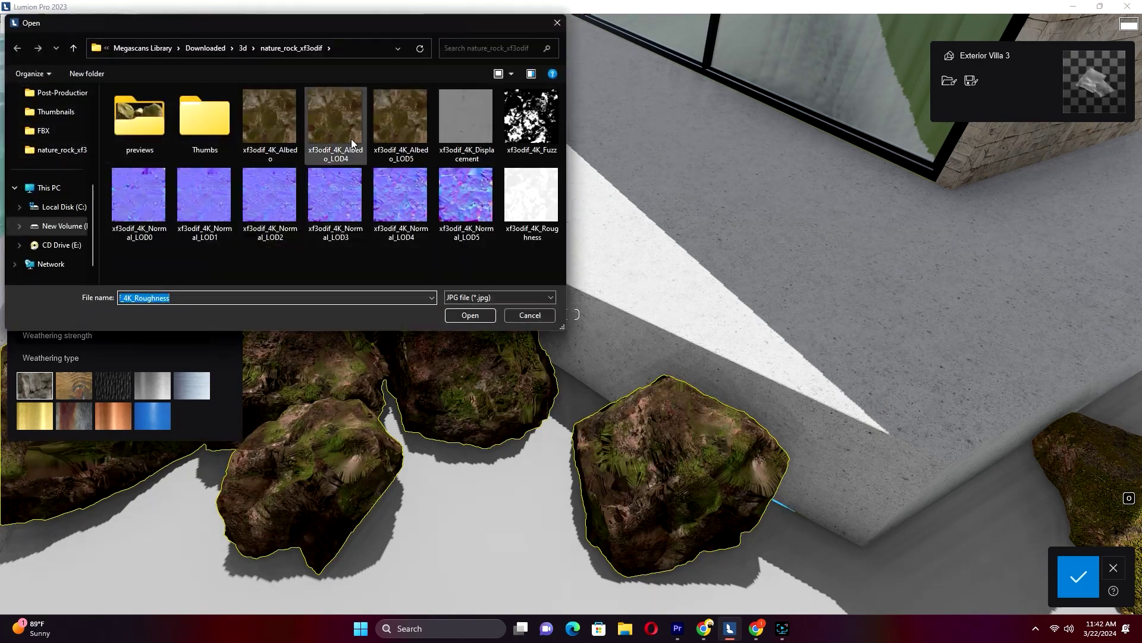
double_click(537, 189)
click(28, 312)
click(225, 358)
double_click(466, 119)
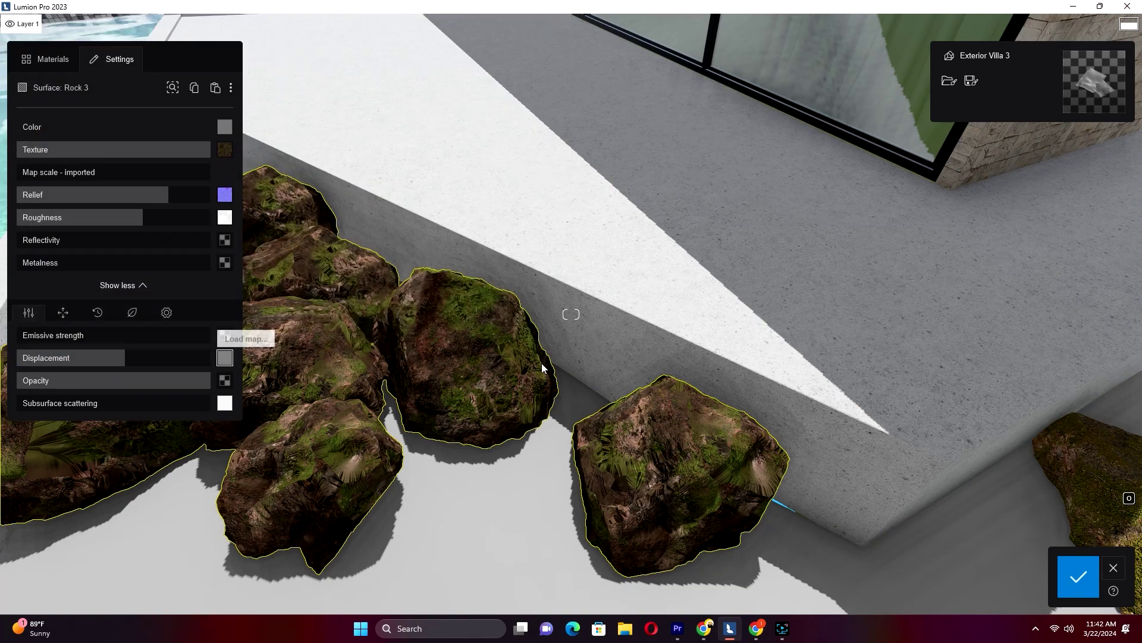
Copy the Rock 3 material and paste it onto the untextured rock pile on the slope.
scroll(569, 407, down, 10)
middle_drag(569, 407, 727, 436)
middle_drag(541, 427, 581, 441)
right_drag(581, 441, 613, 425)
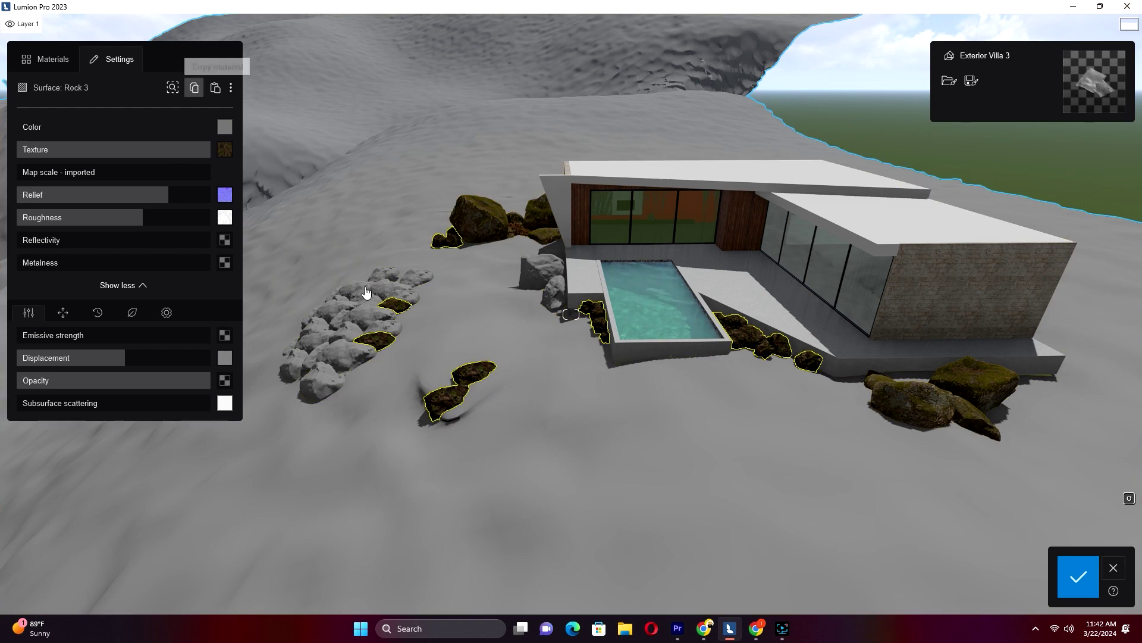
click(219, 91)
Copy the Rock 1 material and paste it onto the Rock 4 boulders beside the pool.
right_drag(571, 333, 535, 357)
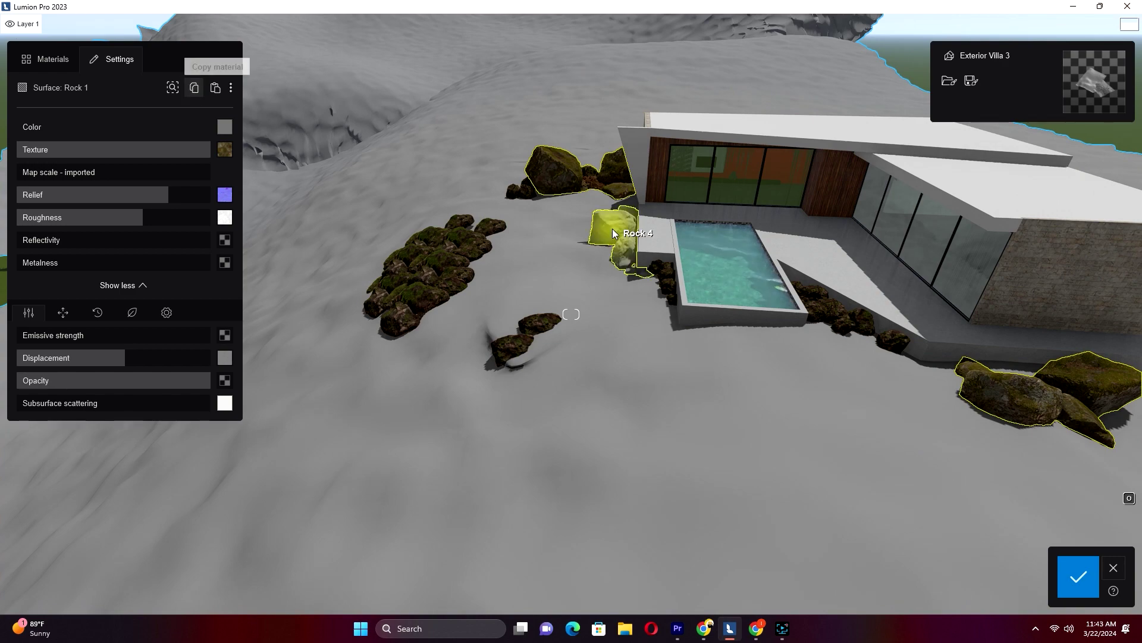
click(214, 92)
right_drag(619, 369, 631, 269)
Apply a pale blue-grey plaster from the Plaster materials to the red interior walls and set its texture strength to about 40%.
click(693, 189)
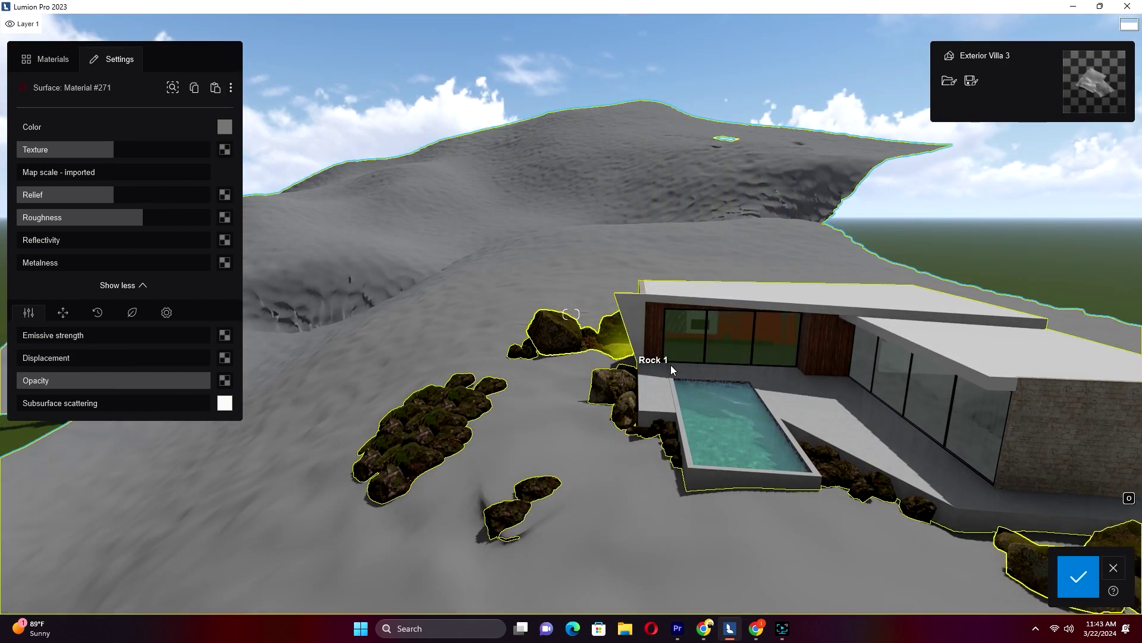
scroll(537, 433, up, 10)
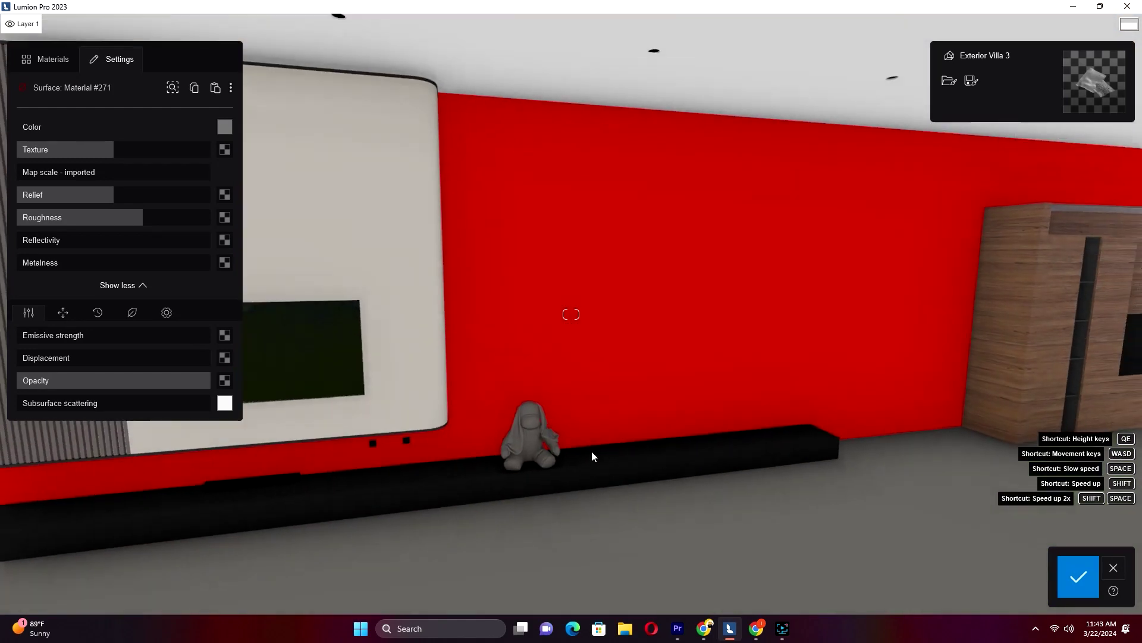
right_drag(591, 456, 714, 440)
click(424, 378)
click(225, 150)
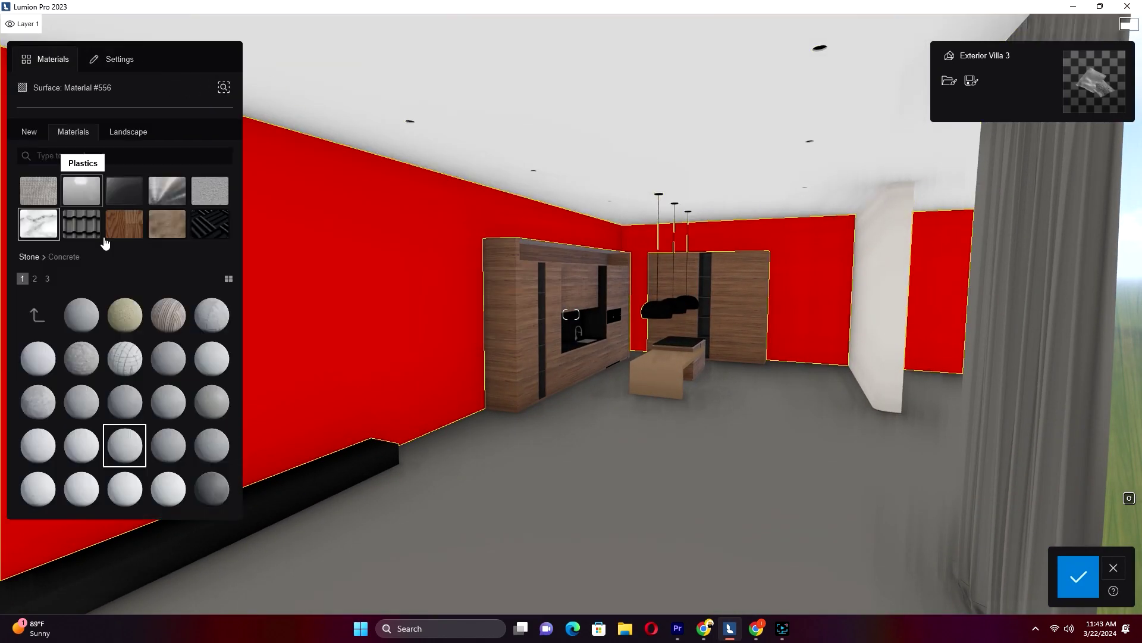
click(225, 193)
click(178, 317)
click(166, 360)
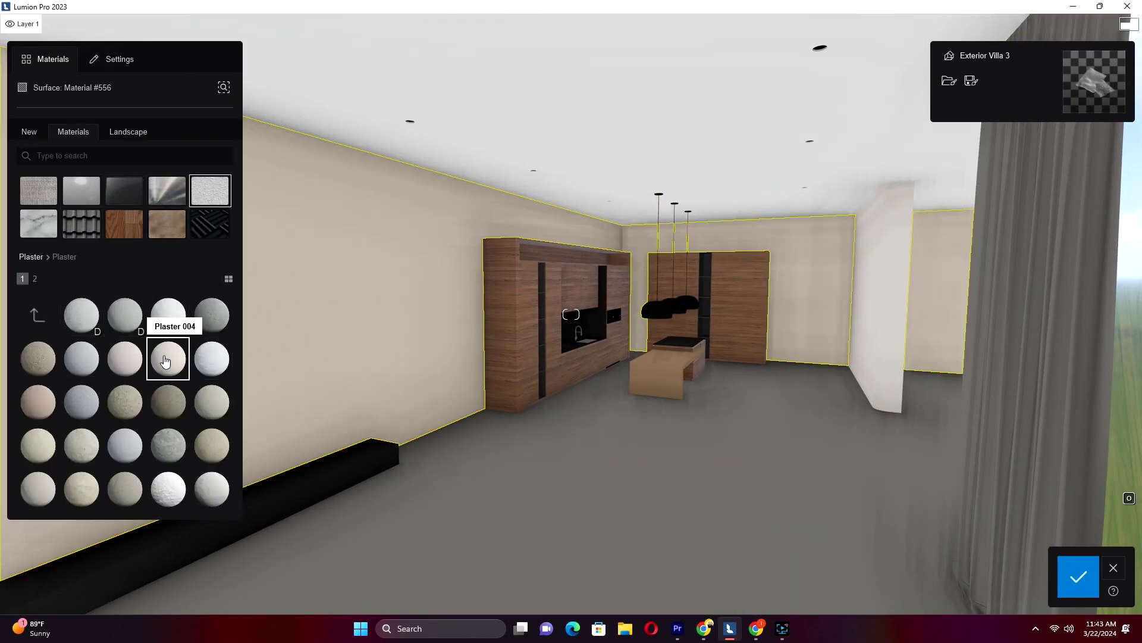
click(89, 363)
click(113, 59)
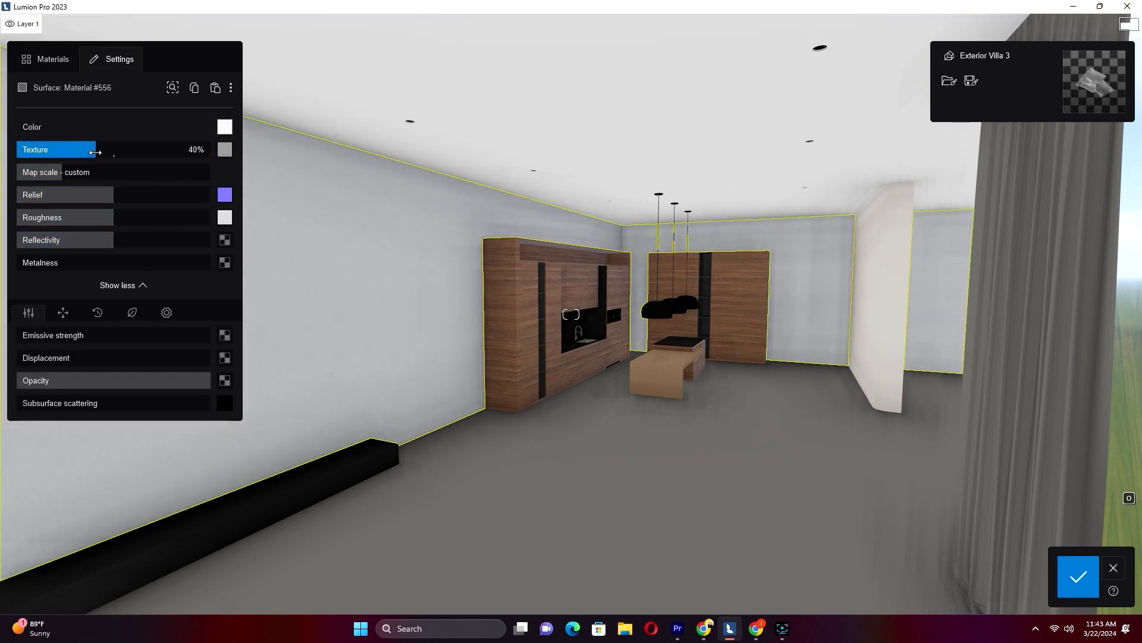
Try several fabrics on the Curtains surface and apply the plain grey one from the Fabrics materials.
right_drag(446, 127, 650, 231)
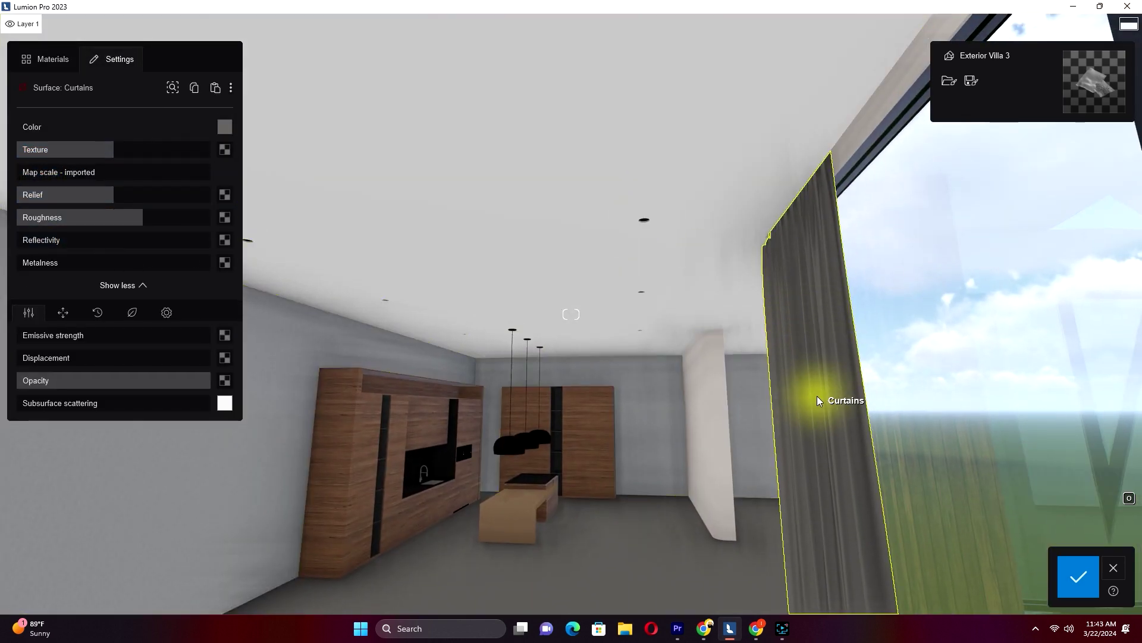
click(44, 58)
click(38, 190)
click(83, 315)
click(169, 369)
click(49, 309)
click(156, 322)
right_drag(717, 367, 750, 380)
key(s)
key(w)
click(38, 357)
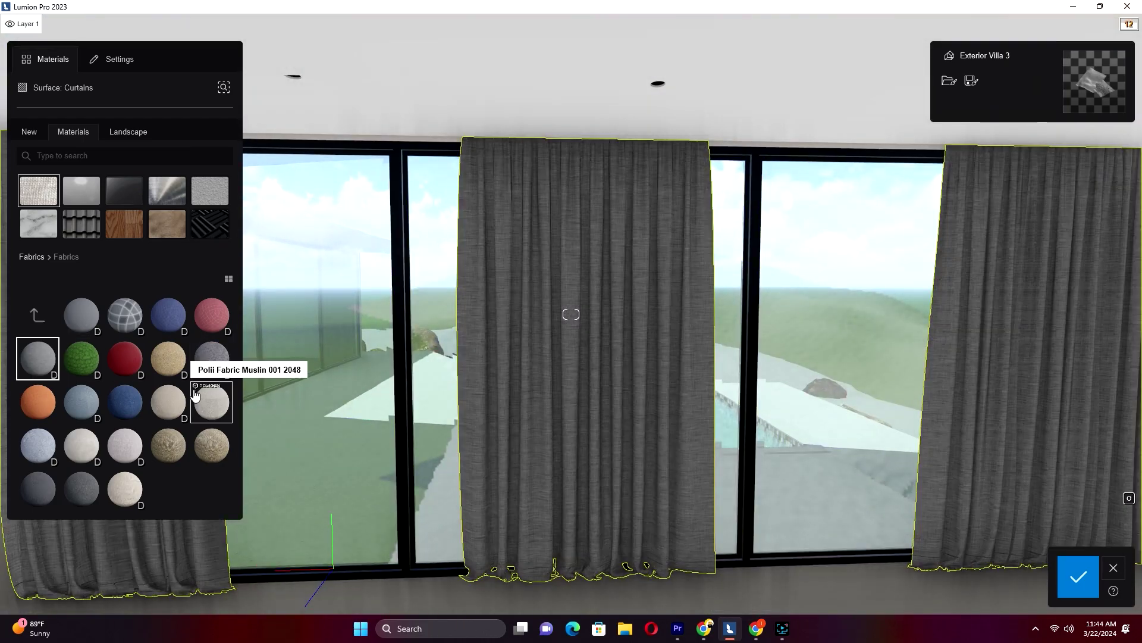
Set the curtain fabric's map scale to 0.9 m, with a lower texture strength and a light grey color.
click(120, 59)
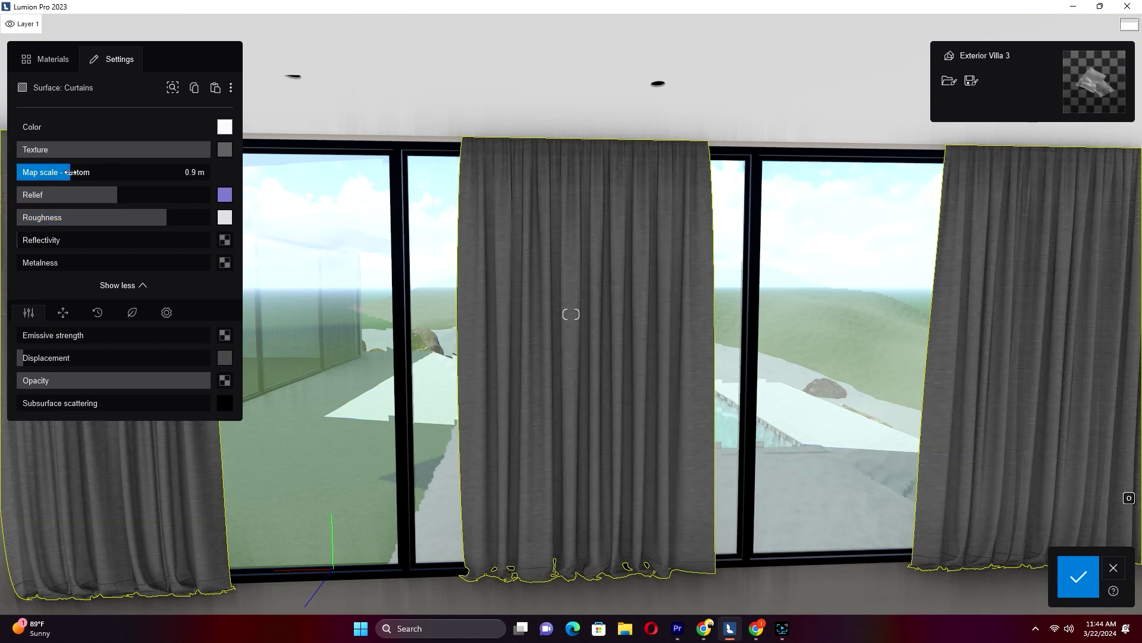
mouse_move(120, 154)
mouse_down()
mouse_move(89, 151)
mouse_move(115, 150)
mouse_move(101, 151)
mouse_up()
click(225, 127)
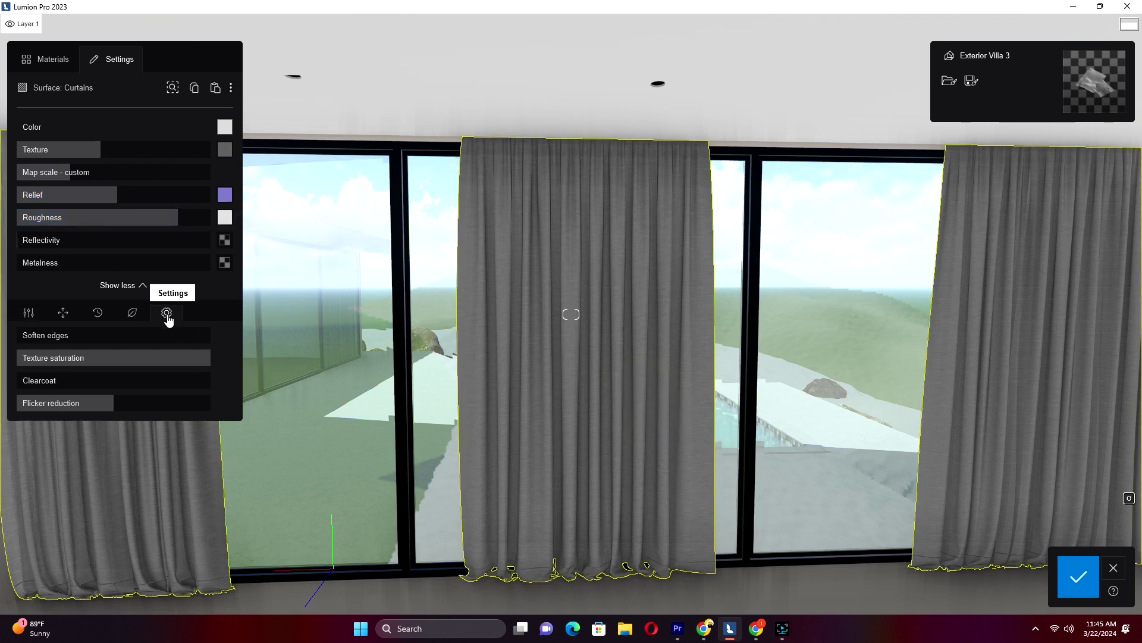
Lower the curtain material's opacity to about 87%.
click(137, 314)
click(64, 313)
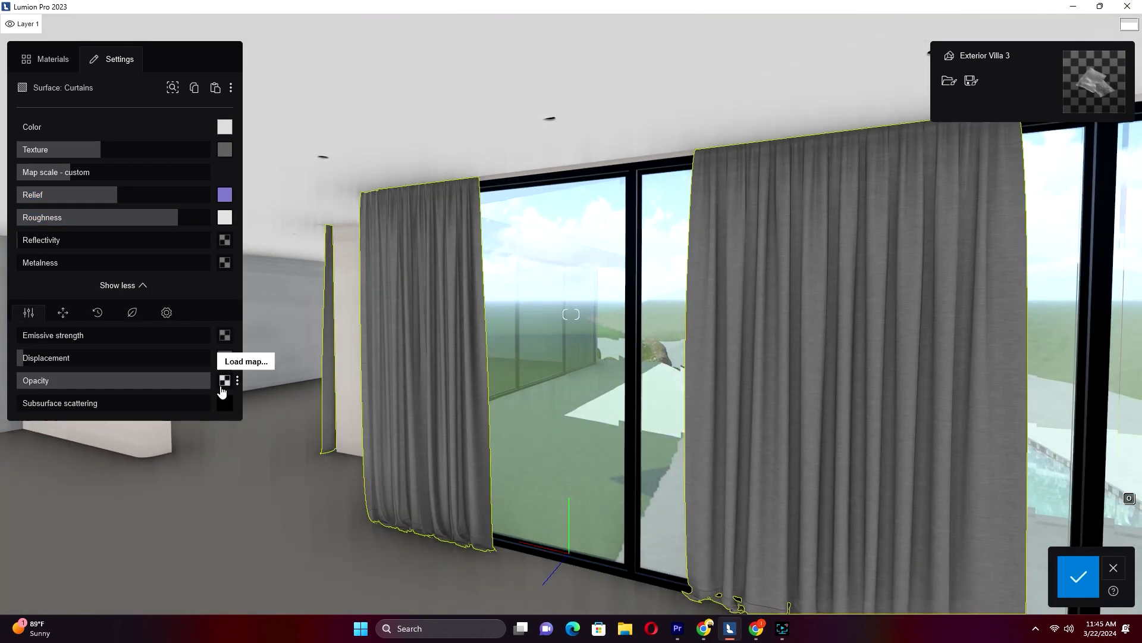
drag(208, 381, 185, 381)
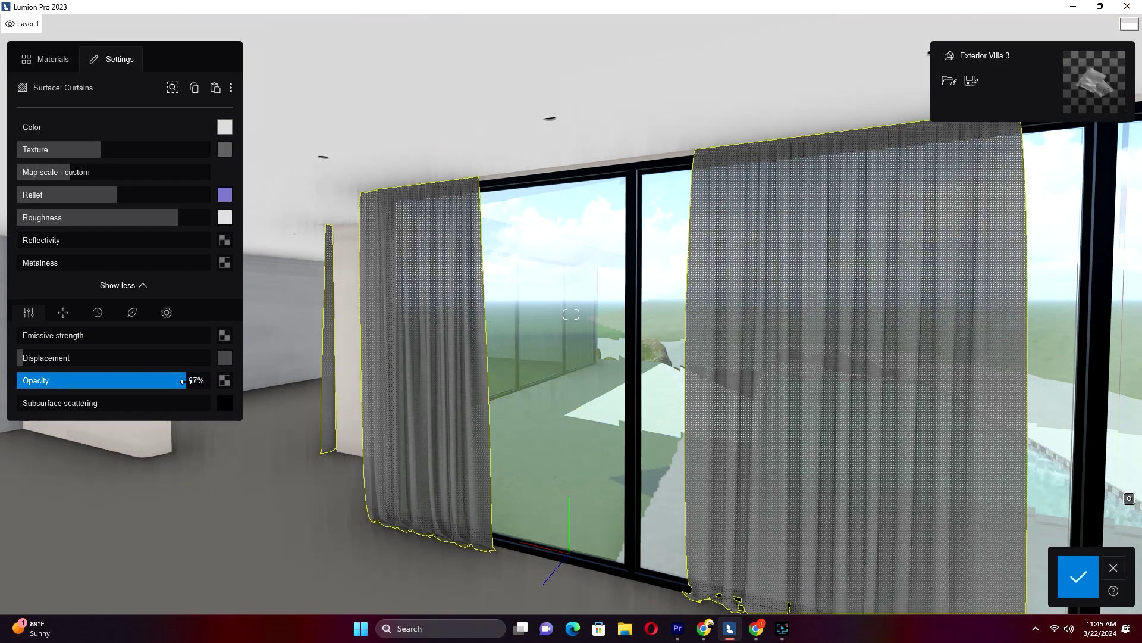
Load a normal map from the New Volume (D:) drive as the relief of the TV unit surface.
right_drag(582, 441, 783, 434)
click(639, 431)
click(764, 345)
click(226, 150)
click(552, 24)
click(62, 226)
scroll(170, 236, down, 3)
double_click(170, 237)
double_click(170, 131)
double_click(134, 110)
double_click(400, 119)
Give the TV unit material a custom map scale, slight reflectivity and a lower roughness.
scroll(676, 391, up, 5)
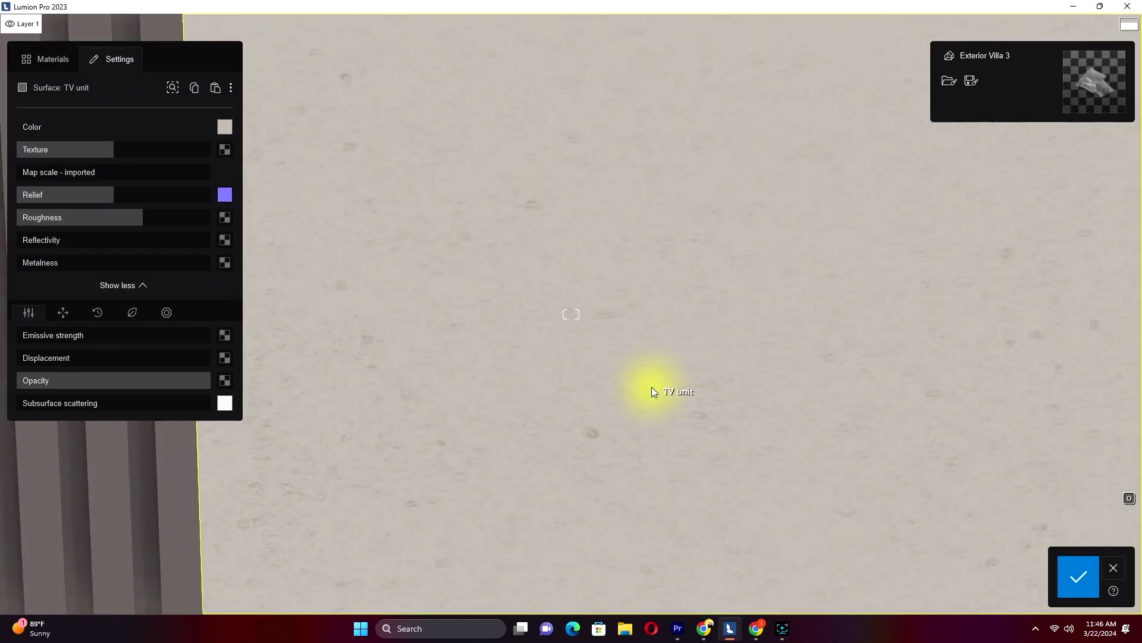
click(82, 178)
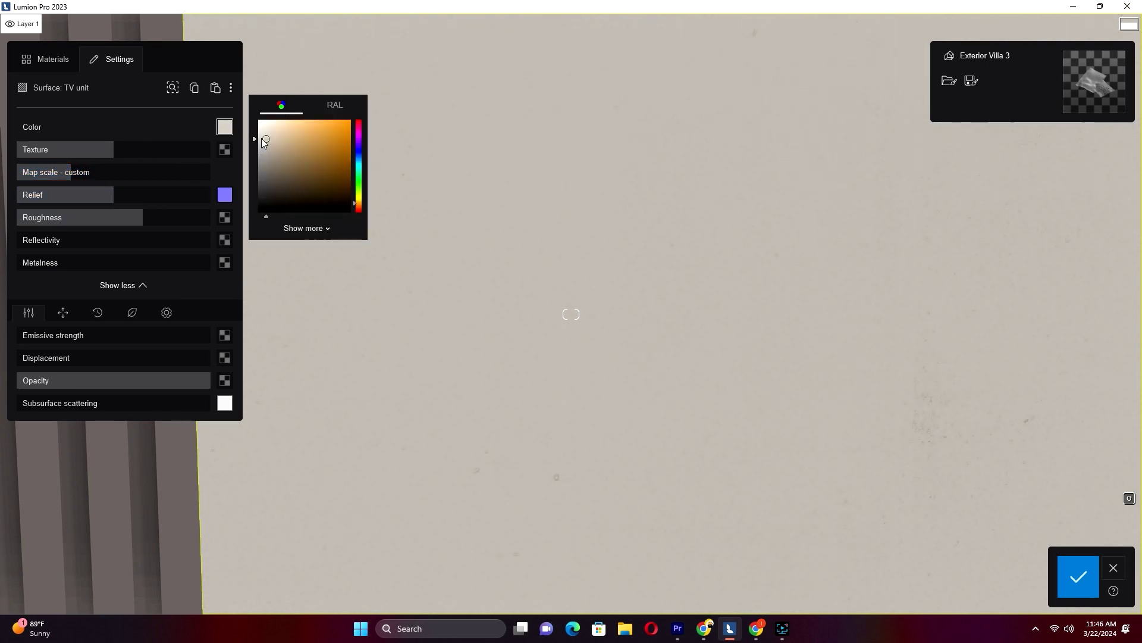
scroll(514, 331, down, 5)
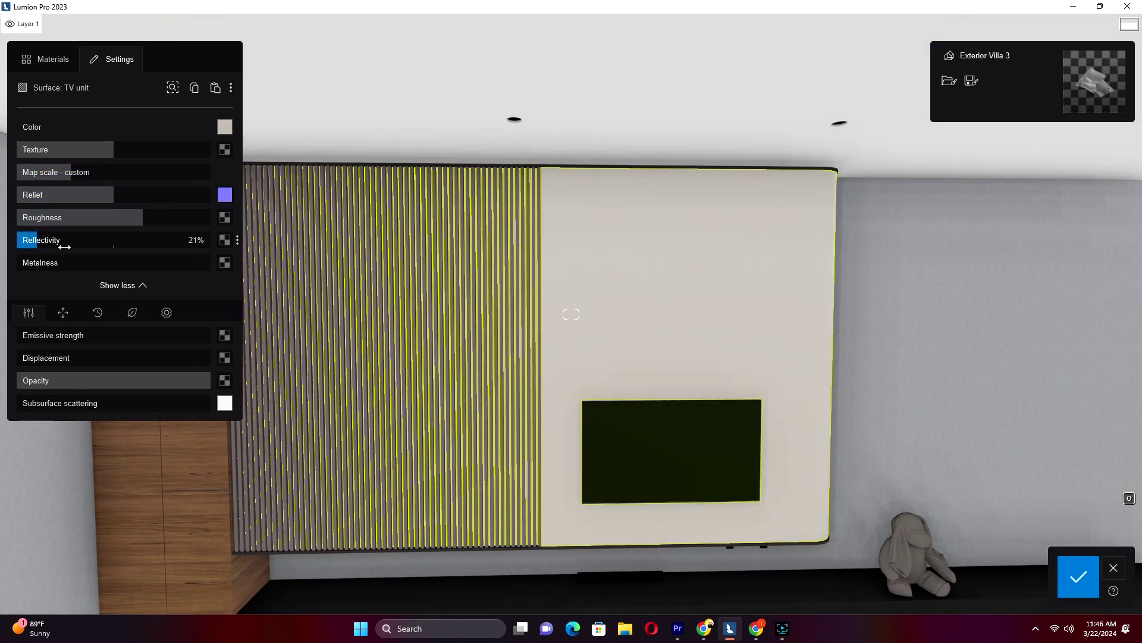
Copy the TV unit material onto the TV unit base below the television and darken its color.
right_drag(791, 375, 759, 457)
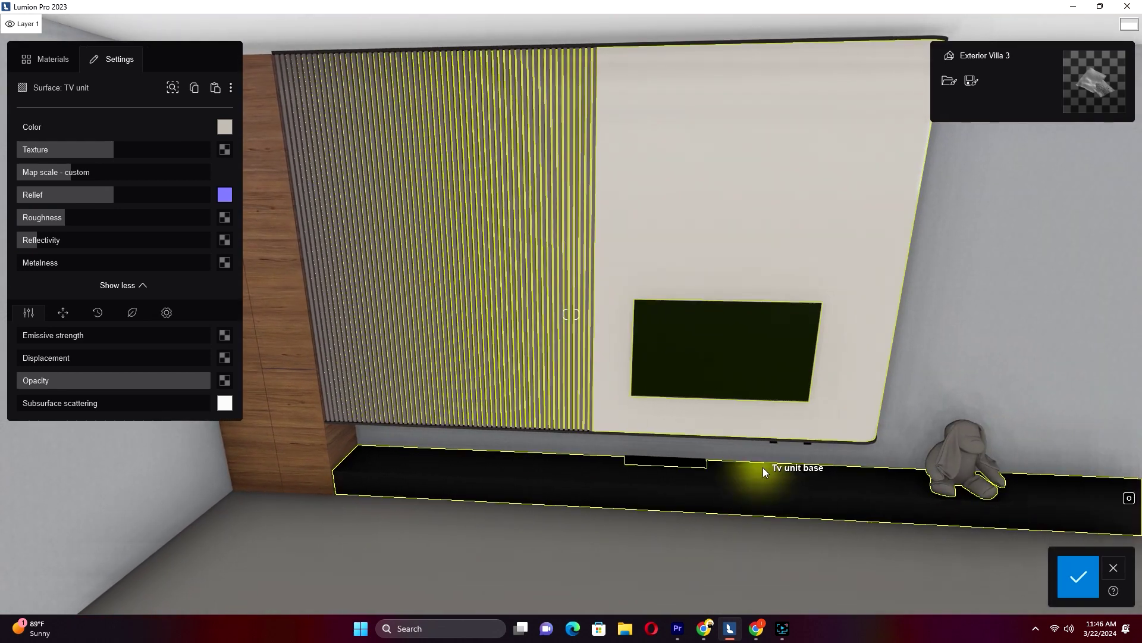
click(215, 90)
drag(266, 139, 259, 181)
Load the albedo texture from the wood_veneer_teqbcizc folder onto the TV unit base and adjust its map scale.
click(224, 149)
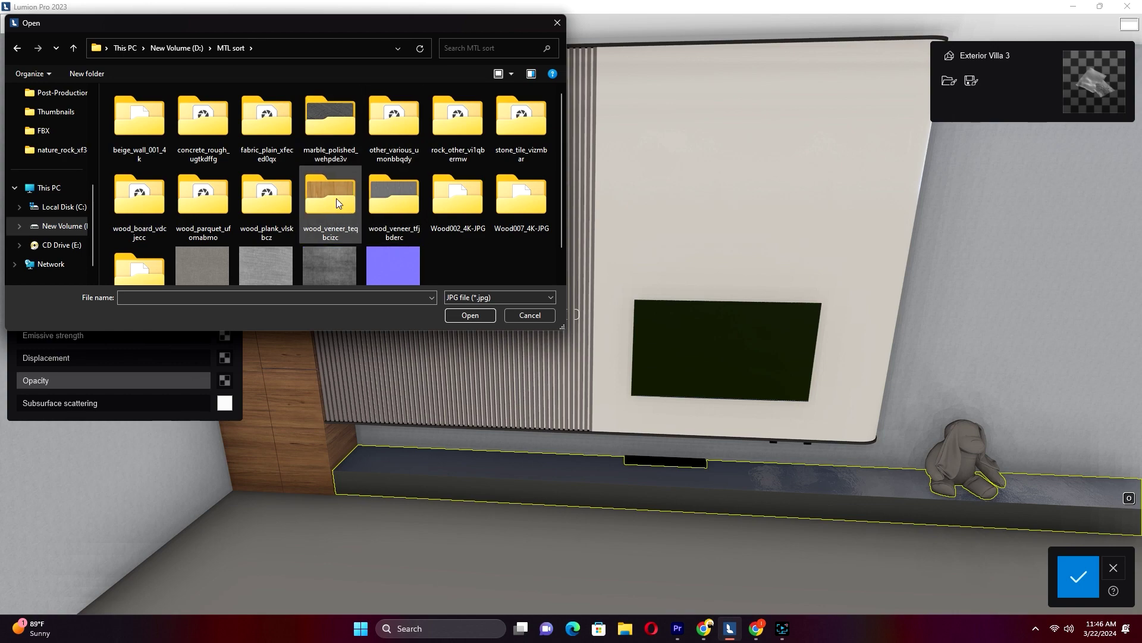
double_click(330, 193)
double_click(262, 128)
right_drag(566, 369, 583, 482)
key(w)
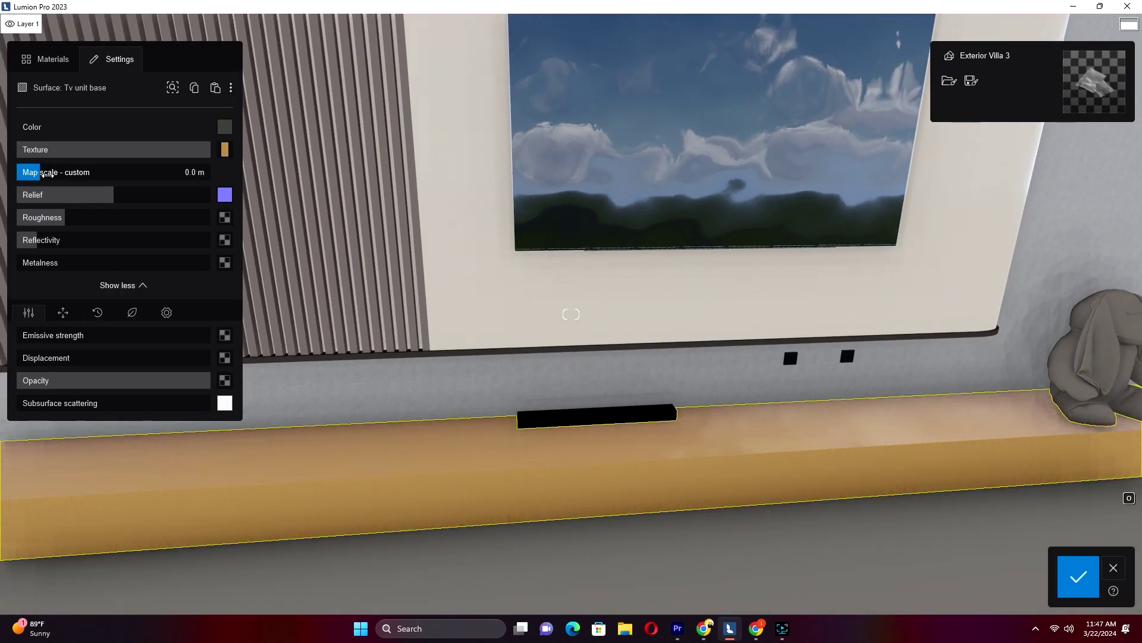
Load a different wood texture from the MTL sort folder onto the TV unit base and rotate its heading.
click(225, 150)
click(59, 225)
double_click(137, 158)
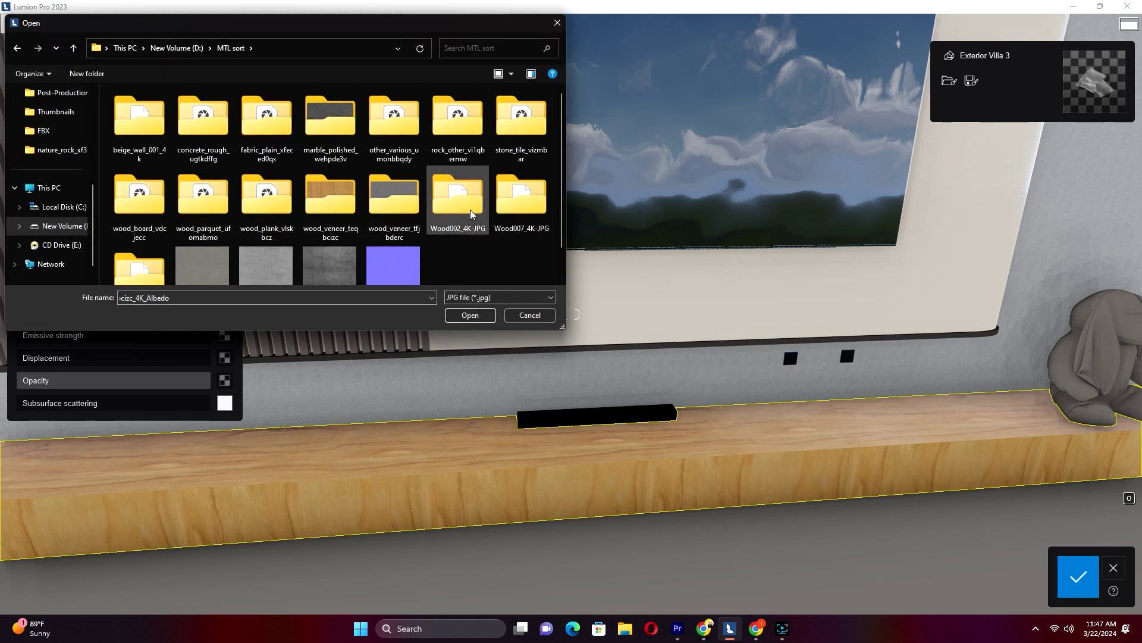
scroll(312, 179, down, 1)
double_click(152, 166)
double_click(277, 127)
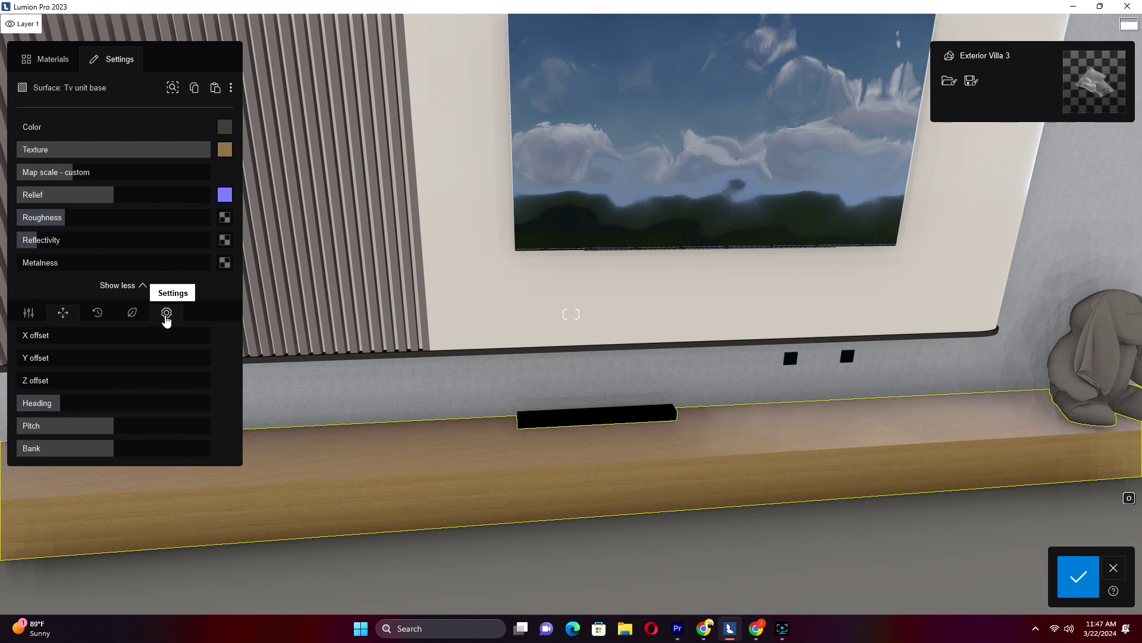
Add a medium clearcoat to the TV unit base material and set its texture strength to 52%.
click(166, 313)
click(111, 382)
drag(208, 152, 119, 154)
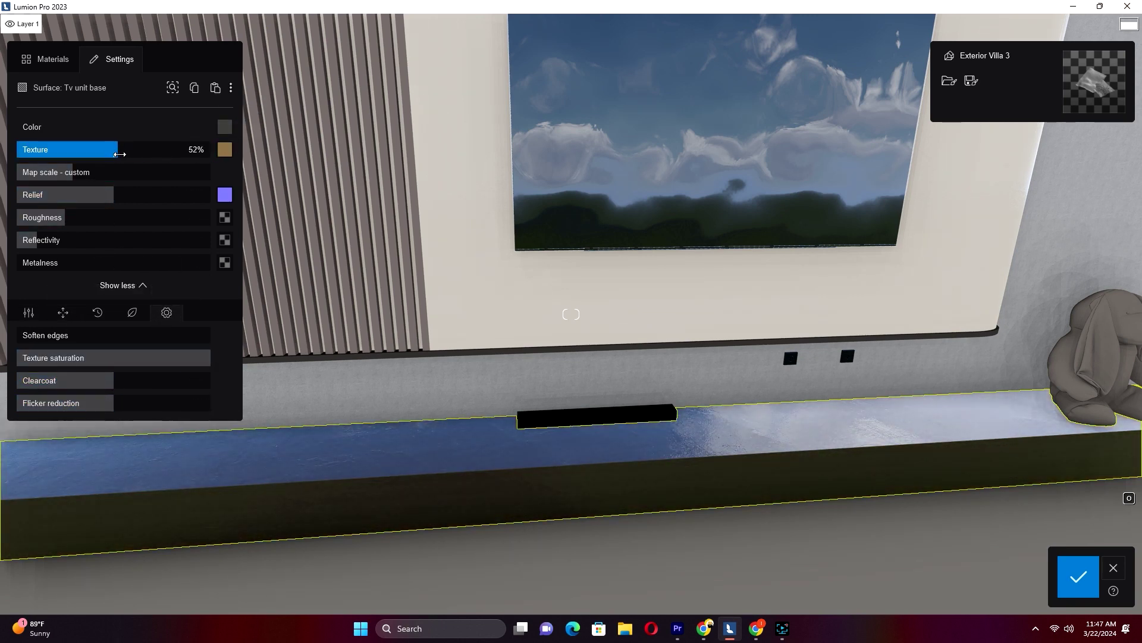
Copy the TV unit base material onto the Wood surface of the tall cabinet and kitchen units.
scroll(687, 412, down, 5)
right_drag(688, 412, 587, 514)
scroll(587, 513, up, 4)
click(195, 88)
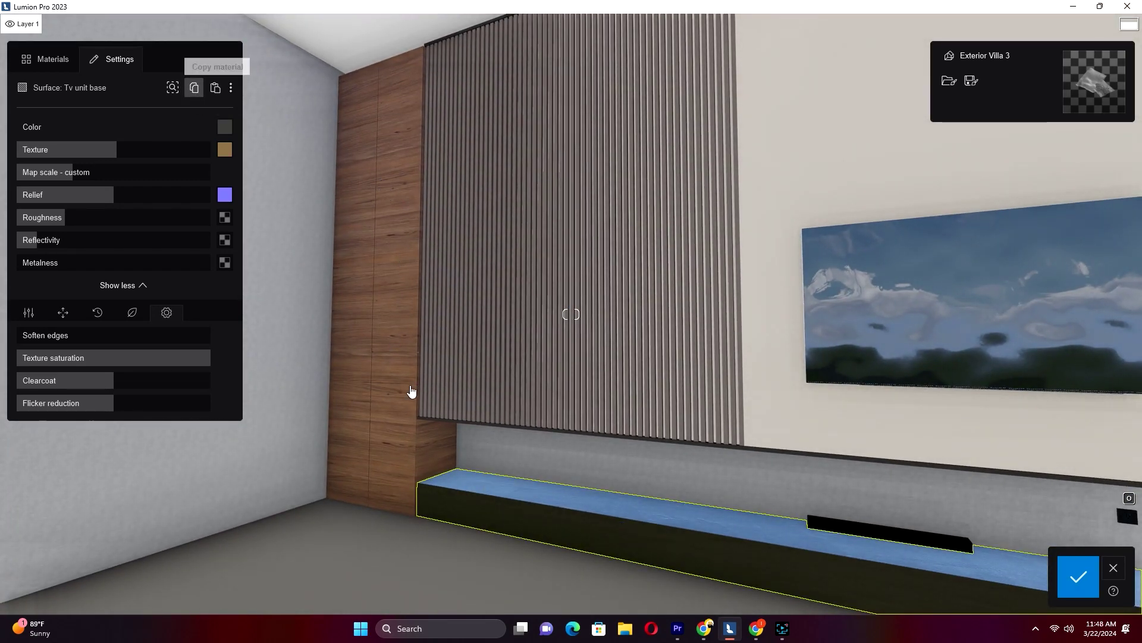
click(216, 88)
right_drag(357, 268, 826, 420)
scroll(825, 420, down, 3)
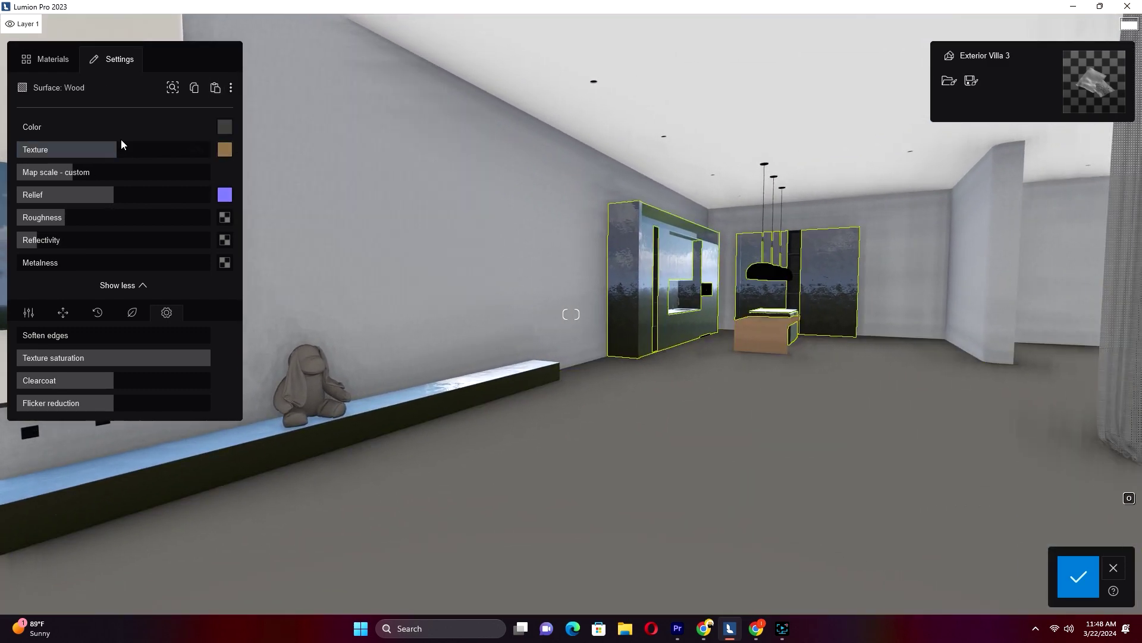
Raise the cabinets' wood texture strength to the maximum and set its pitch to -90°.
drag(196, 149, 213, 155)
key(w)
right_drag(625, 381, 772, 443)
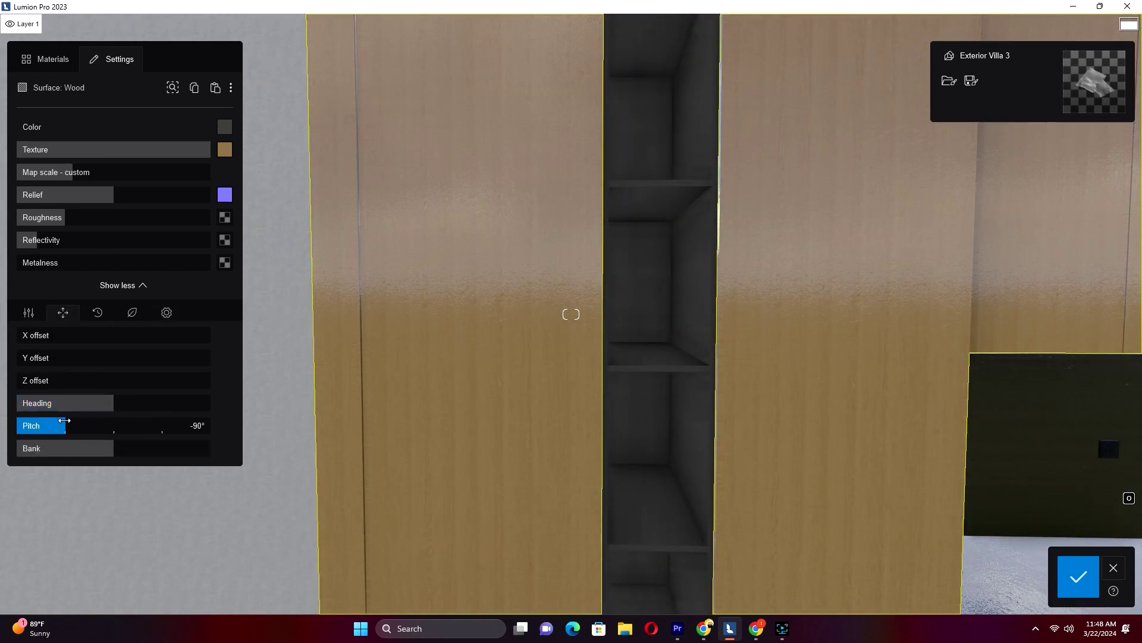
Set the cabinets' wood roughness to 100% and load a roughness map for it.
right_drag(416, 309, 499, 306)
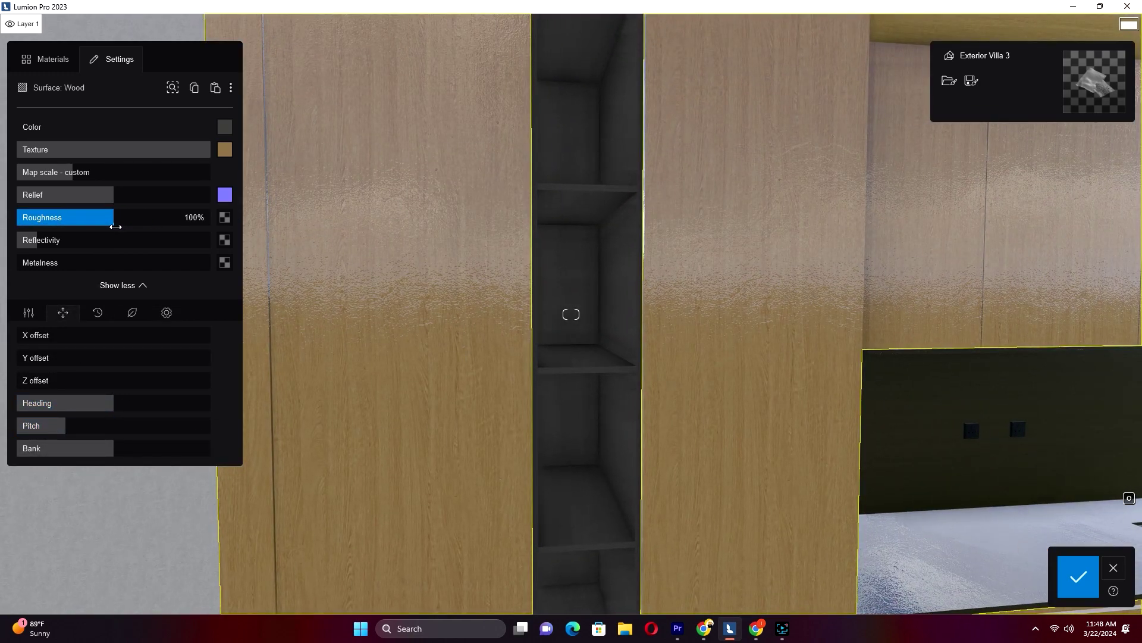
click(224, 217)
double_click(523, 117)
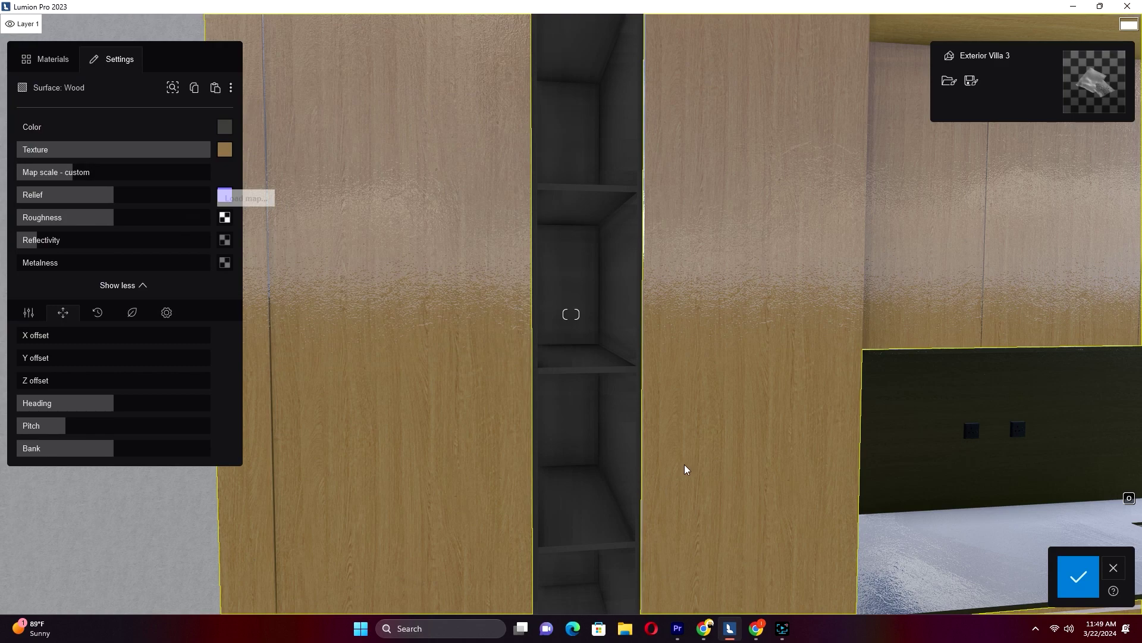
Try several wood flooring materials on the floor, apply the reddish-brown herringbone one and adjust its map scale.
key(s)
mouse_move(646, 446)
right_down()
mouse_move(589, 458)
mouse_move(644, 448)
right_up()
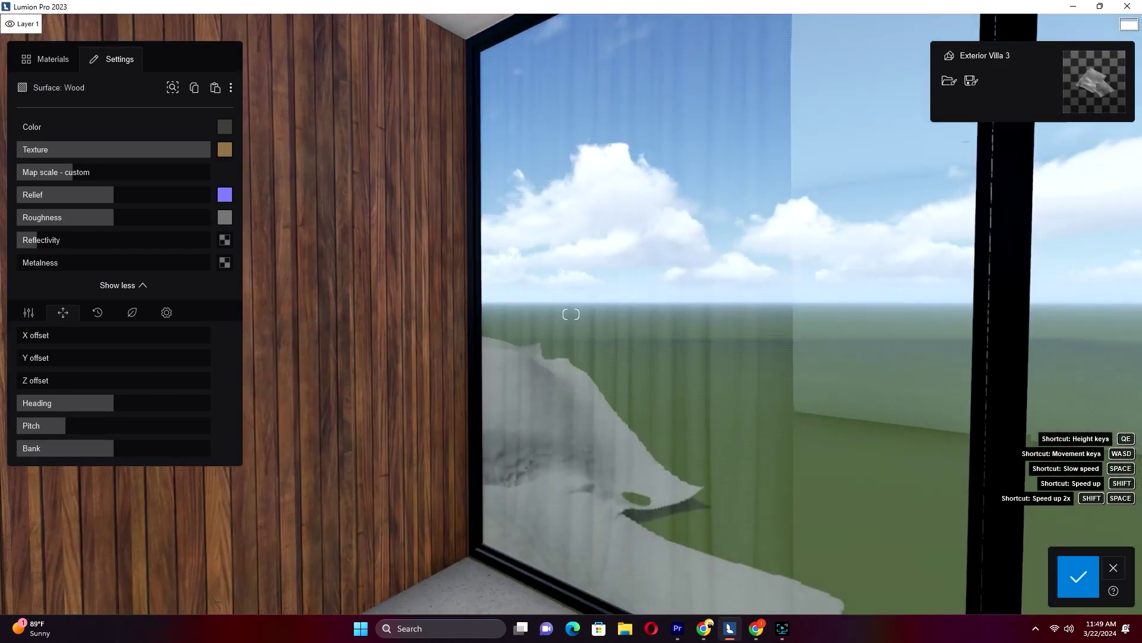
right_drag(744, 381, 531, 338)
key(s)
key(w)
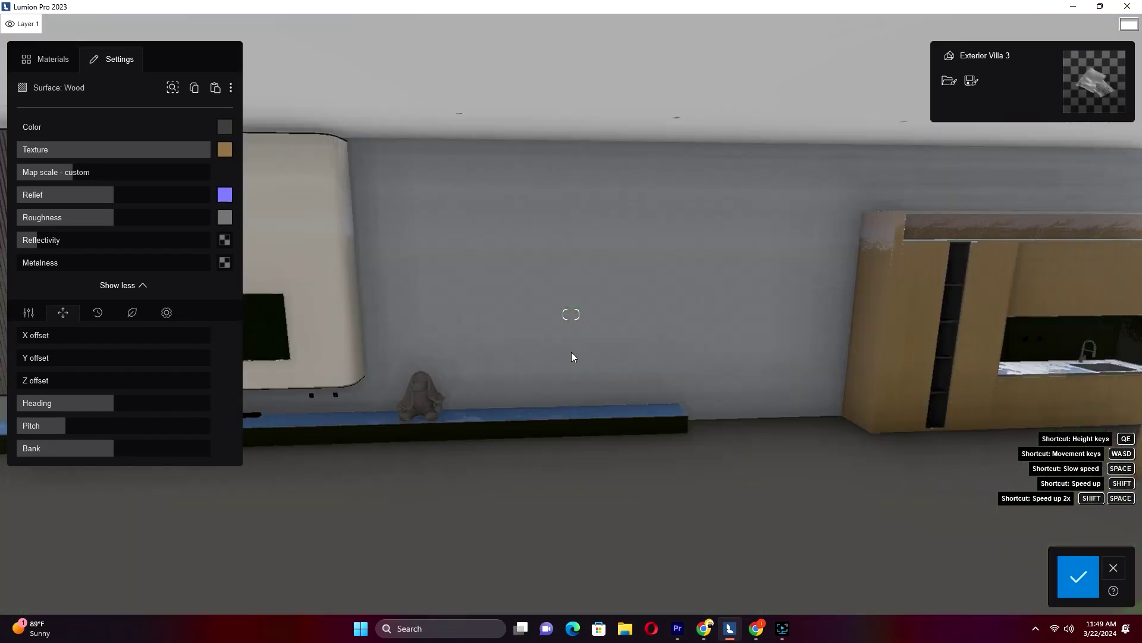
right_drag(571, 354, 796, 415)
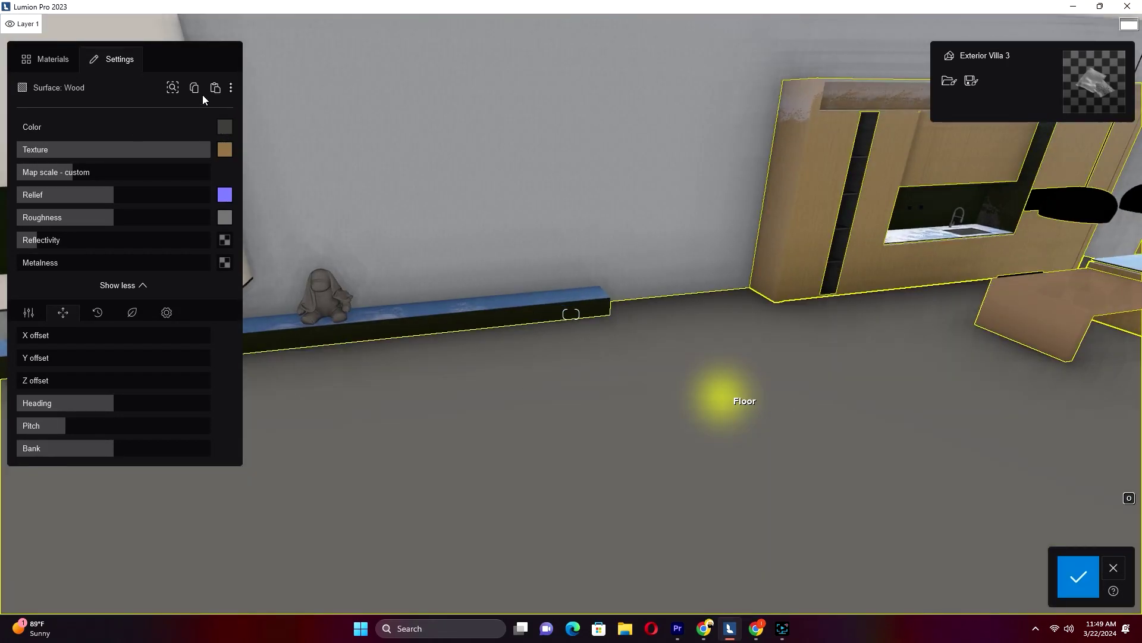
click(58, 63)
click(83, 311)
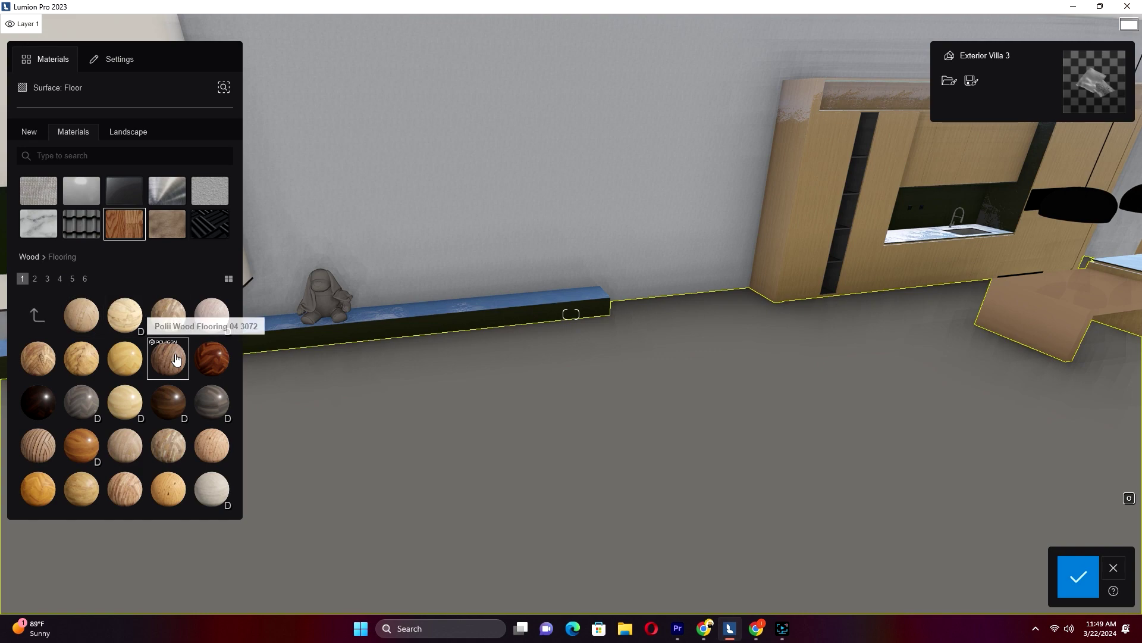
click(170, 360)
click(174, 403)
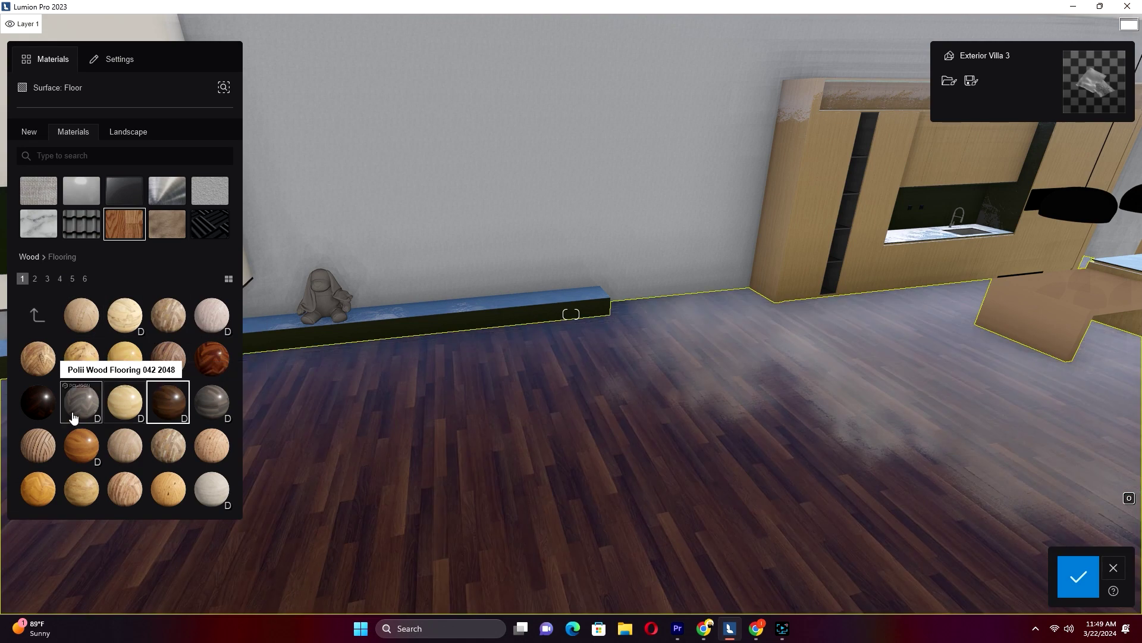
click(213, 358)
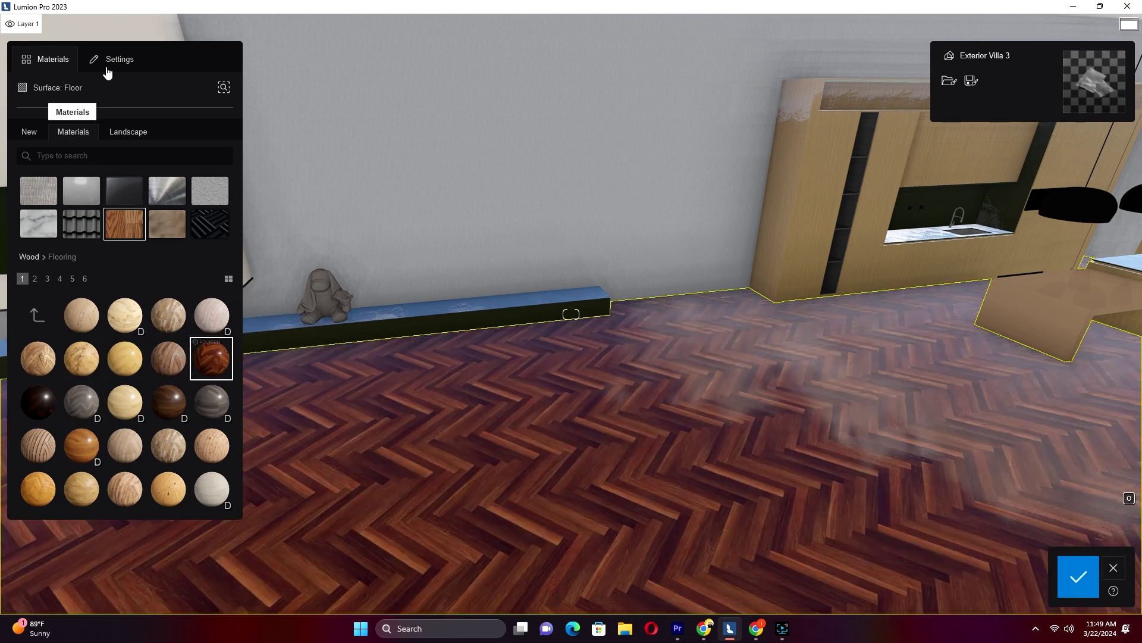
click(113, 59)
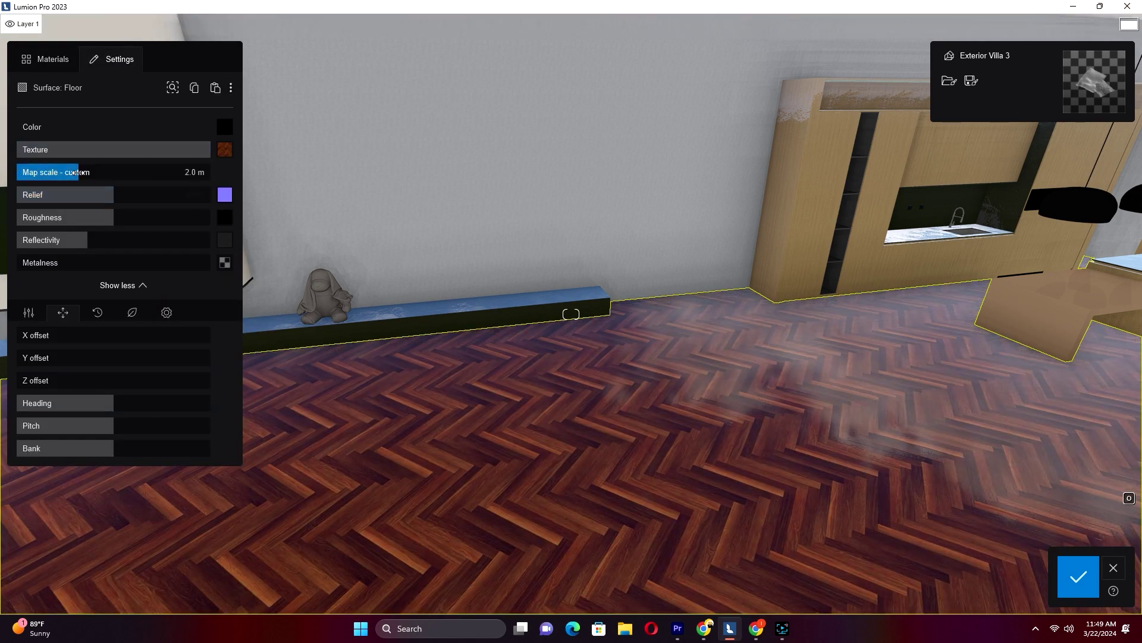
drag(78, 173, 84, 172)
Make the pendant lamps' material fully metallic and set its reflectivity to 45%.
right_drag(714, 393, 602, 472)
key(w)
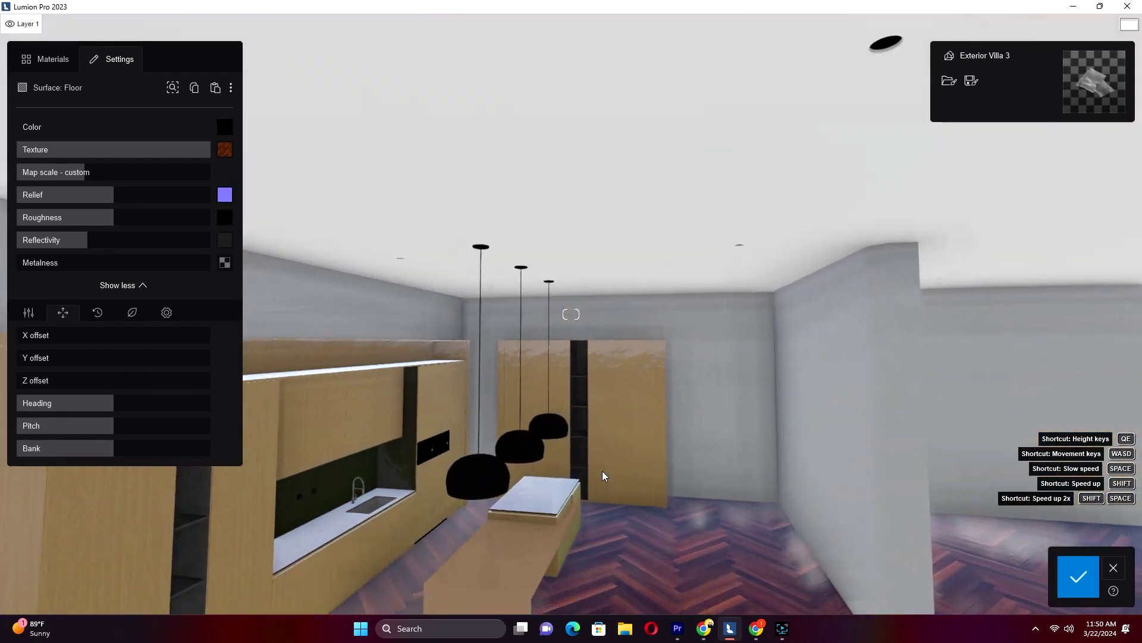
click(500, 473)
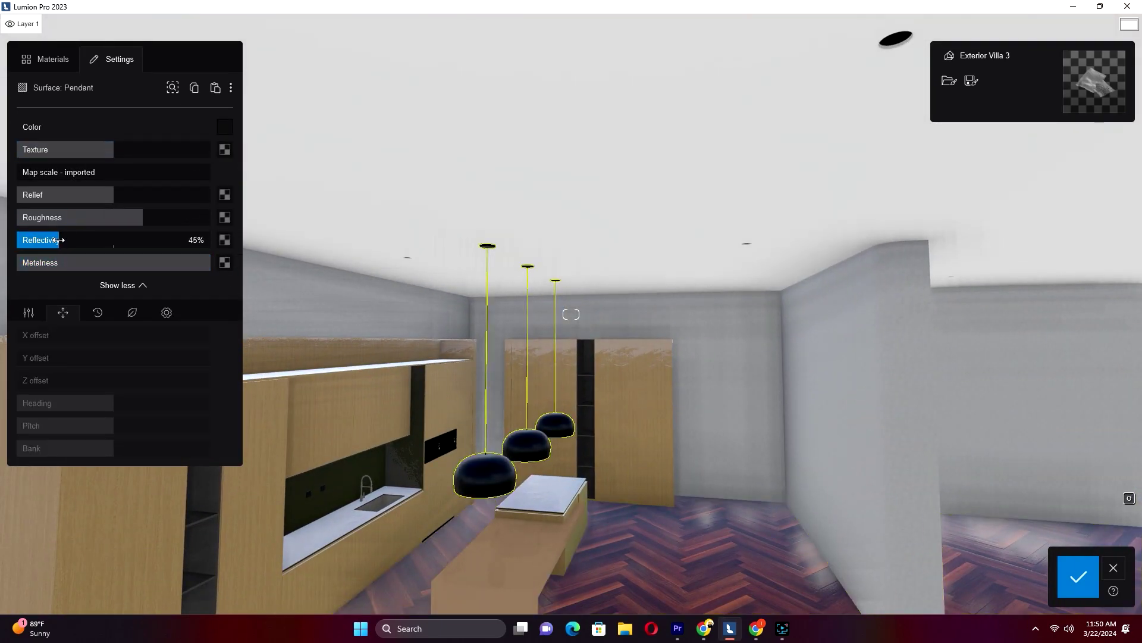
Make the discs under the pendant lamps emissive and set their color to pure white.
key(w)
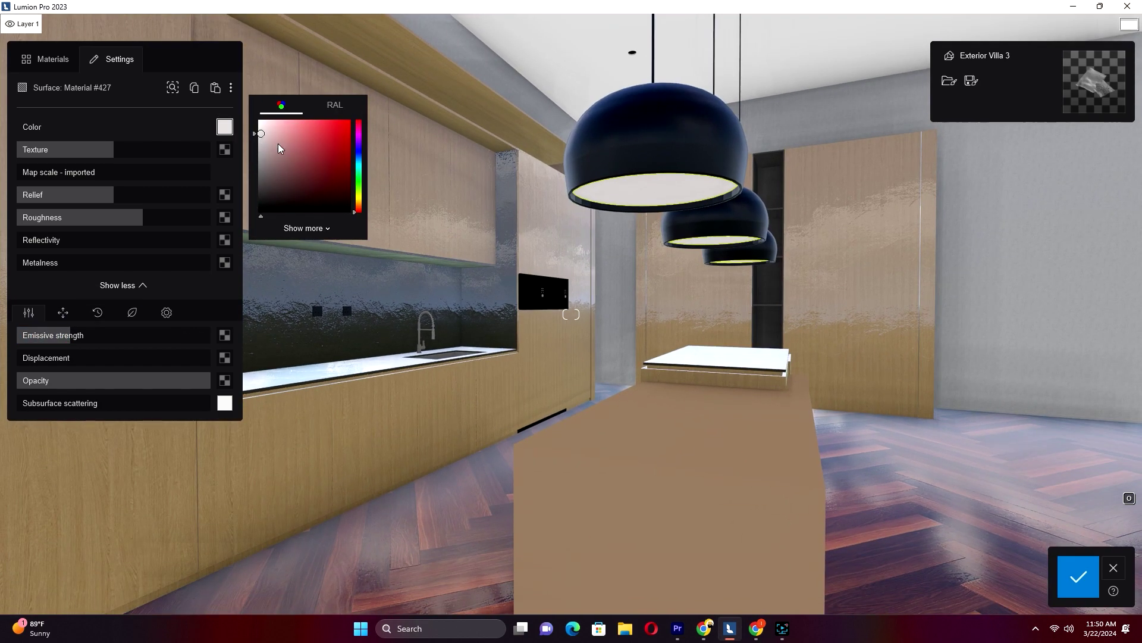
click(259, 128)
mouse_move(440, 250)
right_down()
mouse_move(405, 253)
mouse_move(494, 220)
mouse_move(453, 441)
right_up()
key(q)
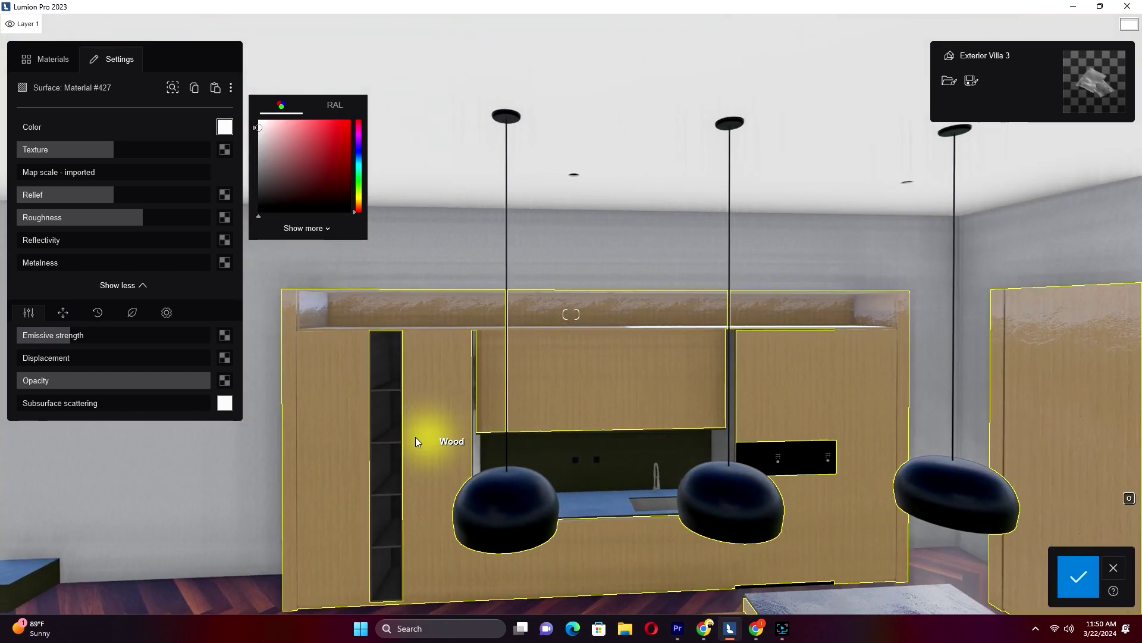
Apply a leafy 3D grass material to the terrain around the villa.
key(w)
right_drag(656, 508, 701, 495)
key(w)
mouse_move(659, 341)
right_down()
mouse_move(691, 370)
mouse_move(654, 355)
right_up()
key(s)
key(q)
key(e)
click(637, 455)
click(128, 131)
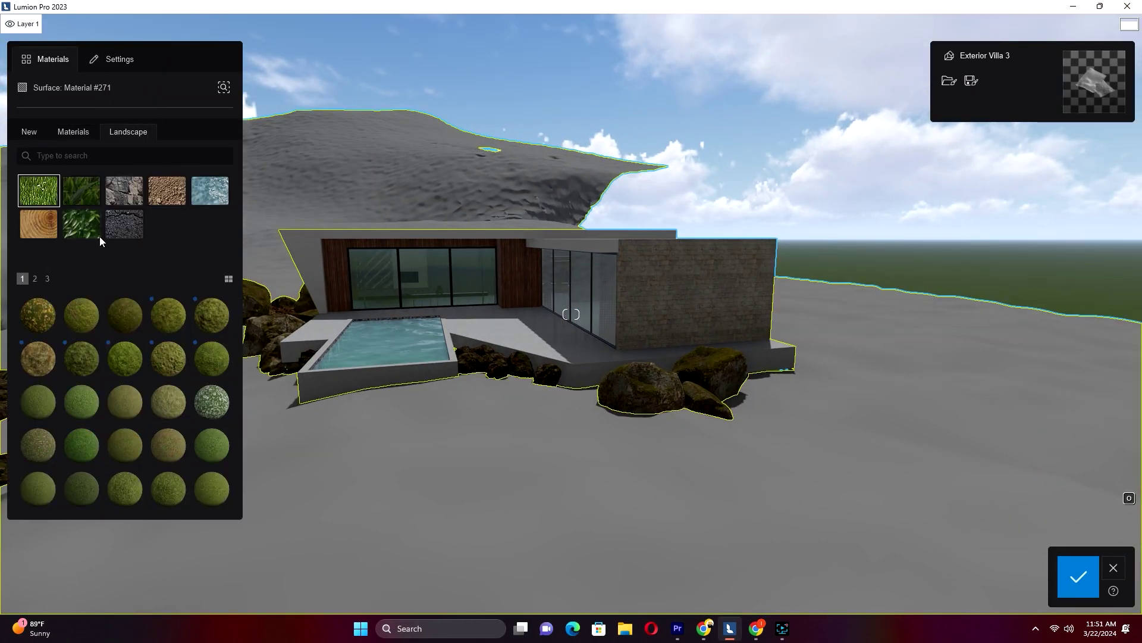
click(81, 191)
click(88, 360)
key(s)
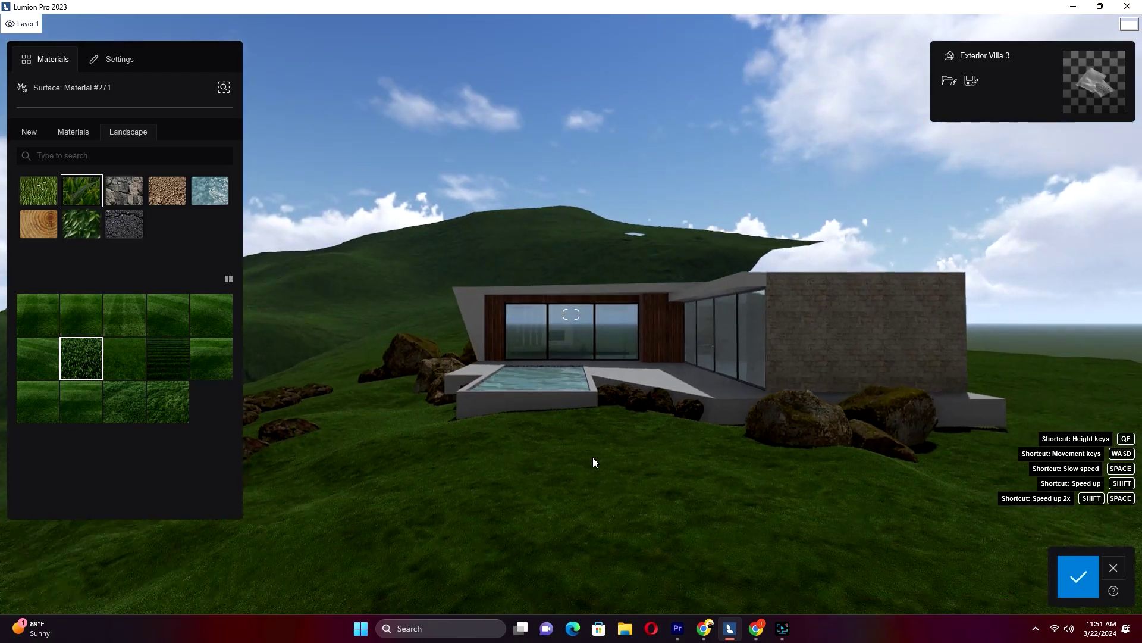
key(w)
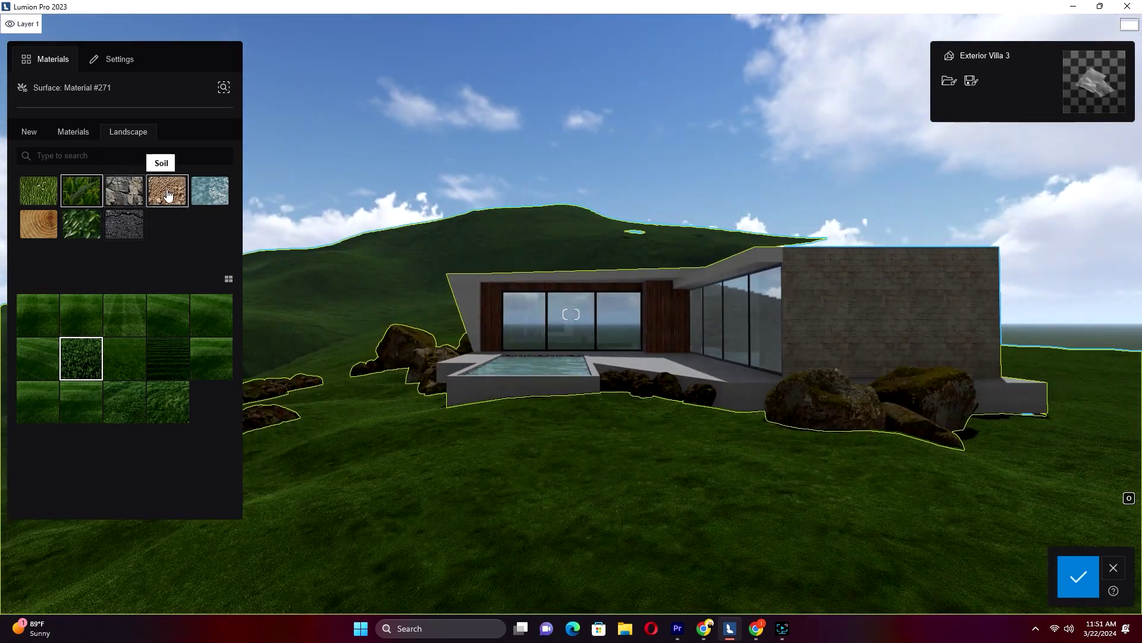
key(s)
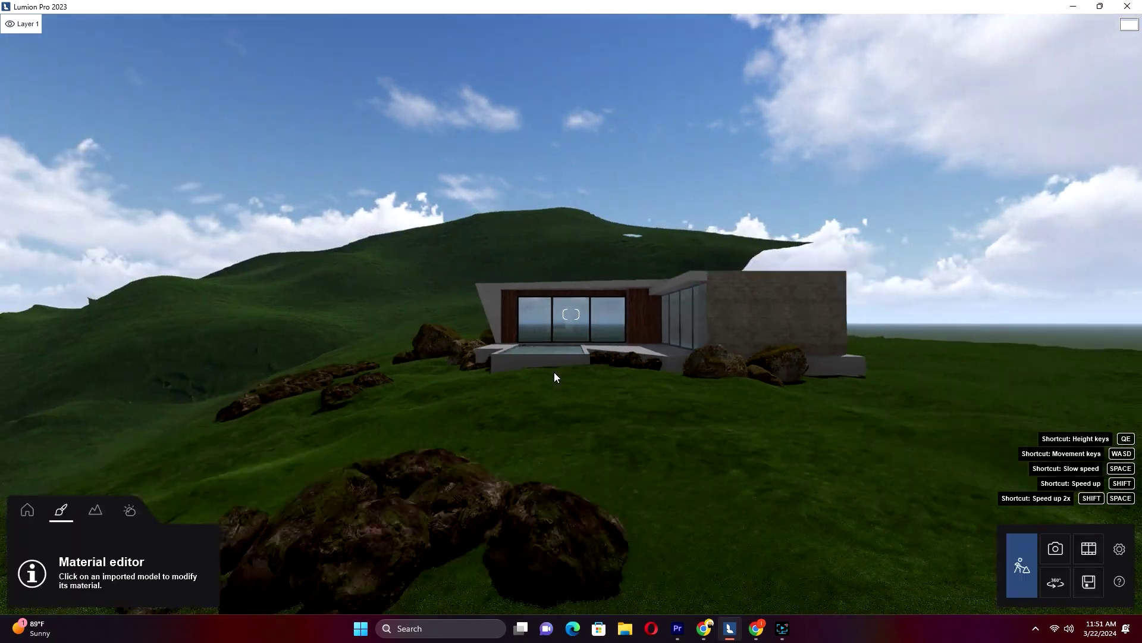
Assign the Landscape material to the terrain surface around the villa.
click(29, 131)
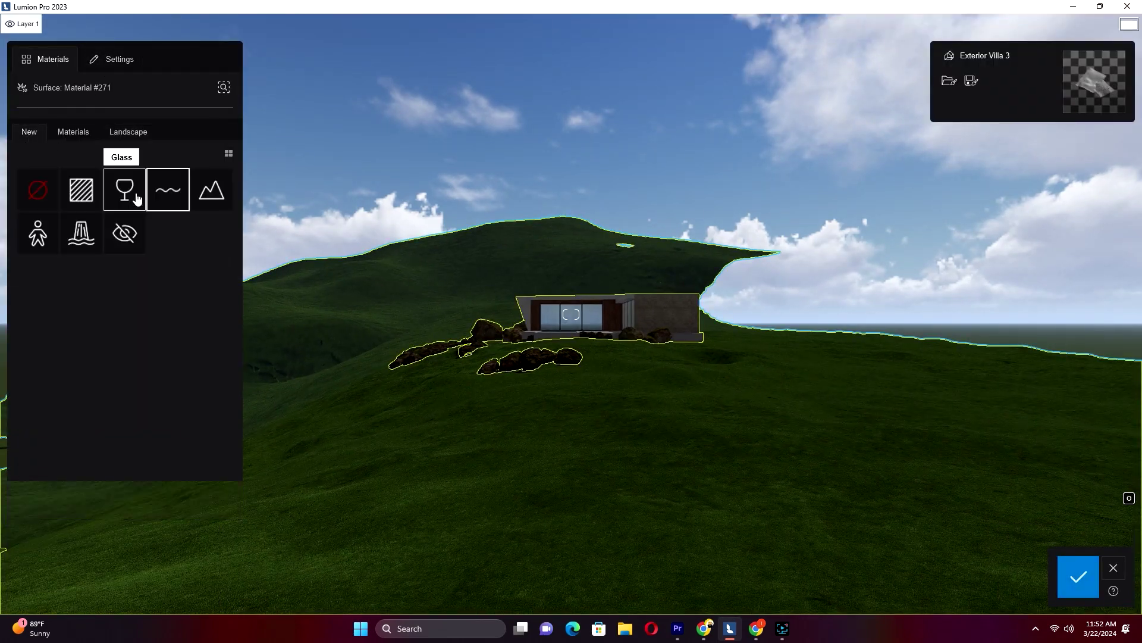
click(212, 189)
key(s)
key(w)
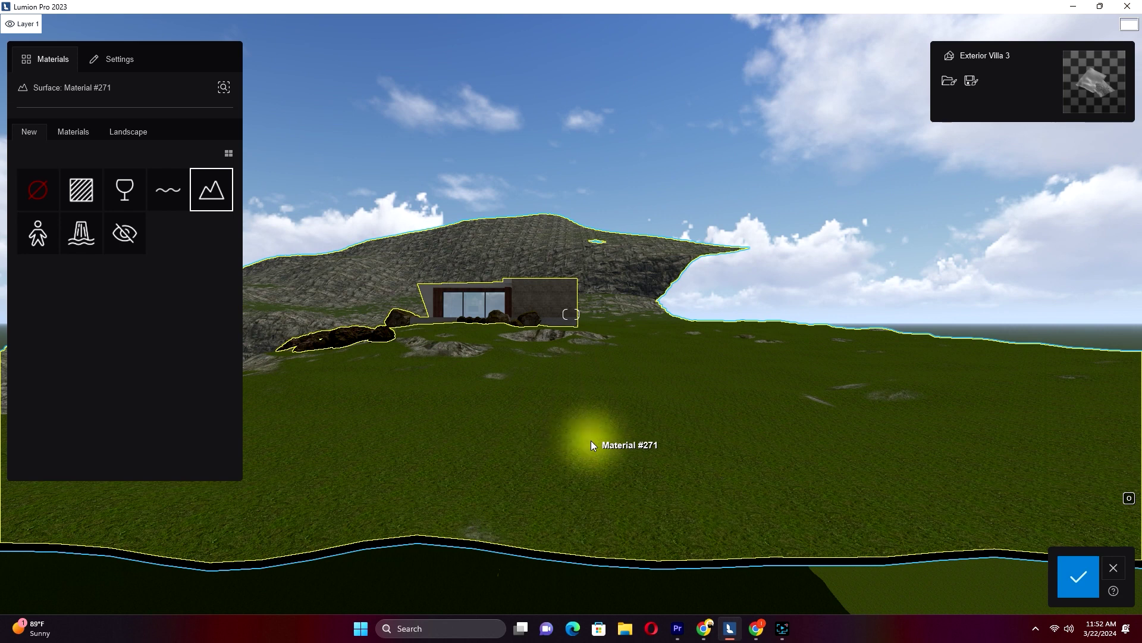
Apply a dark brown soil material to the terrain, assign the Landscape material to Material #543 and save the changes.
click(128, 131)
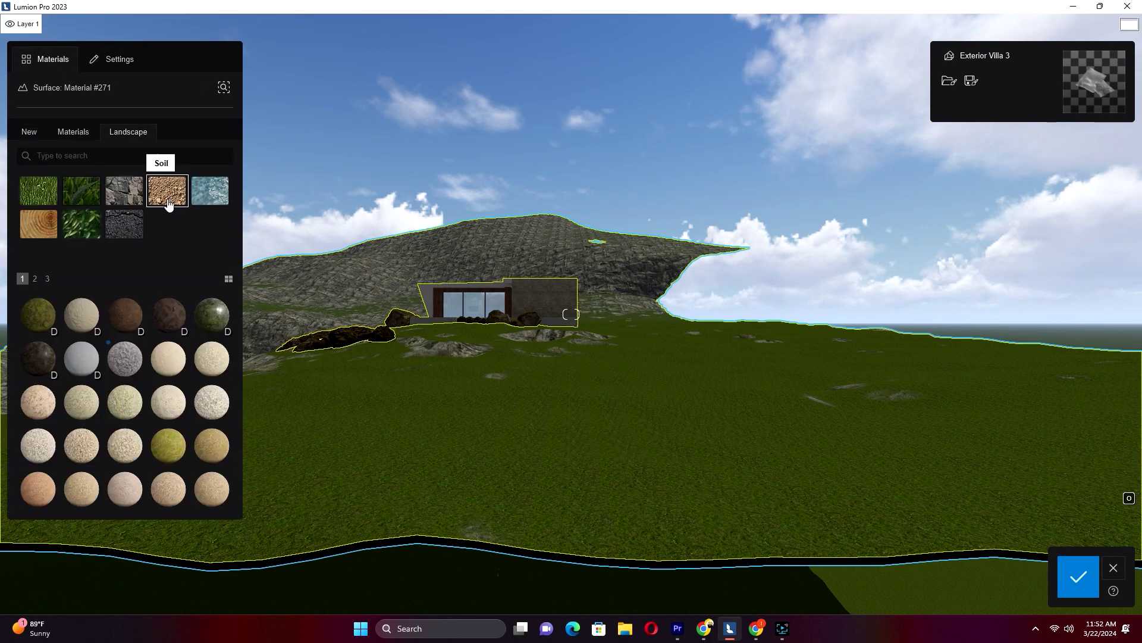
click(173, 312)
click(32, 130)
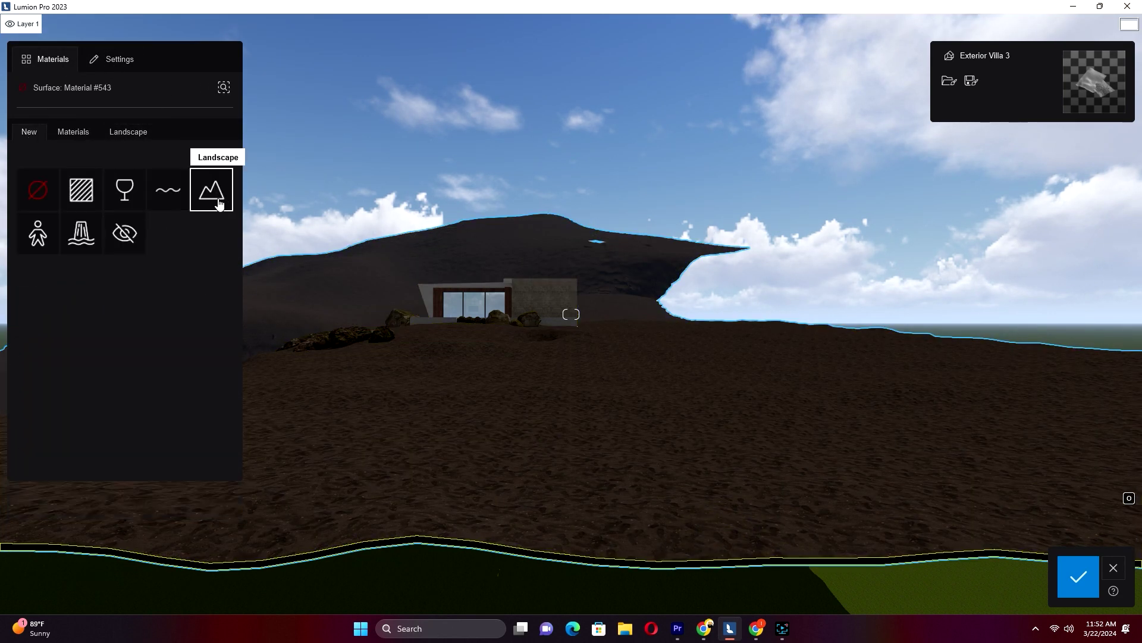
click(1093, 582)
Turn on the landscape grass and raise its height to 2.3.
click(96, 509)
click(98, 582)
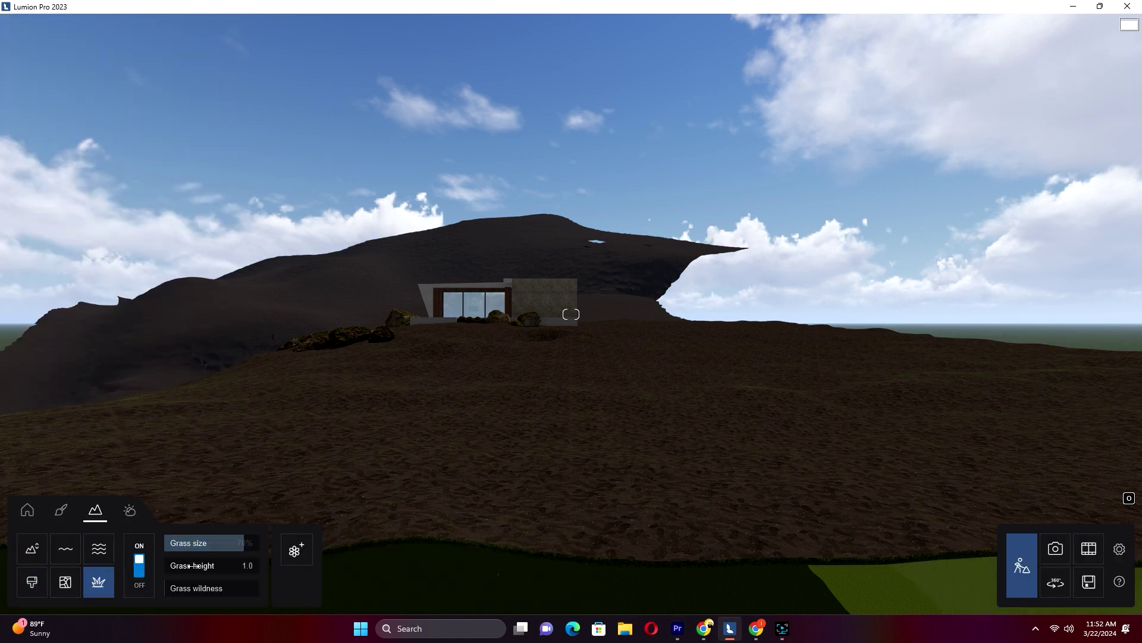
drag(194, 566, 226, 566)
key(w)
right_drag(487, 420, 552, 462)
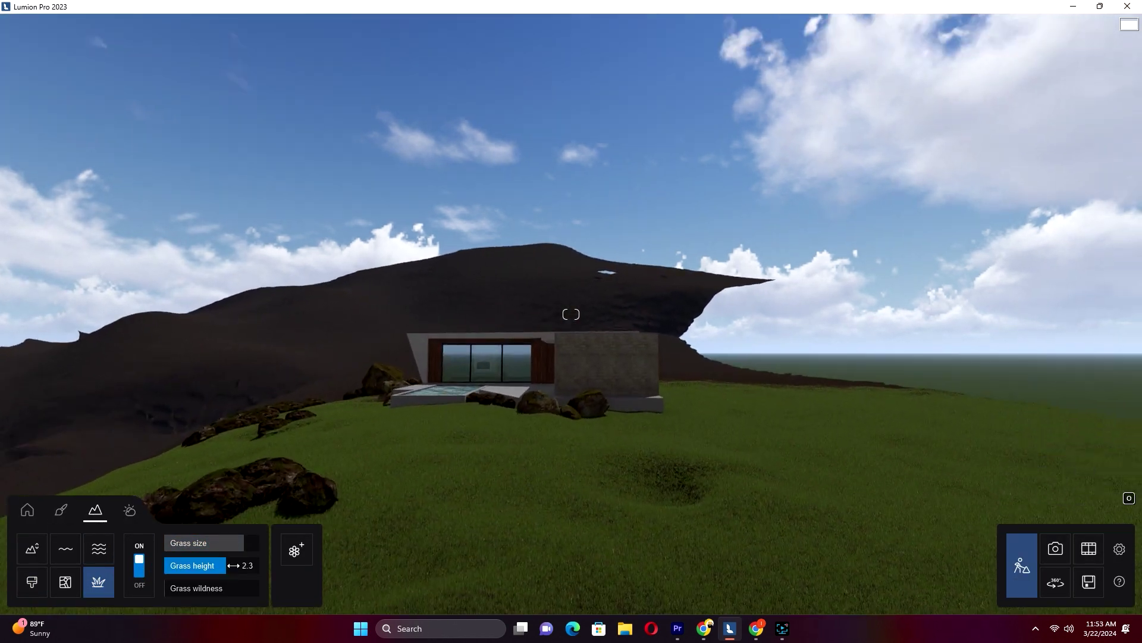
Try landscape grass with maximum height, wildness around 15% and size around 47%, and switch it off again.
drag(212, 588, 194, 589)
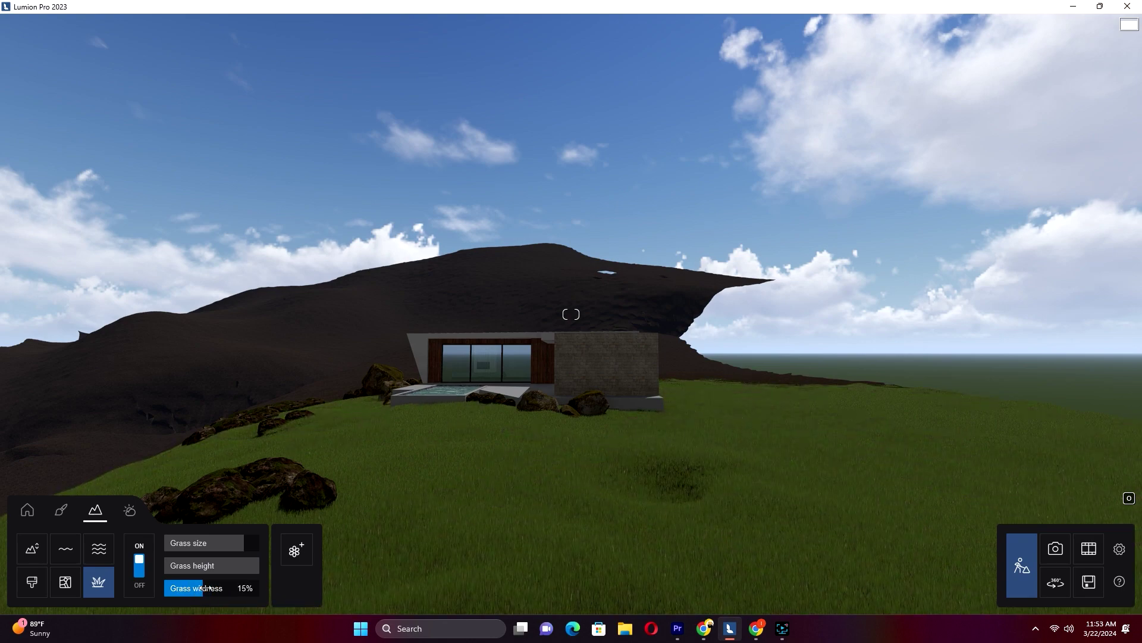
key(w)
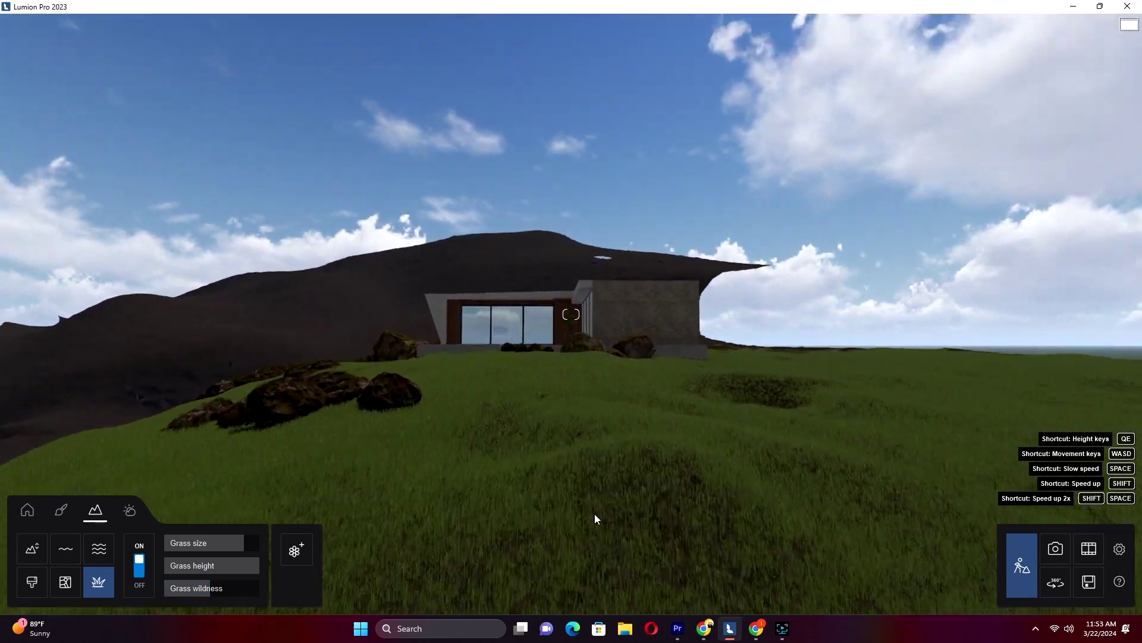
key(w)
right_drag(594, 513, 663, 548)
key(w)
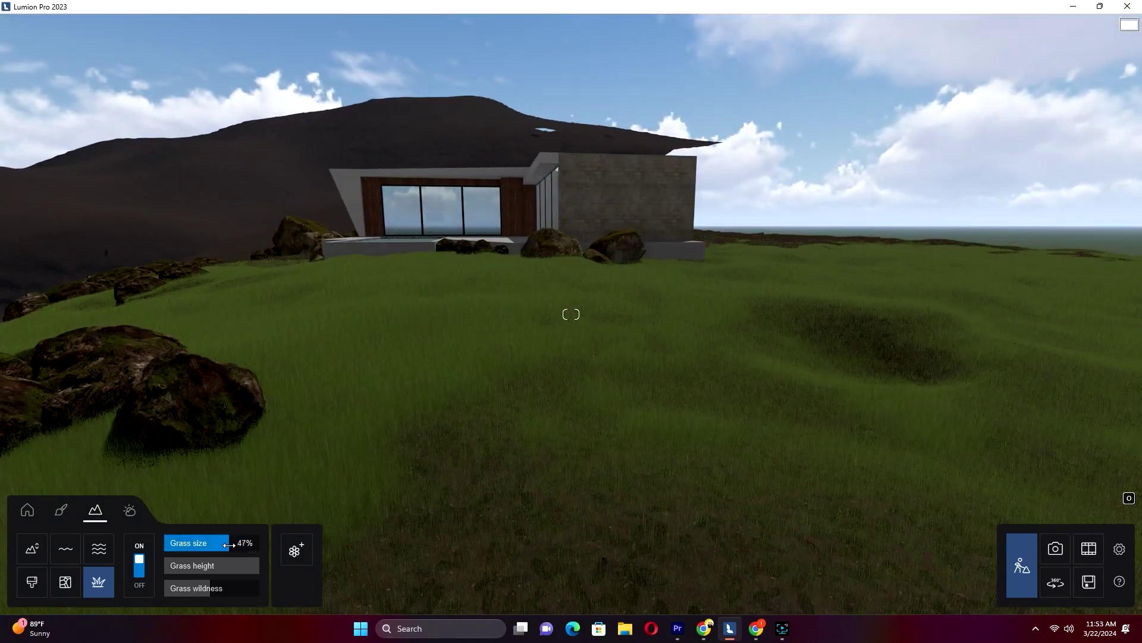
right_drag(667, 553, 628, 512)
key(s)
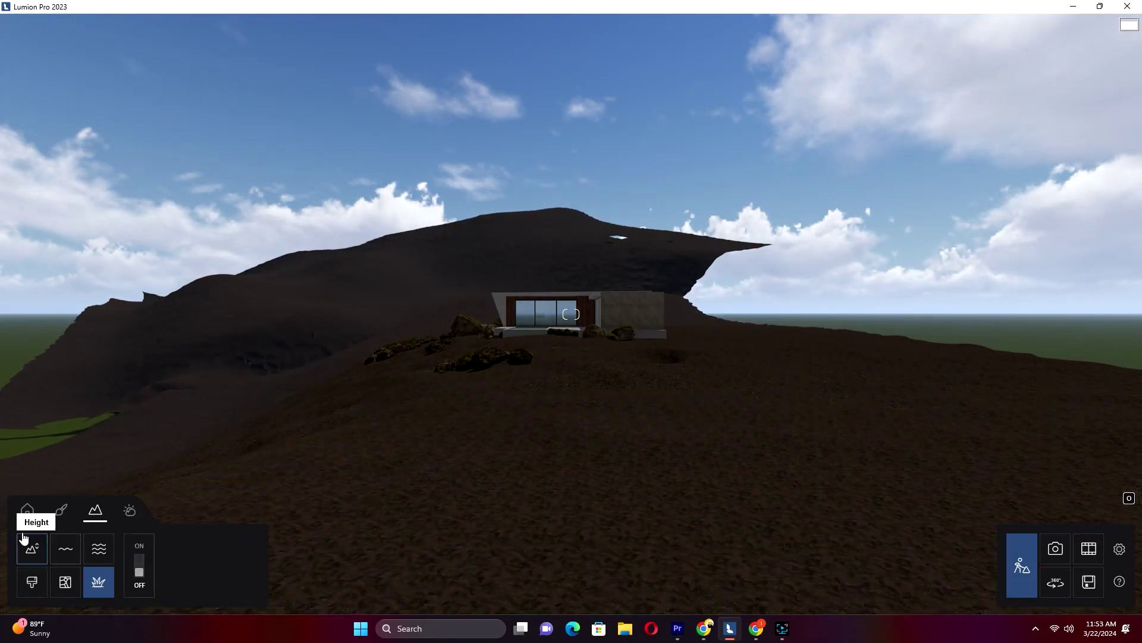
Replace the terrain's soil material with the last swatch of the 3D grass materials.
click(257, 269)
click(128, 131)
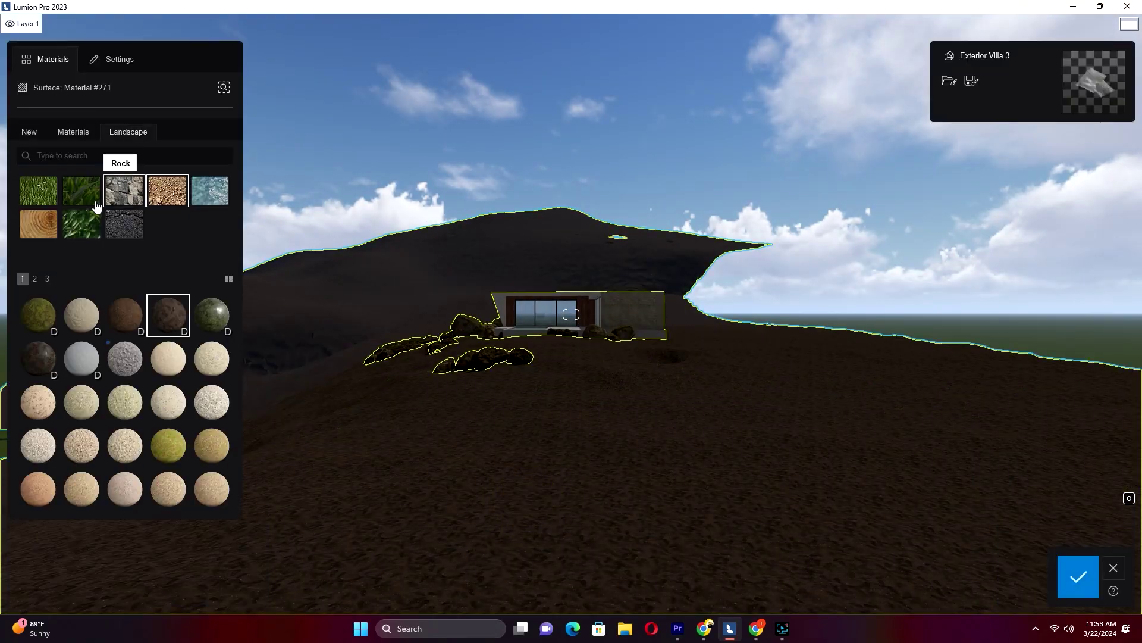
click(81, 191)
click(176, 411)
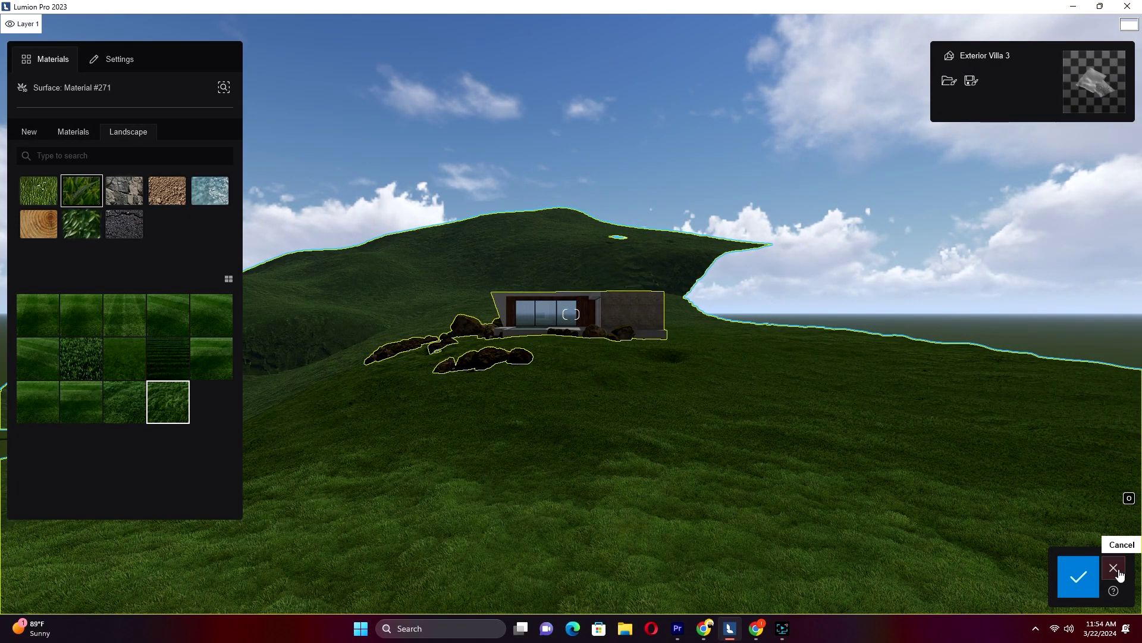
Open the settings of the terrain's grass material and save the material changes.
click(637, 506)
key(w)
right_drag(548, 390, 541, 457)
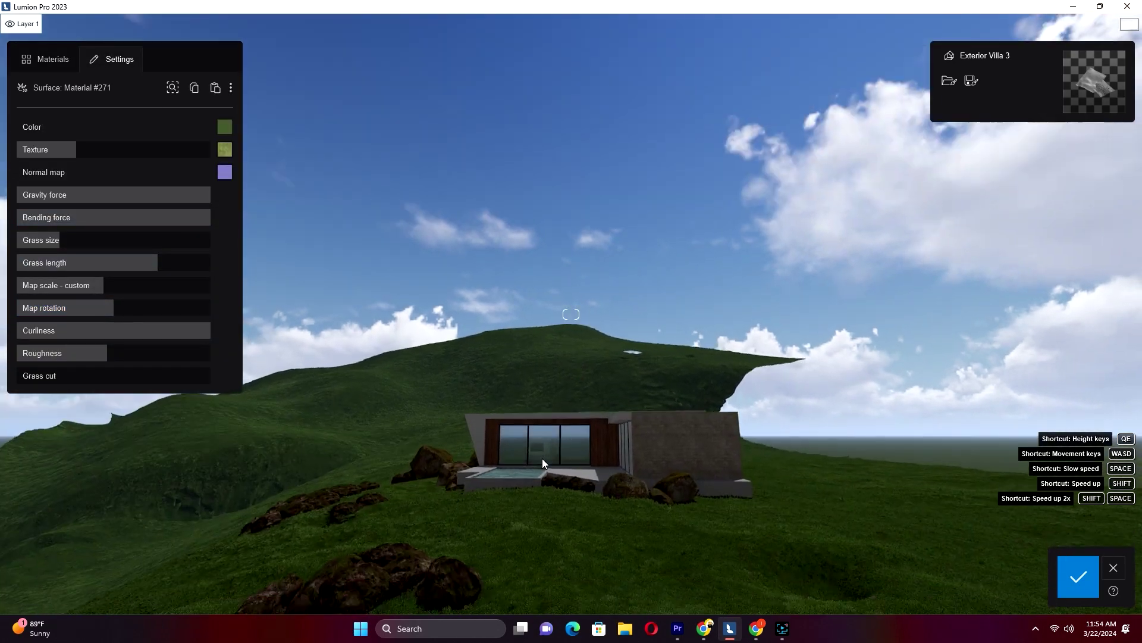
click(1079, 576)
Switch to Photo mode and frame the villa from the front, starting from a camera height of 1.60 m.
right_drag(619, 405, 613, 446)
key(w)
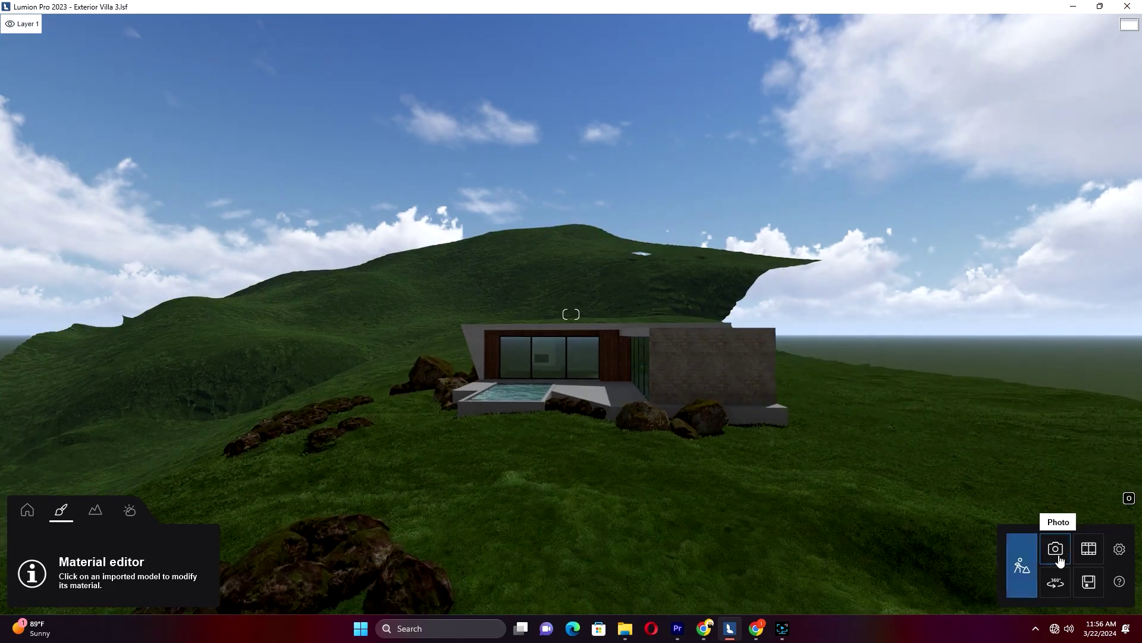
click(1057, 551)
click(429, 440)
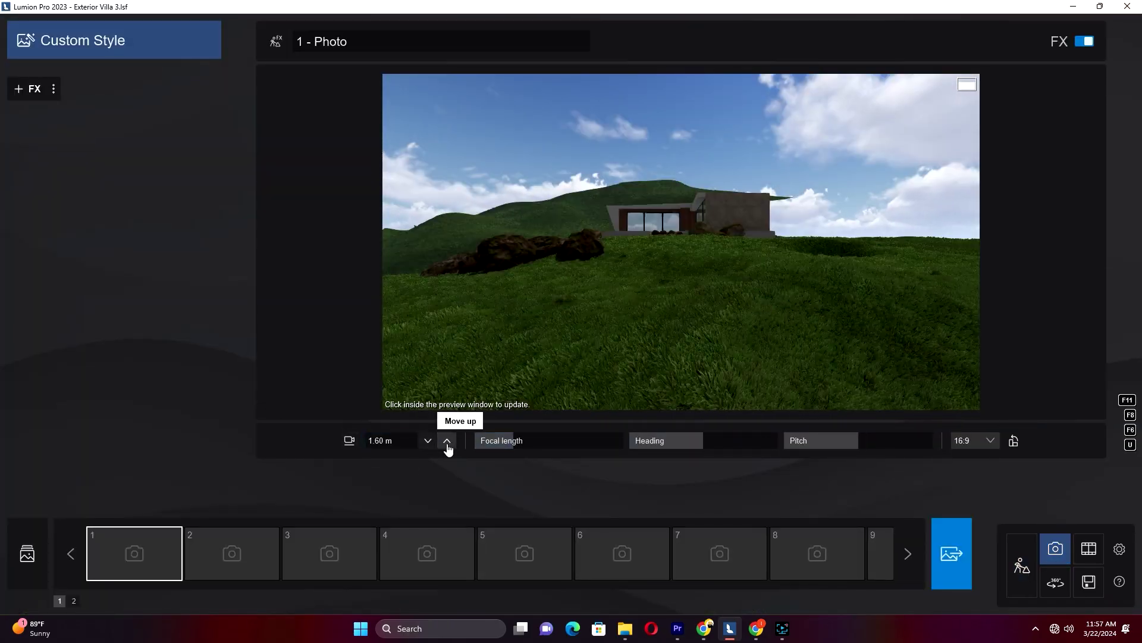
right_drag(607, 342, 623, 326)
key(w)
Set the photo's focal length to 30 and move the camera back and up to reframe the villa.
click(500, 440)
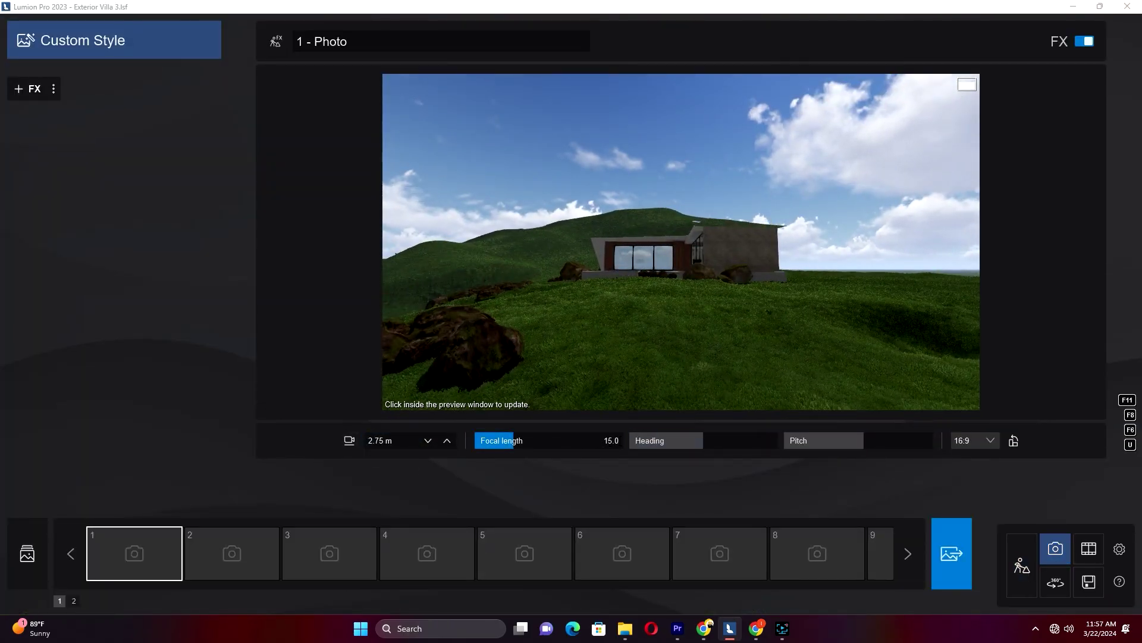
text(30)
key(Return)
key(s)
key(q)
mouse_move(619, 338)
right_down()
mouse_move(630, 357)
mouse_move(616, 357)
right_up()
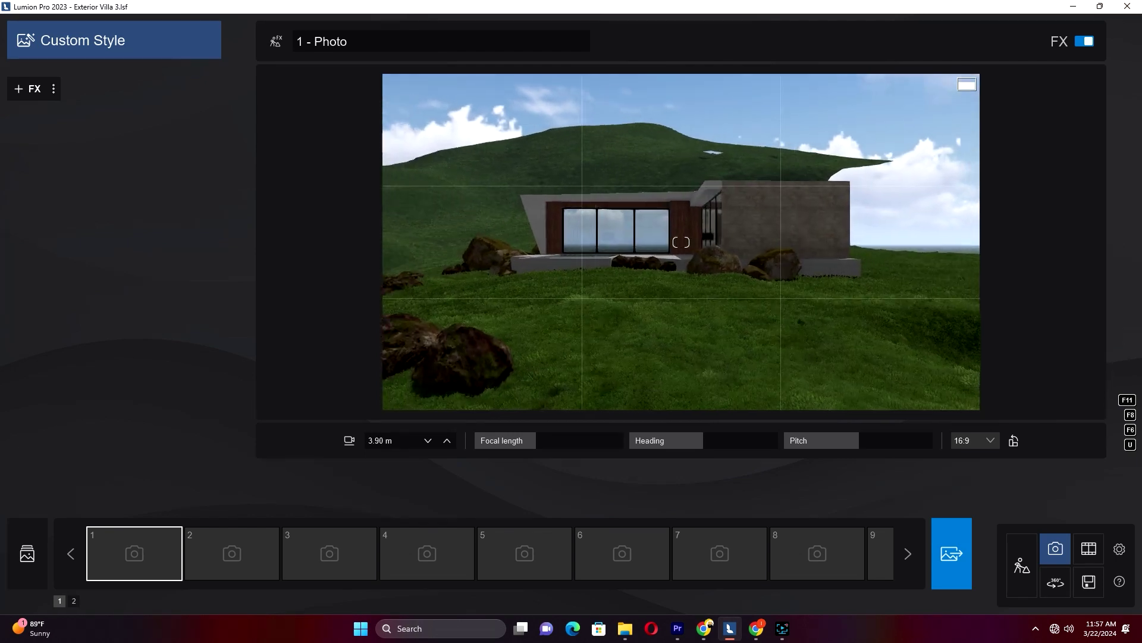
Try the 4:5 and 1:1 aspect ratios, settle on 5:4, and recentre the villa in the frame.
click(969, 494)
click(976, 440)
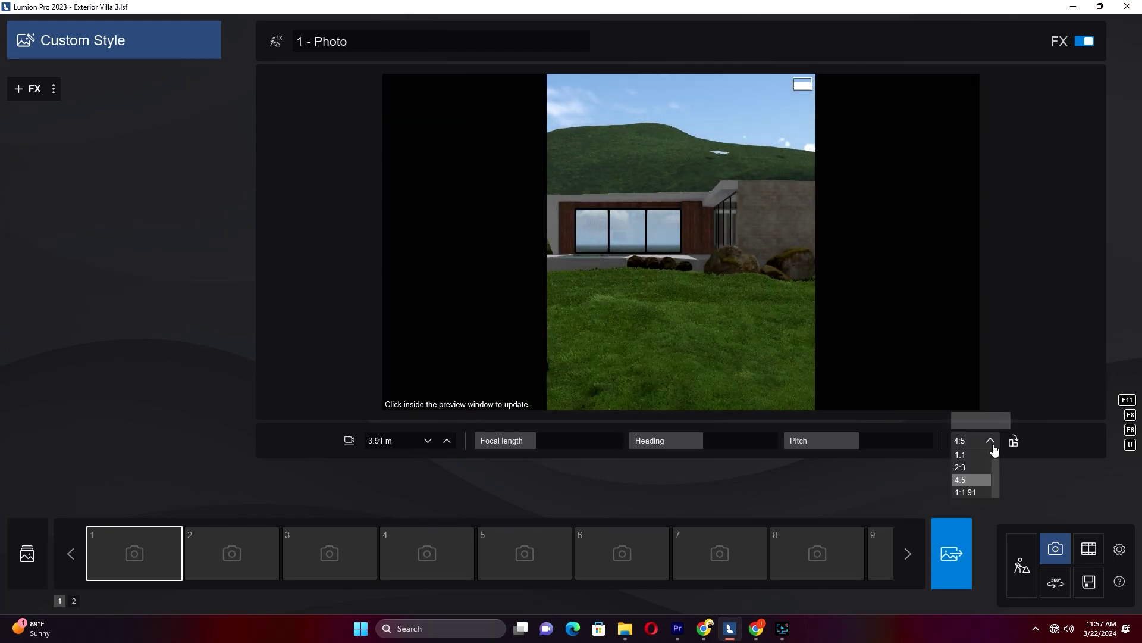
click(960, 467)
key(s)
key(q)
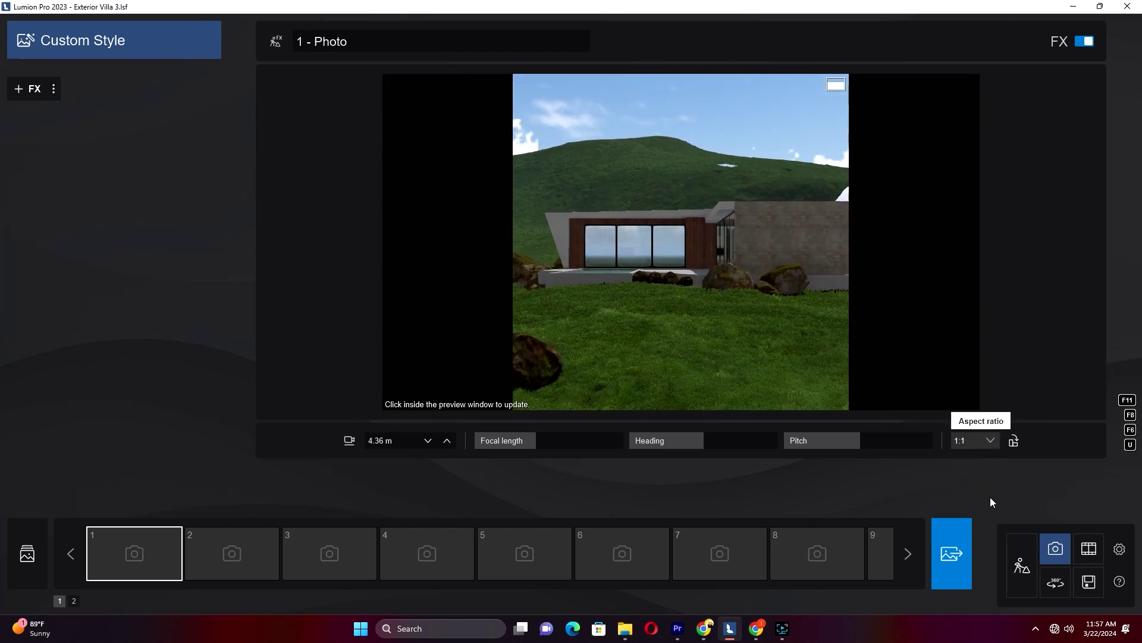
click(1014, 440)
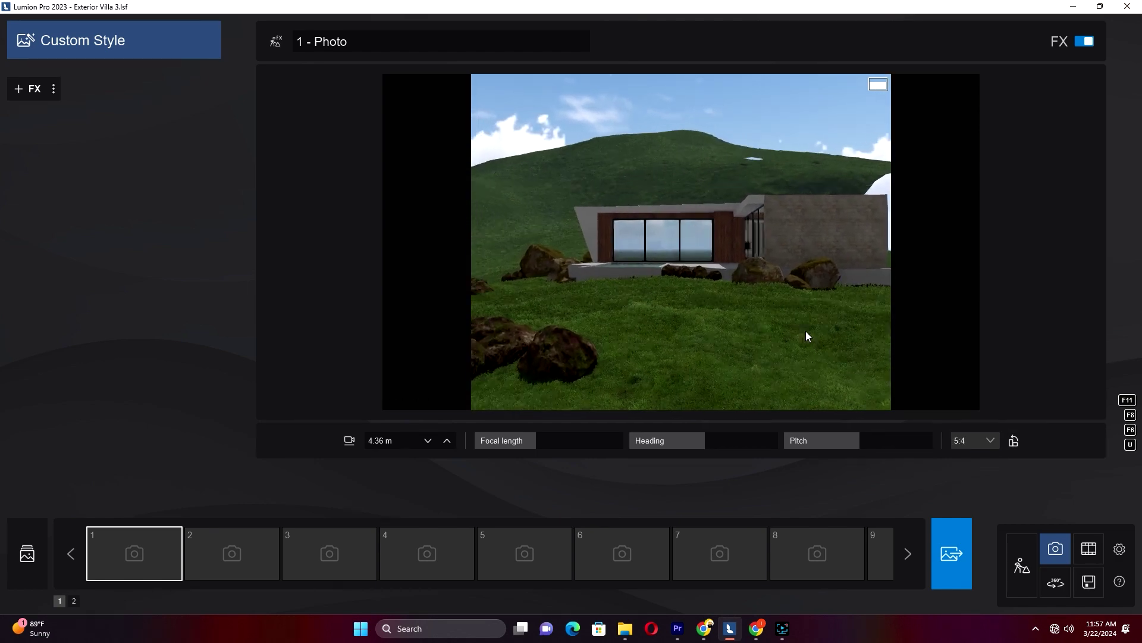
right_drag(681, 242, 688, 246)
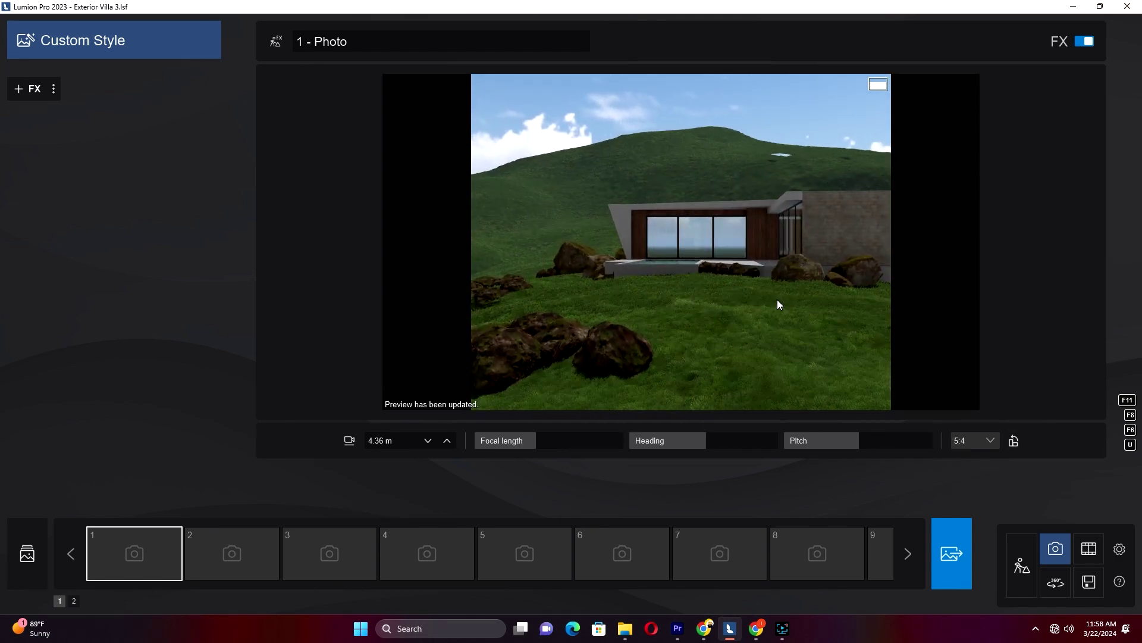
Adjust the camera height to about 4.48 m and add the 2-Point perspective effect to the photo.
click(428, 441)
click(447, 443)
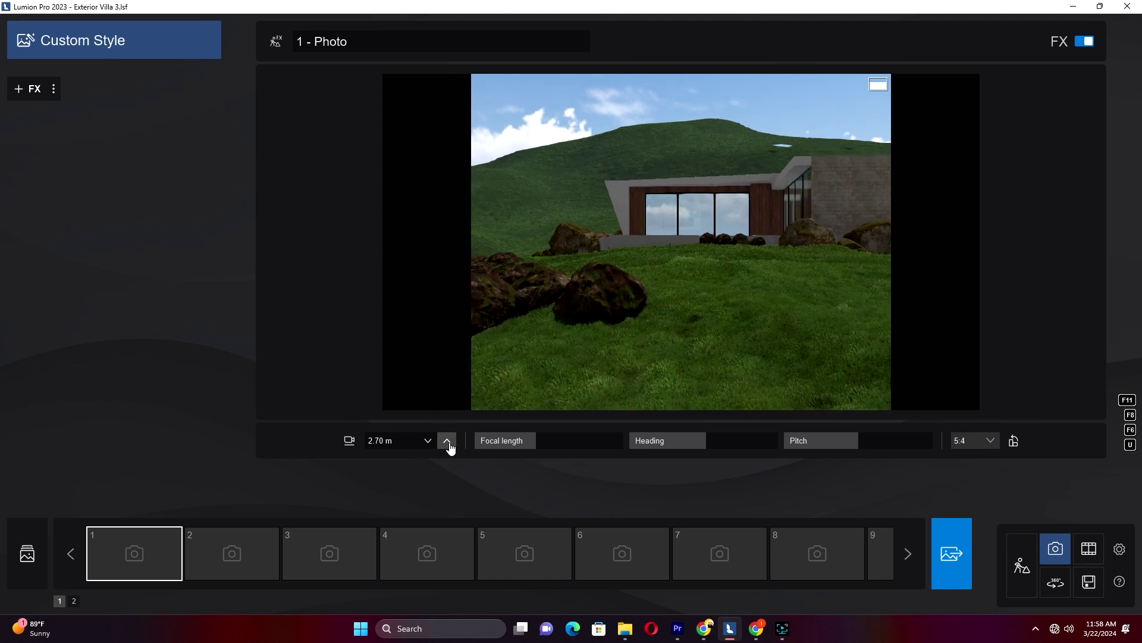
click(689, 339)
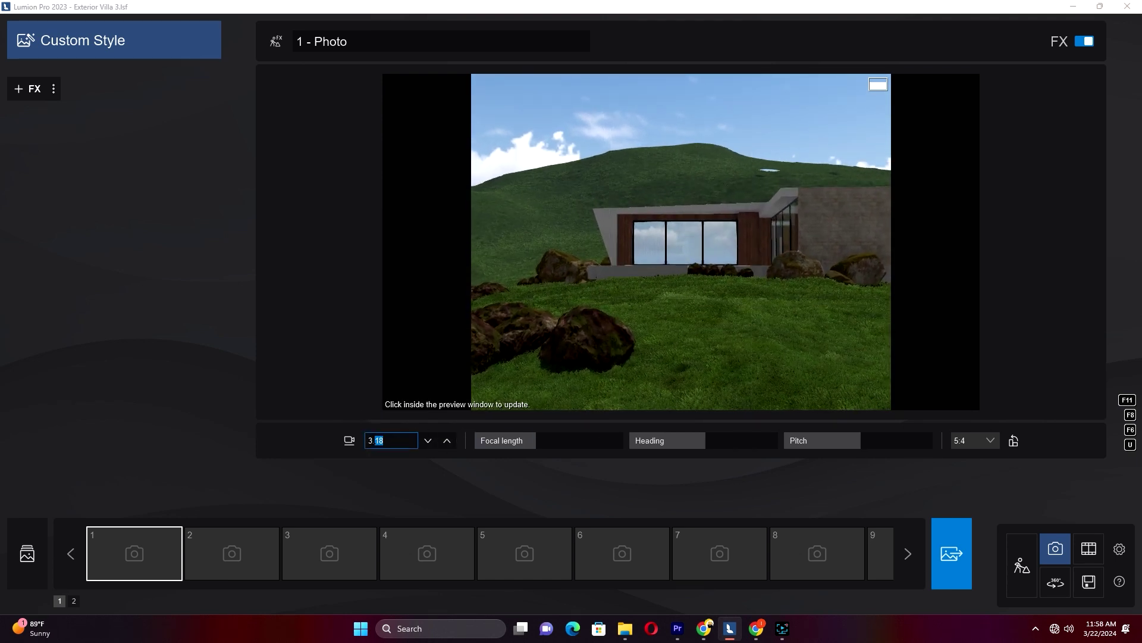
click(447, 441)
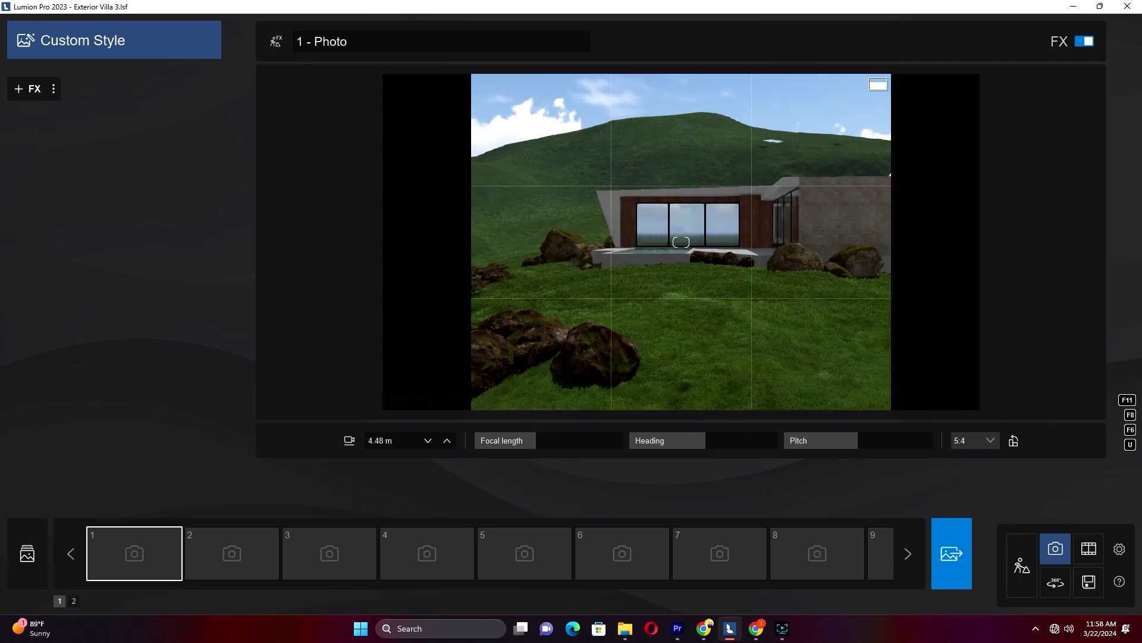
click(28, 90)
click(503, 450)
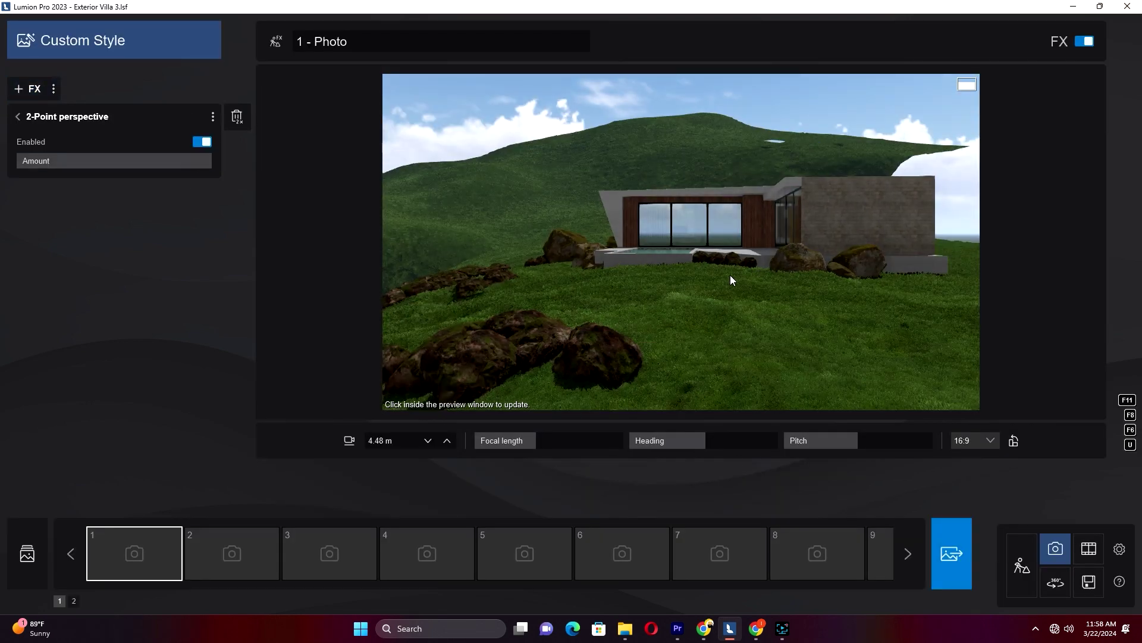
Set the aspect ratio to 5:4, fine-tune the villa framing and store the view in the first photo slot.
click(991, 440)
click(970, 476)
click(751, 287)
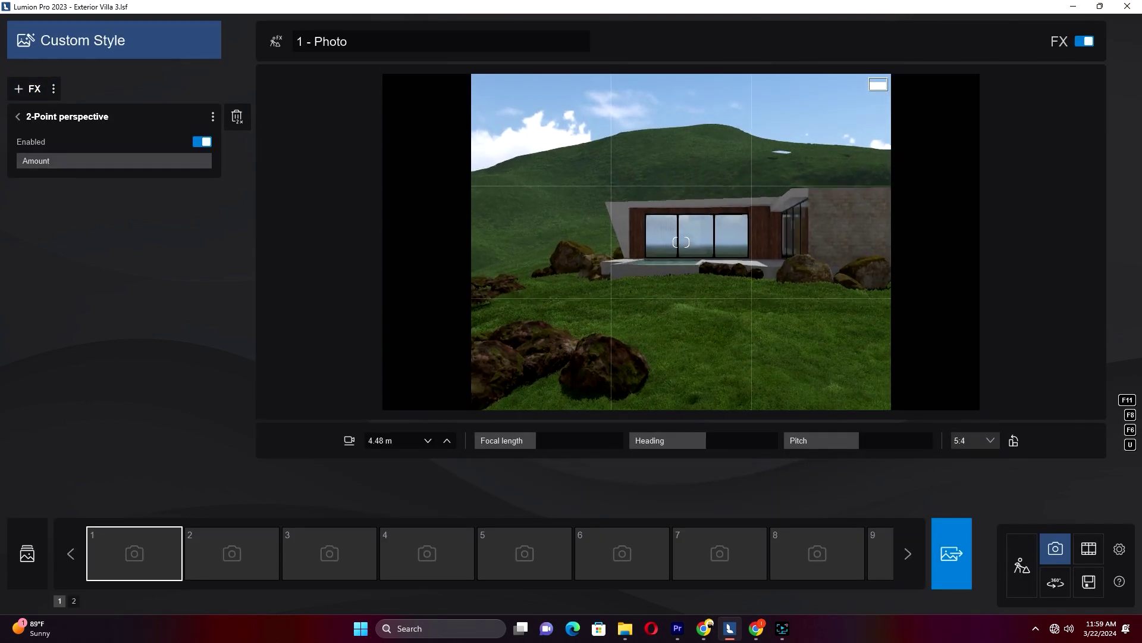
mouse_move(737, 305)
middle_down()
mouse_move(751, 307)
mouse_move(727, 304)
middle_up()
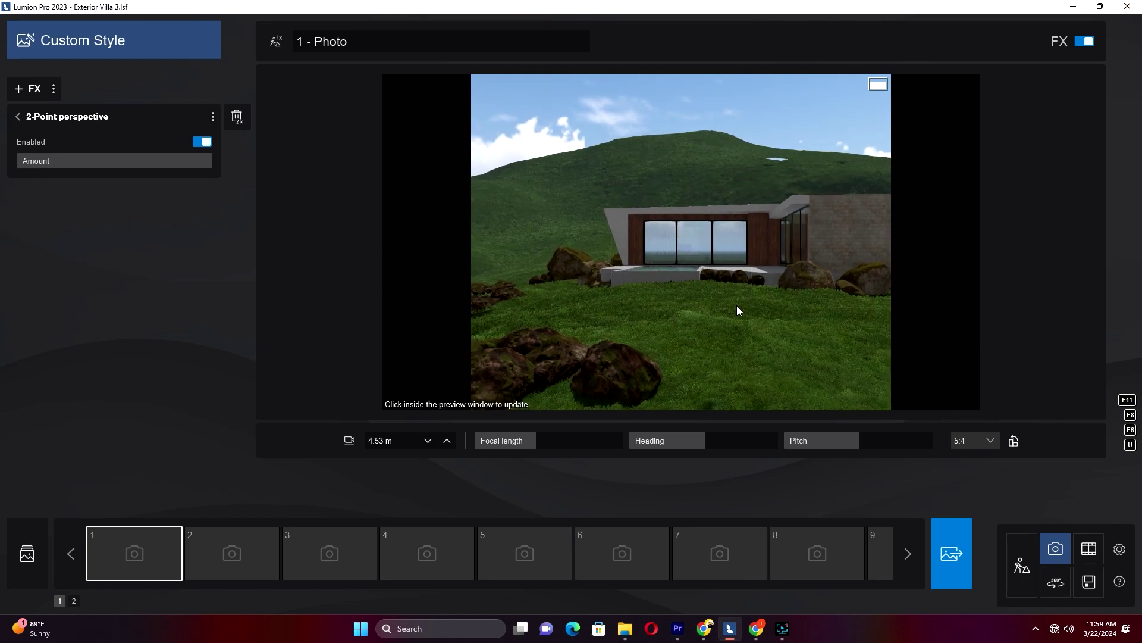
click(121, 506)
Return to Build mode, move in on the villa and pool, and add a new layer named Plants.
click(1022, 566)
key(w)
key(q)
right_drag(592, 345, 578, 476)
click(27, 510)
click(254, 385)
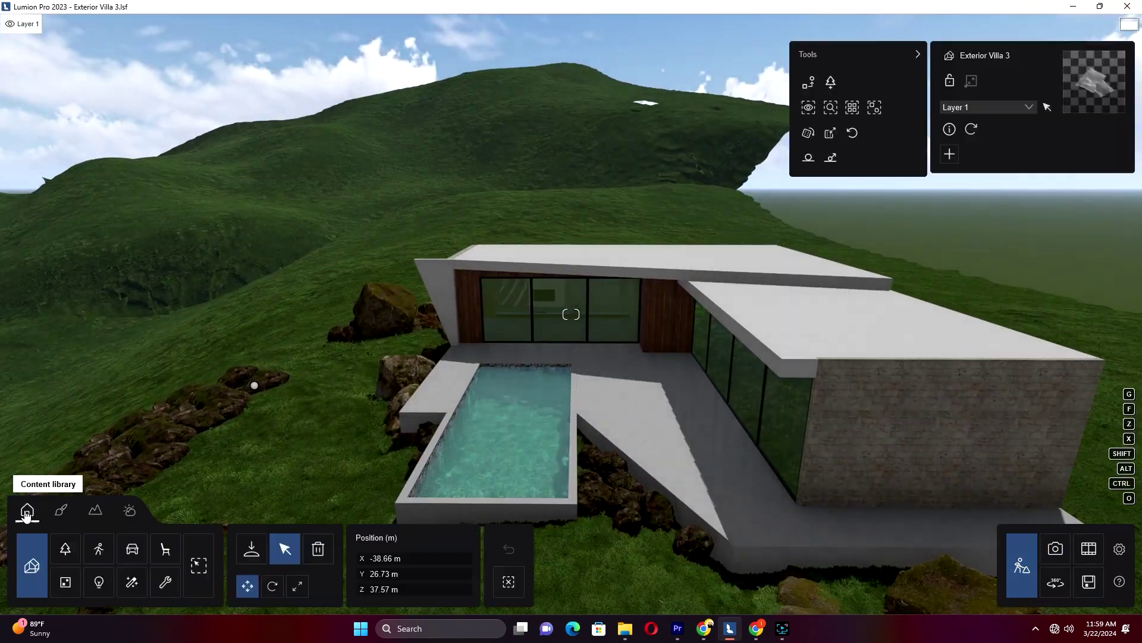
click(70, 25)
text(Plants)
key(Return)
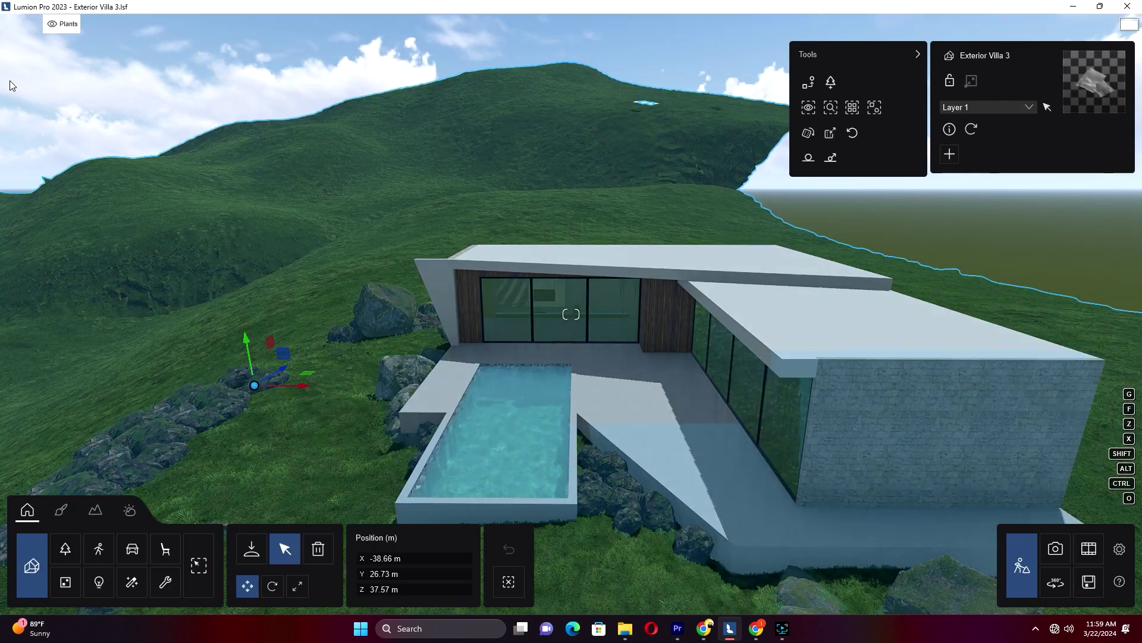
Start placing nature objects and browse the conifers for the Chinese Juniper collection.
click(252, 548)
click(66, 548)
right_drag(589, 357, 569, 408)
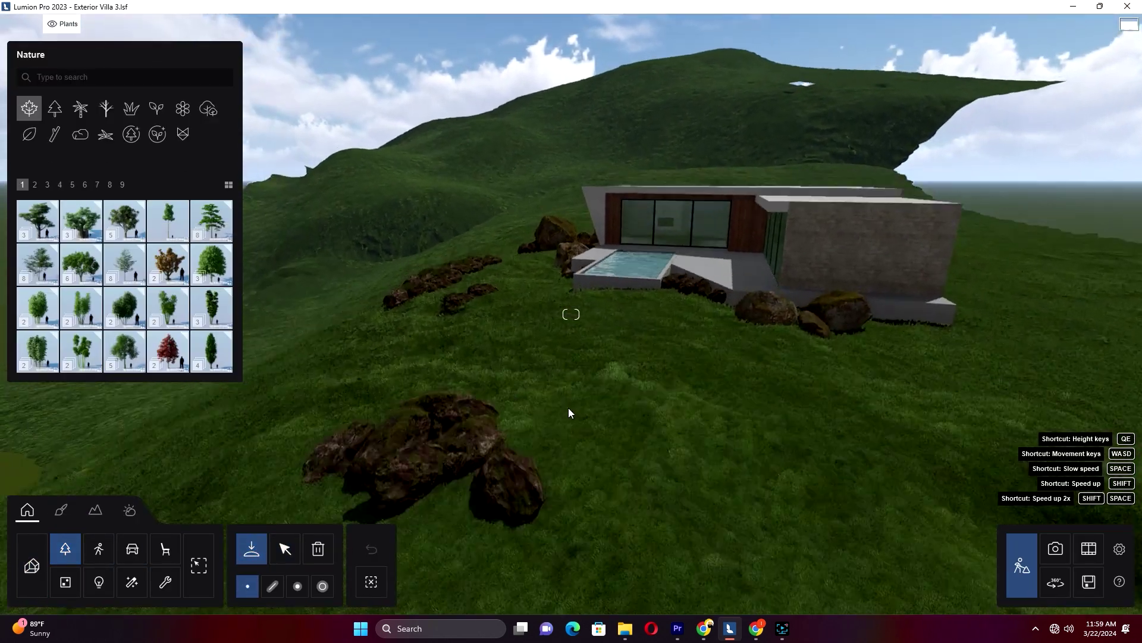
click(54, 108)
click(88, 223)
click(36, 221)
click(36, 221)
click(36, 221)
click(23, 186)
click(222, 289)
click(213, 271)
Place Chinese Juniper shrubs beside the boulders and rocks in front of the terrace.
right_drag(601, 368, 693, 497)
key(w)
click(172, 268)
click(911, 385)
click(719, 441)
click(568, 458)
Place a row of Chinese Juniper shrubs along the pool's front wall.
right_drag(598, 460, 535, 449)
key(a)
click(81, 265)
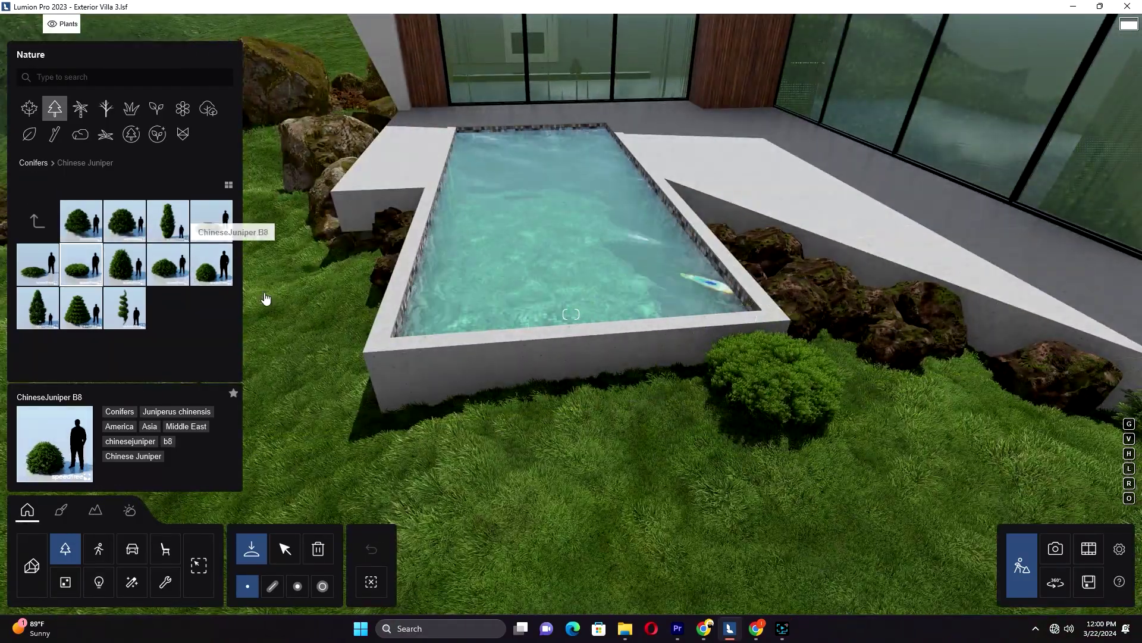
click(515, 402)
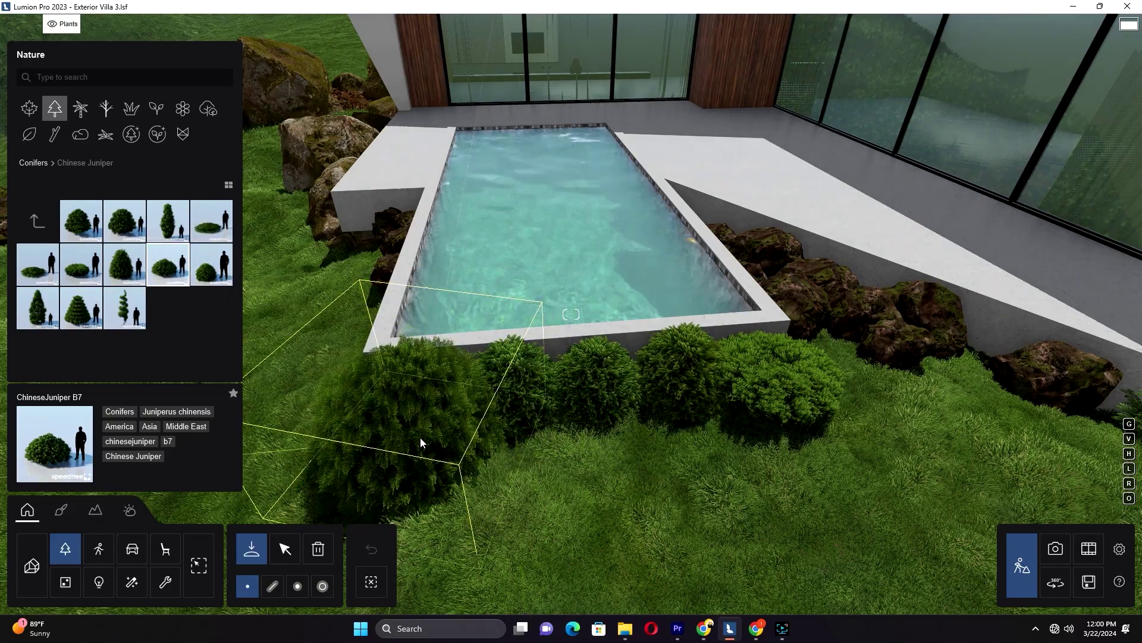
click(432, 426)
Place a tall ChineseJuniper B3 beside the rocks on the outer side of the pool.
right_drag(368, 433, 587, 444)
key(s)
key(d)
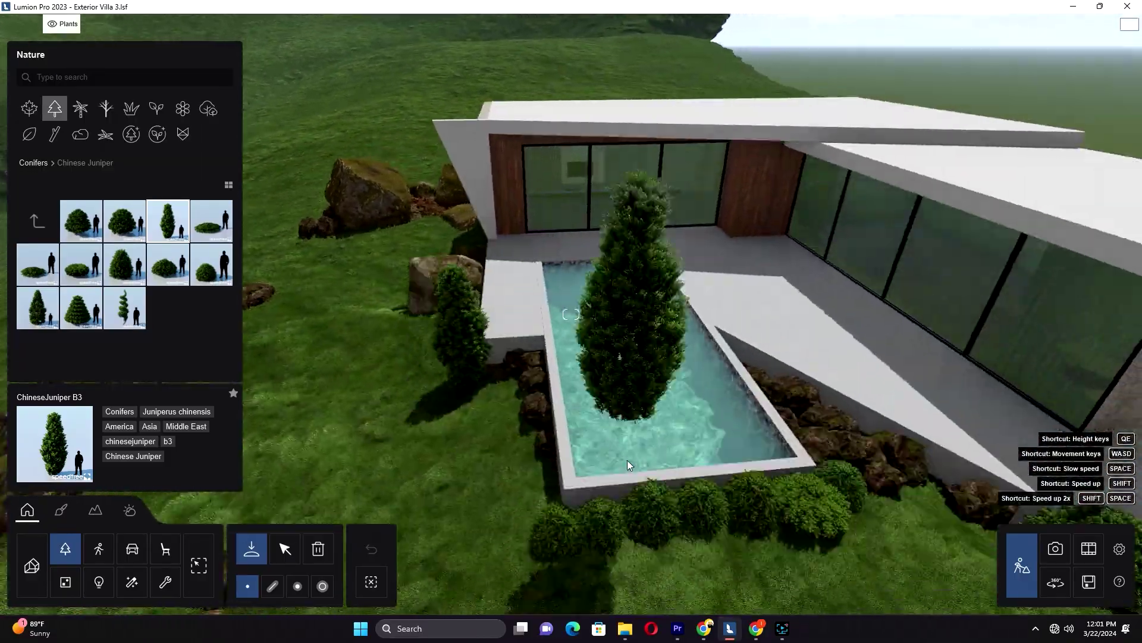
key(w)
right_drag(627, 459, 551, 474)
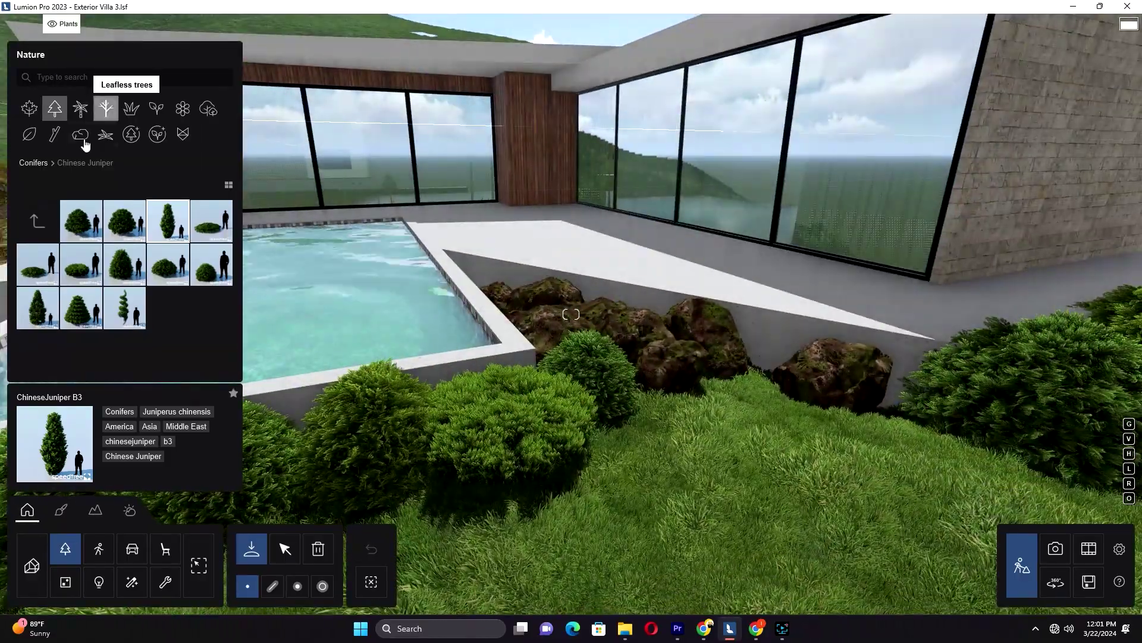
Browse the other conifers and try JapaneseCypress L3 beside the terrace rocks.
click(54, 109)
click(36, 186)
click(47, 186)
click(35, 186)
click(122, 260)
click(36, 222)
click(167, 226)
click(86, 266)
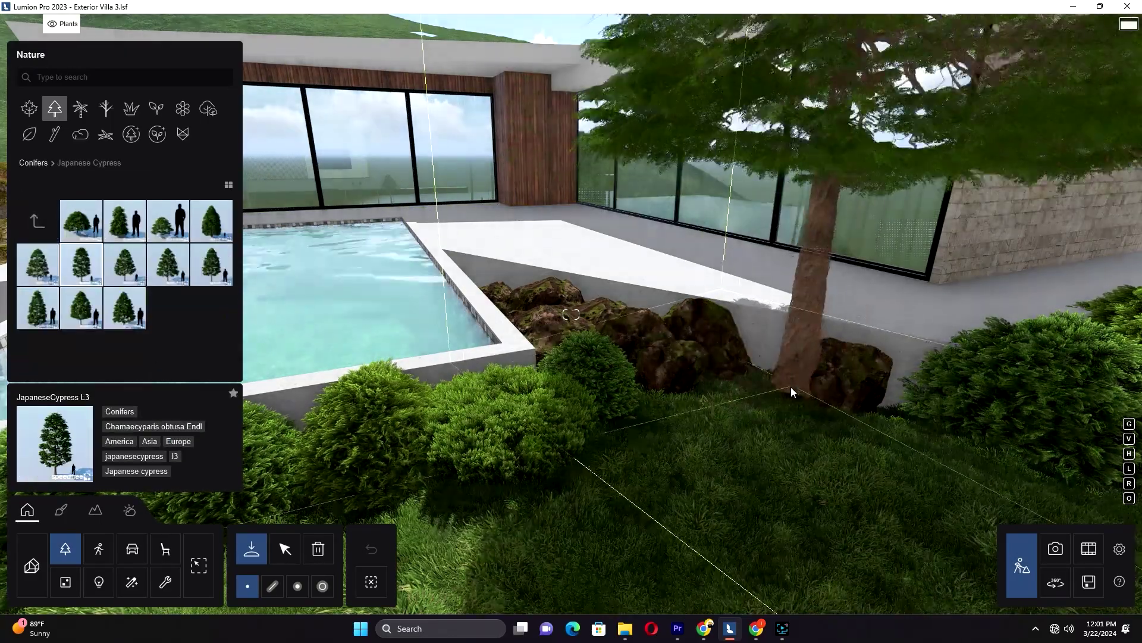
click(38, 221)
Place ChineseJuniper B4A and other Chinese Juniper shrubs around the terrace boulders and the foreground rock cluster.
click(23, 185)
click(82, 264)
click(211, 221)
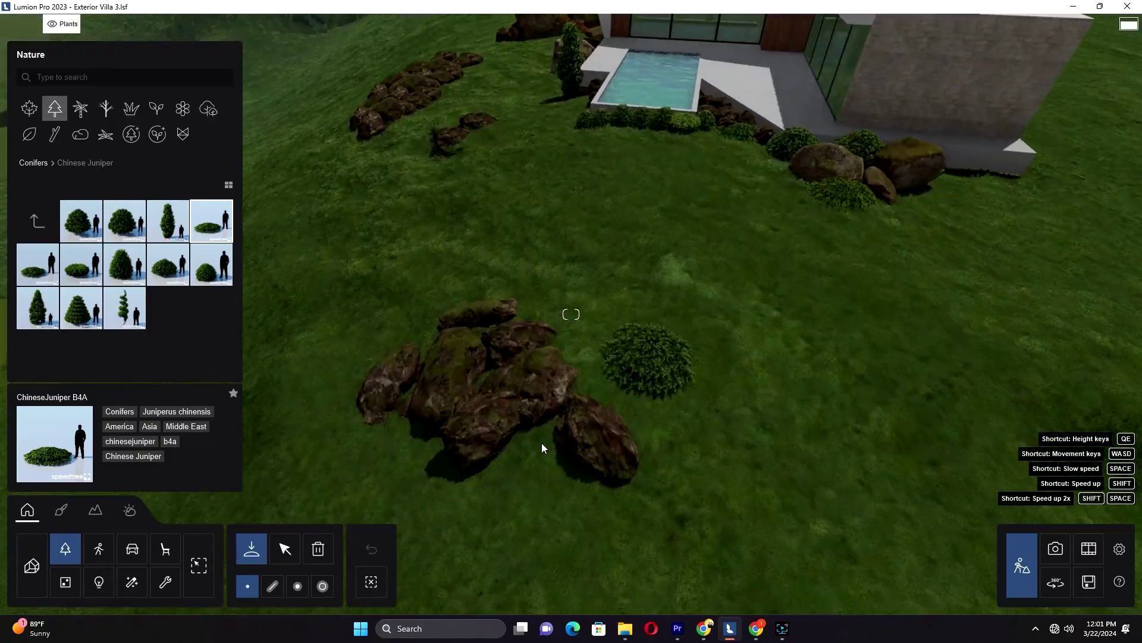
click(206, 272)
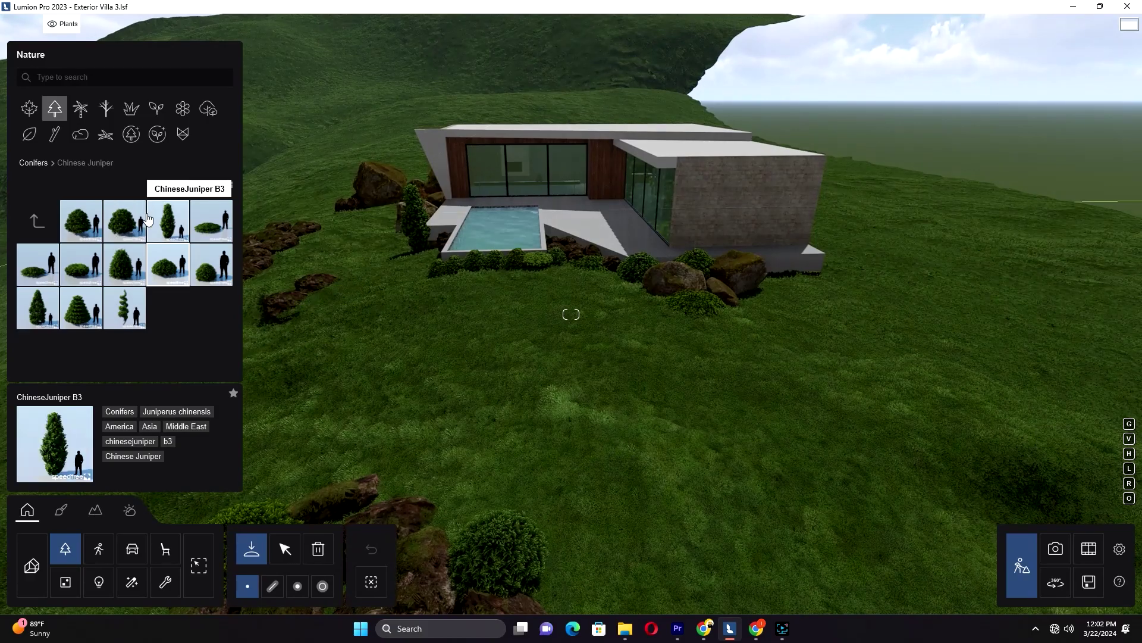
Place Eulalia Grass clumps at the foreground rocks, around the boulders and along the villa's stone wall.
click(29, 109)
click(131, 108)
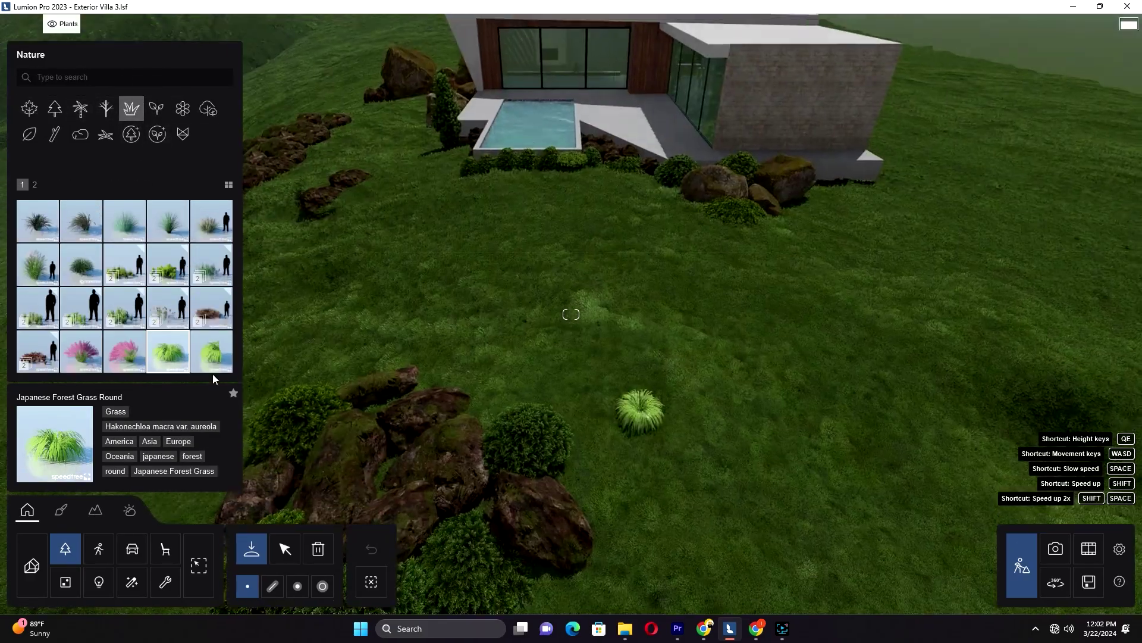
click(37, 264)
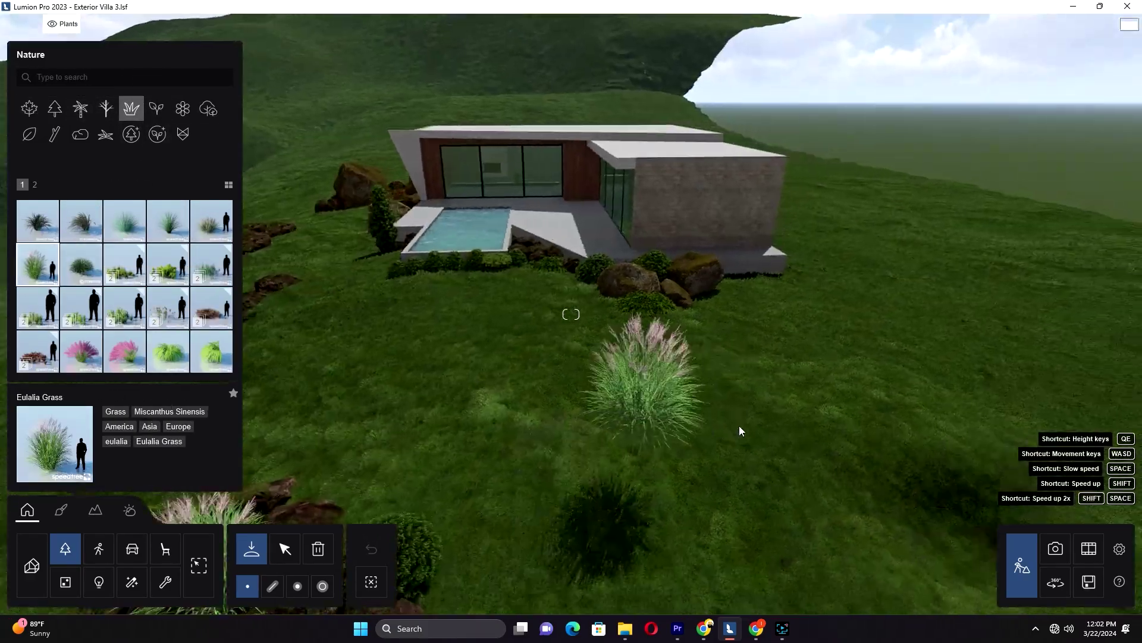
key(w)
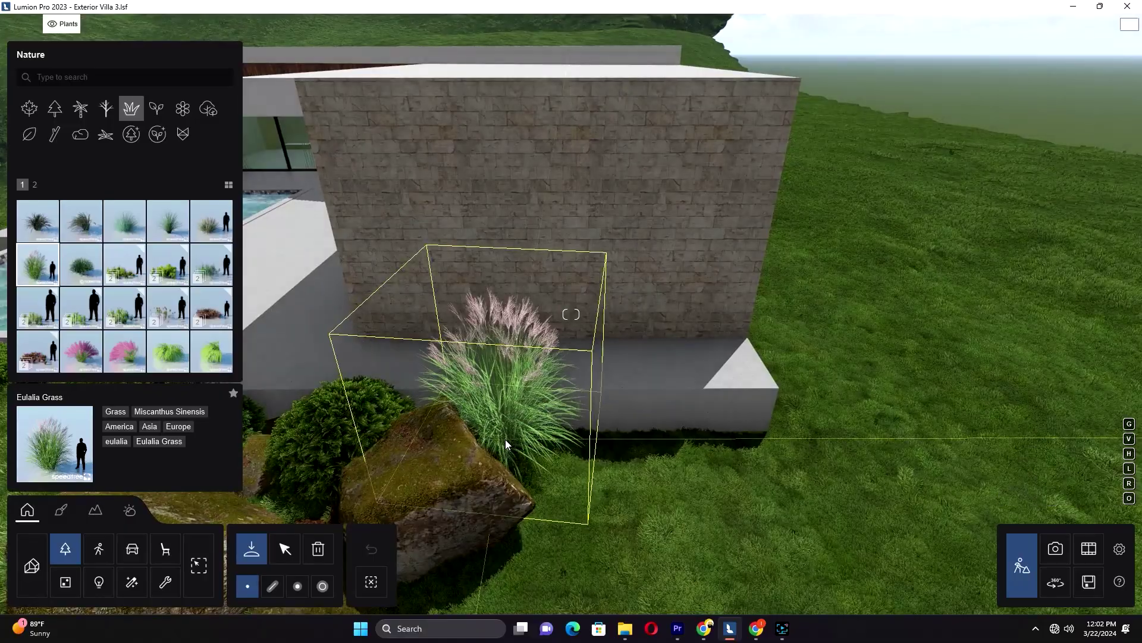
click(505, 444)
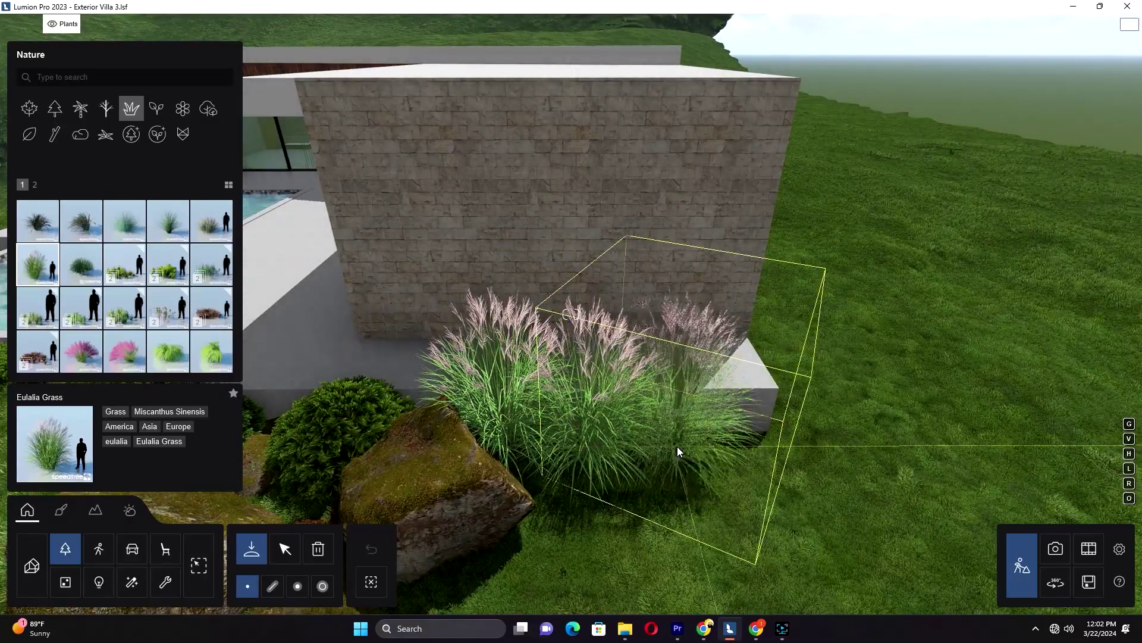
click(677, 449)
click(708, 452)
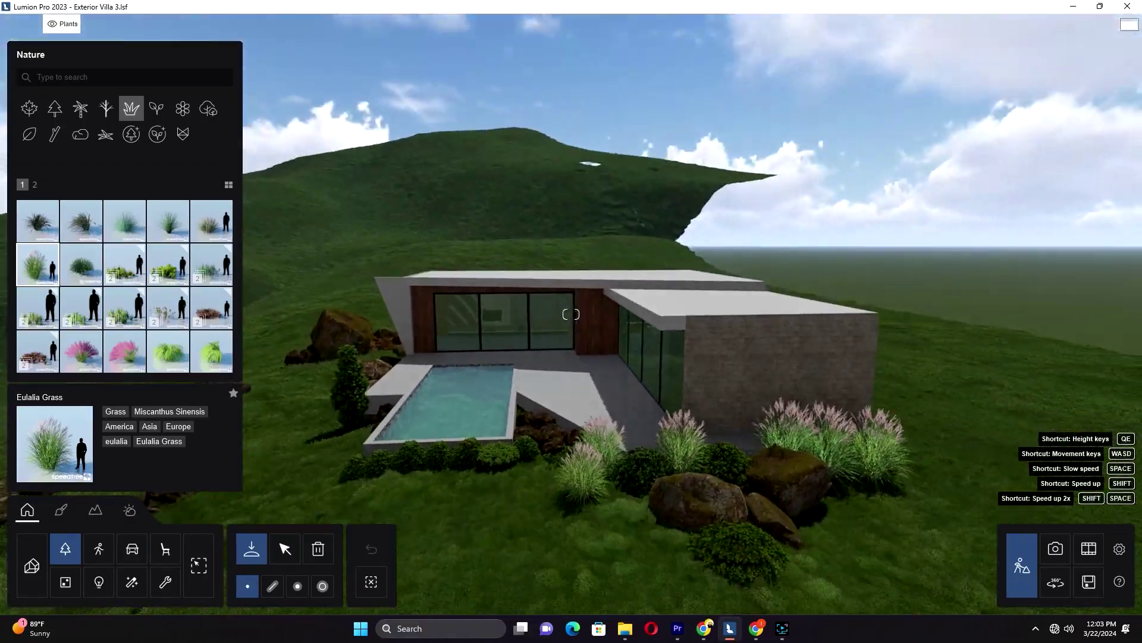
Add more grass clumps near the pool and around the boulders, including Eulalia Grass and simplegrass.
click(208, 236)
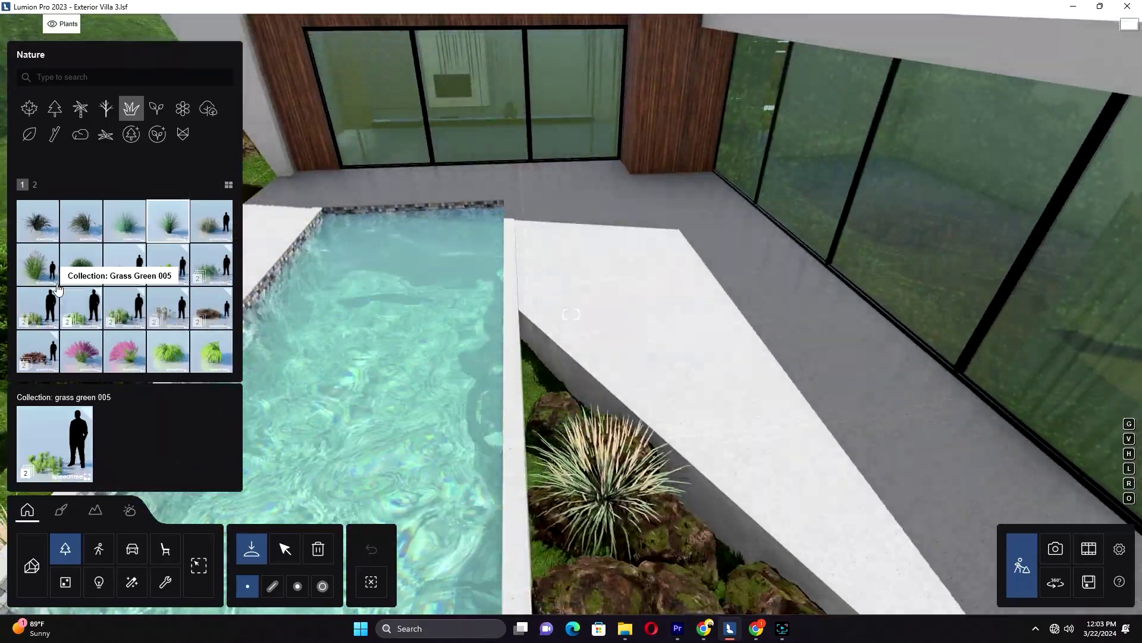
click(38, 263)
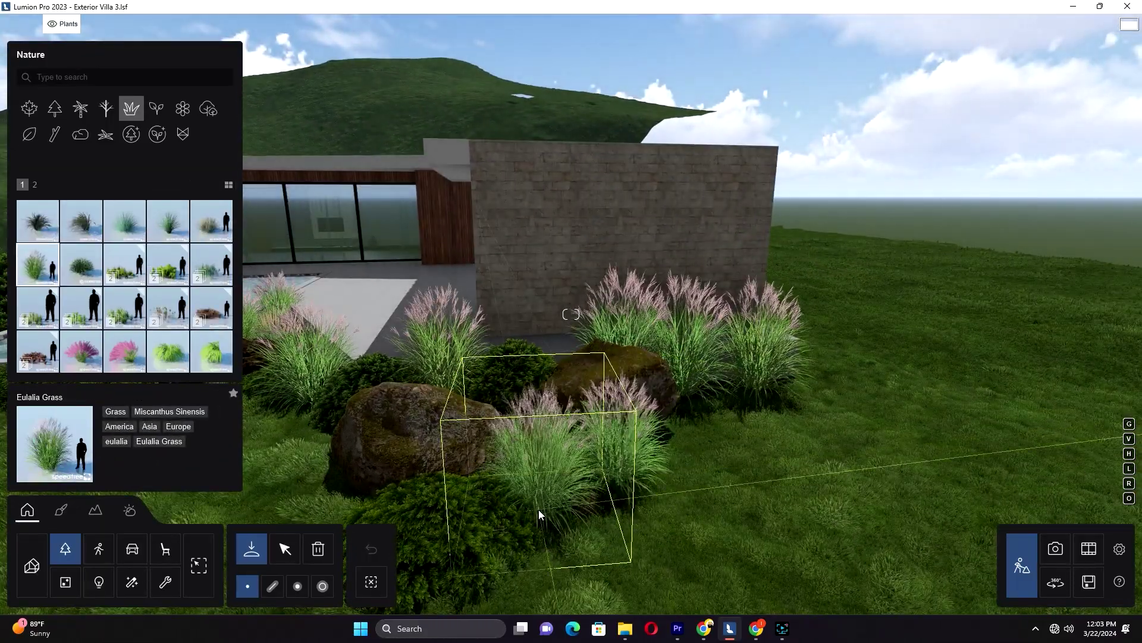
click(35, 184)
click(211, 263)
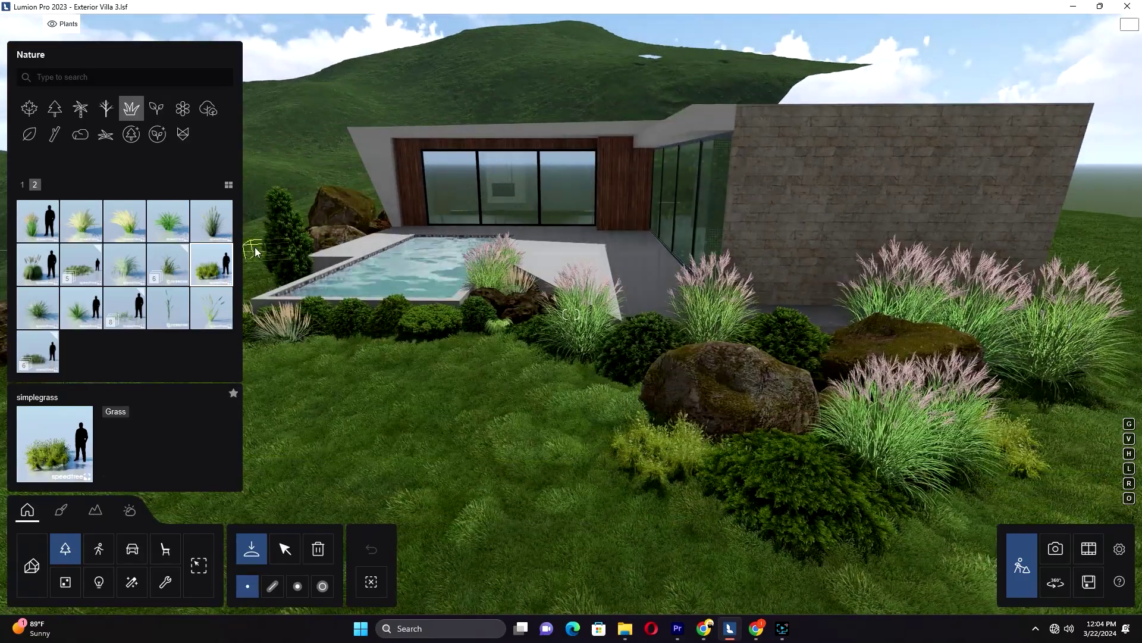
Place clumps from the Rough Grass collection around the foreground rock cluster and return to the full grass library.
click(81, 306)
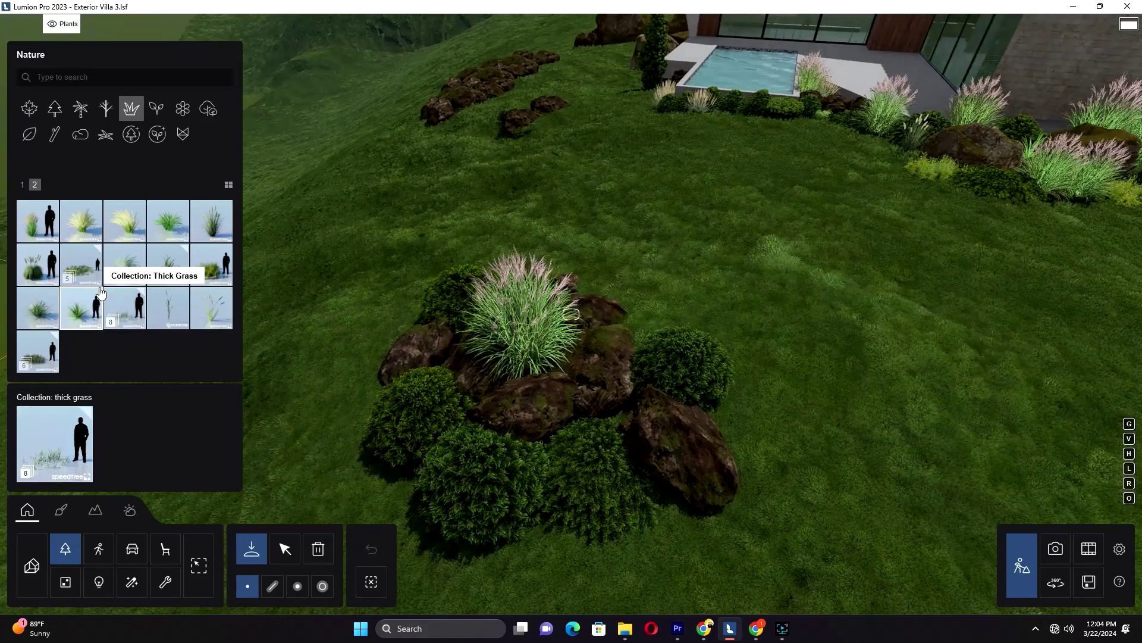
click(81, 264)
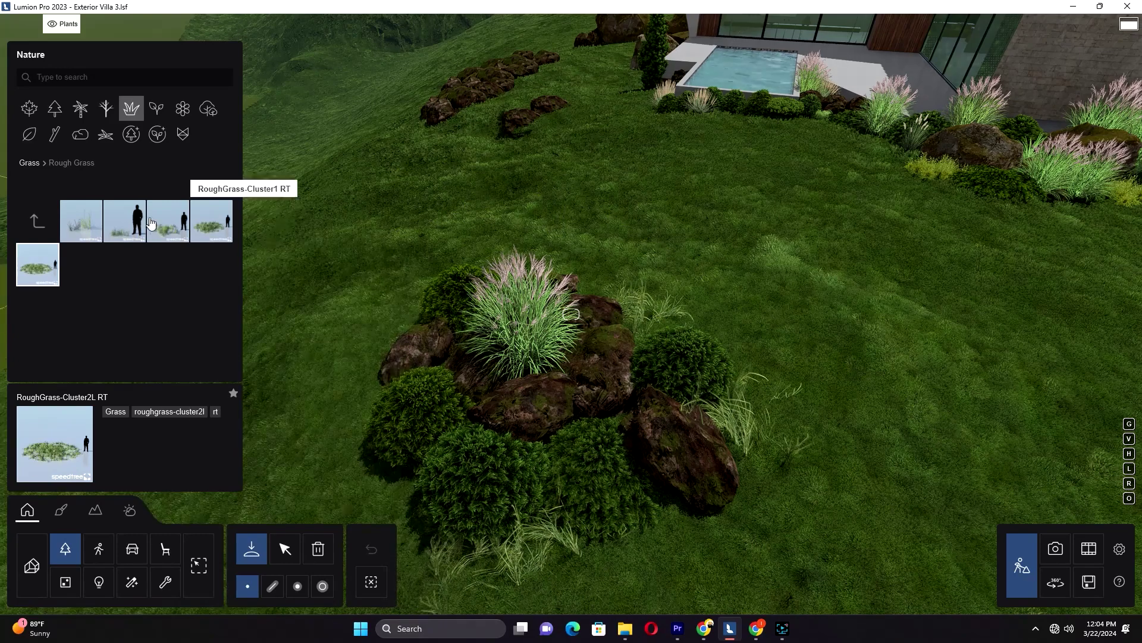
click(37, 221)
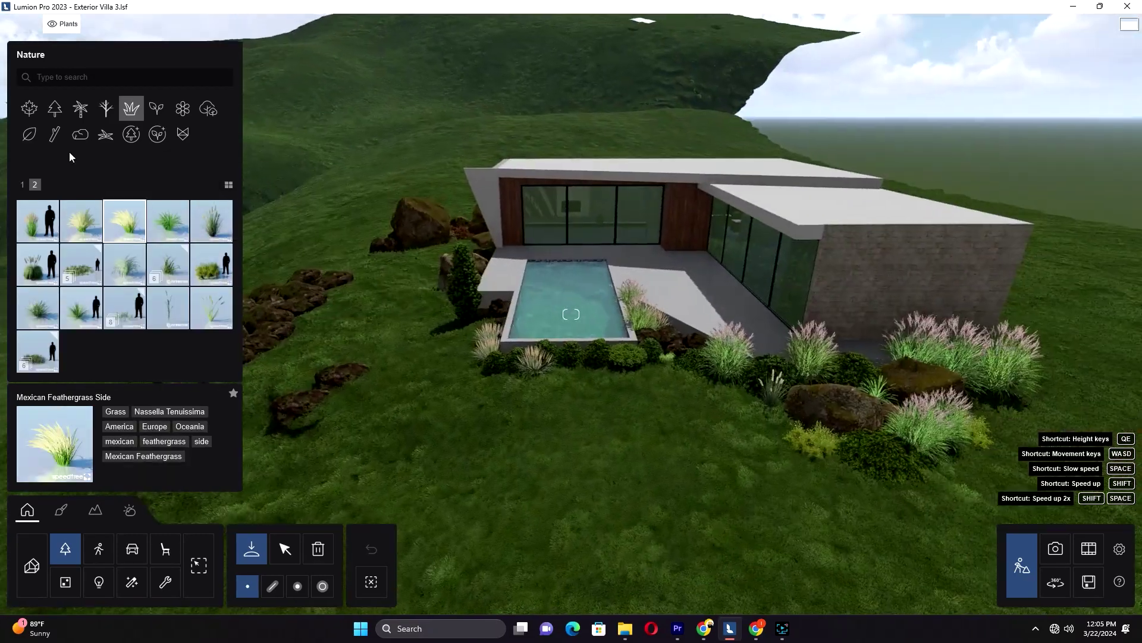
Place Stone Grey 009 on the lawn in front of the villa and sink it partly into the ground.
click(81, 134)
click(169, 221)
click(211, 264)
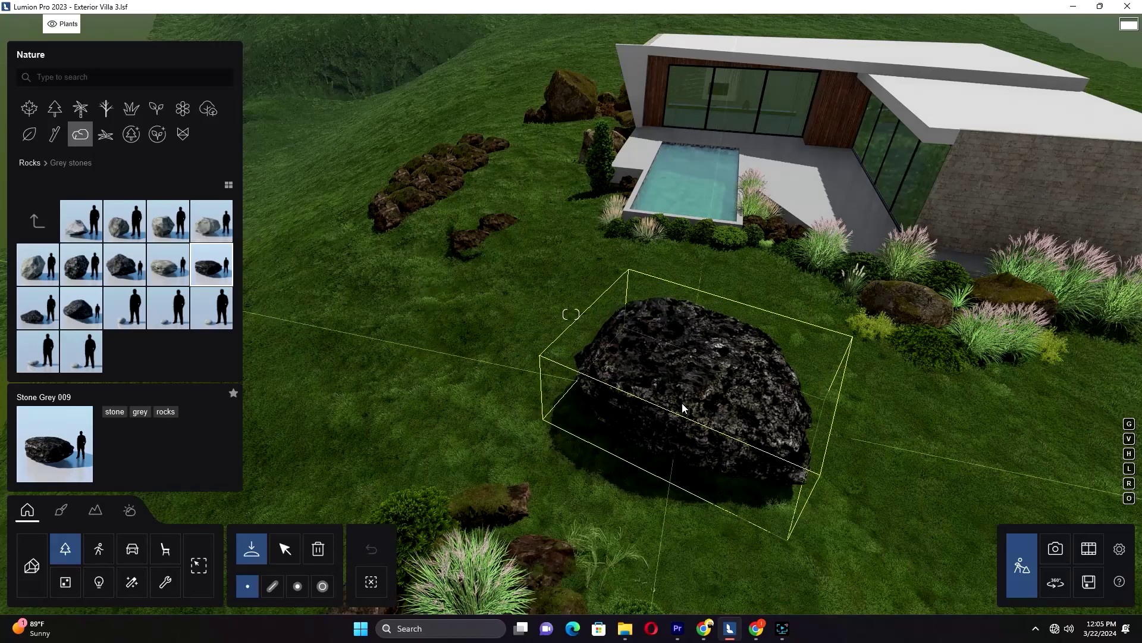
click(682, 402)
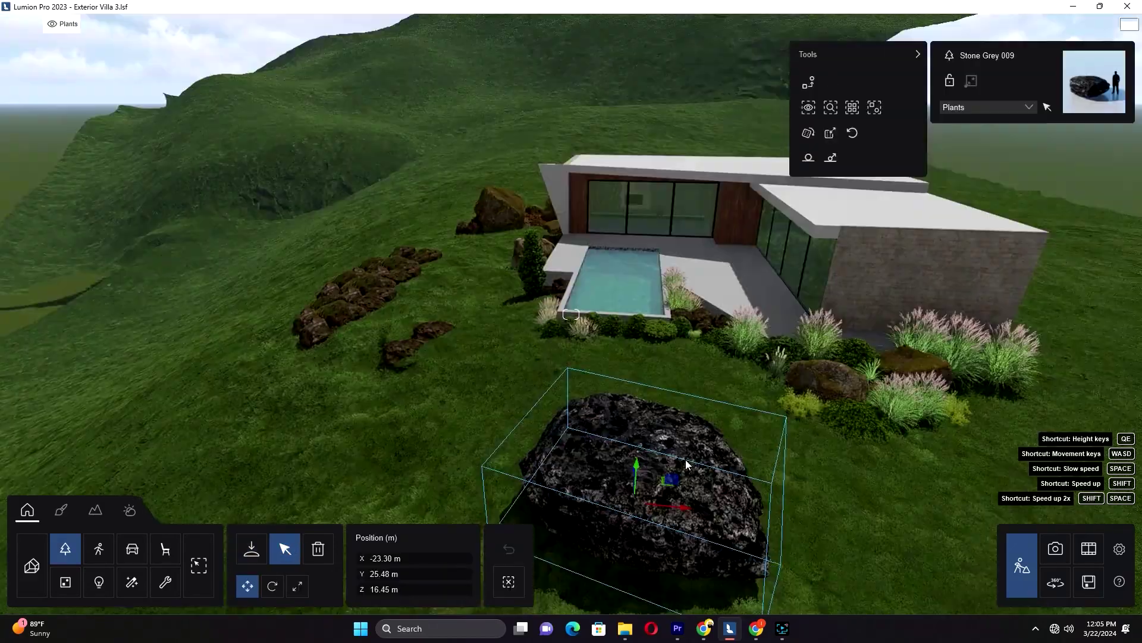
drag(615, 395, 615, 451)
key(a)
right_drag(615, 451, 676, 445)
drag(676, 445, 677, 438)
Place Stone Grey 007 on the lawn near the planted terrace boulders and lower it partly into the ground.
click(251, 548)
click(116, 263)
key(d)
right_drag(890, 419, 800, 440)
key(s)
click(737, 287)
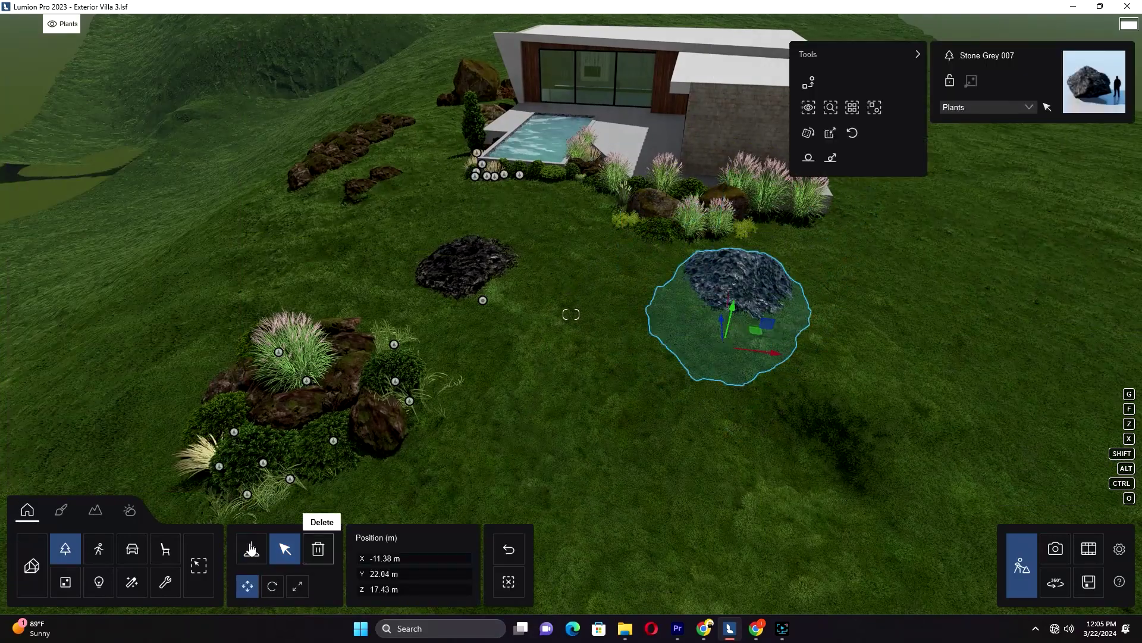
Plant Festuca 001 and Sedge Evergold along the front of one dark stone and Mondo Grass at the other.
click(251, 548)
click(156, 108)
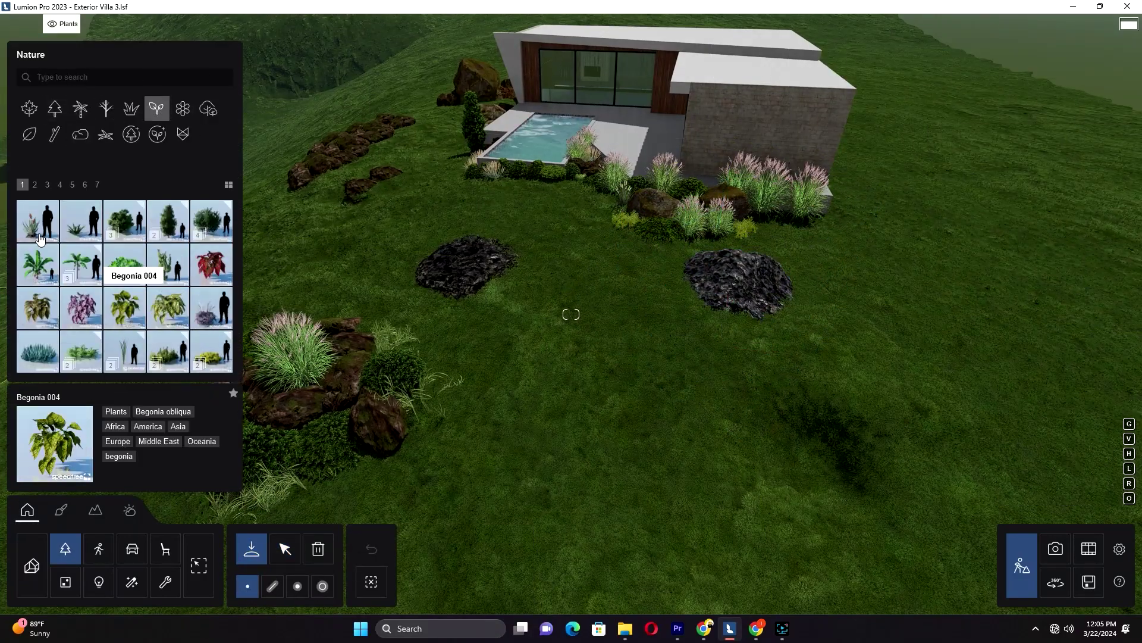
click(131, 108)
click(81, 263)
key(w)
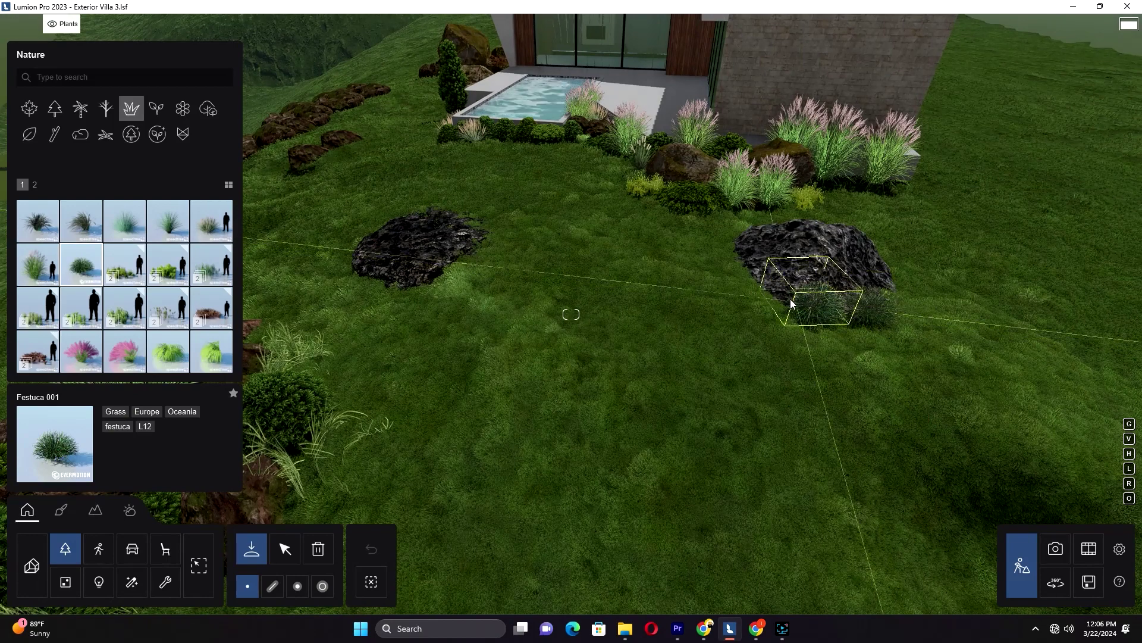
scroll(74, 315, down, 1)
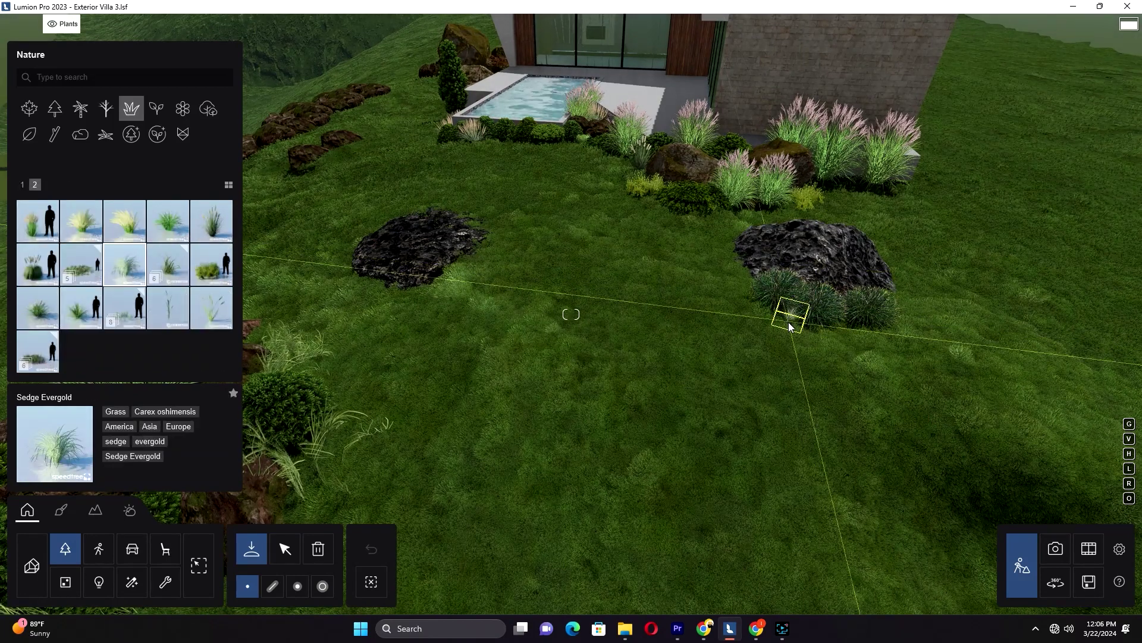
click(366, 283)
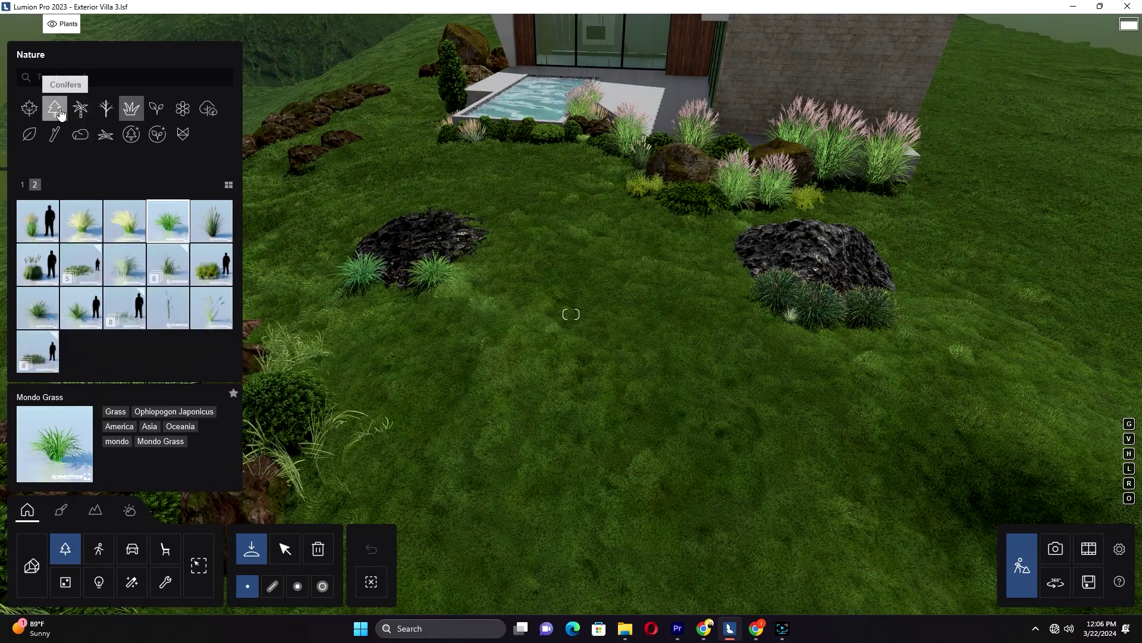
click(55, 108)
click(81, 221)
click(211, 264)
click(211, 221)
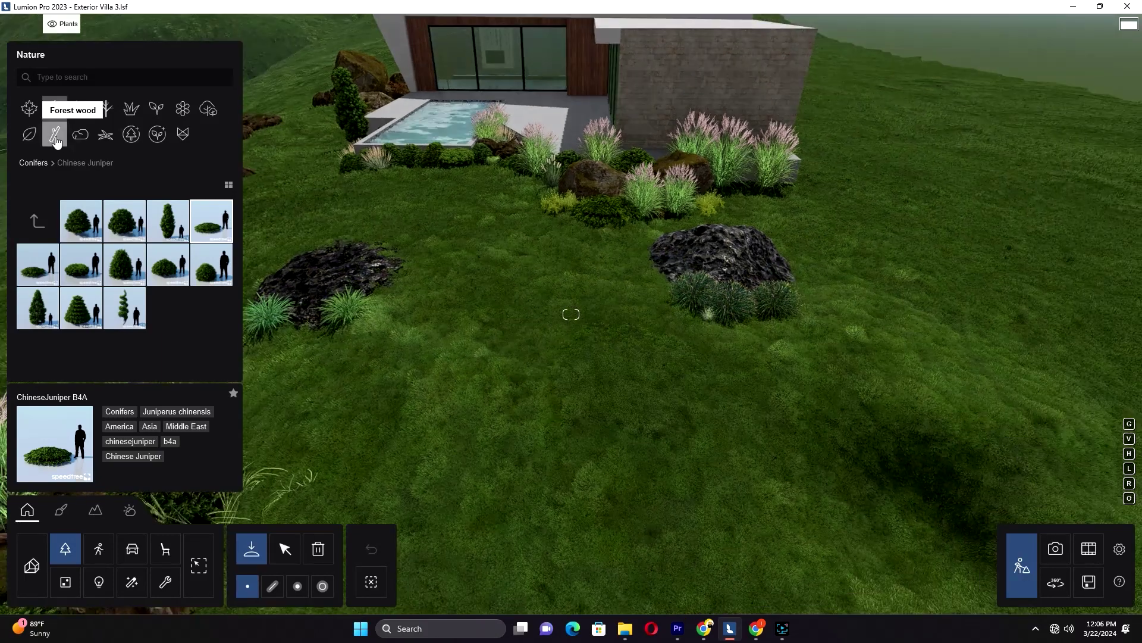
Scatter forest-wood twigs, including Twig 009, around the two dark lawn stones and check the result in Photo mode.
click(55, 134)
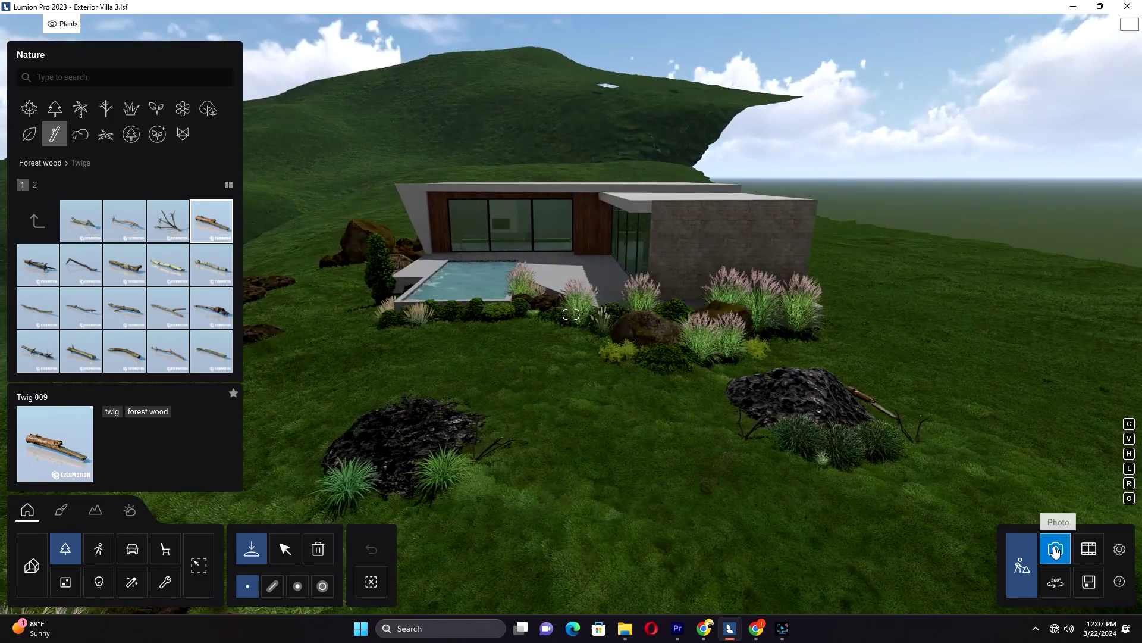
click(1055, 549)
click(1021, 565)
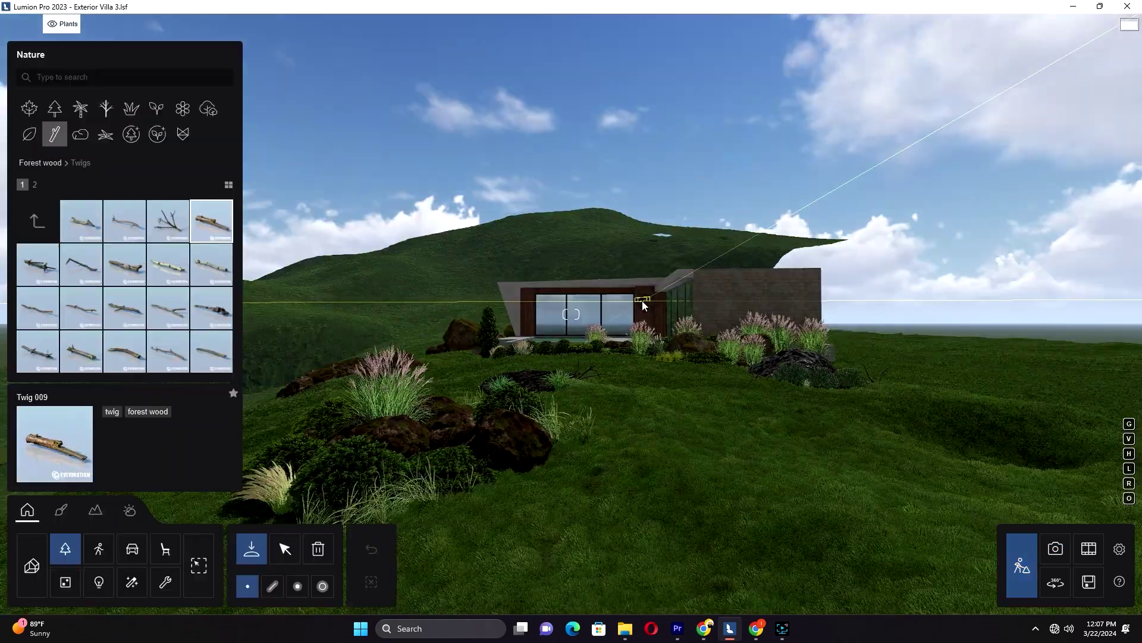
click(131, 134)
click(212, 265)
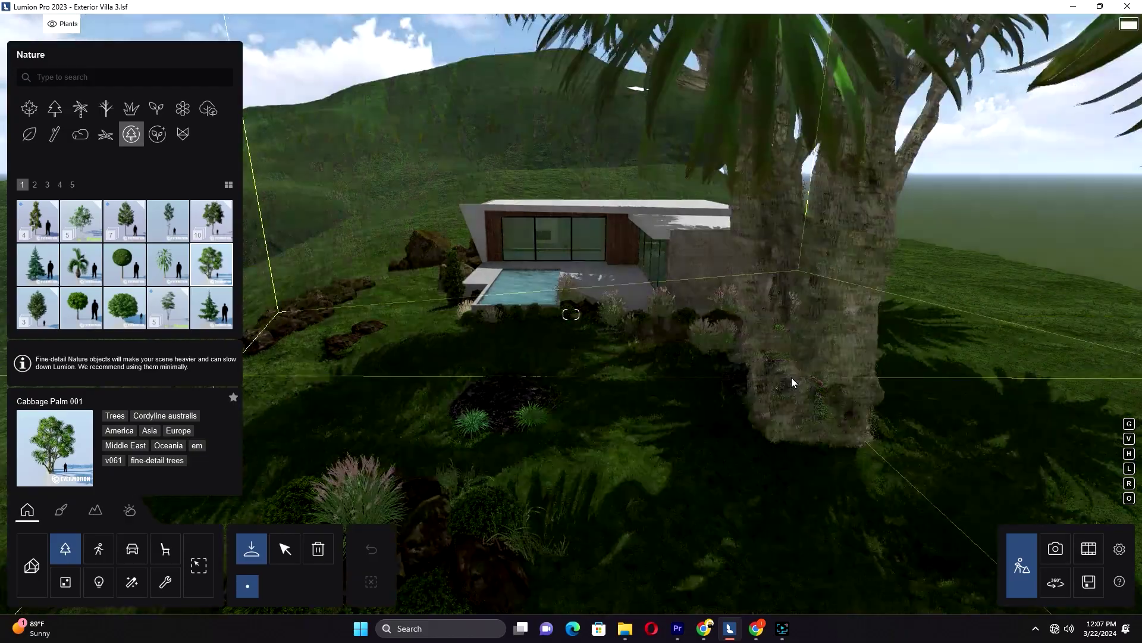
click(34, 184)
click(169, 230)
click(37, 222)
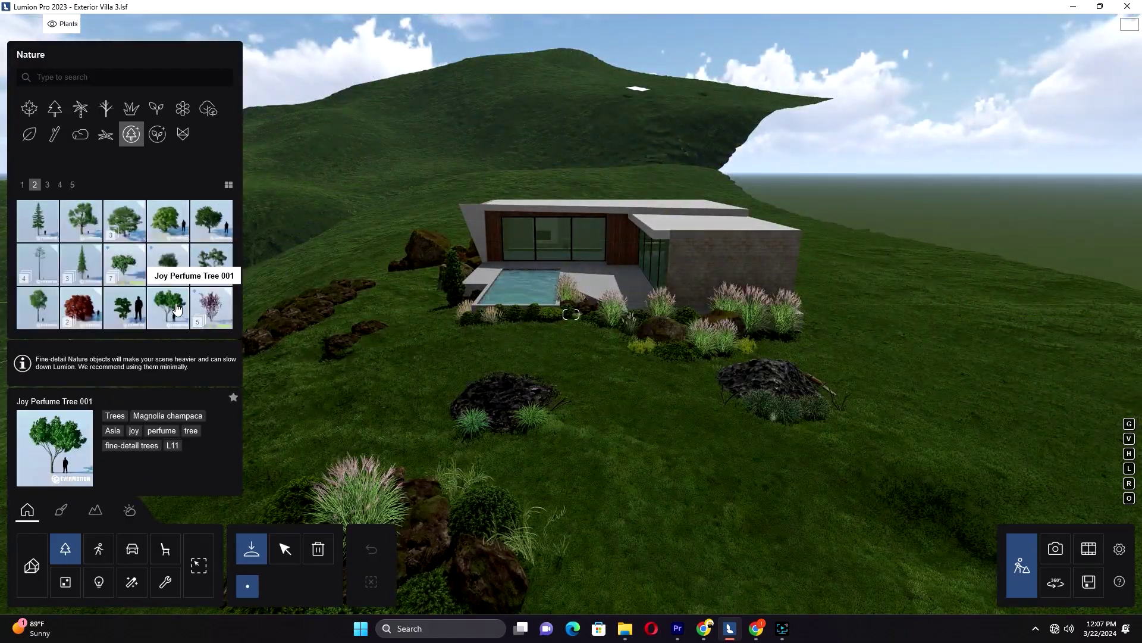
Place a Joy Perfume Tree 001 beside the dark stone near the stone wall and check it in the first photo.
click(169, 308)
key(l)
click(756, 444)
key(w)
right_drag(756, 444, 755, 444)
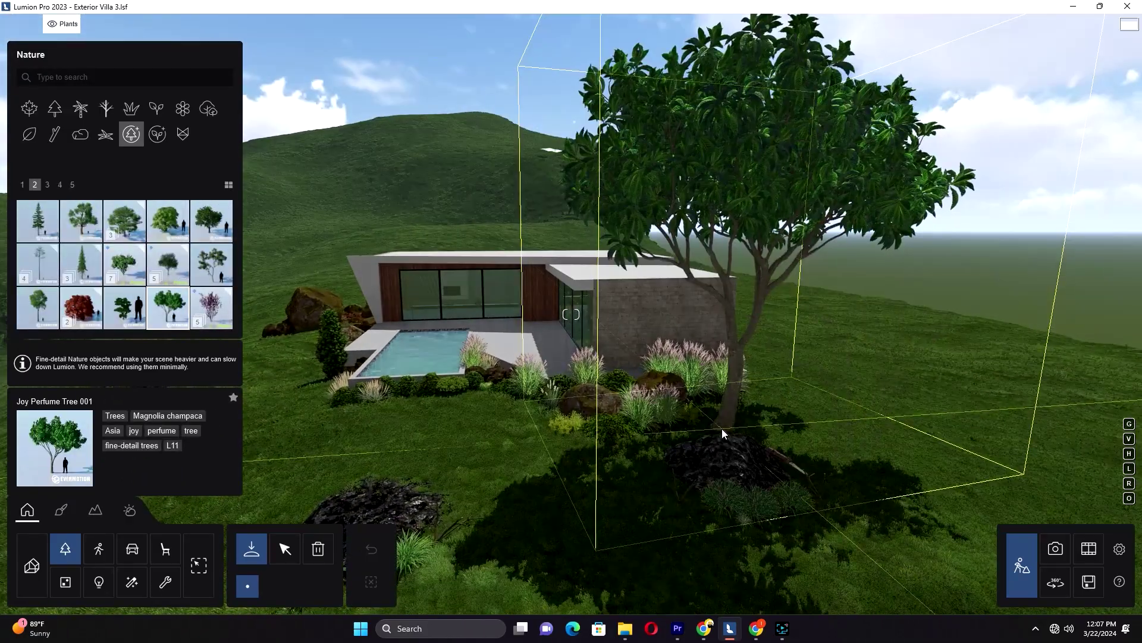
key(l)
click(662, 442)
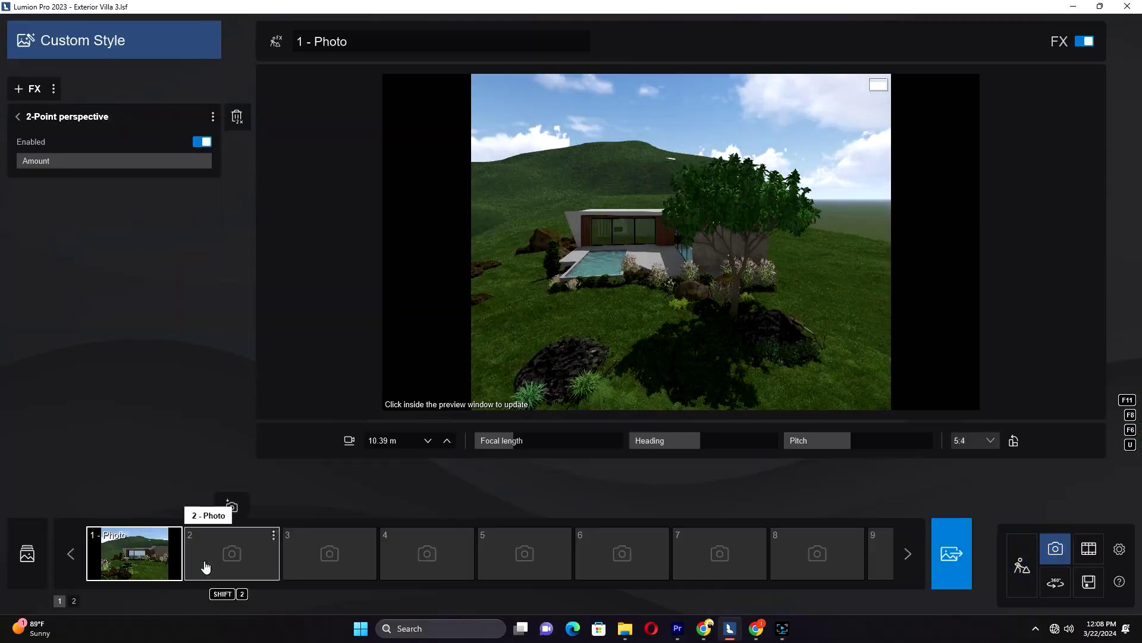
click(689, 349)
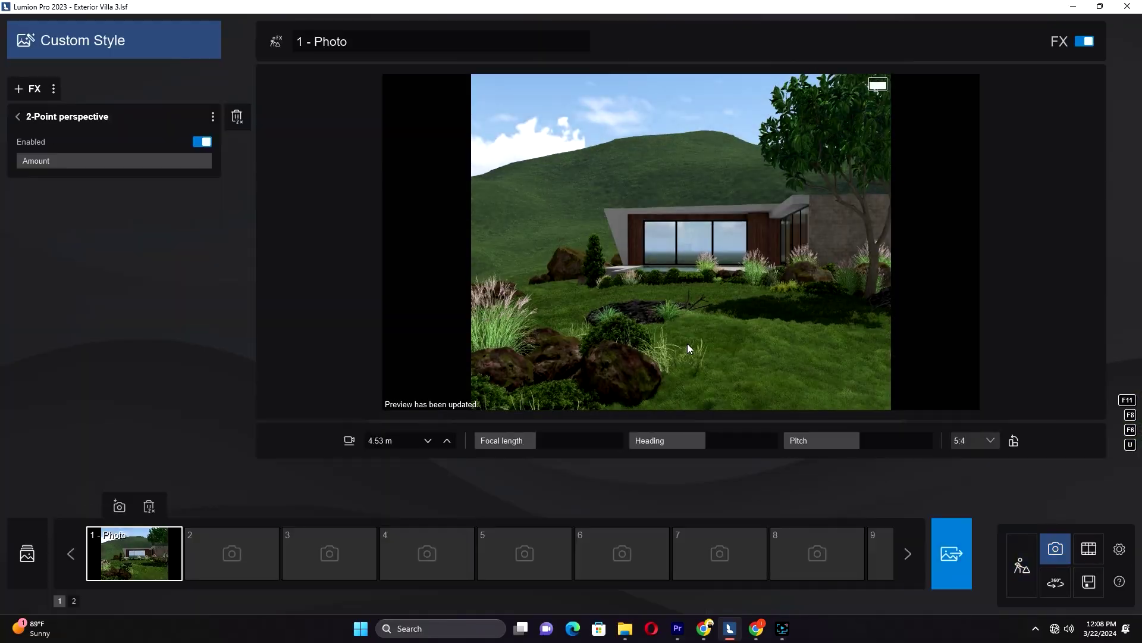
click(1024, 566)
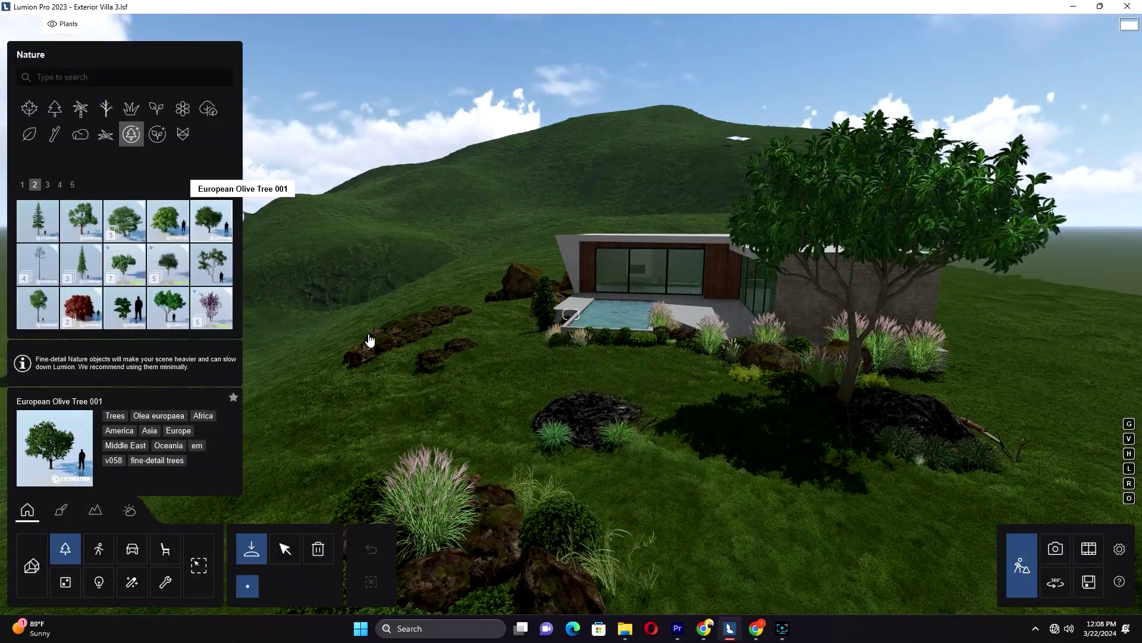
Place a European beech 002 on the slope beside the foreground rock cluster, check it in the first photo and adjust its position.
double_click(125, 220)
right_drag(443, 399, 462, 475)
click(461, 475)
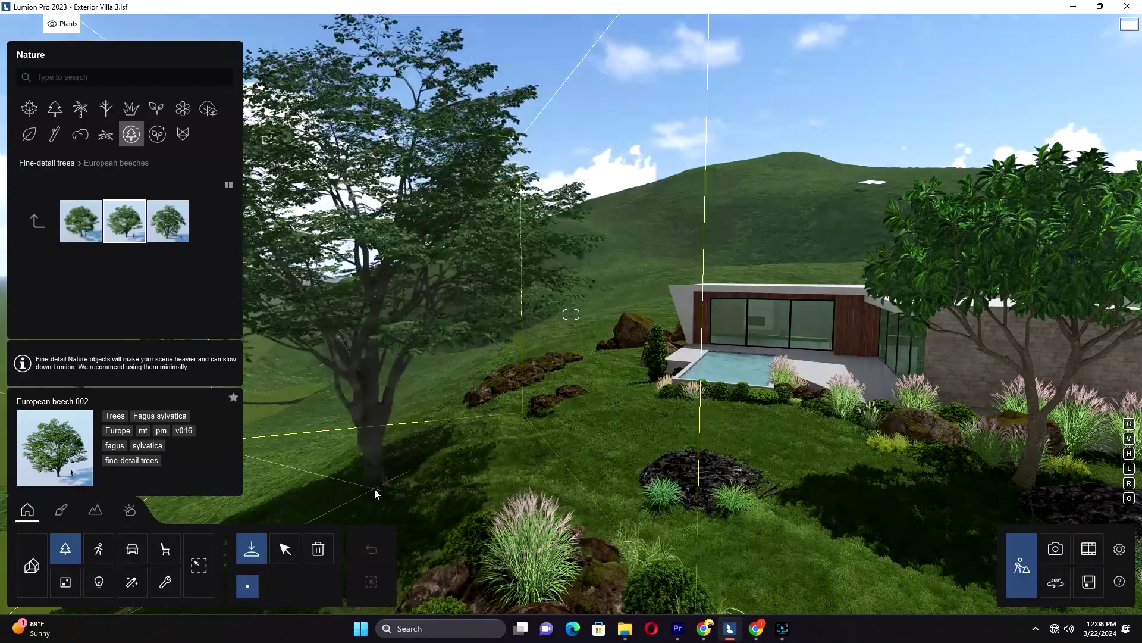
click(378, 491)
click(1057, 550)
click(155, 557)
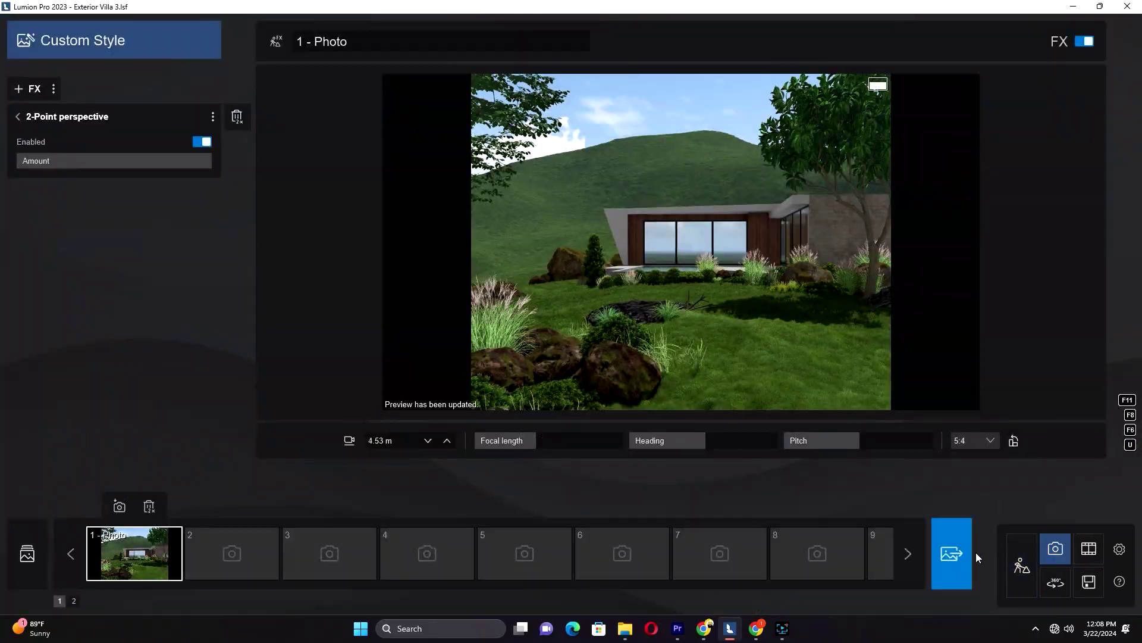
click(1022, 564)
click(284, 548)
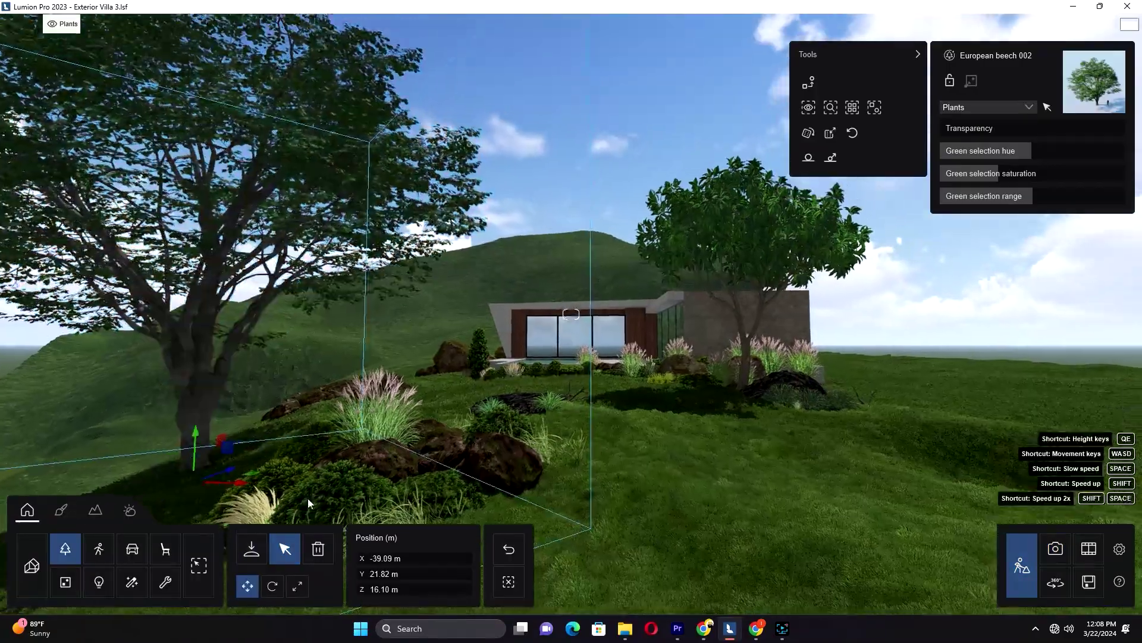
Place a European spruce 001 on the grass between the boulder row and the pool.
click(251, 548)
click(37, 221)
click(87, 265)
click(81, 221)
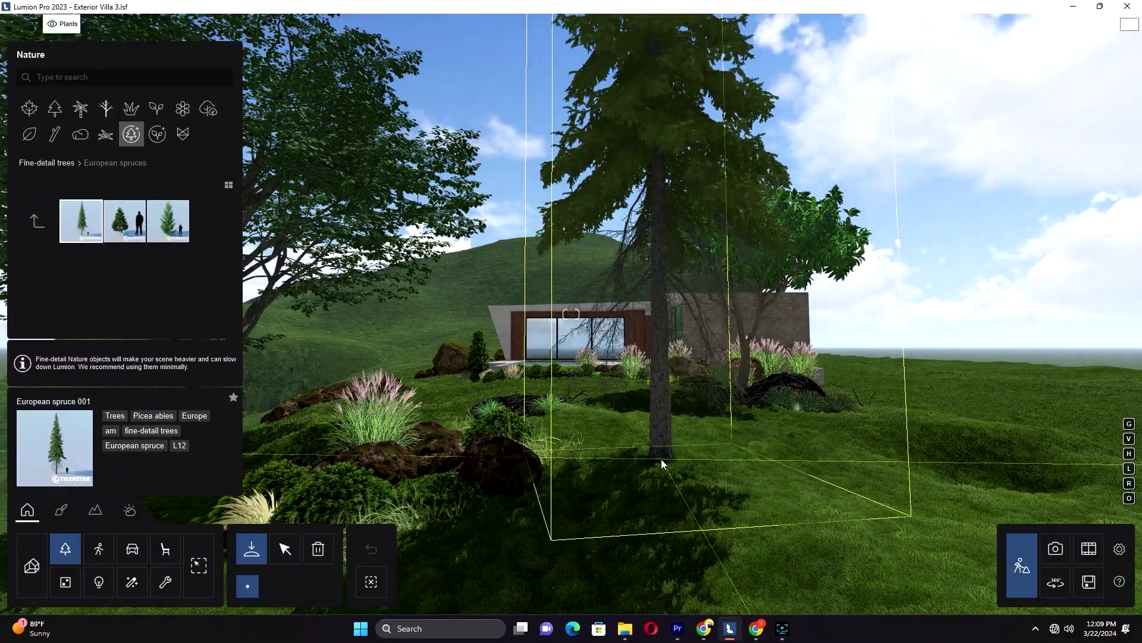
right_drag(662, 463, 521, 450)
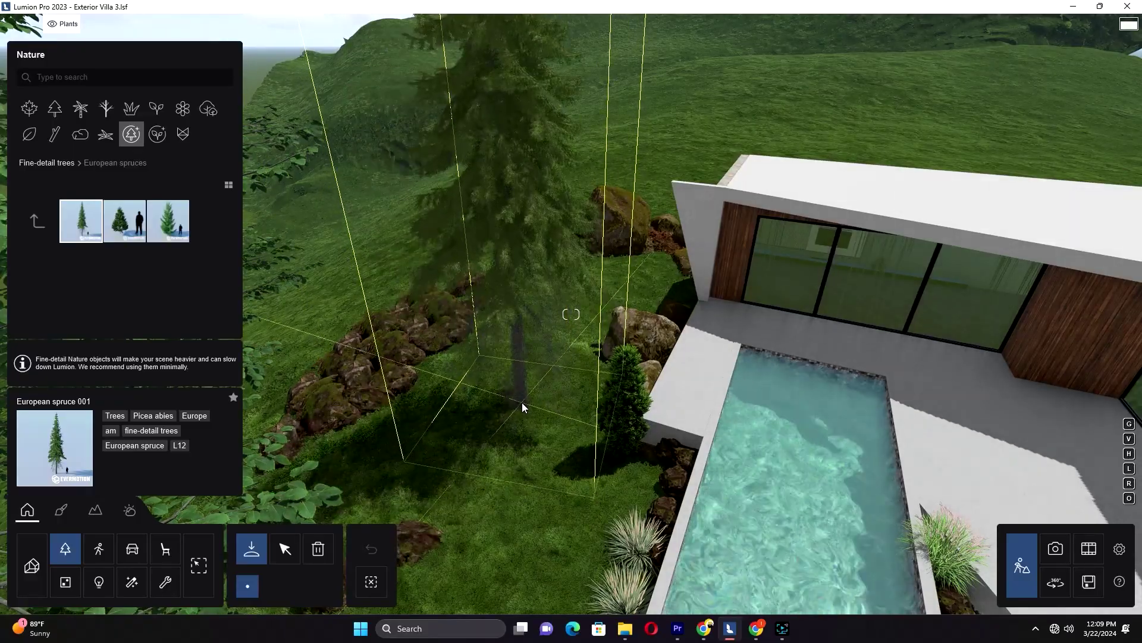
Place tall conifers, including AlaskaCedar-L2 HQ, behind the villa and beside the boulders at its corner.
click(55, 108)
click(168, 308)
right_drag(553, 451, 325, 301)
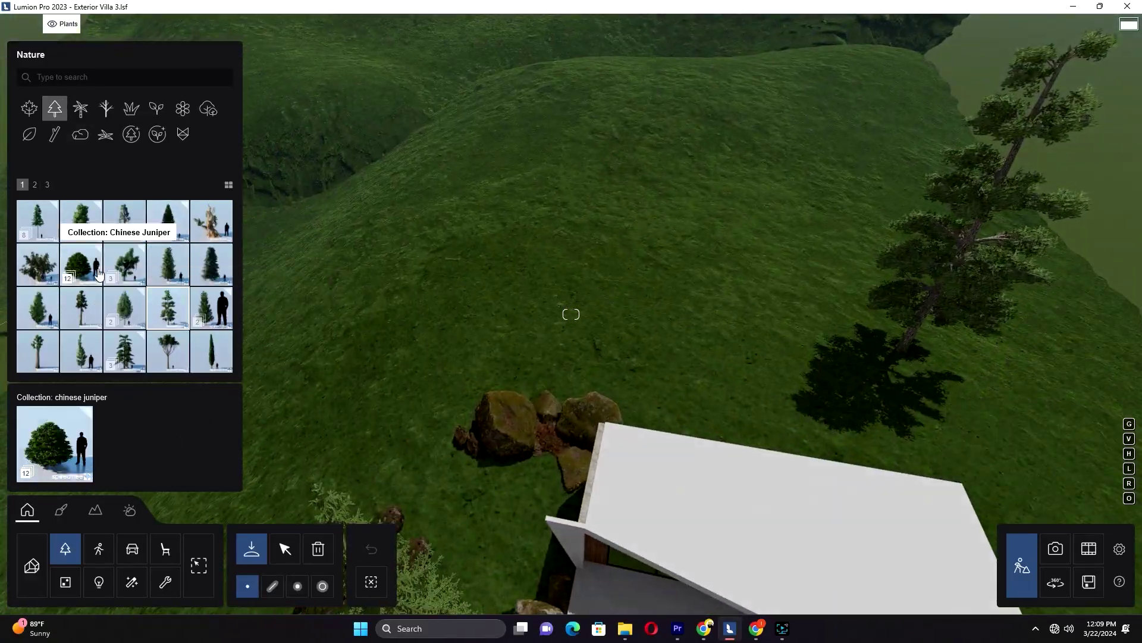
click(694, 327)
click(88, 226)
right_drag(559, 414, 848, 305)
Place Sugar Pine RT trees from the Sugar Pine collection across the slope behind the villa.
click(34, 228)
click(45, 186)
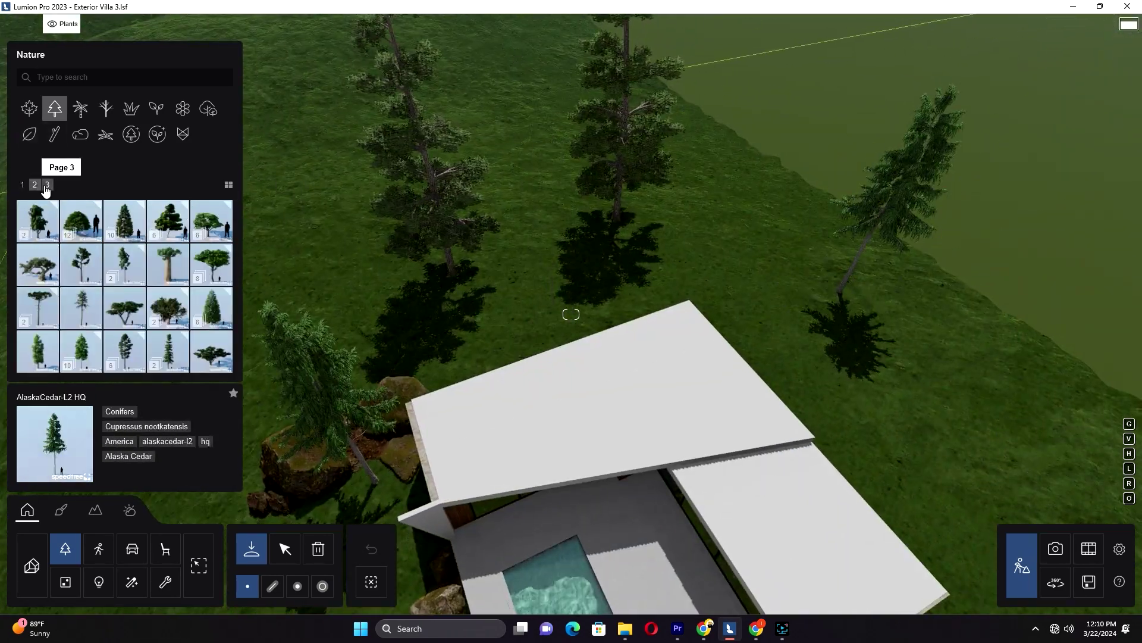
click(80, 265)
click(81, 221)
right_drag(987, 391, 788, 441)
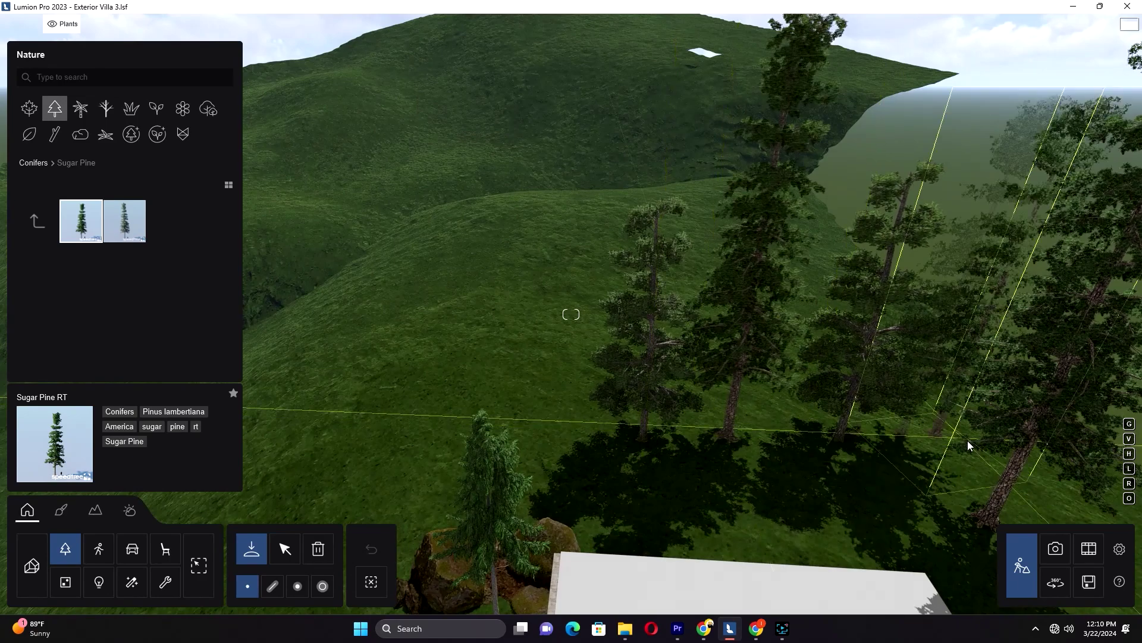
right_drag(680, 416, 624, 322)
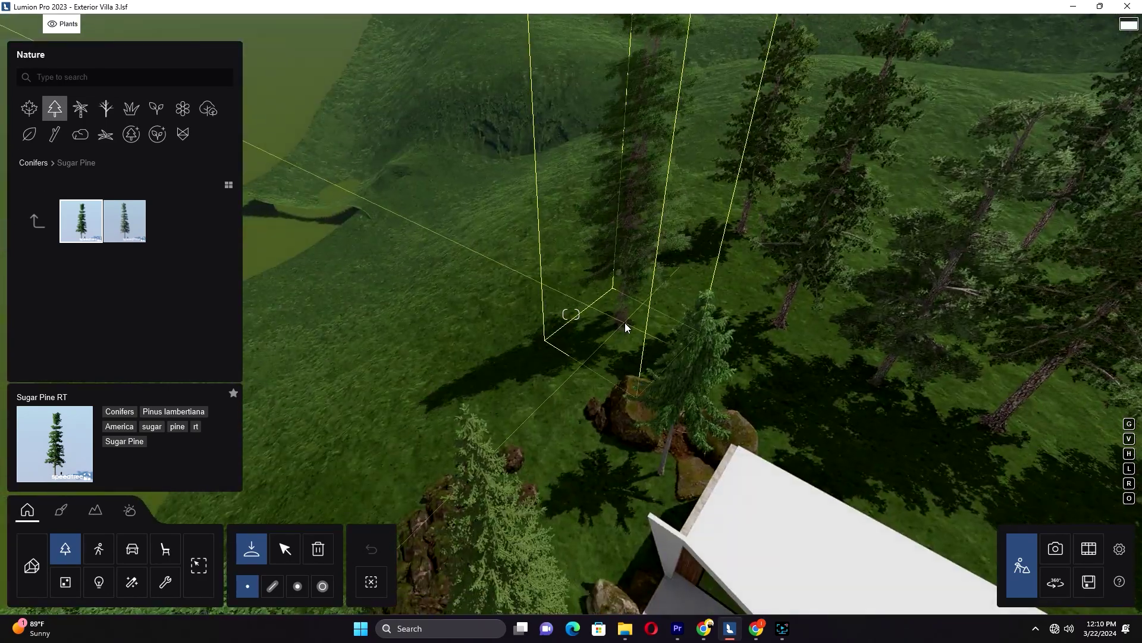
click(124, 221)
Fill the gaps between the conifers behind and beside the villa with Scots Pine trees, including ScotsPine-M1 RT.
click(38, 221)
click(46, 187)
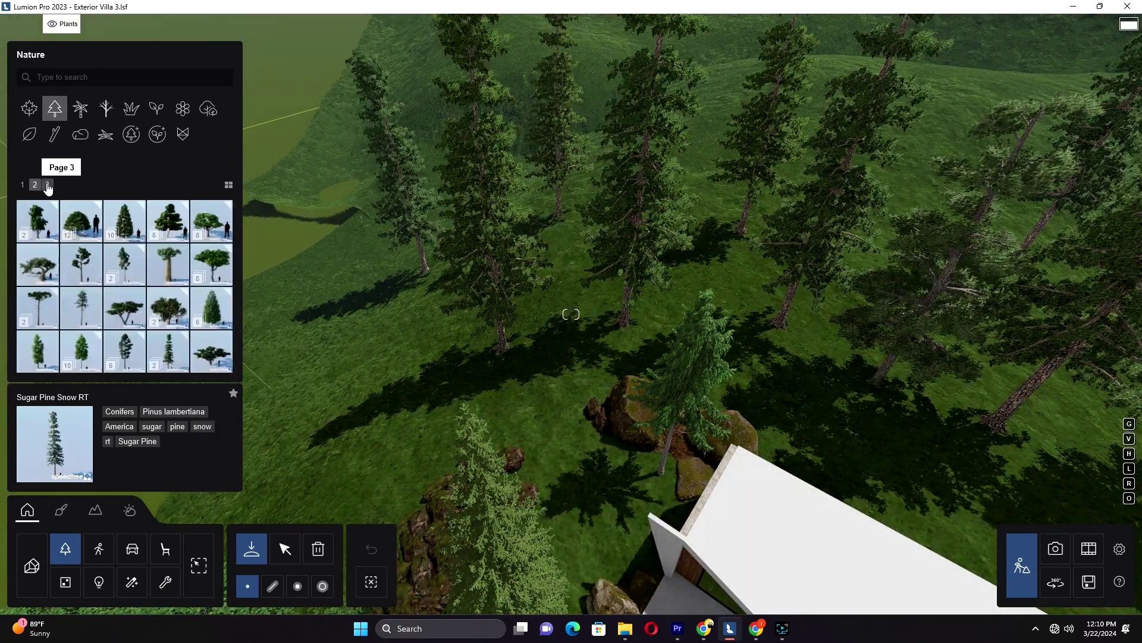
click(125, 351)
click(124, 222)
click(561, 296)
click(738, 326)
right_drag(738, 327, 709, 366)
click(783, 495)
click(821, 369)
right_drag(783, 495, 687, 309)
click(756, 416)
click(565, 342)
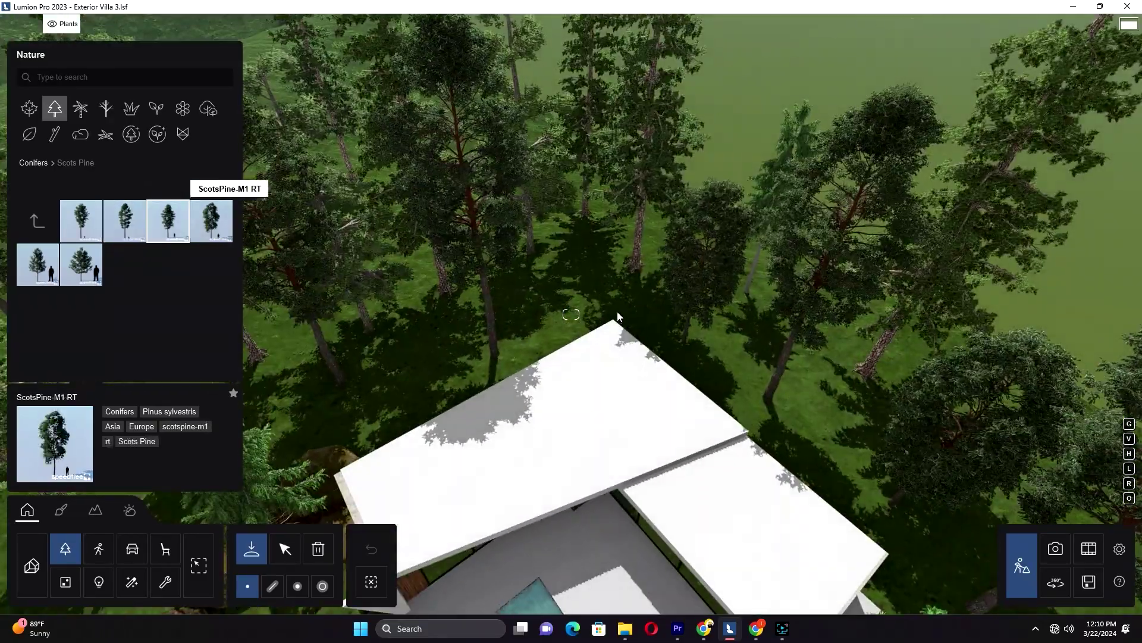
click(168, 222)
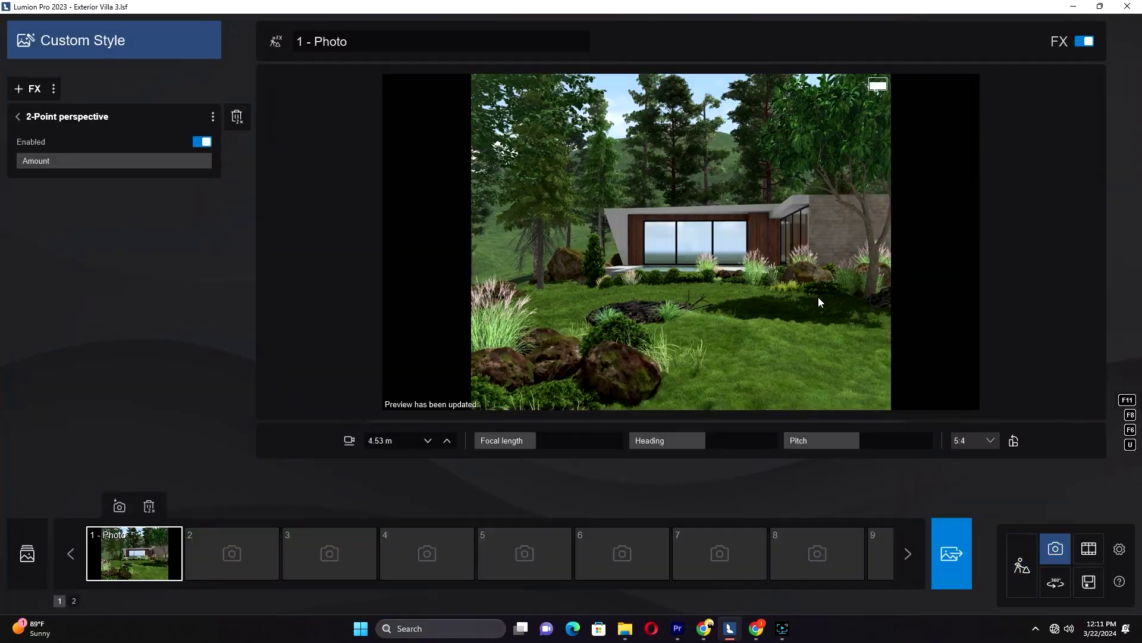
Paint dense groups of ScotsPine-M RT over the hills behind the villa, adjusting the density, and accept the placement.
click(1022, 565)
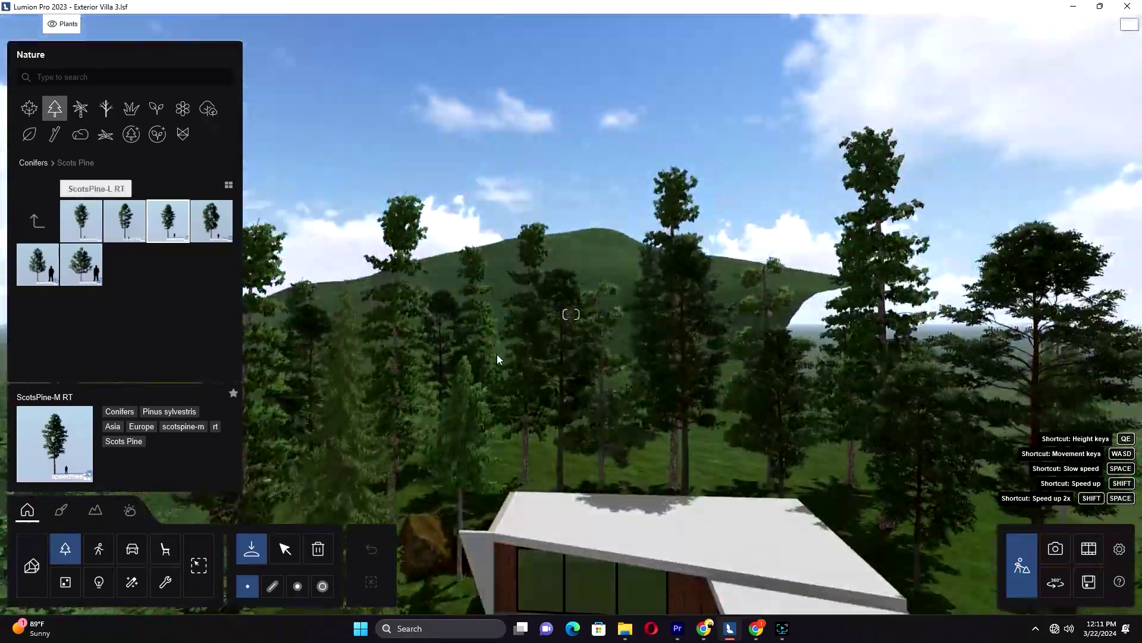
key(w)
click(28, 107)
click(87, 232)
click(298, 587)
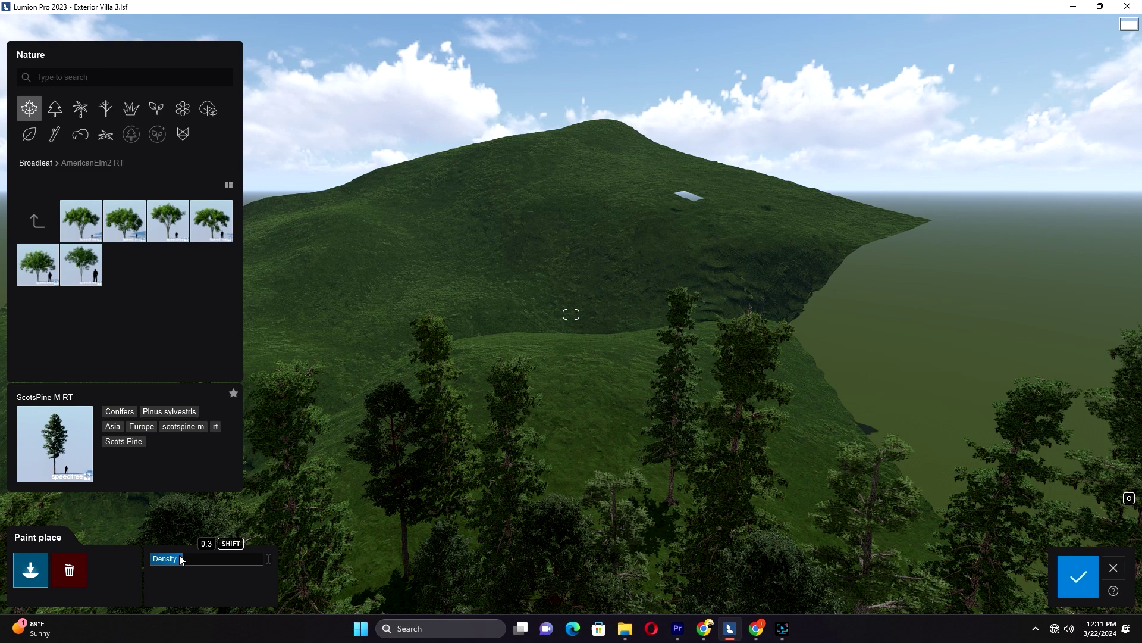
key(q)
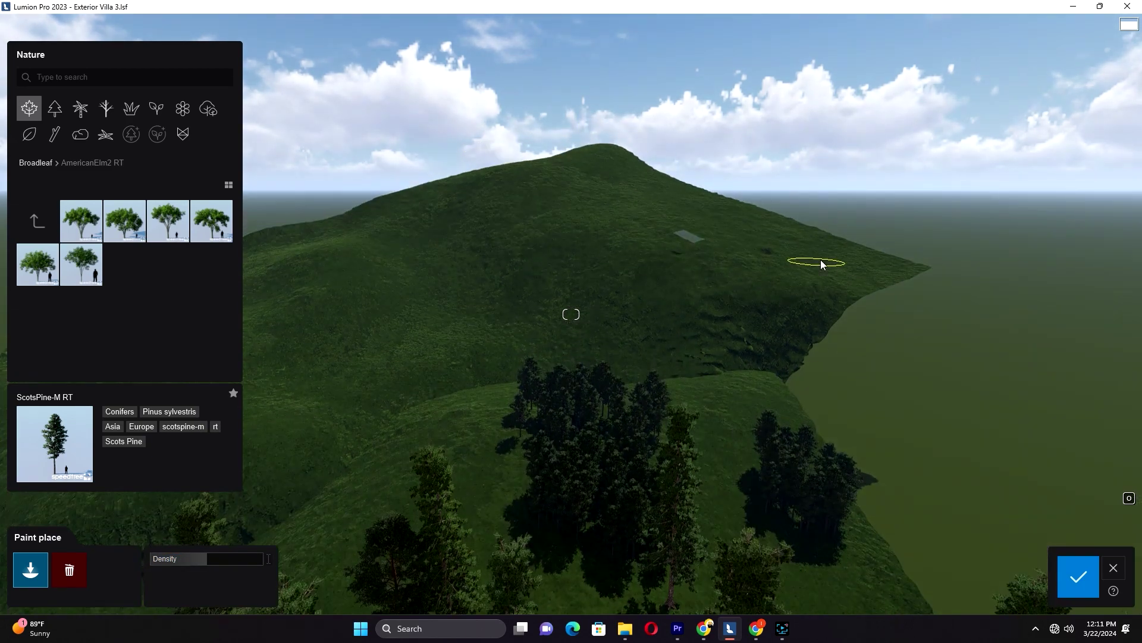
right_drag(630, 209, 557, 246)
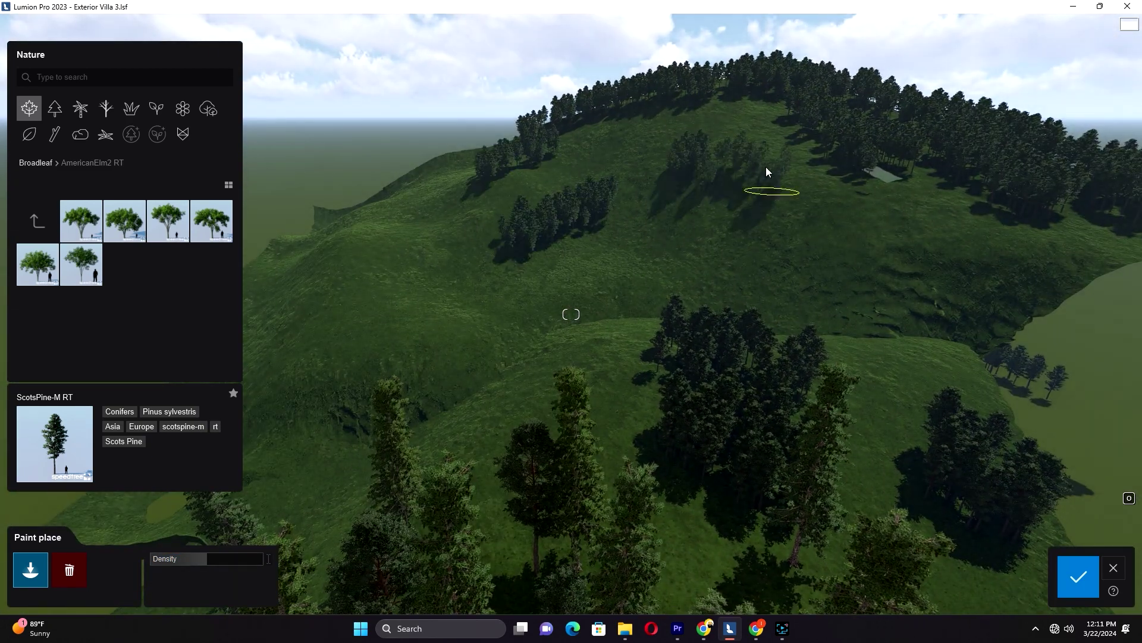
right_drag(736, 277, 575, 356)
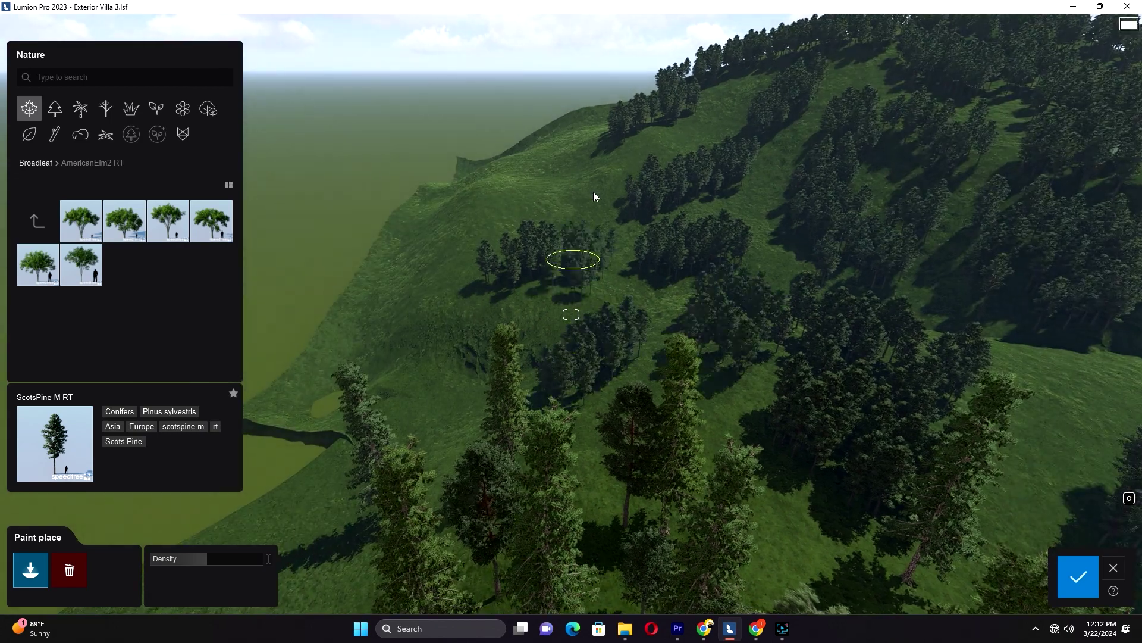
mouse_move(448, 403)
right_down()
mouse_move(750, 392)
mouse_move(473, 243)
mouse_move(542, 222)
mouse_move(498, 167)
mouse_move(489, 171)
right_up()
click(1078, 579)
Review the forested background in the first photo view.
click(1055, 549)
click(135, 554)
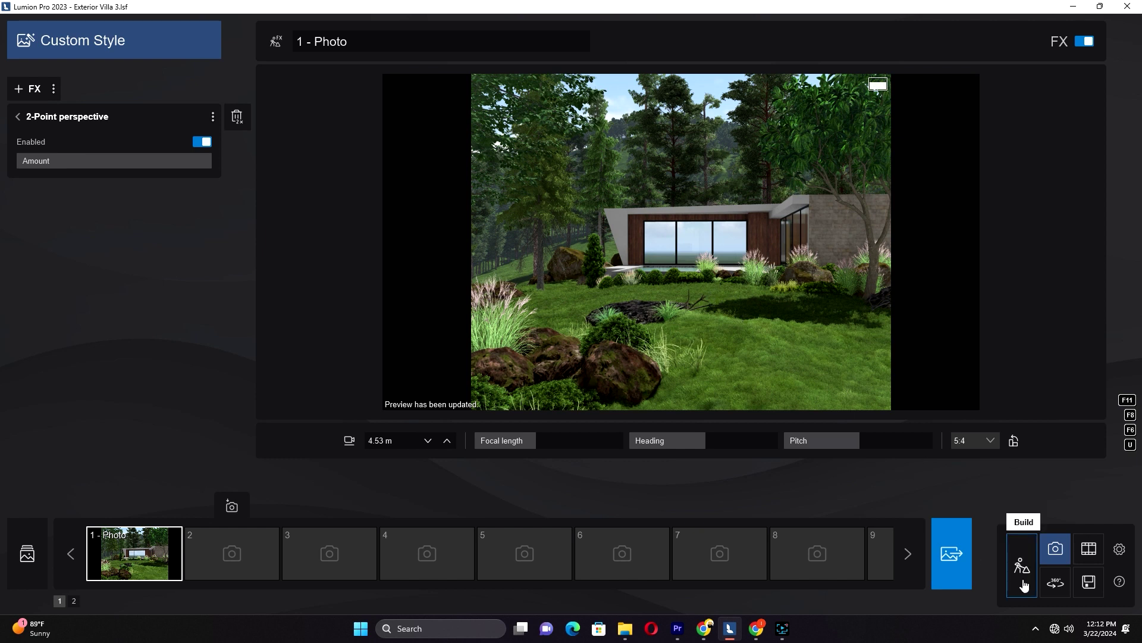
click(1023, 584)
click(1055, 548)
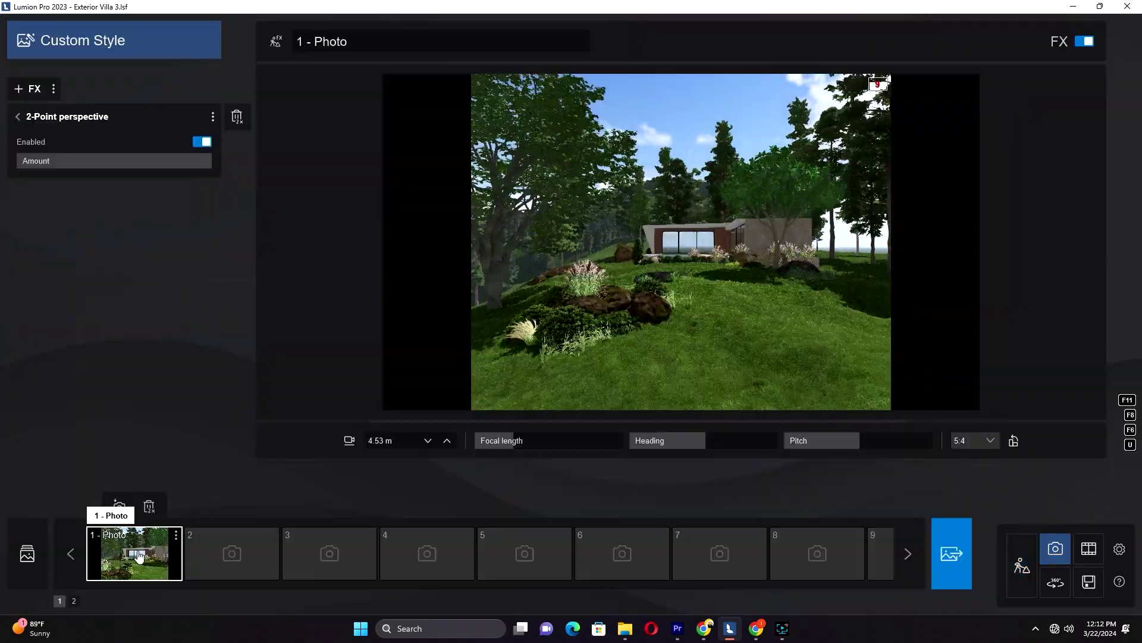
Paint broadleaf trees across the slope behind the boulders in Build mode, trying Globe Cherry 03 and using Carrotwood 04.
click(1014, 543)
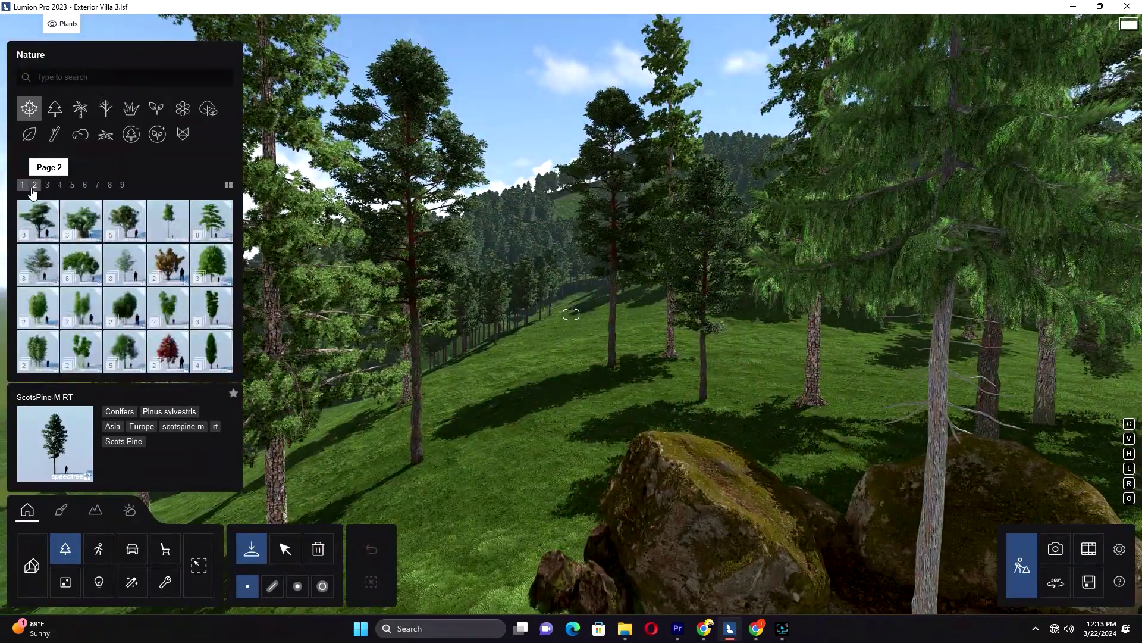
click(55, 185)
click(66, 267)
click(272, 586)
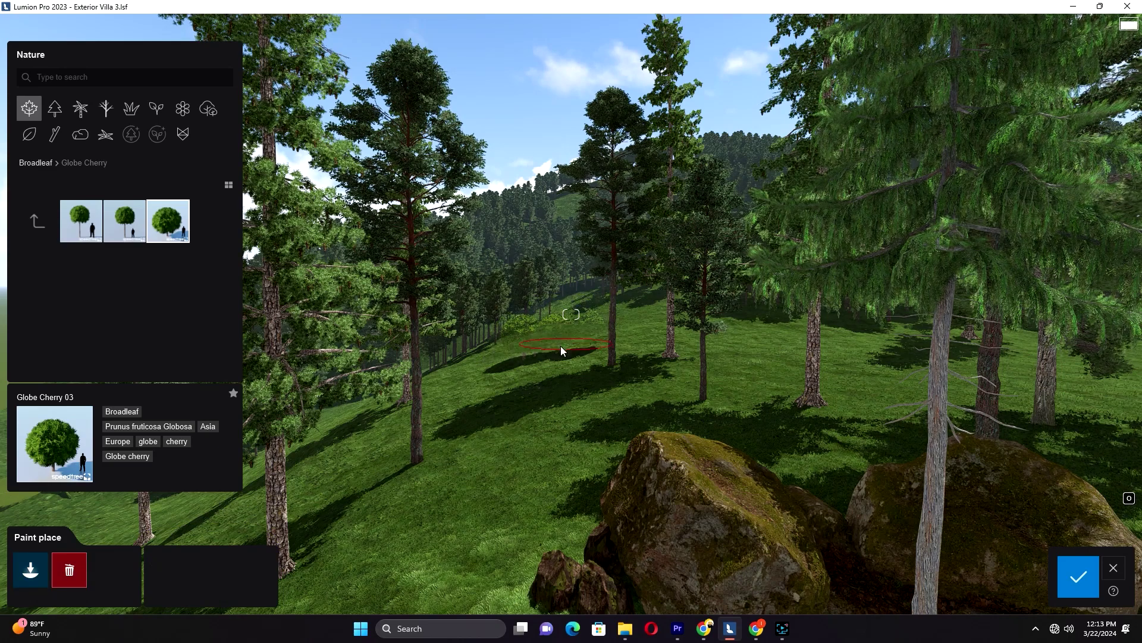
click(37, 232)
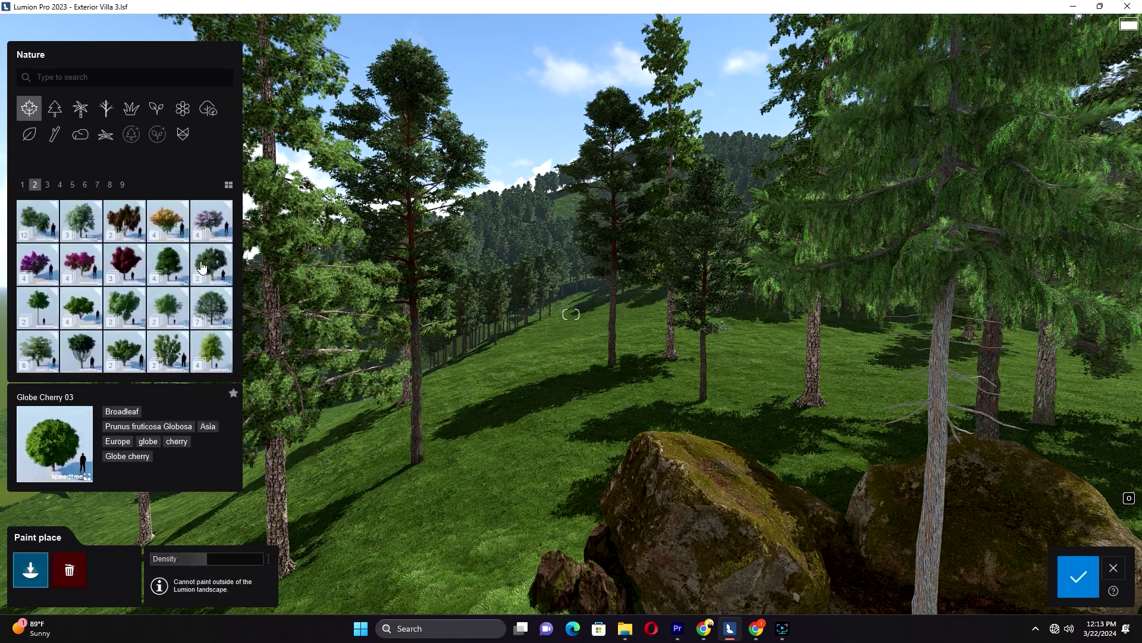
click(202, 268)
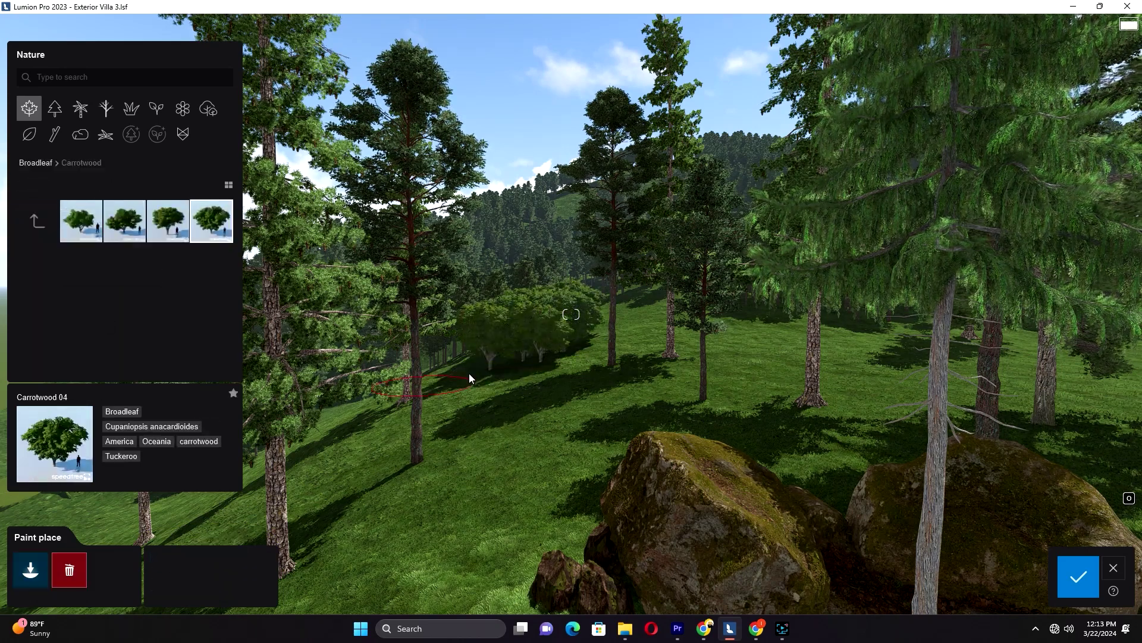
Paint sparse Japanese Cheesewood shrubs, including Tree Flowering 02, between the trees behind the boulders and accept the placement.
click(33, 222)
click(71, 187)
click(224, 253)
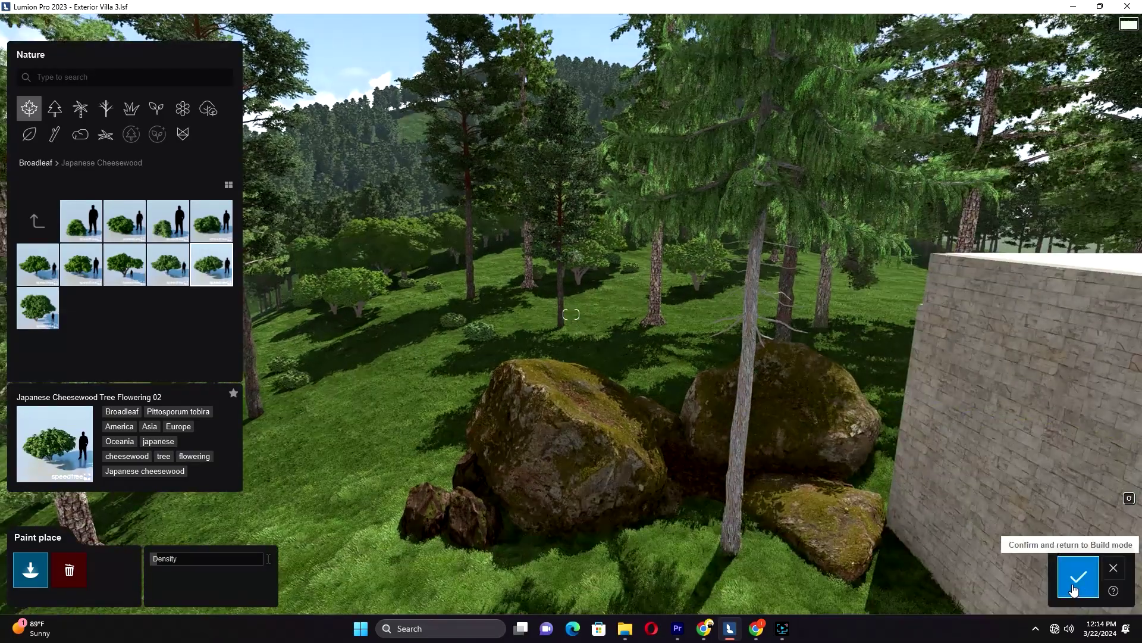
click(1078, 576)
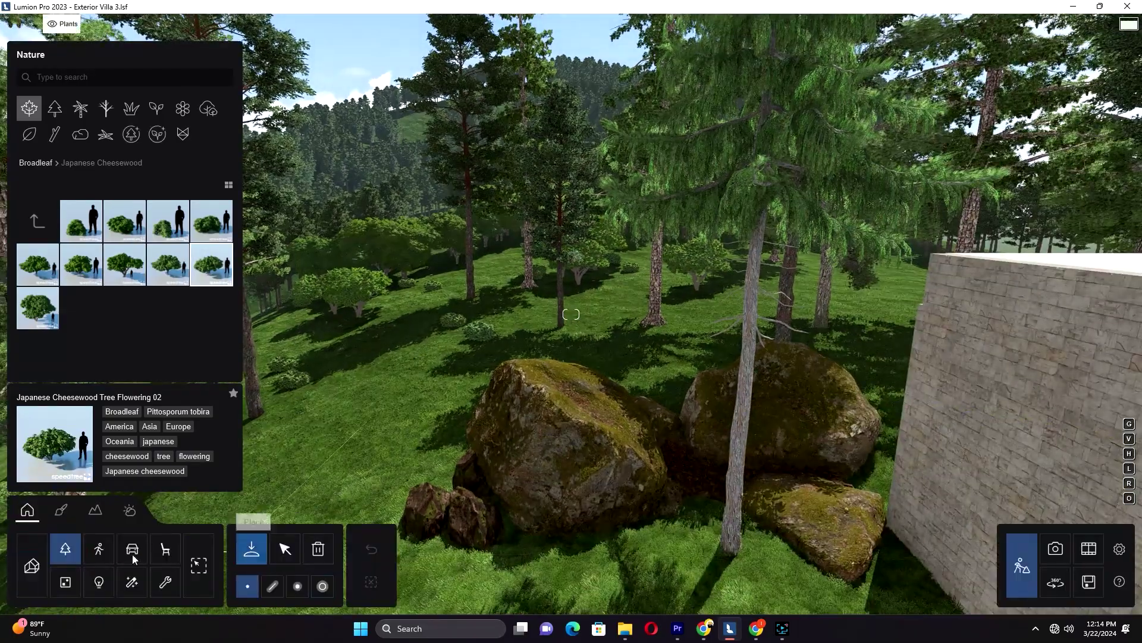
Place Japanese Zelkova-L1 RT trees among the conifers on the slope behind and beside the villa.
click(38, 221)
click(205, 221)
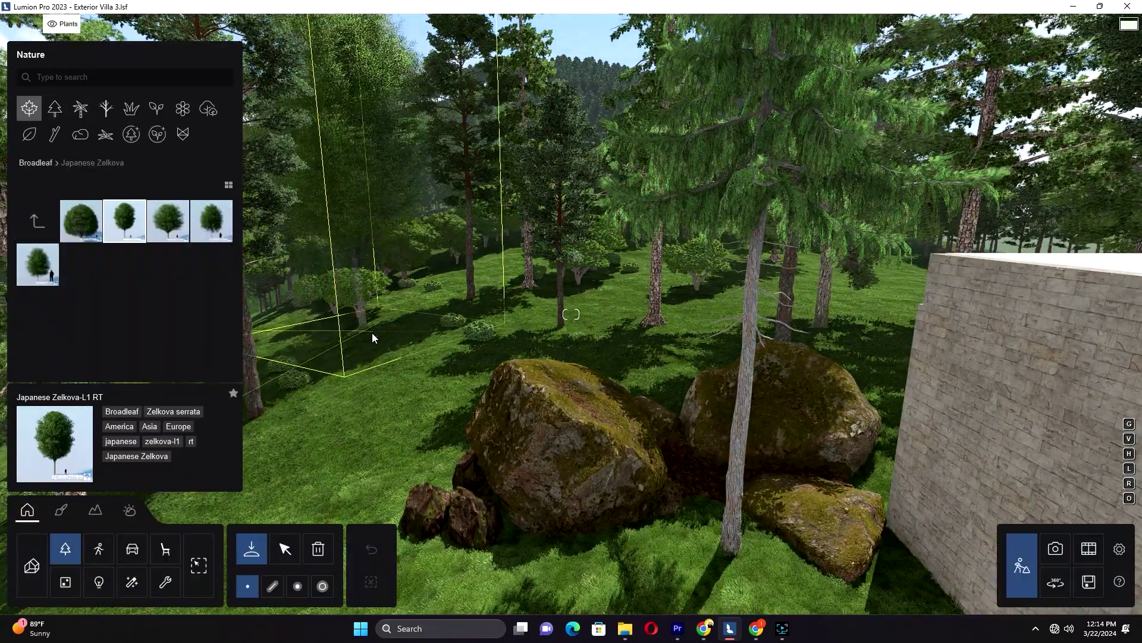
click(388, 347)
key(q)
right_drag(393, 348, 586, 359)
click(592, 395)
right_drag(399, 369, 477, 299)
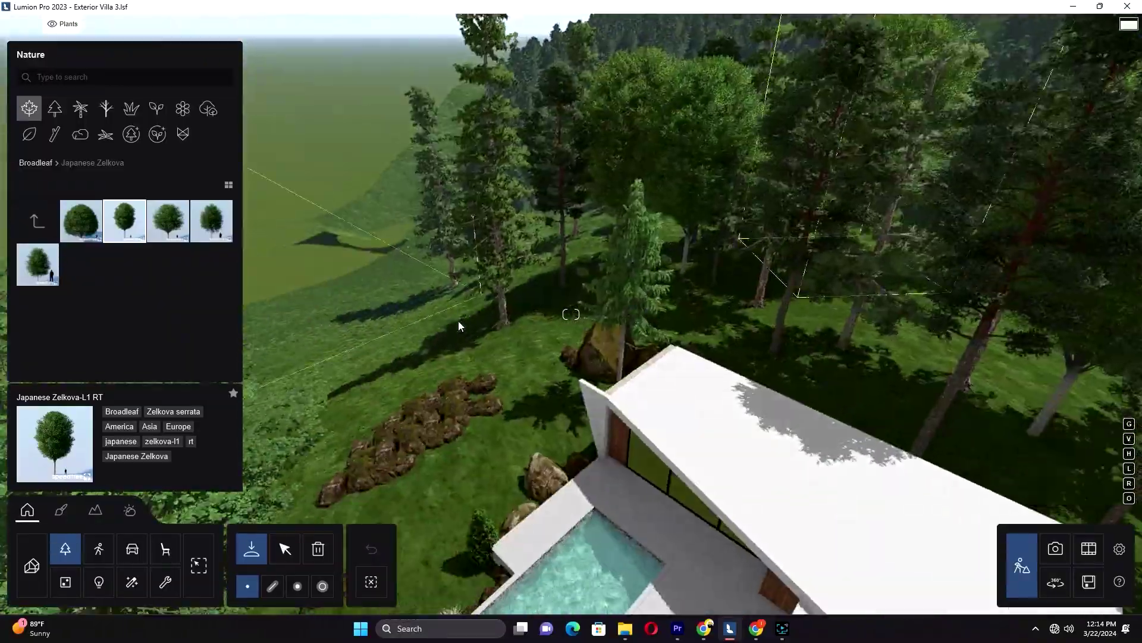
key(s)
right_drag(571, 333, 649, 304)
key(w)
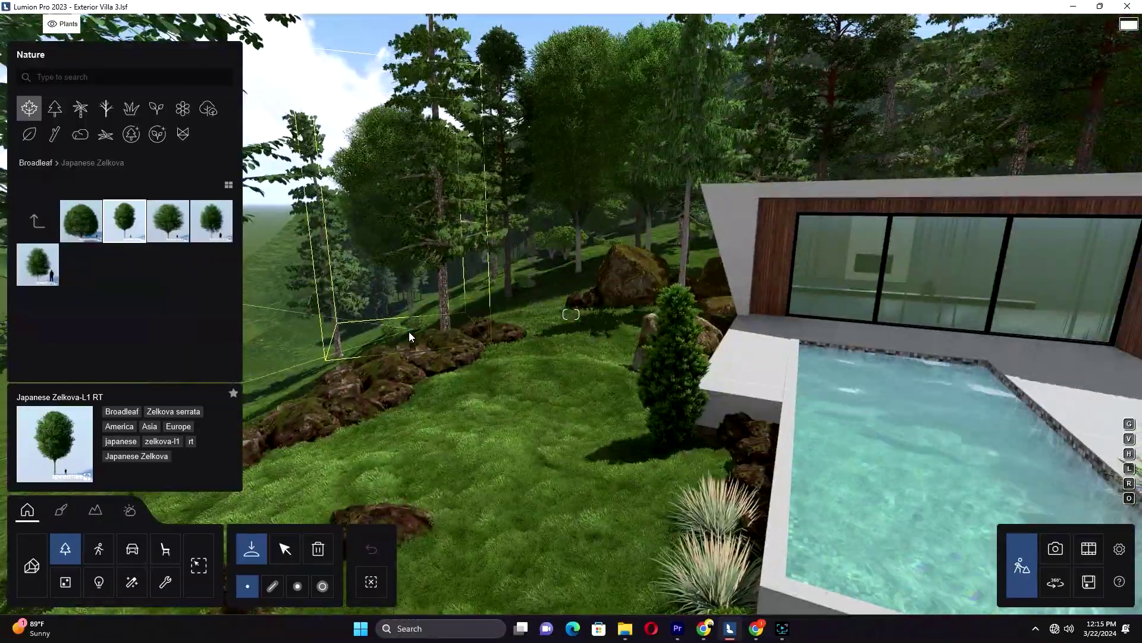
right_drag(523, 352, 589, 333)
Place an Ash 004 fine-detail tree near the boulders beside the villa's pool terrace.
click(37, 222)
click(131, 134)
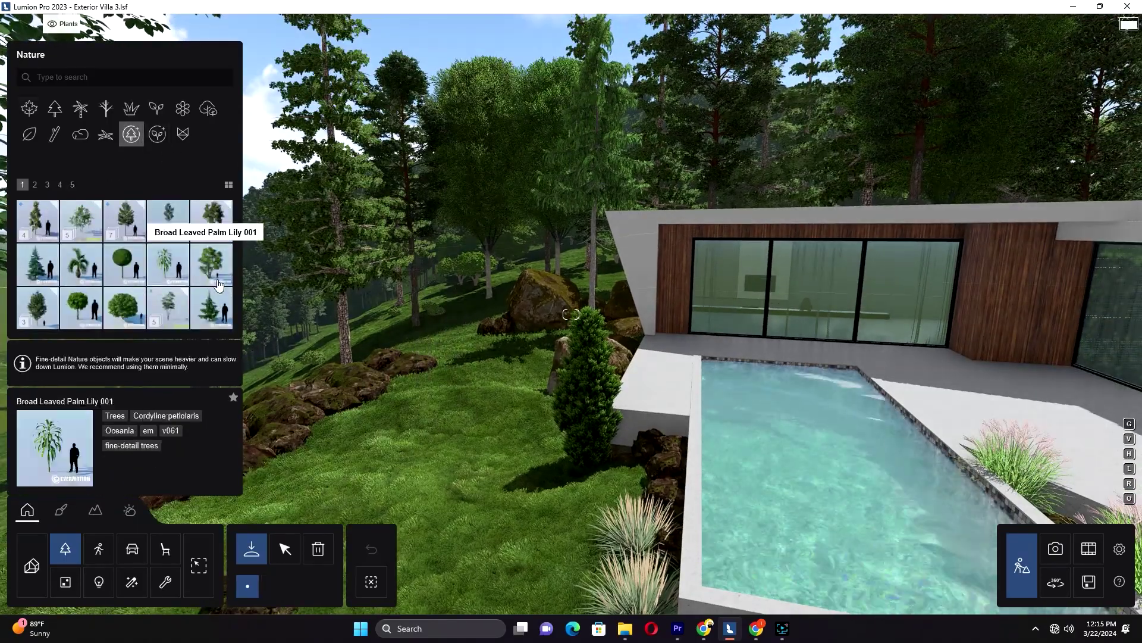
click(183, 232)
click(38, 221)
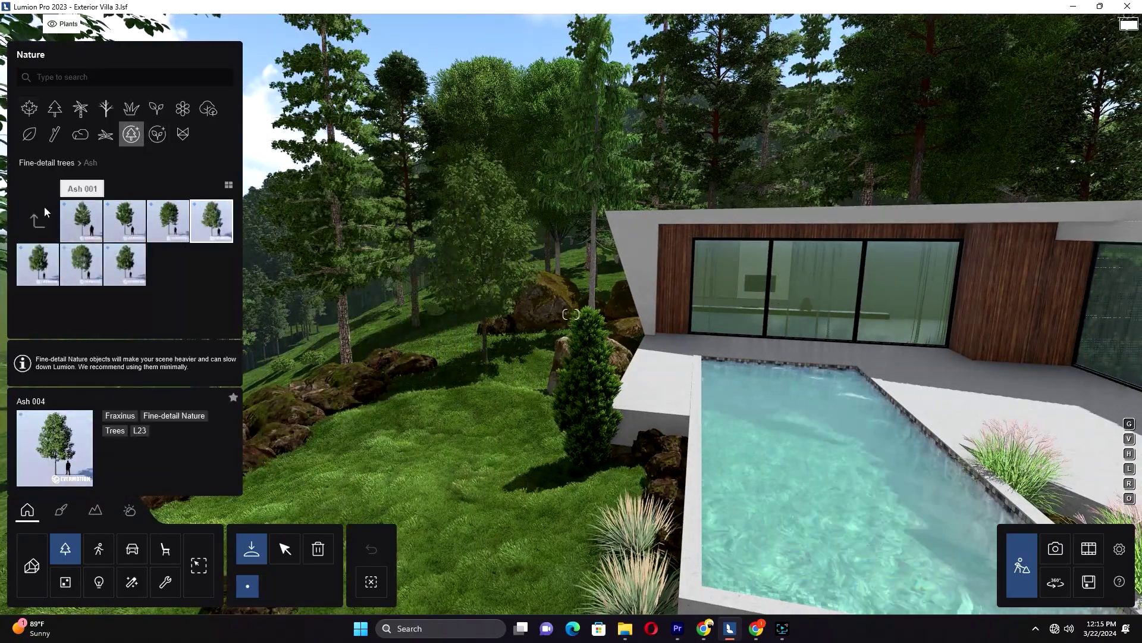
Place a large Garry Oak 003 fine-detail tree on the lawn slope in front of the pool and adjust its position.
click(35, 185)
click(168, 264)
click(169, 222)
key(s)
right_drag(375, 390, 497, 392)
click(496, 393)
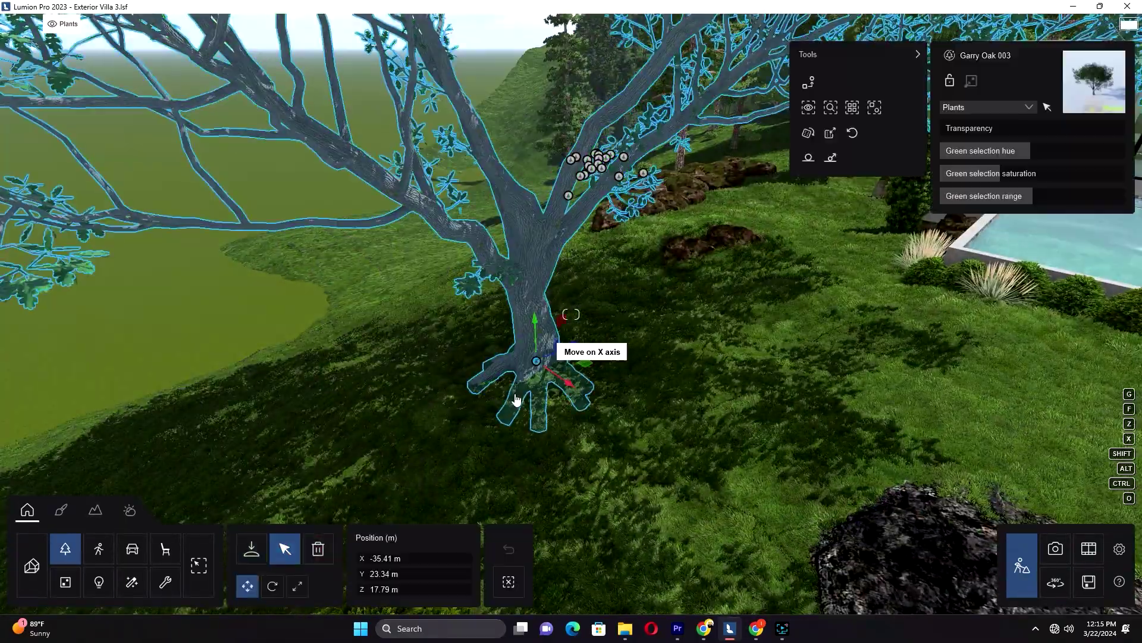
drag(517, 331, 485, 353)
Reframe the first photo view to take in the new trees, rocks and villa, and store the camera.
key(s)
right_drag(484, 352, 643, 357)
click(1056, 556)
click(140, 565)
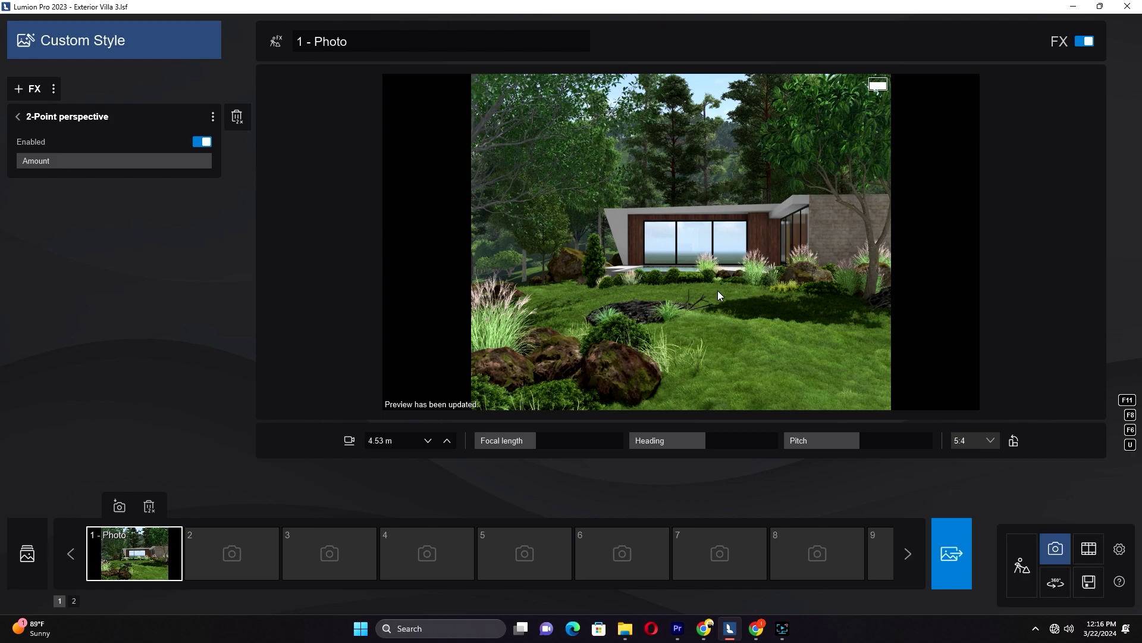
key(s)
right_drag(724, 295, 727, 290)
key(shift+1)
right_drag(625, 301, 684, 297)
click(119, 506)
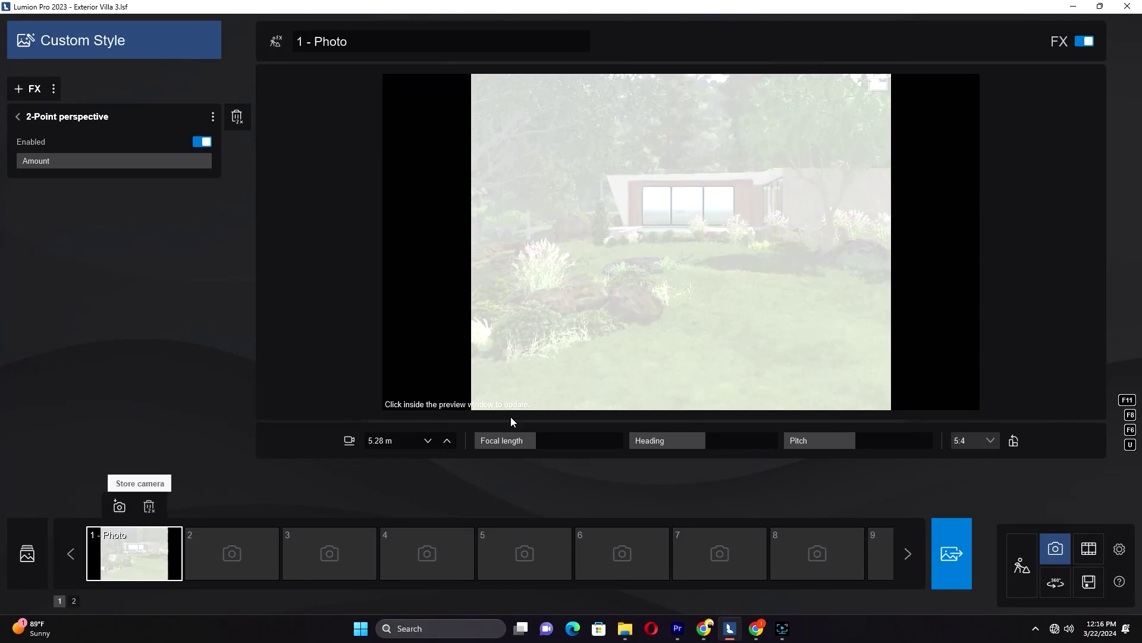
Return to Build mode and rename Layer 3 as Decor.
click(1022, 571)
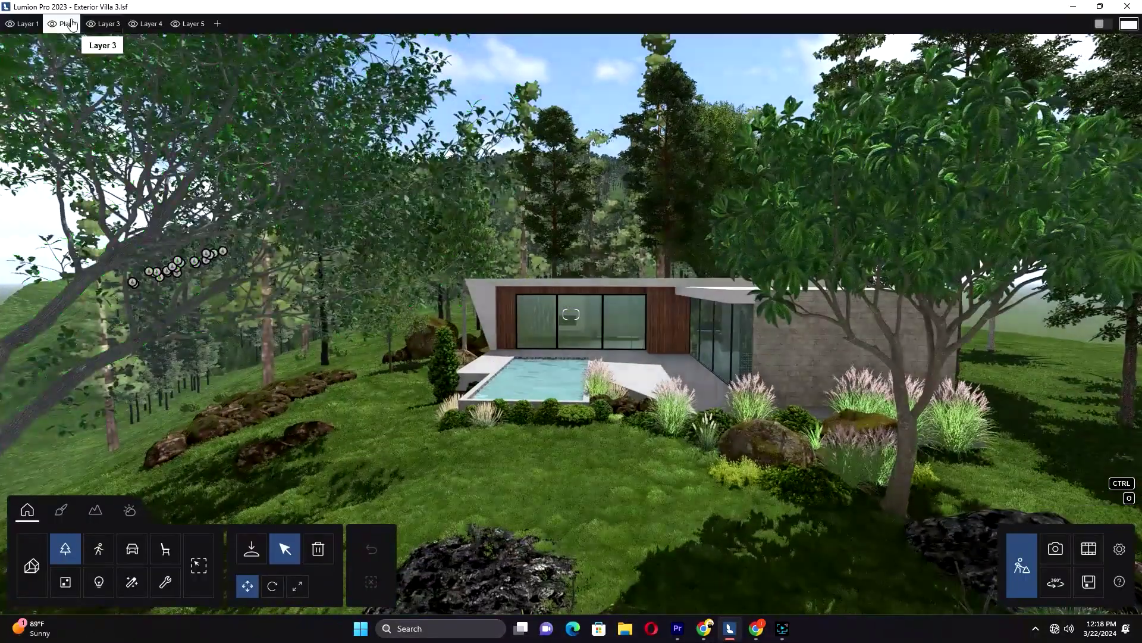
double_click(102, 23)
text(cor)
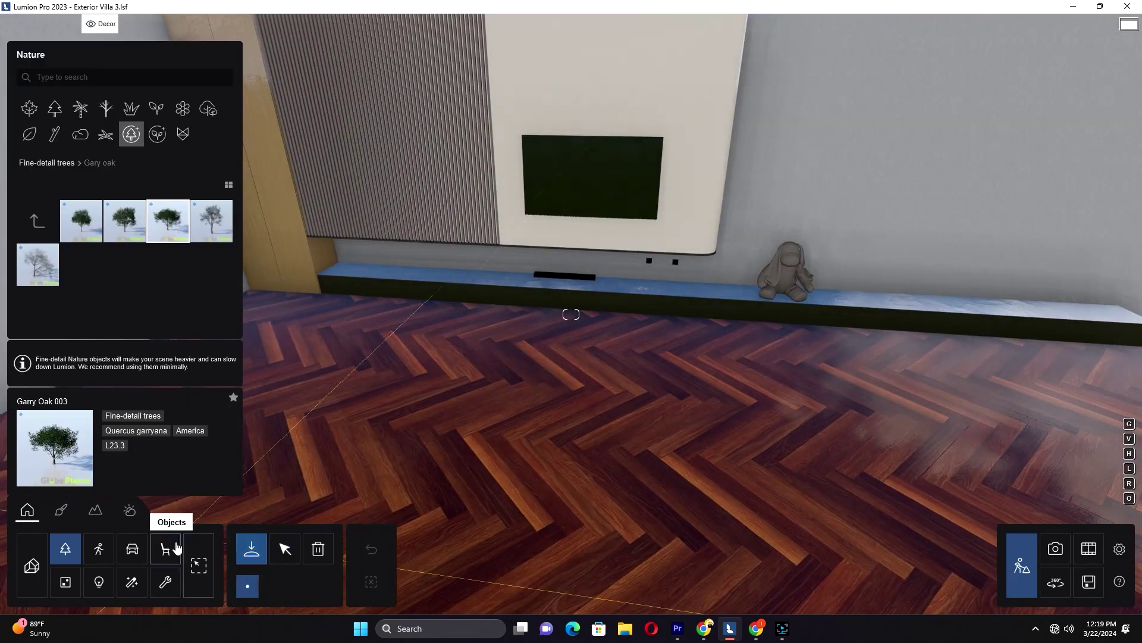
Place a grey chaise sofa from the Sofas collection in the living room, facing the TV wall.
click(175, 546)
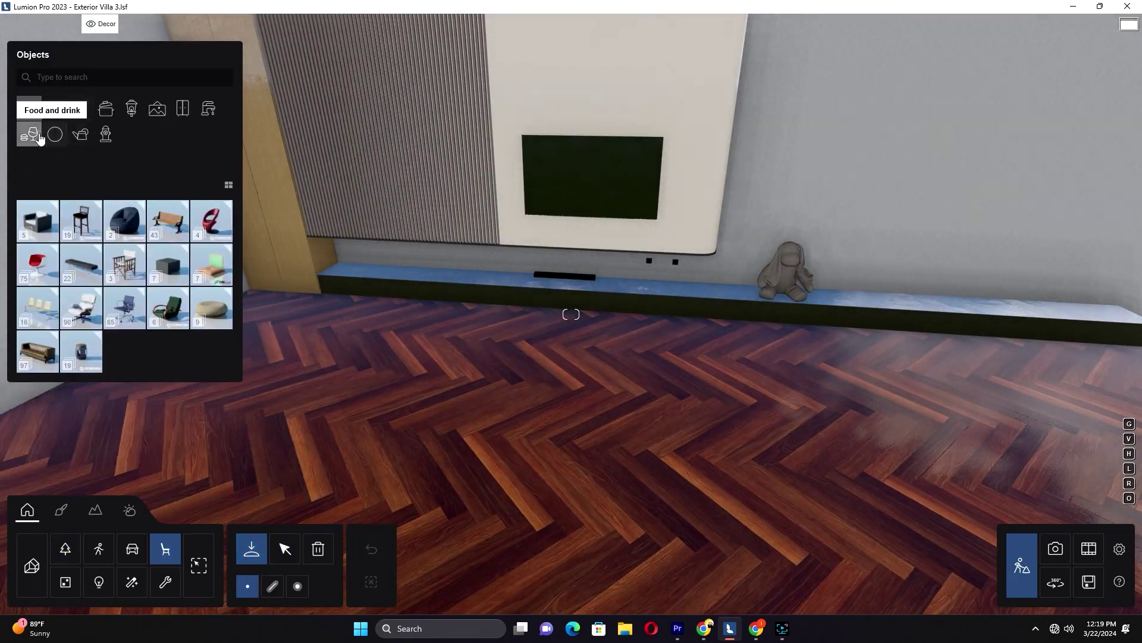
click(84, 311)
click(214, 304)
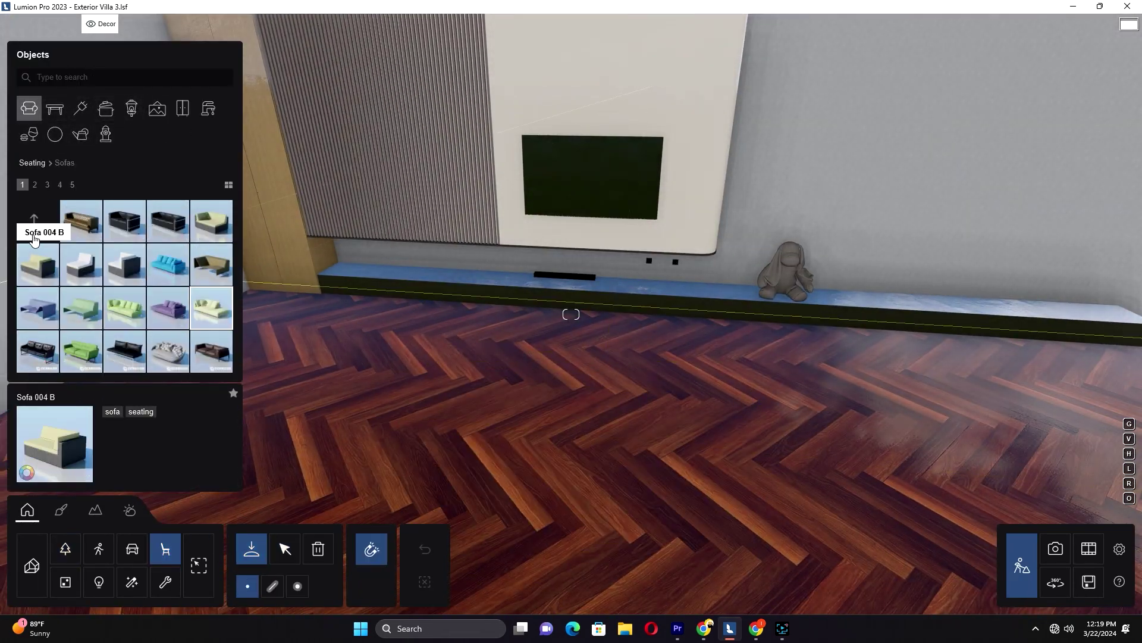
click(35, 185)
click(125, 351)
click(597, 479)
right_drag(597, 479, 534, 330)
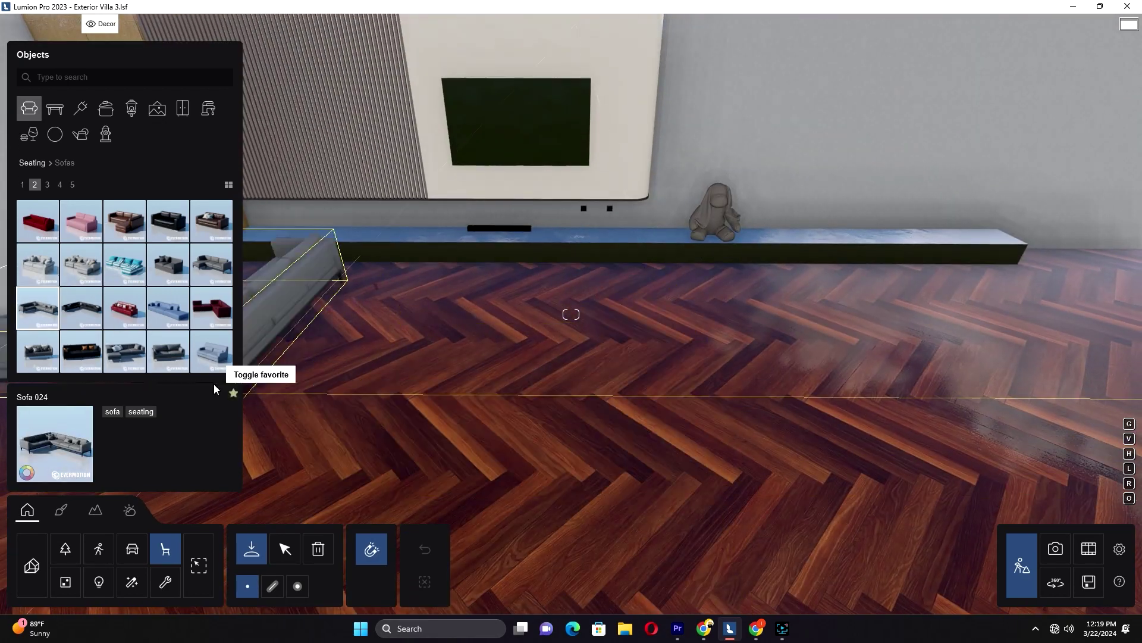
click(81, 263)
right_drag(327, 474, 333, 444)
Place a pair of ArmChair 008 chairs between the sofa and the TV unit, rotated to complete the seating group.
click(36, 222)
click(37, 223)
click(219, 230)
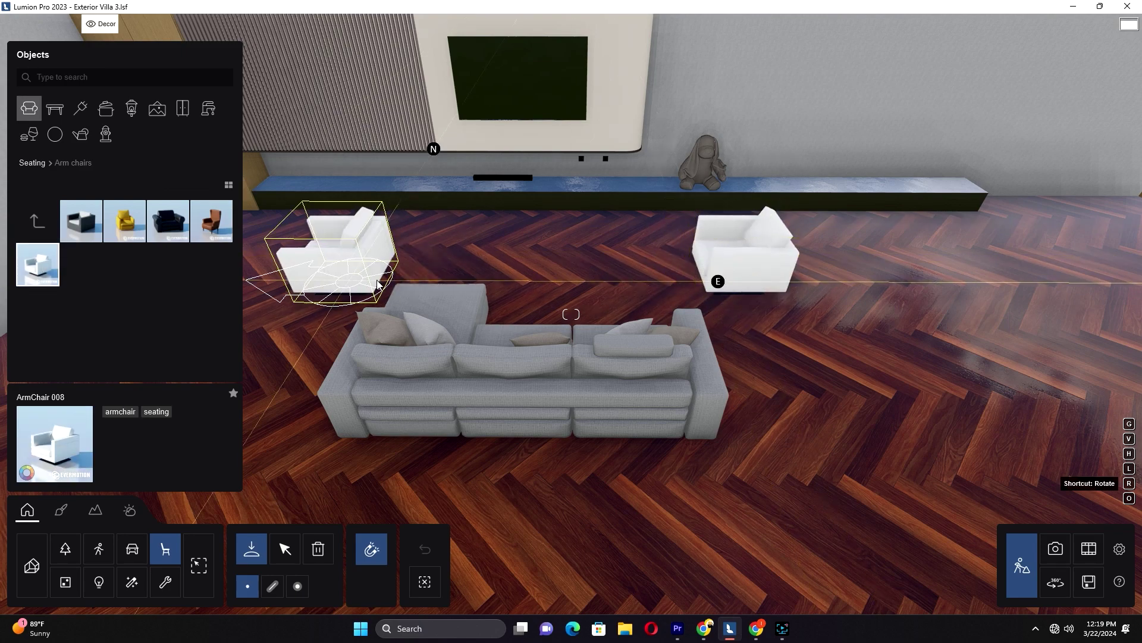
key(s)
right_drag(681, 361, 735, 437)
click(734, 438)
key(w)
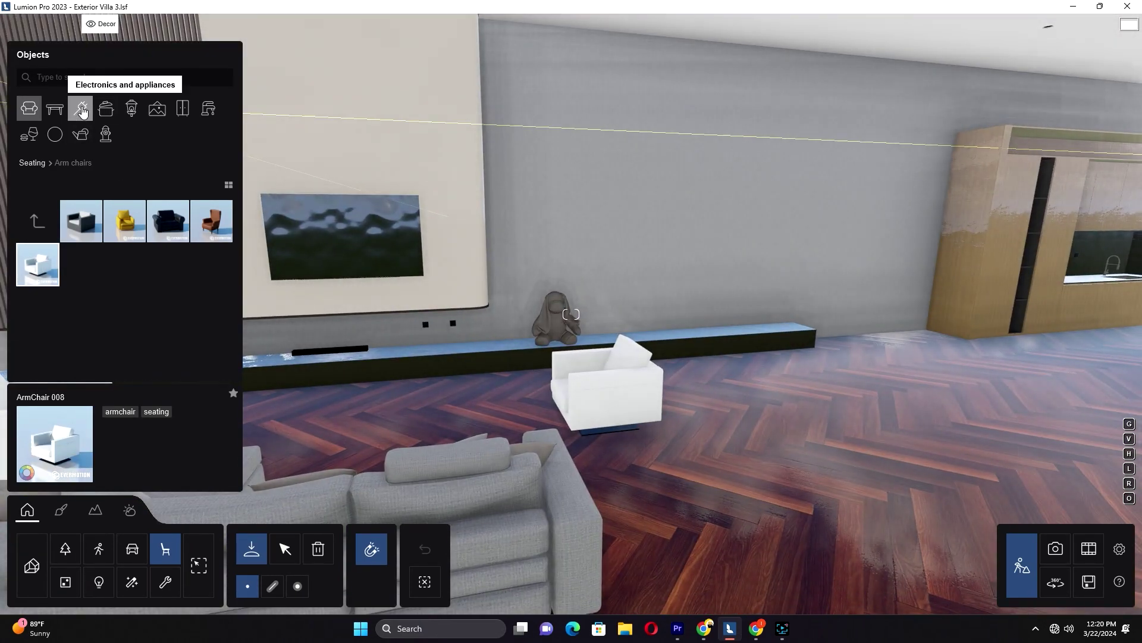
Place a FloorLamp 010 beside the living room seating.
click(132, 109)
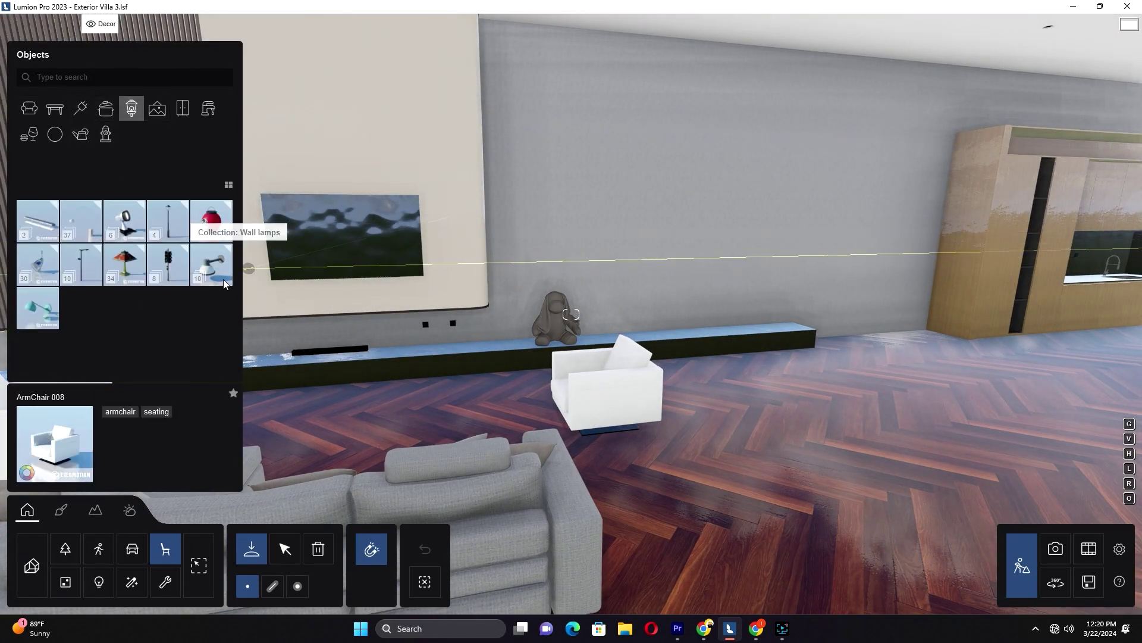
click(144, 229)
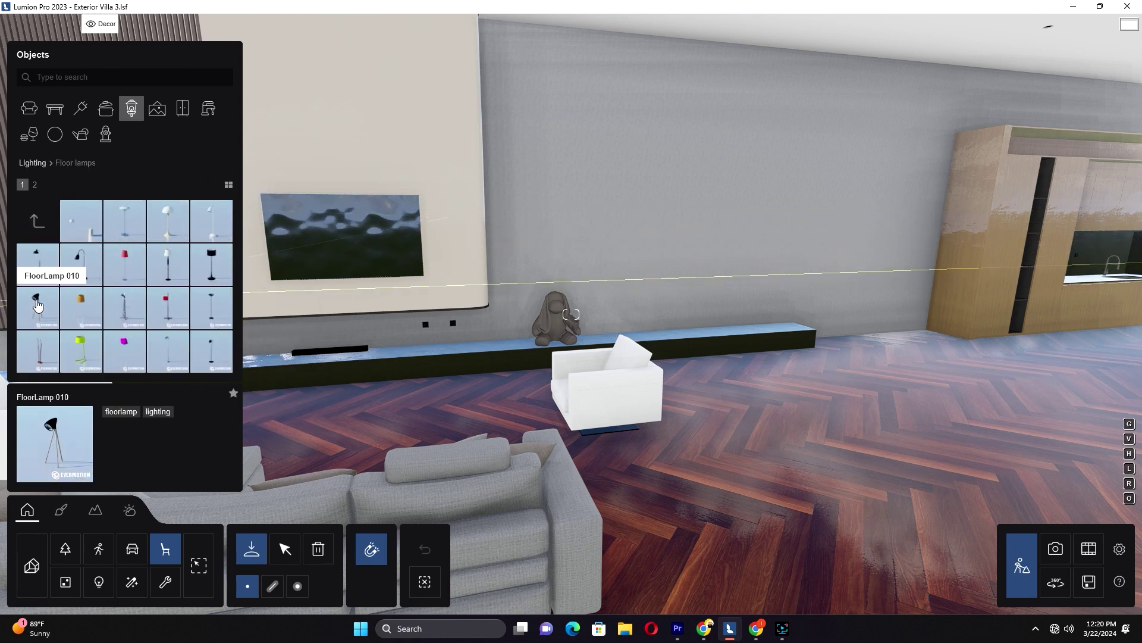
right_drag(617, 493, 605, 534)
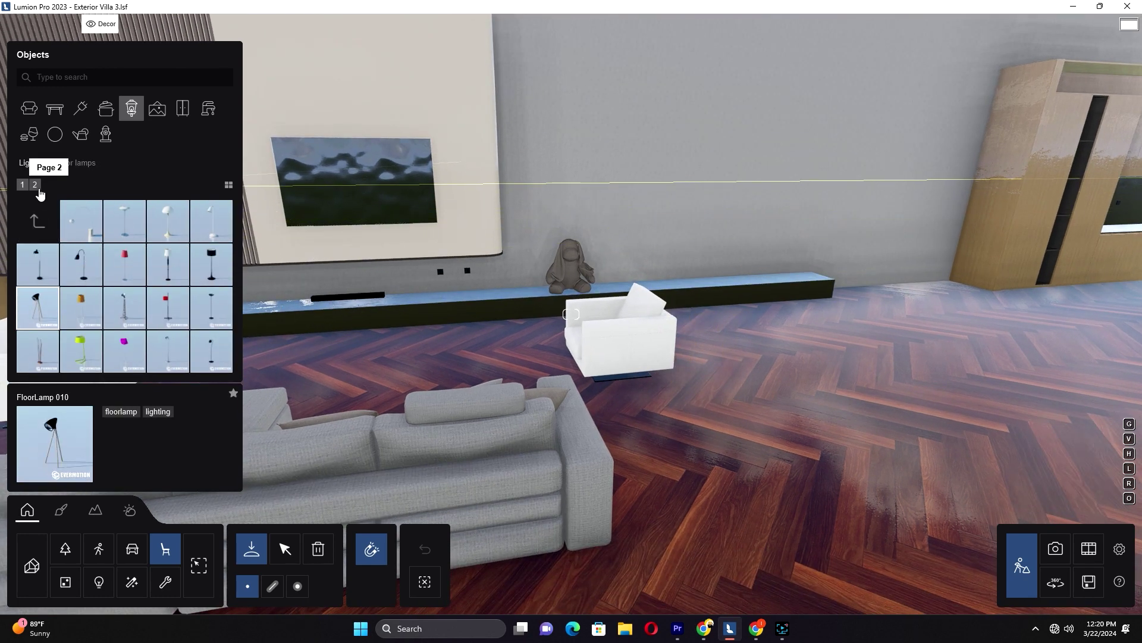
click(649, 440)
right_drag(648, 440, 553, 380)
Hang a pair of Canvas 010 pictures from the Canvases collection on the living room wall beside the TV panel.
key(w)
click(157, 108)
click(168, 263)
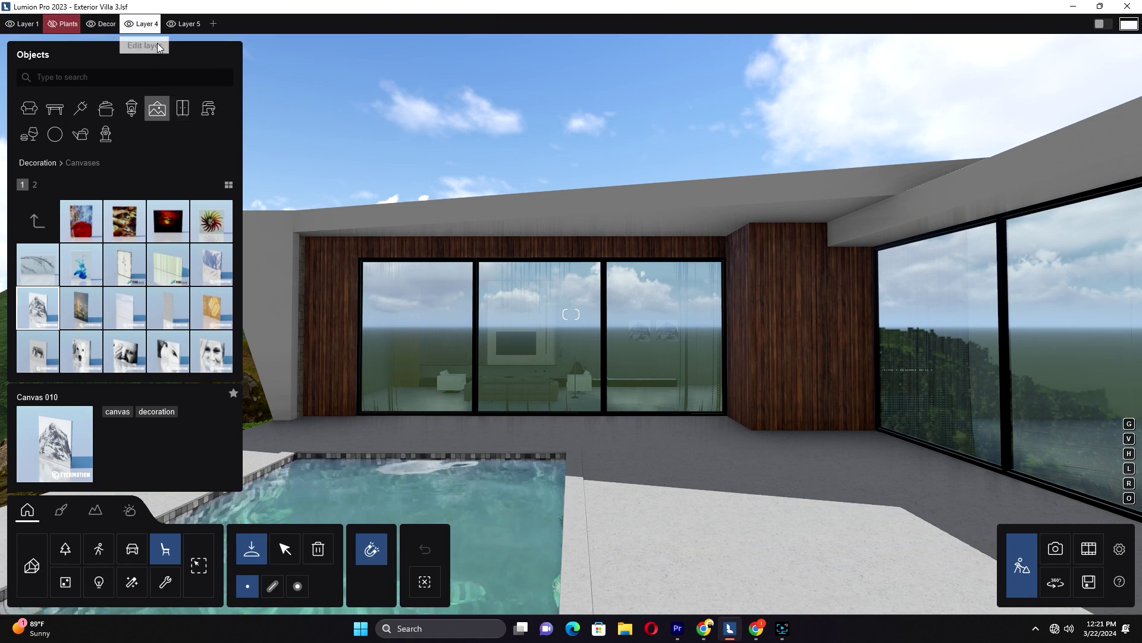
Rename Layer 4 as Lights.
click(159, 45)
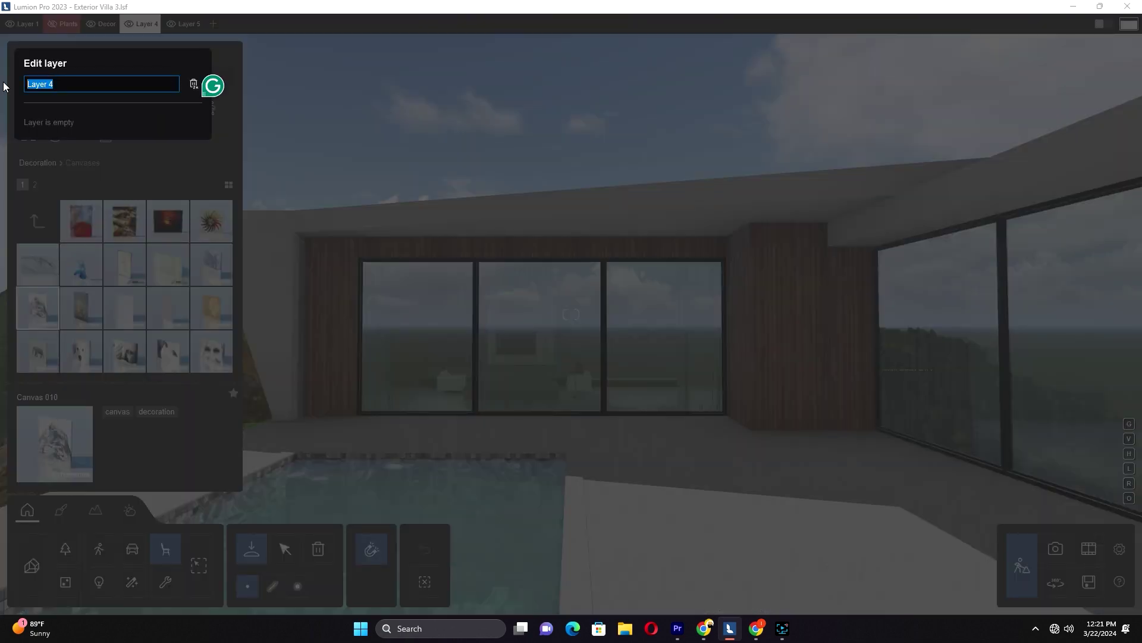
text(Lights)
key(Return)
Place a Line Light under the roof edge above the side wing's glazing and stretch it along the soffit.
click(100, 582)
click(80, 108)
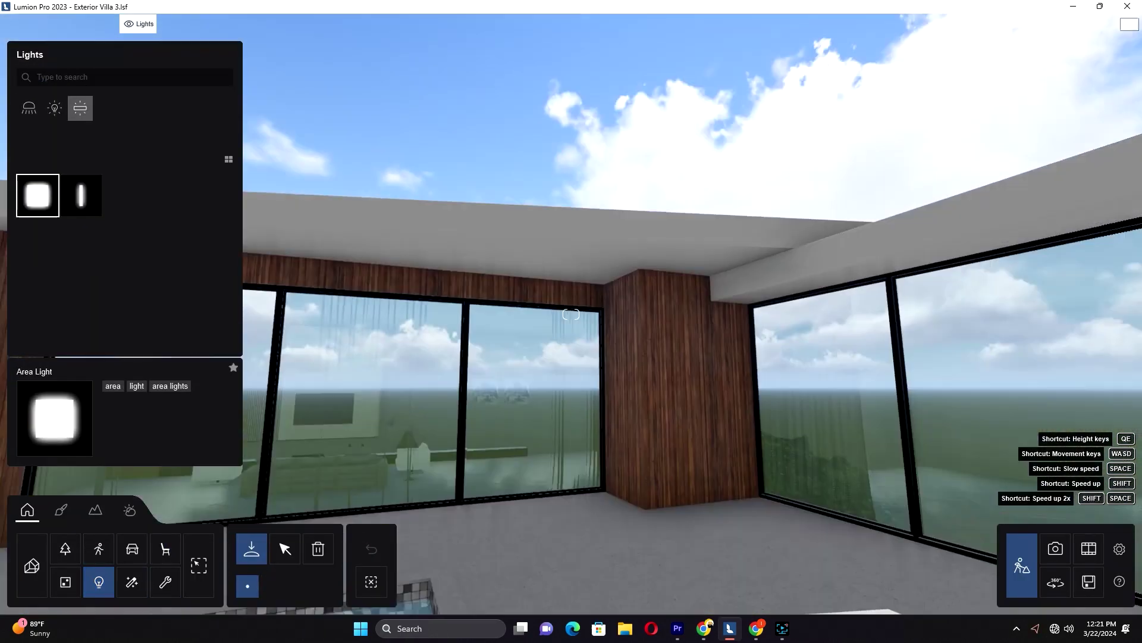
click(81, 196)
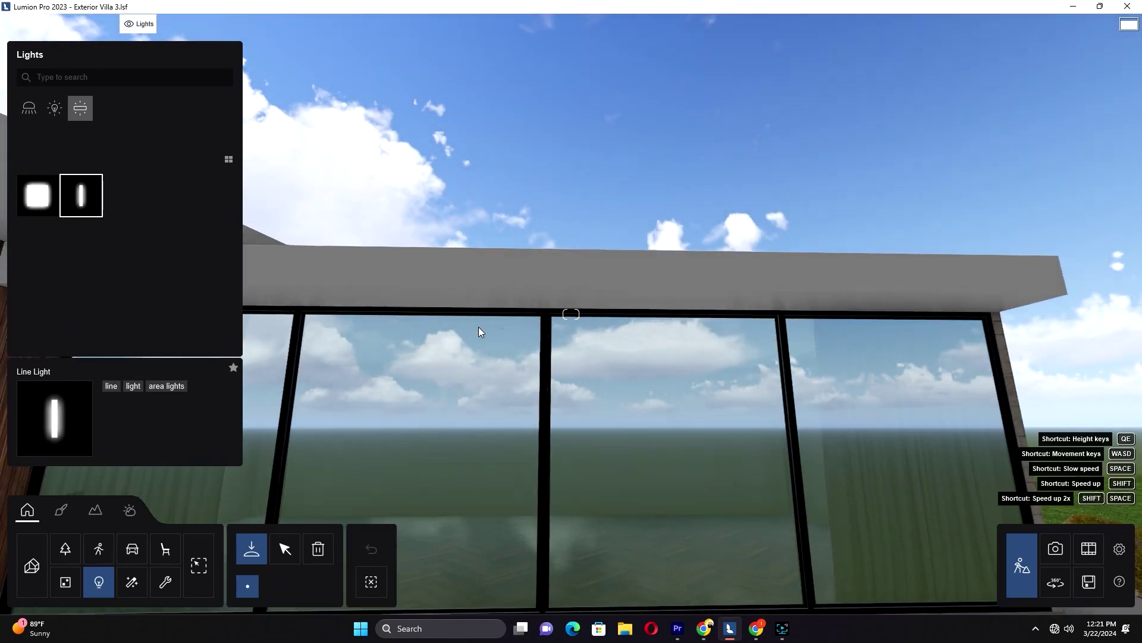
middle_drag(481, 331, 581, 308)
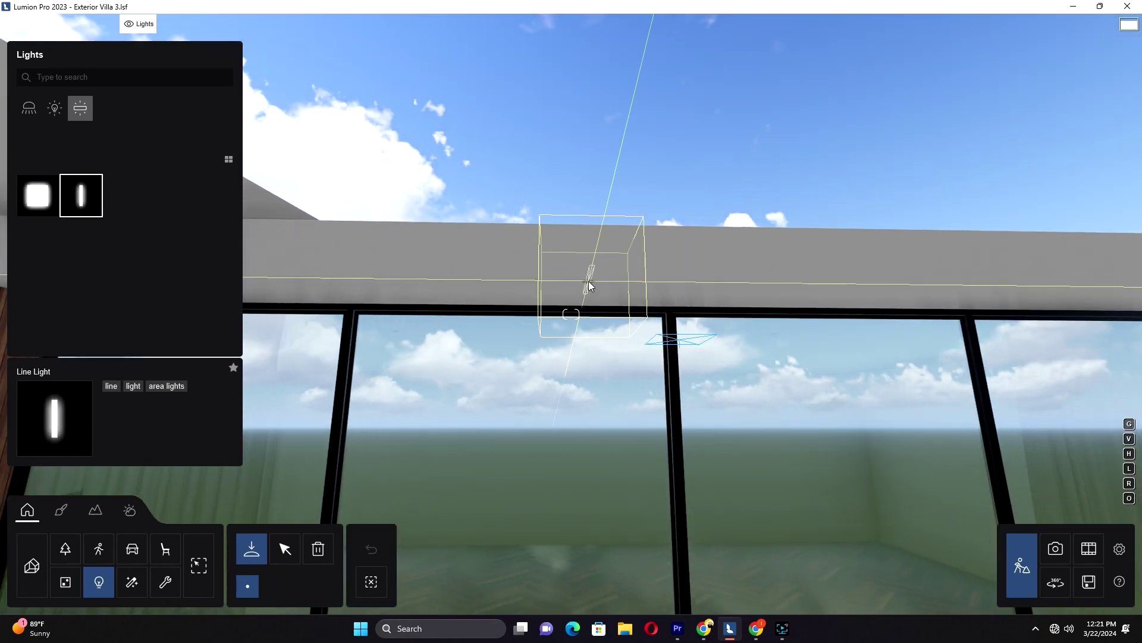
click(651, 316)
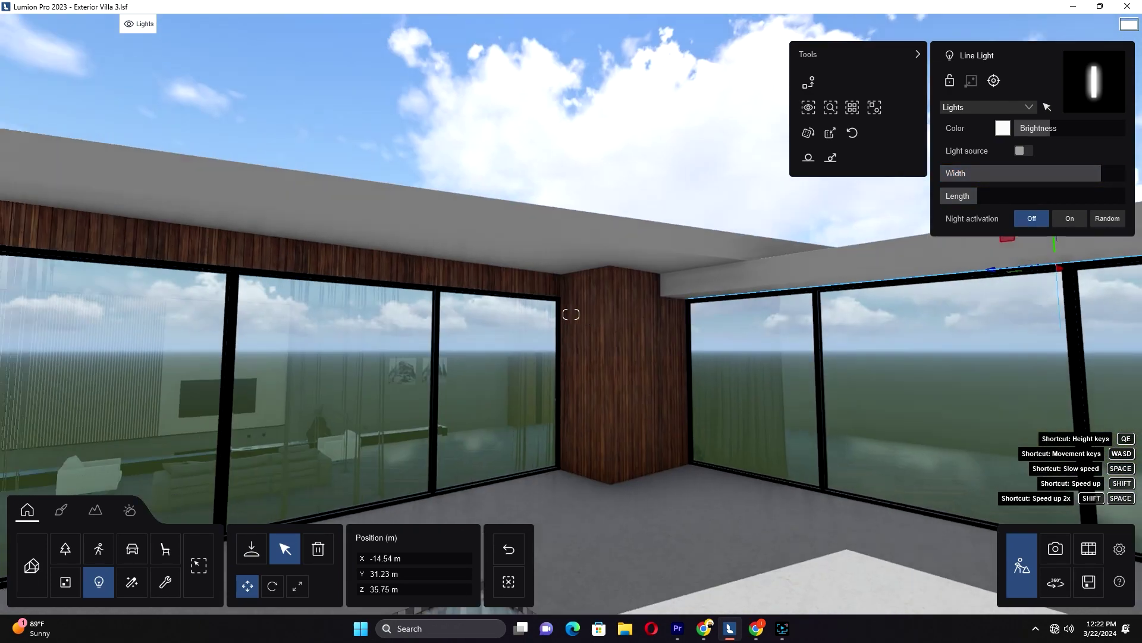
Place another Line Light under the overhang above the wood-framed sliding windows facing the pool, spanning the facade.
click(251, 549)
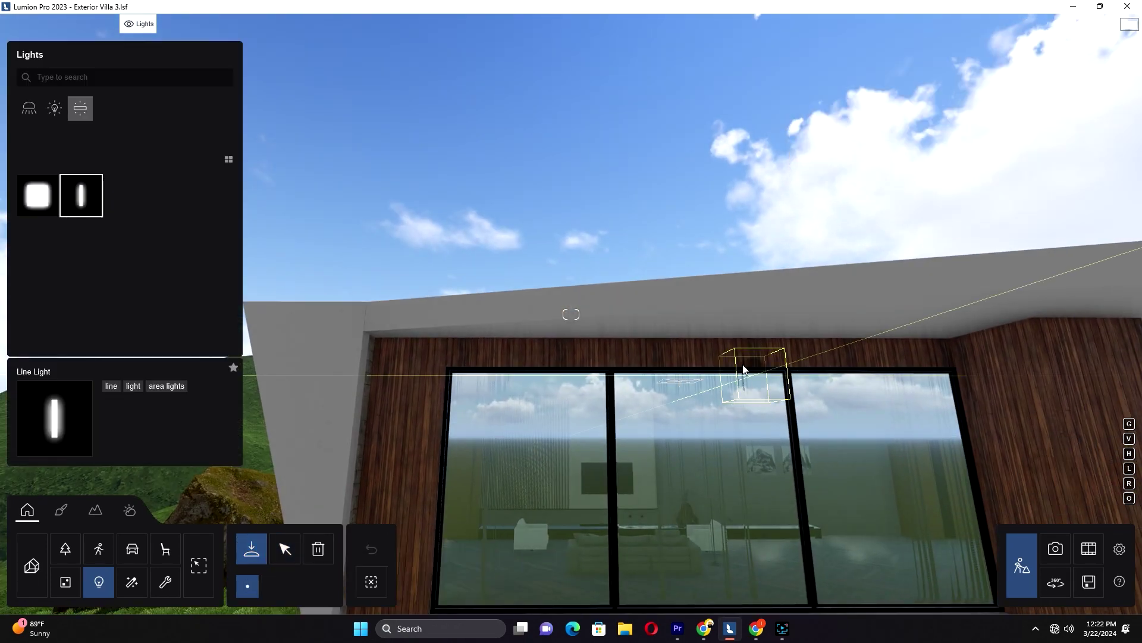
key(w)
click(680, 301)
click(285, 548)
key(s)
click(664, 307)
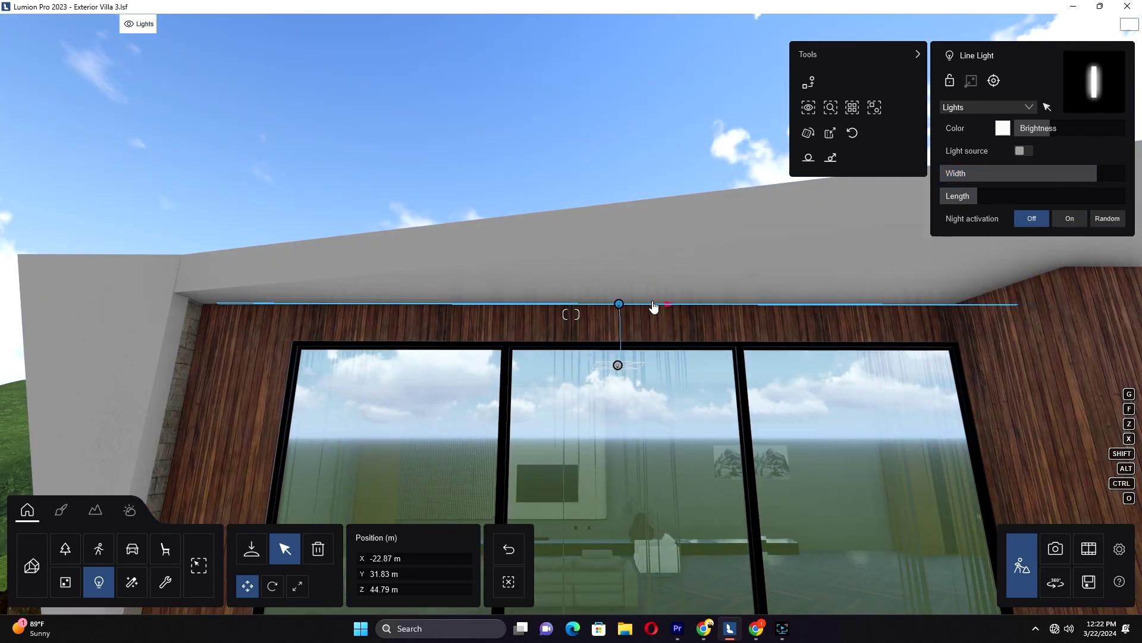
key(s)
right_drag(620, 310, 595, 410)
click(252, 548)
click(467, 369)
click(285, 548)
click(318, 548)
click(466, 369)
Place an Area Light at the pool and lower it below the water surface.
click(252, 548)
click(41, 194)
click(473, 424)
click(285, 548)
drag(466, 397, 474, 470)
Fine-tune the Area Light's height just above the pool floor, at Y 25.07 m.
right_drag(507, 571, 415, 280)
key(w)
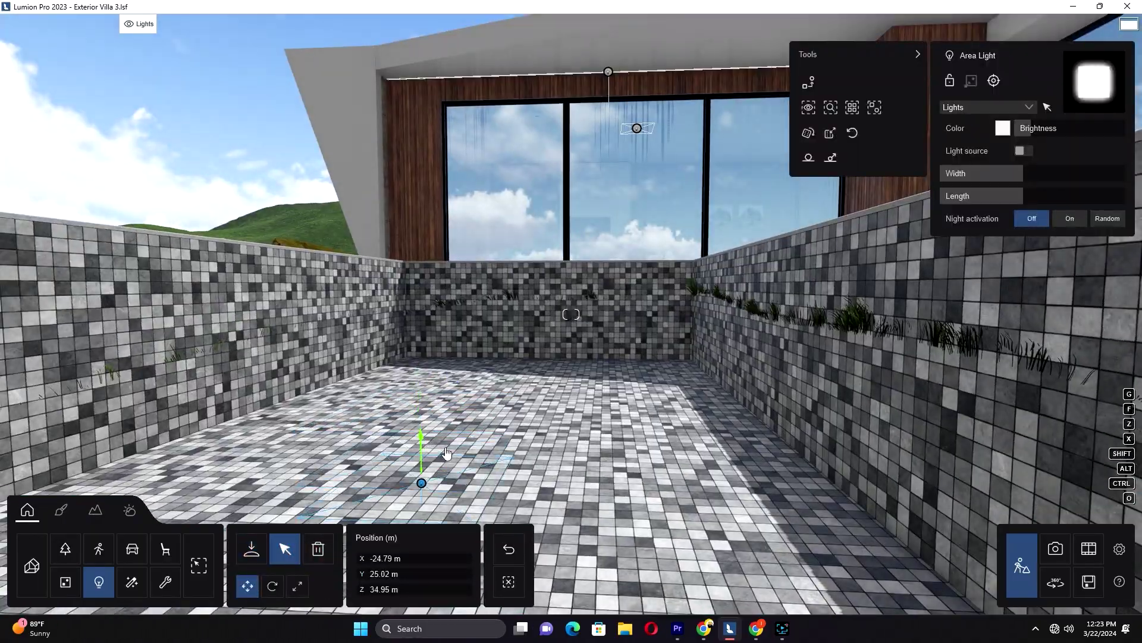
drag(432, 449, 432, 441)
key(e)
key(s)
mouse_move(526, 369)
right_down()
mouse_move(540, 455)
mouse_move(539, 351)
right_up()
right_drag(653, 324, 616, 322)
key(s)
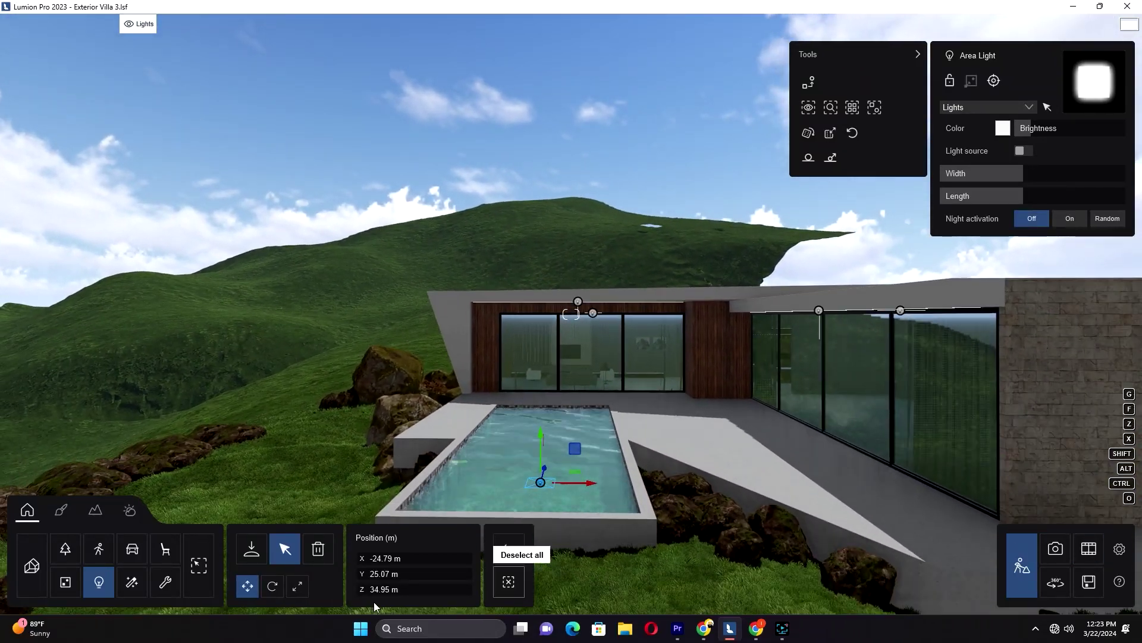
Place two LoungeChair 014 loungers side by side on the deck at the pool's far corner, facing the water.
click(99, 581)
click(166, 548)
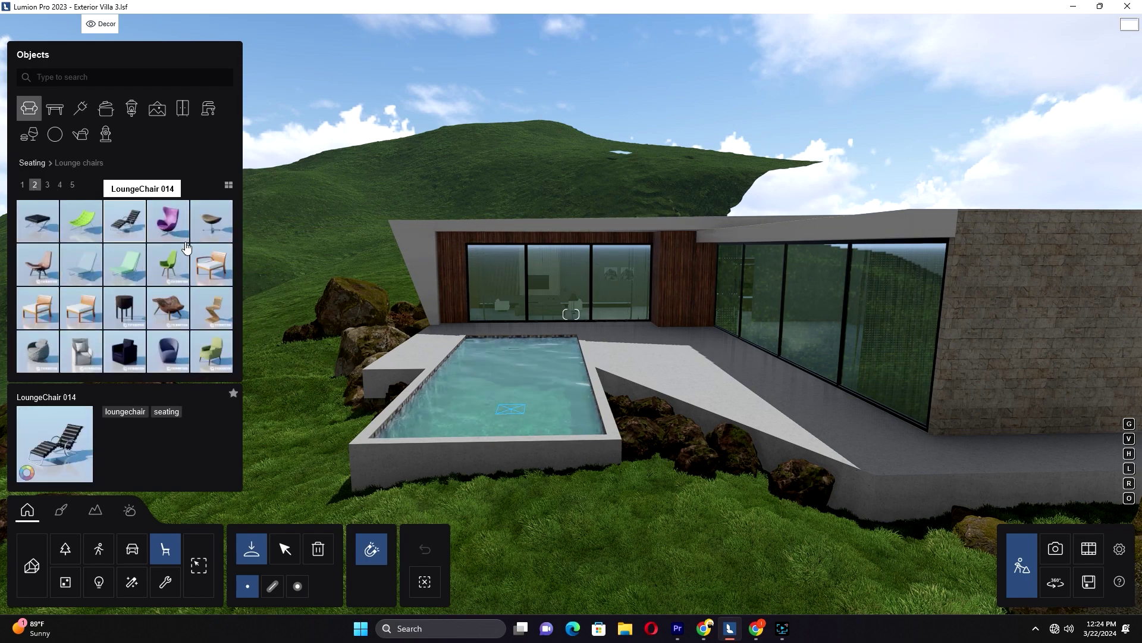
key(w)
right_drag(670, 391, 538, 346)
key(q)
key(r)
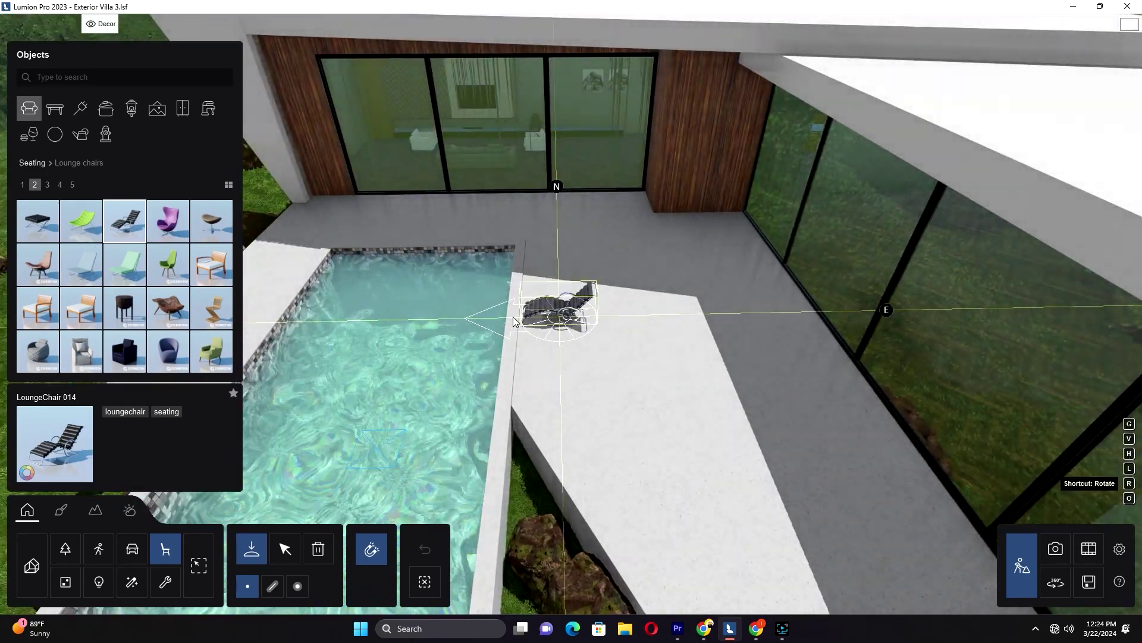
click(561, 277)
click(566, 314)
Place two more lounge chairs of a different model in line with the first pair along the poolside deck.
click(47, 184)
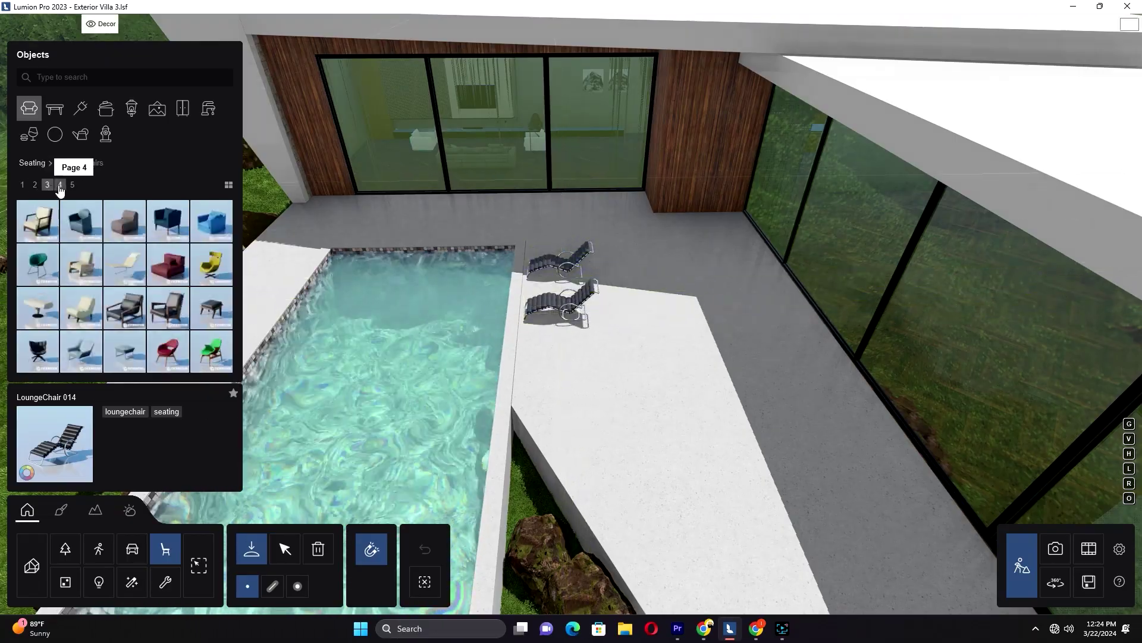
click(124, 264)
click(569, 348)
click(570, 399)
key(s)
right_drag(570, 398, 695, 476)
key(e)
key(a)
key(Escape)
Show the Plants layer and paint Ground Ivy 001 weeds over the lawn around the dark rocks.
right_drag(679, 292, 663, 361)
key(s)
key(d)
key(e)
click(69, 25)
click(58, 555)
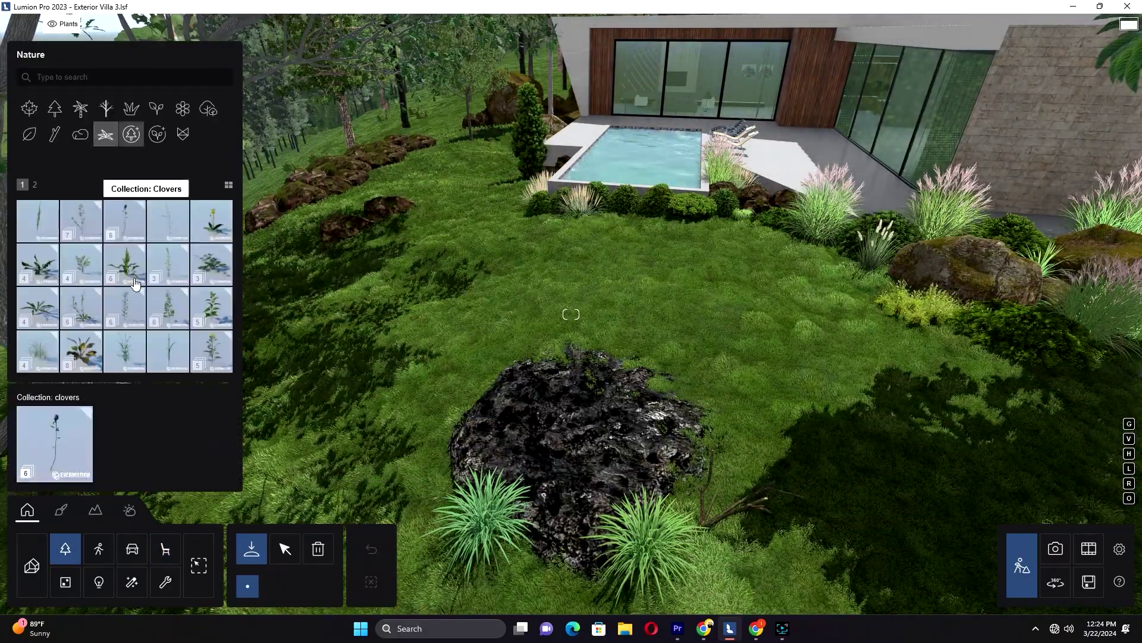
click(190, 221)
click(322, 586)
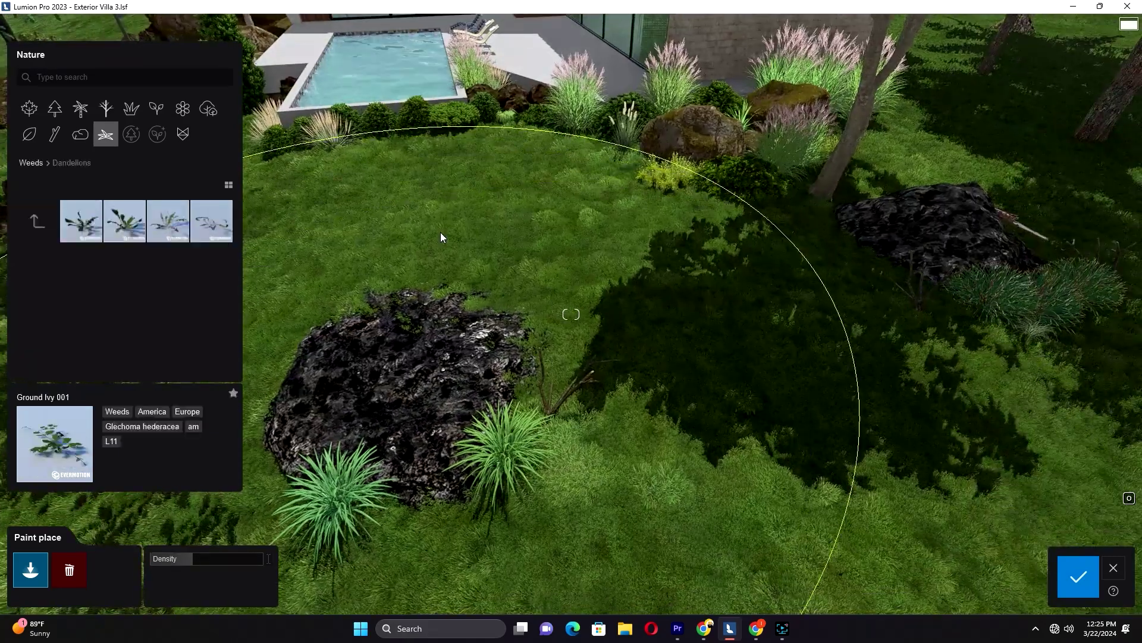
mouse_move(440, 234)
right_down()
mouse_move(526, 408)
mouse_move(624, 435)
right_up()
key(w)
click(37, 221)
click(90, 306)
click(323, 584)
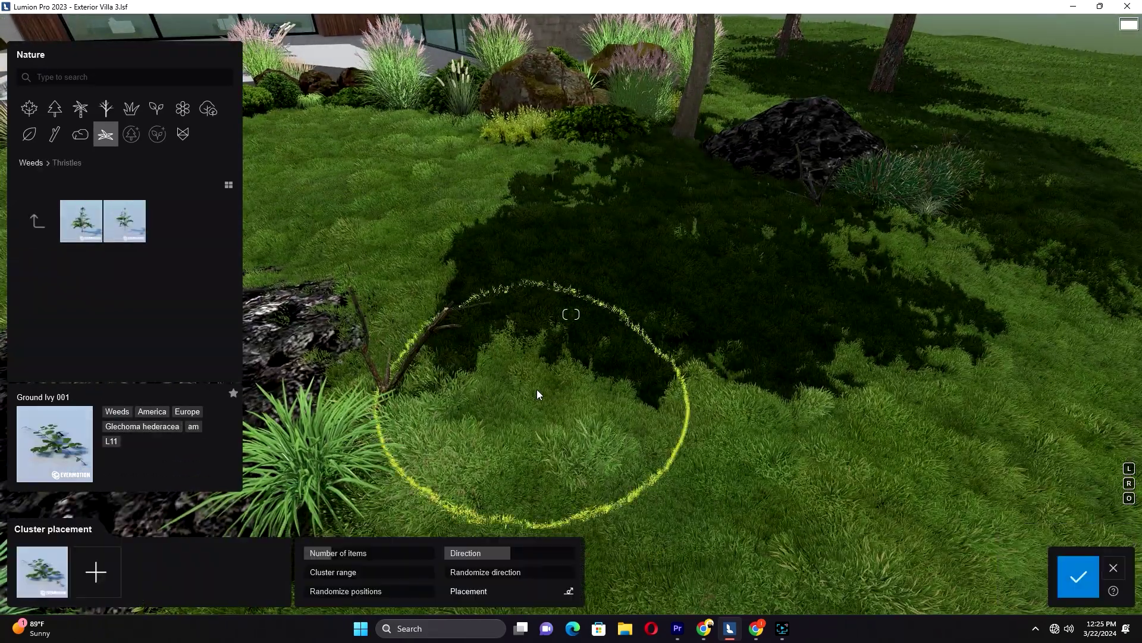
click(156, 108)
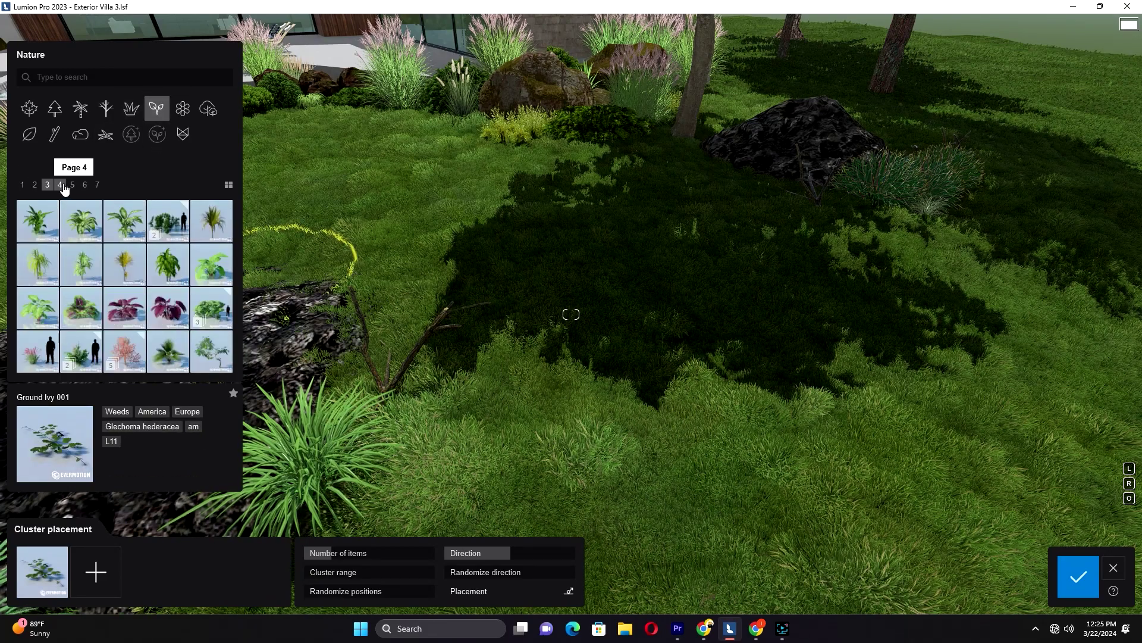
click(81, 351)
click(1113, 568)
Place a small leafy plant from the Plants library on the grass beside the dark rock with the bare branches.
click(82, 222)
right_drag(524, 381, 547, 321)
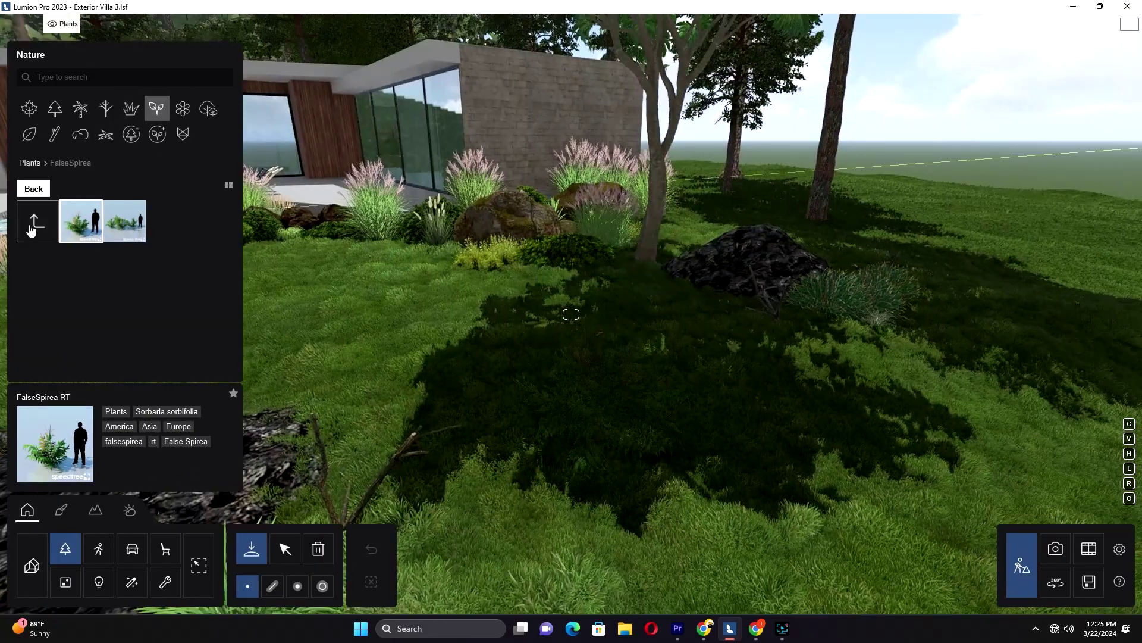
click(32, 225)
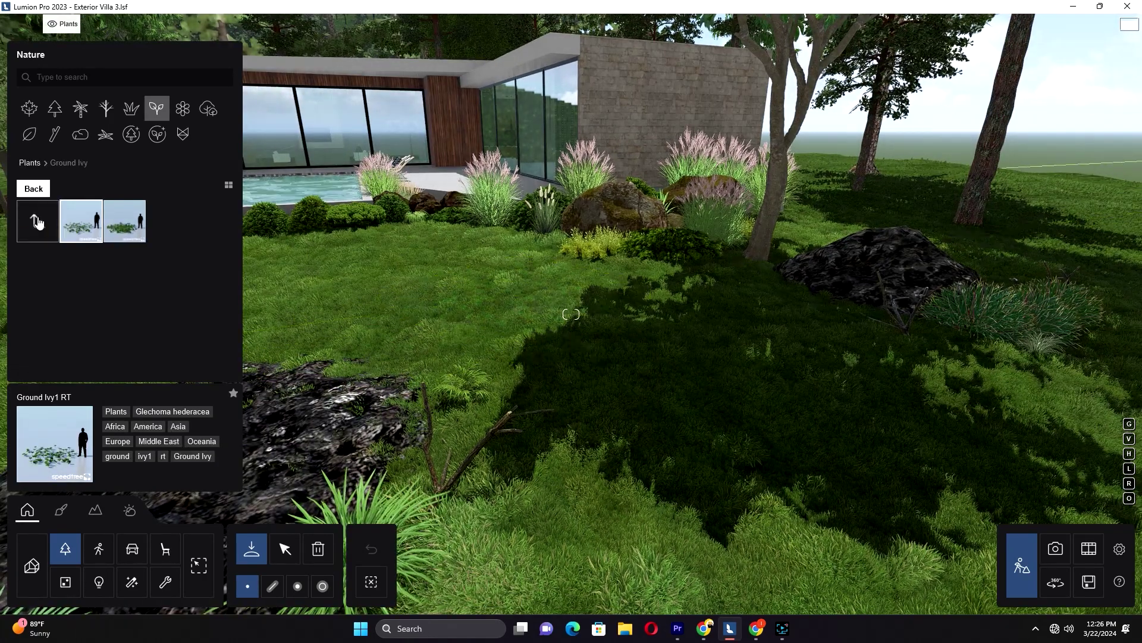
click(37, 221)
click(97, 185)
click(84, 184)
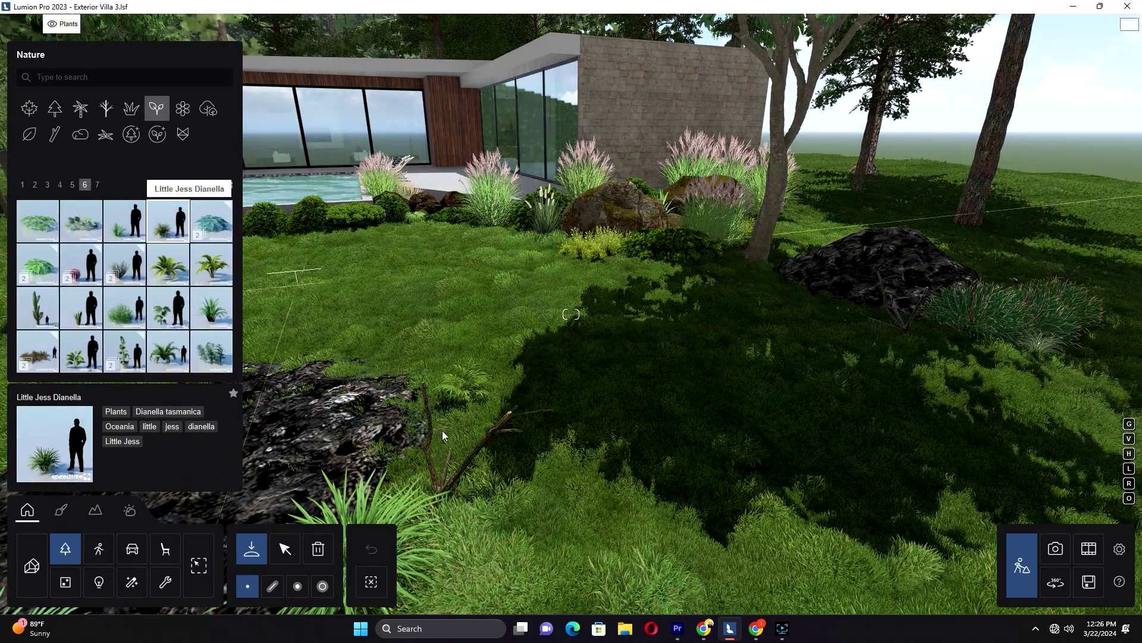
Darken the color of the lawn's grass material, Material #271, to a muted dark green and save the change.
key(s)
right_drag(684, 455, 624, 411)
click(62, 510)
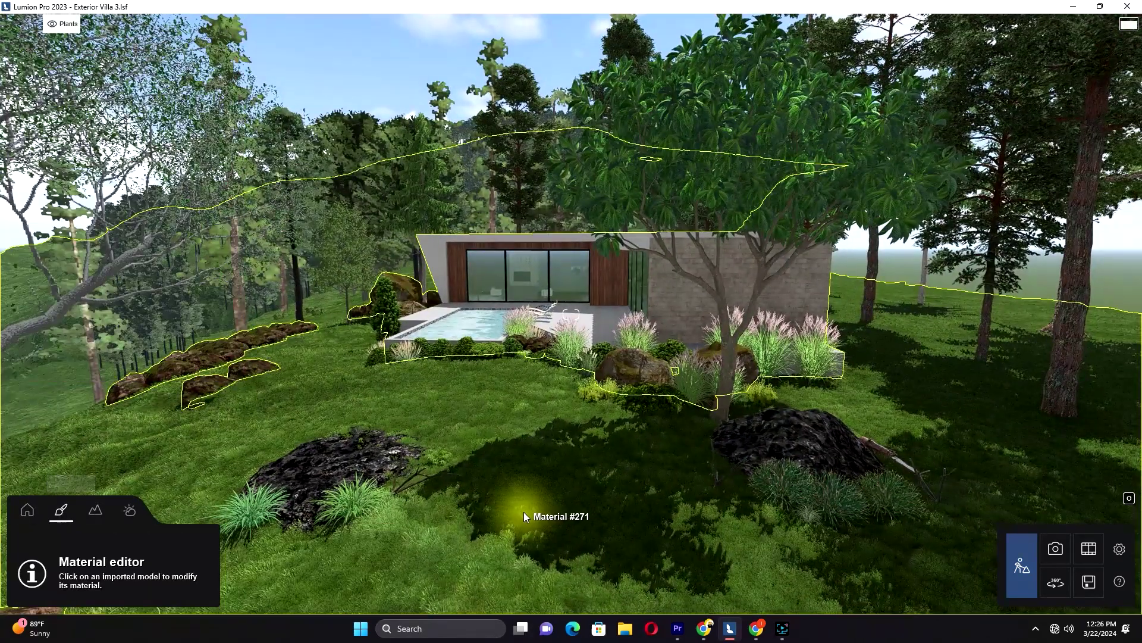
click(524, 516)
drag(291, 179, 281, 190)
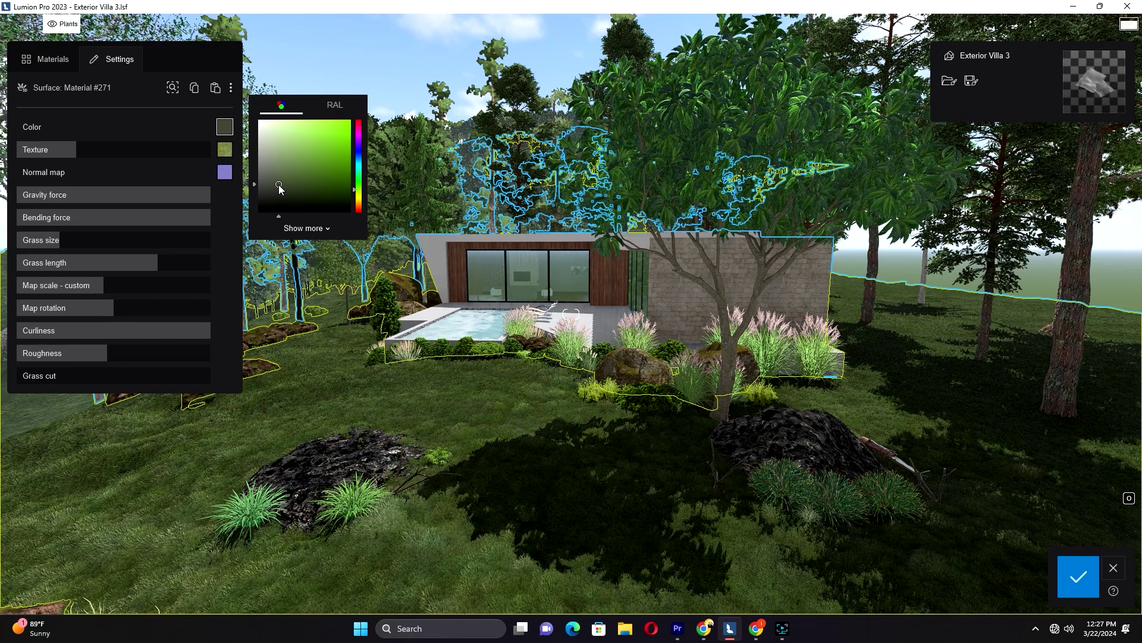
click(1078, 576)
Apply the Realistic style to the 1 - Photo view.
click(1055, 548)
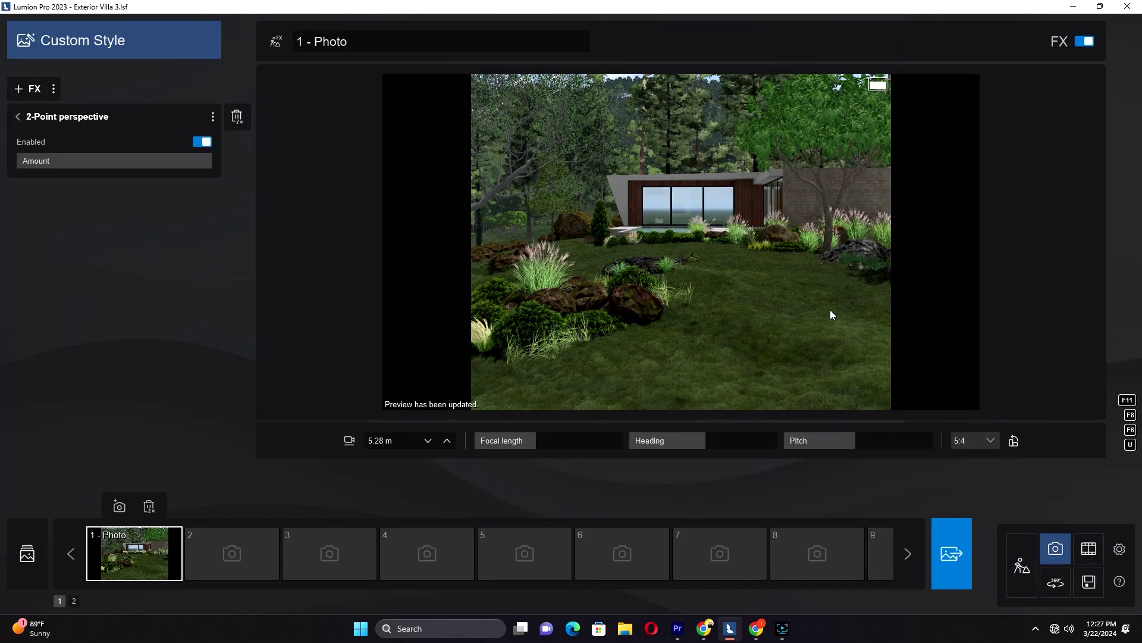
click(113, 40)
click(595, 250)
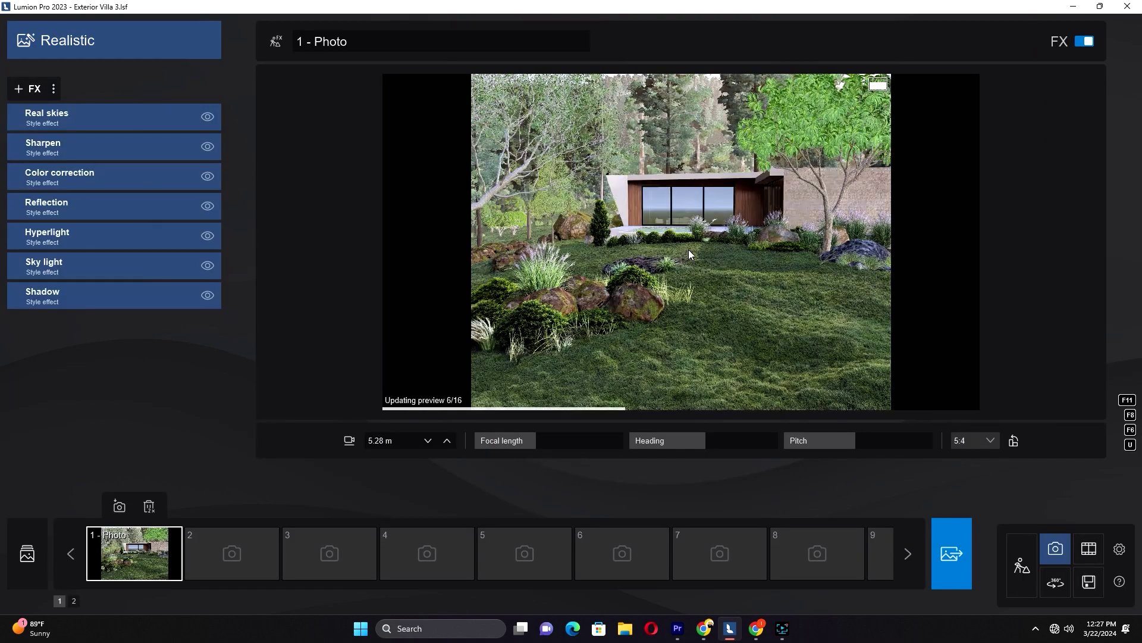
Try the overcast HDRI mud_road_puresky_16k.hdr as the Real skies background and remove the file again.
click(158, 128)
click(56, 186)
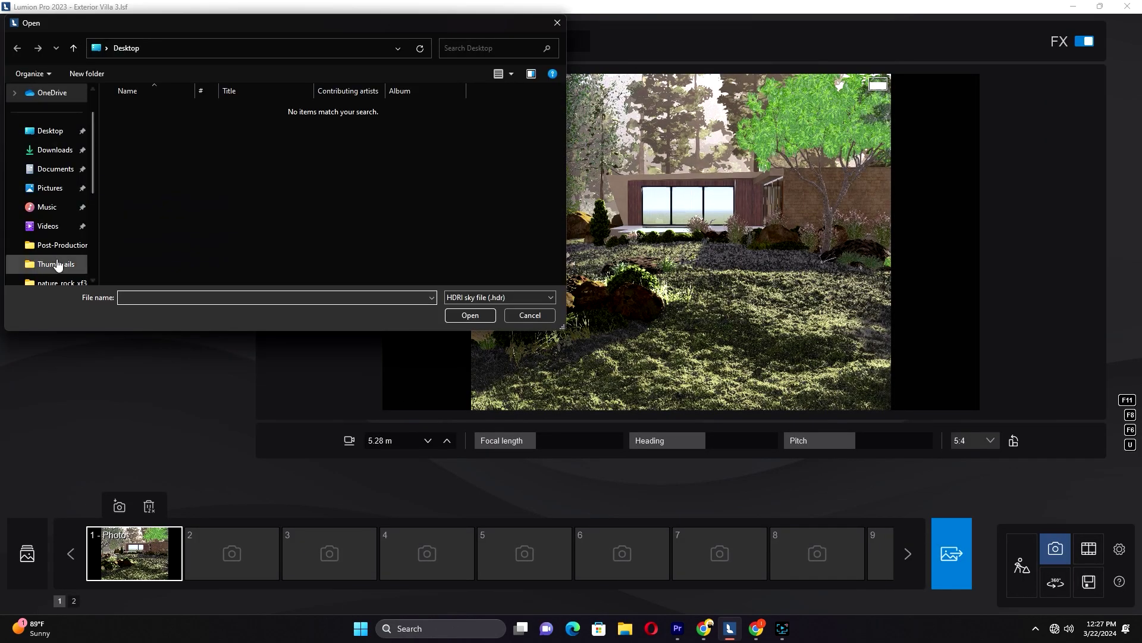
double_click(142, 153)
double_click(279, 150)
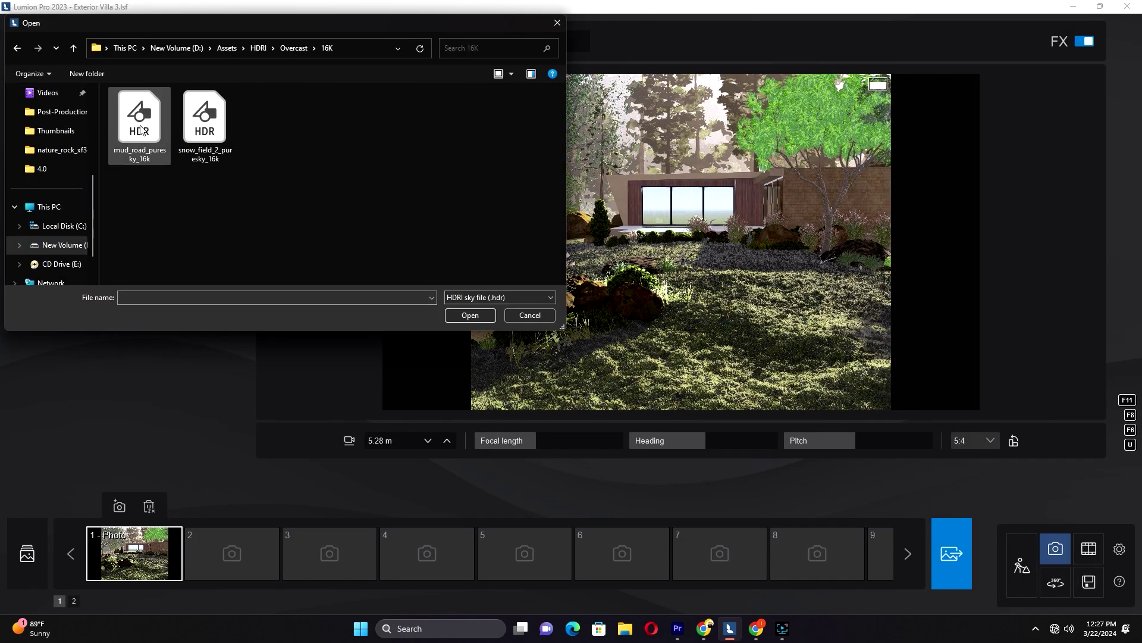
double_click(153, 129)
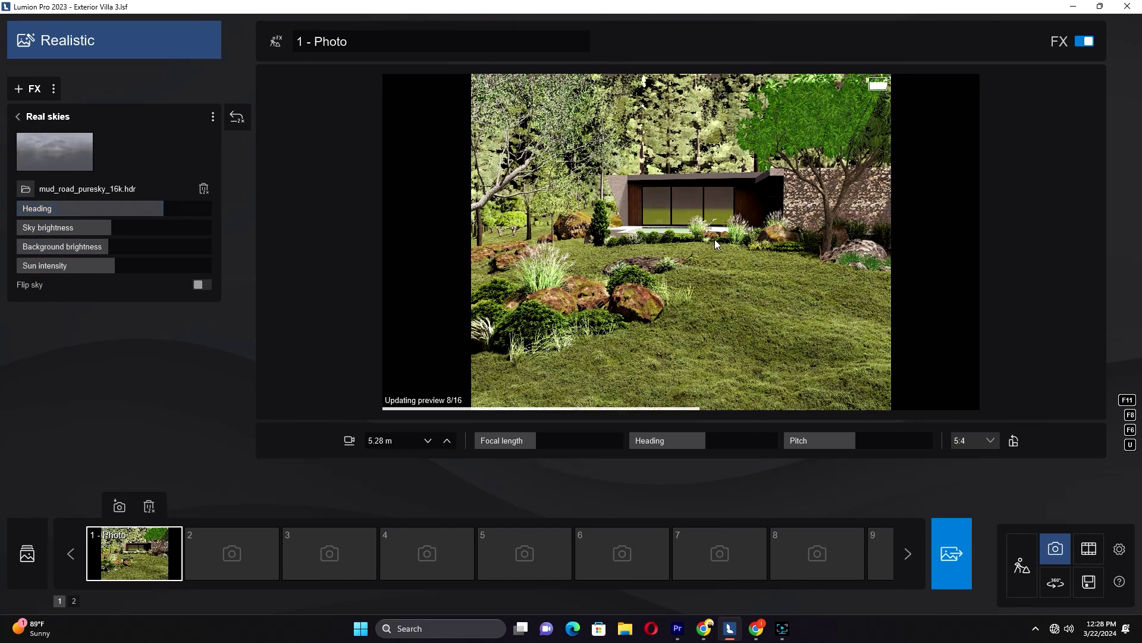
click(203, 188)
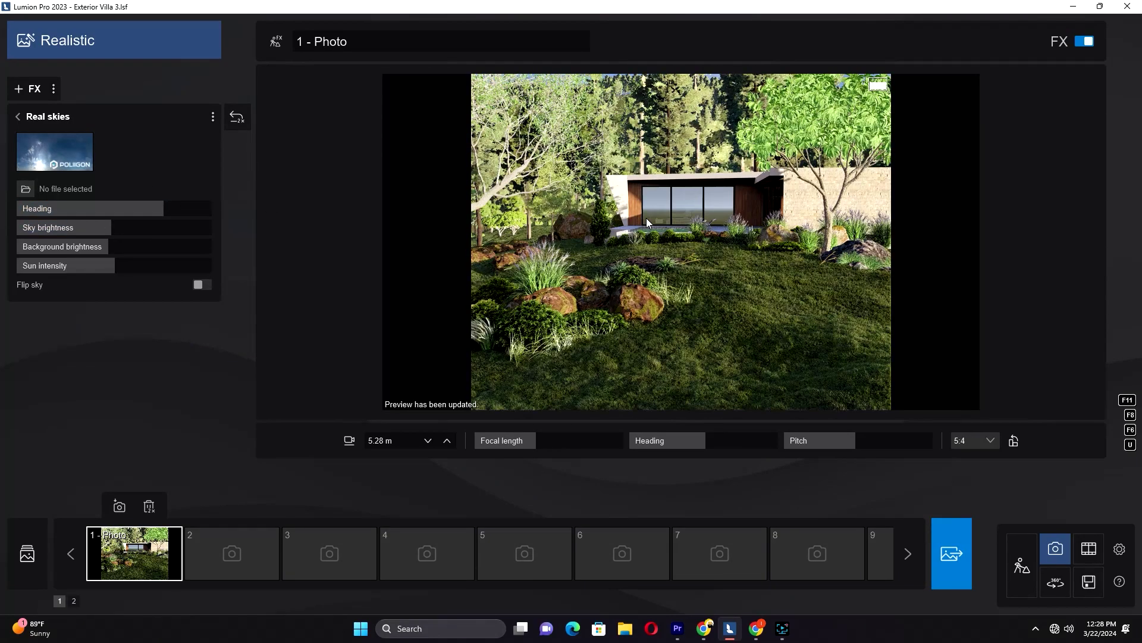
Reset the Real skies effect to its style defaults, adjust the sky heading and refresh the photo preview.
click(236, 117)
click(90, 117)
drag(100, 207, 113, 229)
click(751, 269)
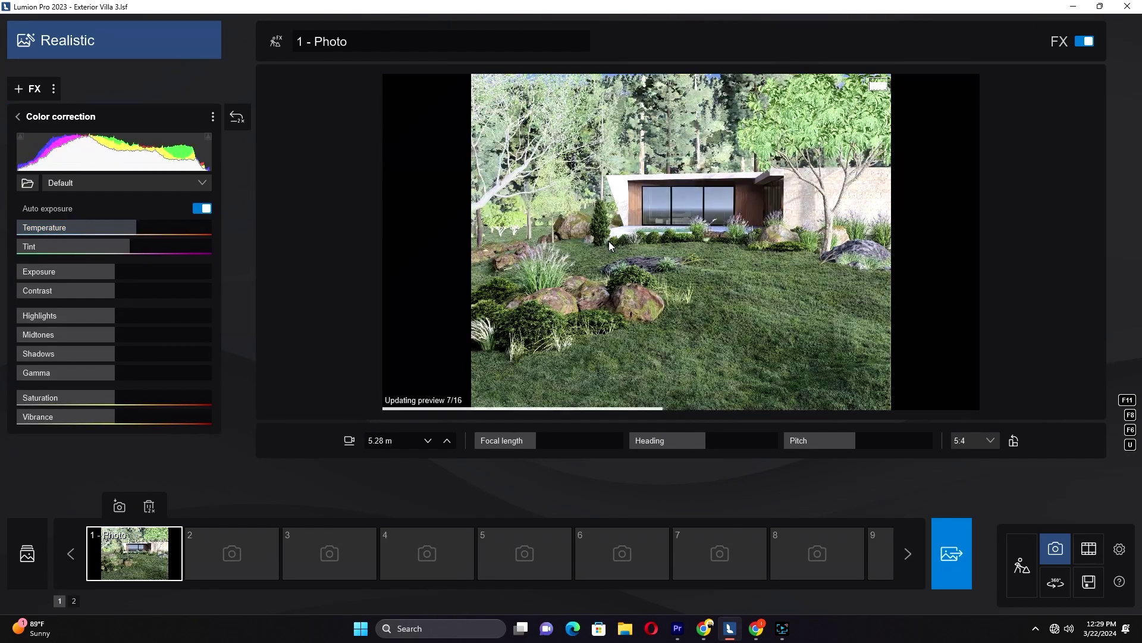
Raise the exposure slightly in the Color correction effect and refresh the photo preview.
drag(115, 271, 128, 271)
click(586, 261)
click(726, 262)
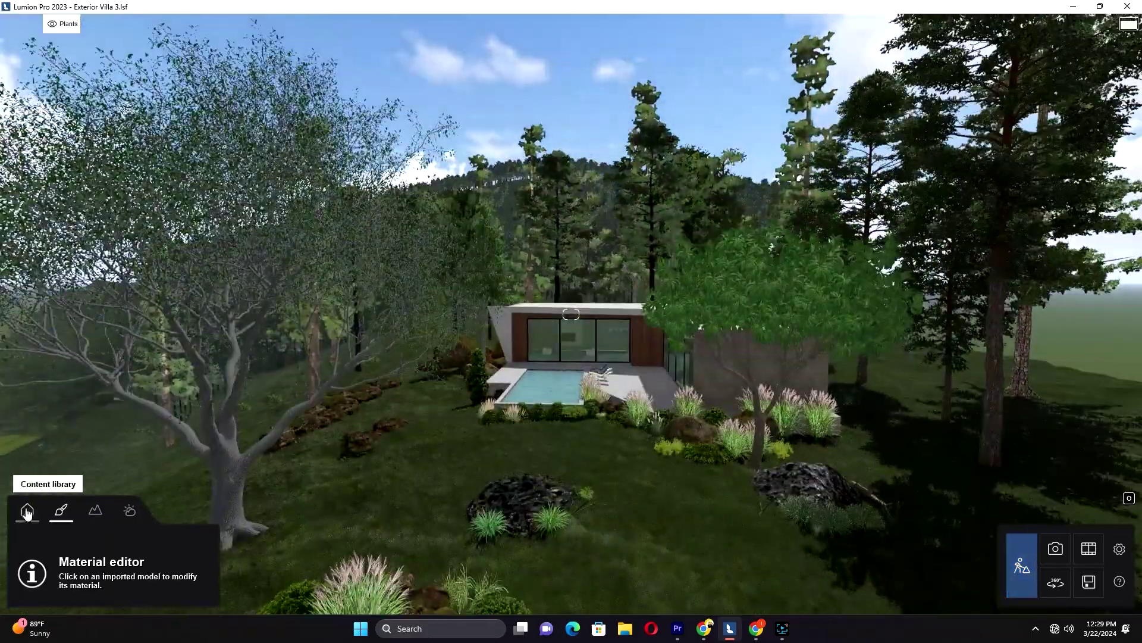
Lighten the green of the lawn's grass material slightly and save the change.
click(224, 127)
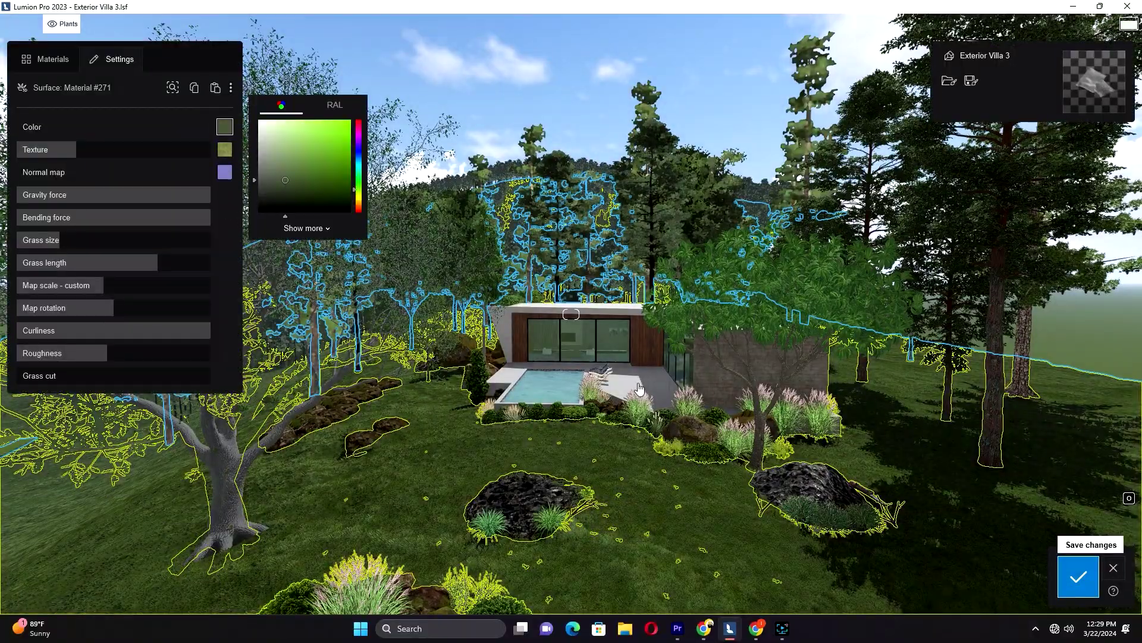
click(1079, 576)
Remove a tree behind the villa's roof and plant a row of fine-detail spruces there, including Spruce 003.
key(shift+w)
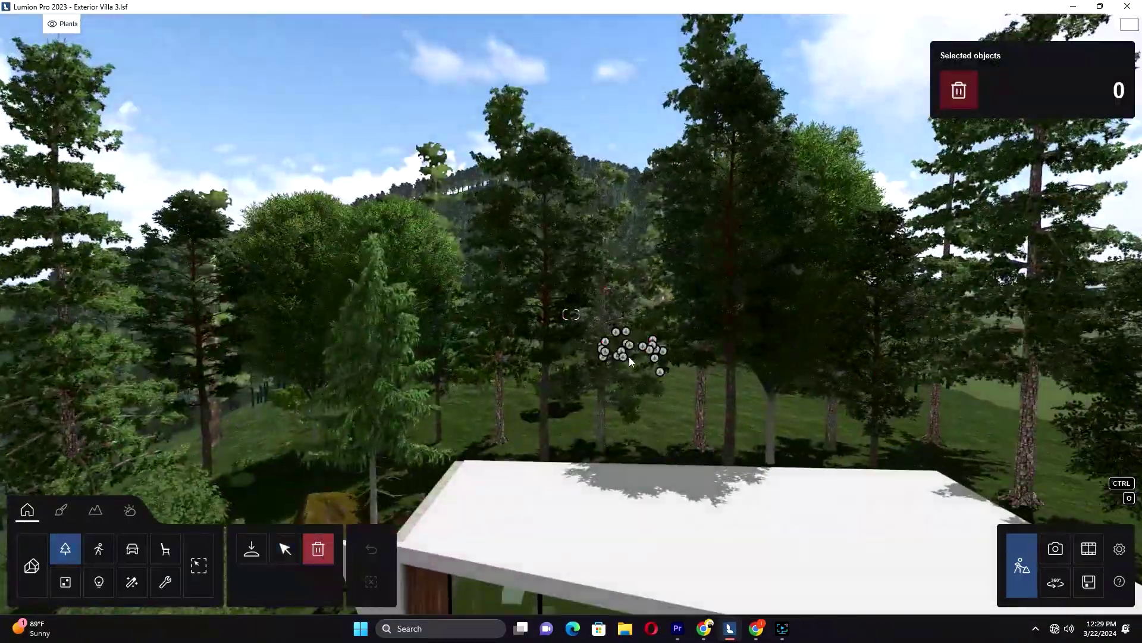
key(shift+w)
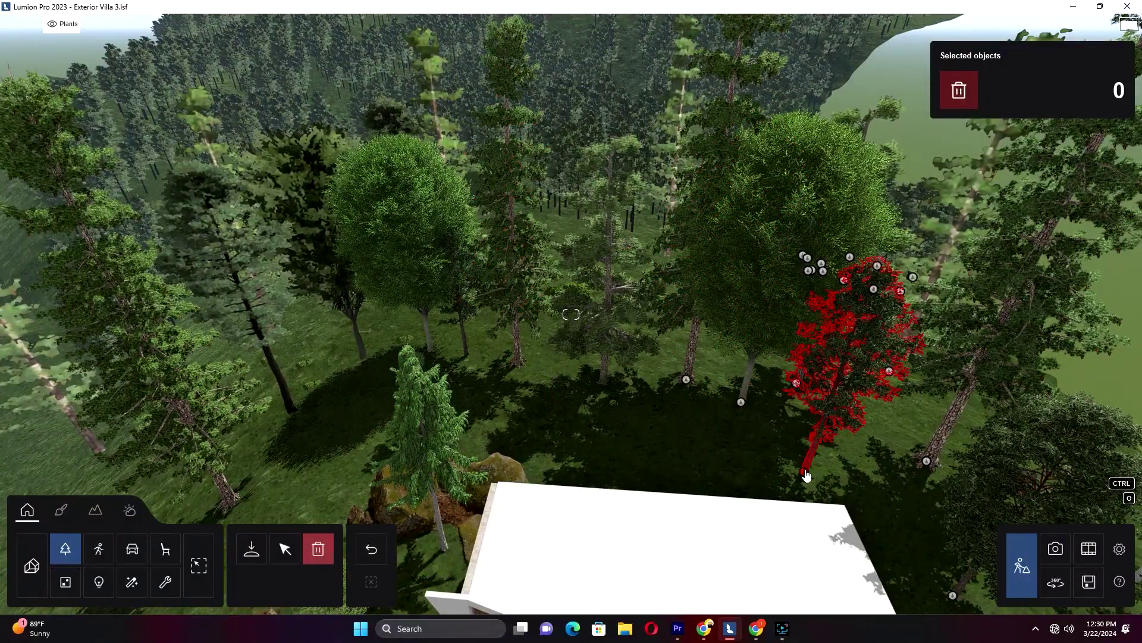
click(252, 548)
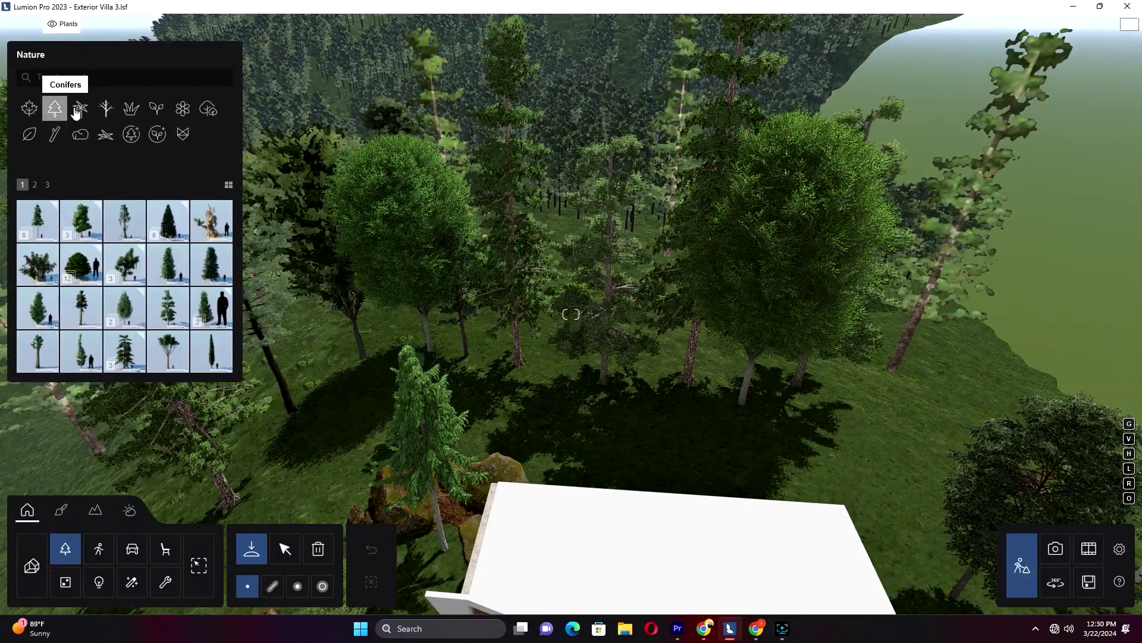
click(134, 136)
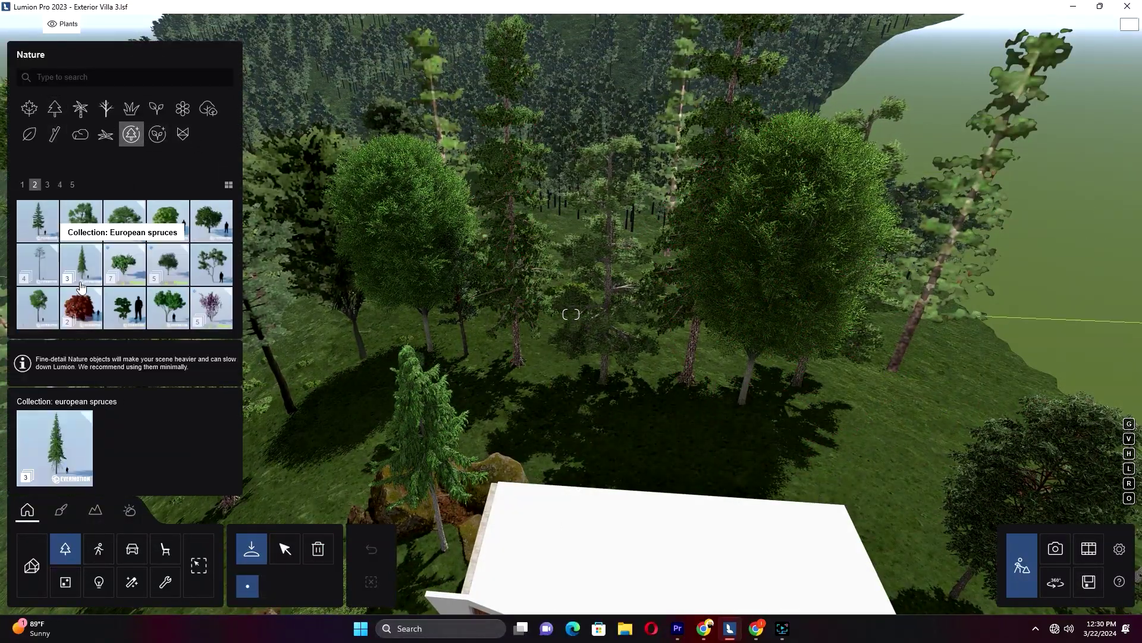
click(82, 287)
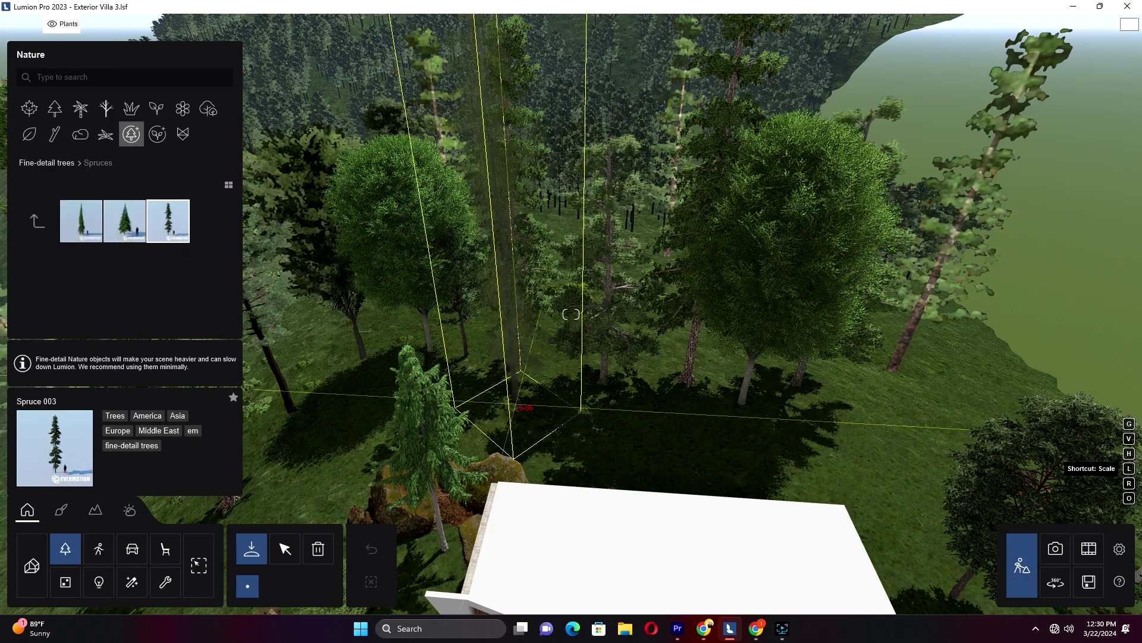
click(575, 443)
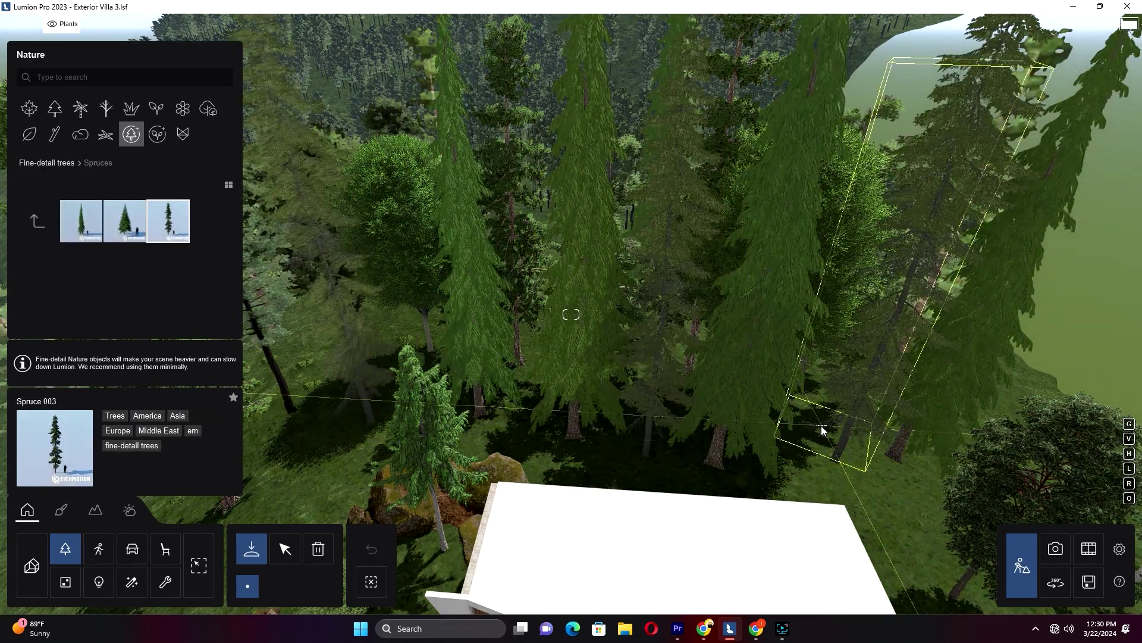
right_drag(650, 461, 576, 461)
right_drag(684, 415, 742, 441)
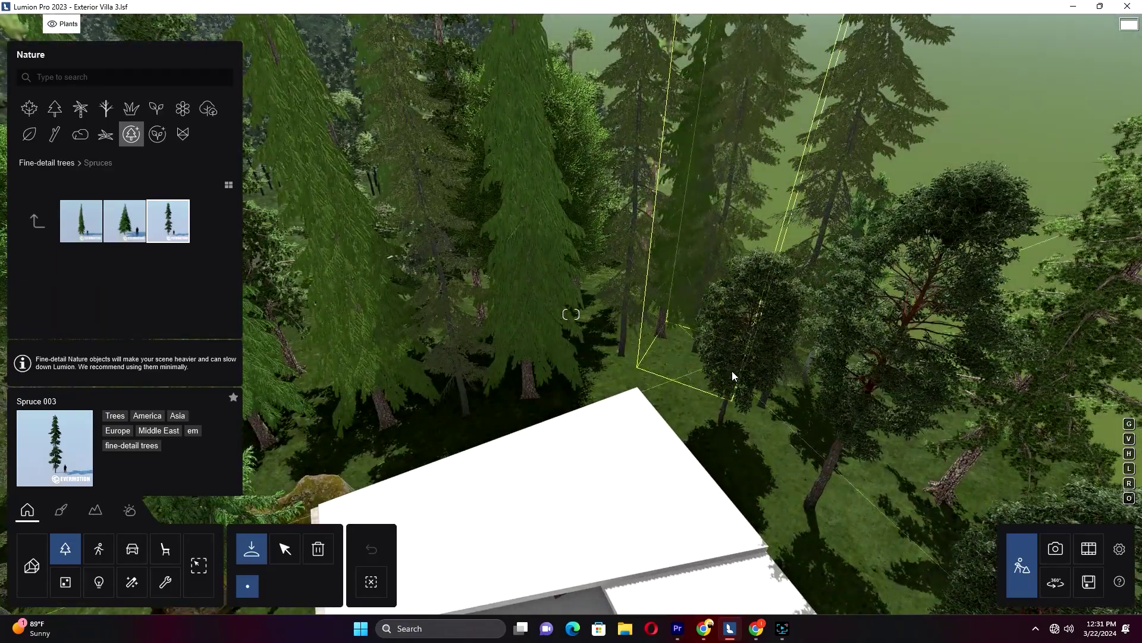
right_drag(706, 359, 470, 415)
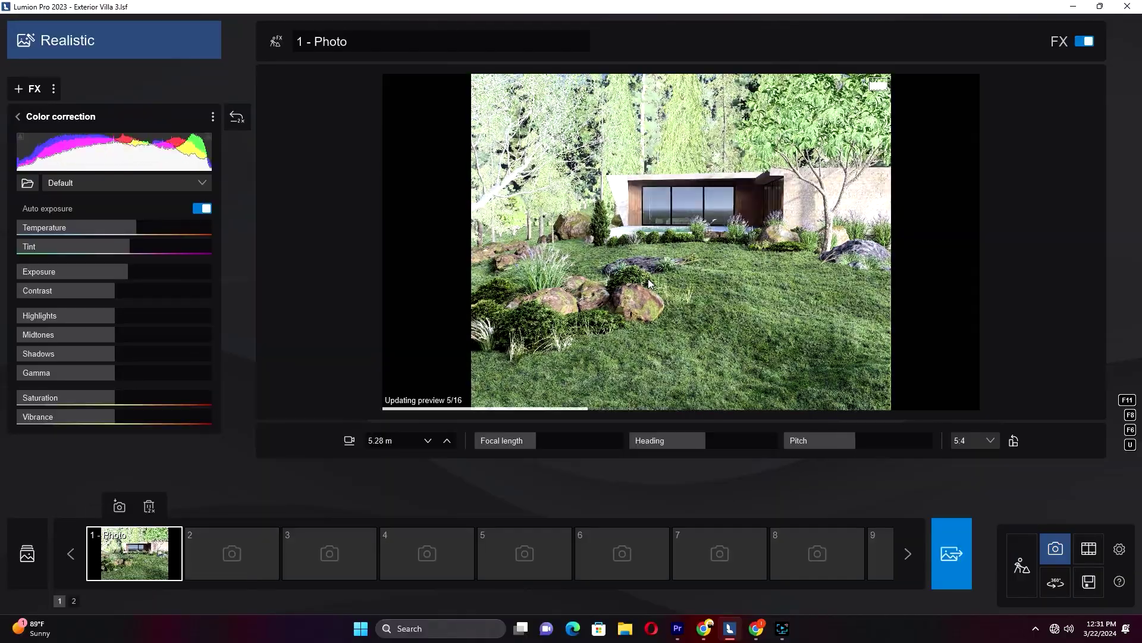
Check the editor's image quality settings and set the photo's Color correction temperature to 126%.
click(1127, 557)
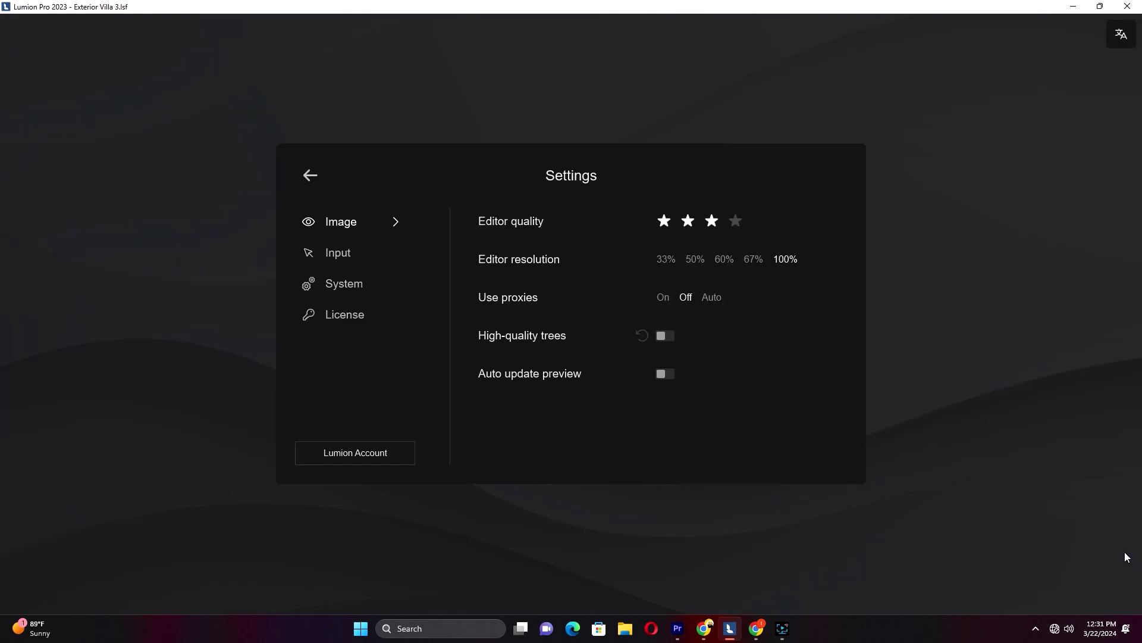
key(Escape)
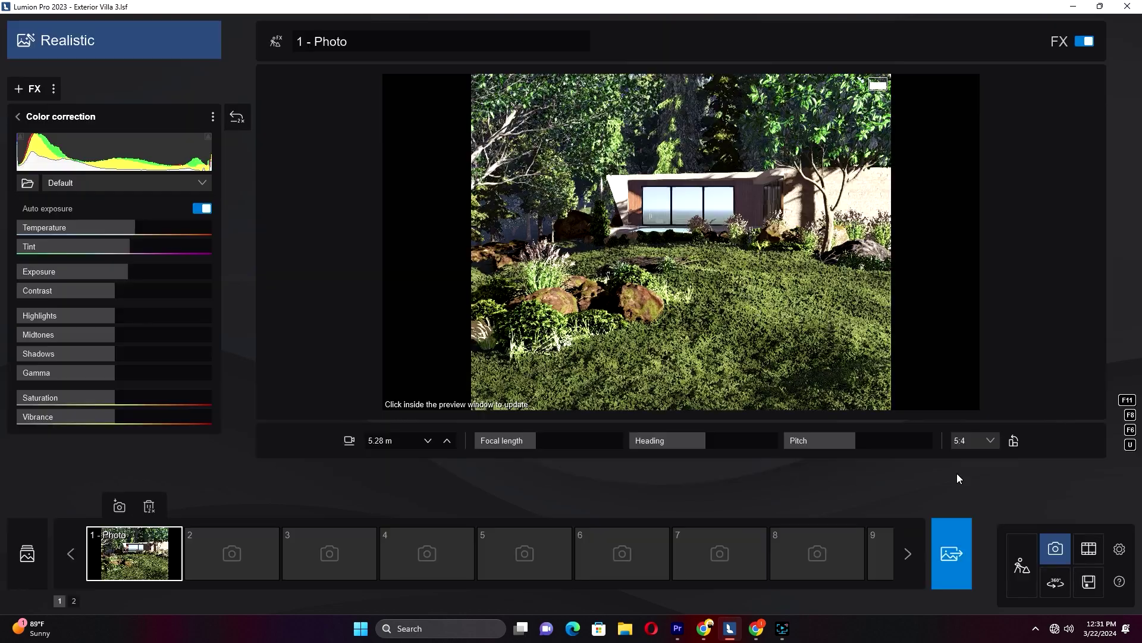
drag(135, 228, 139, 227)
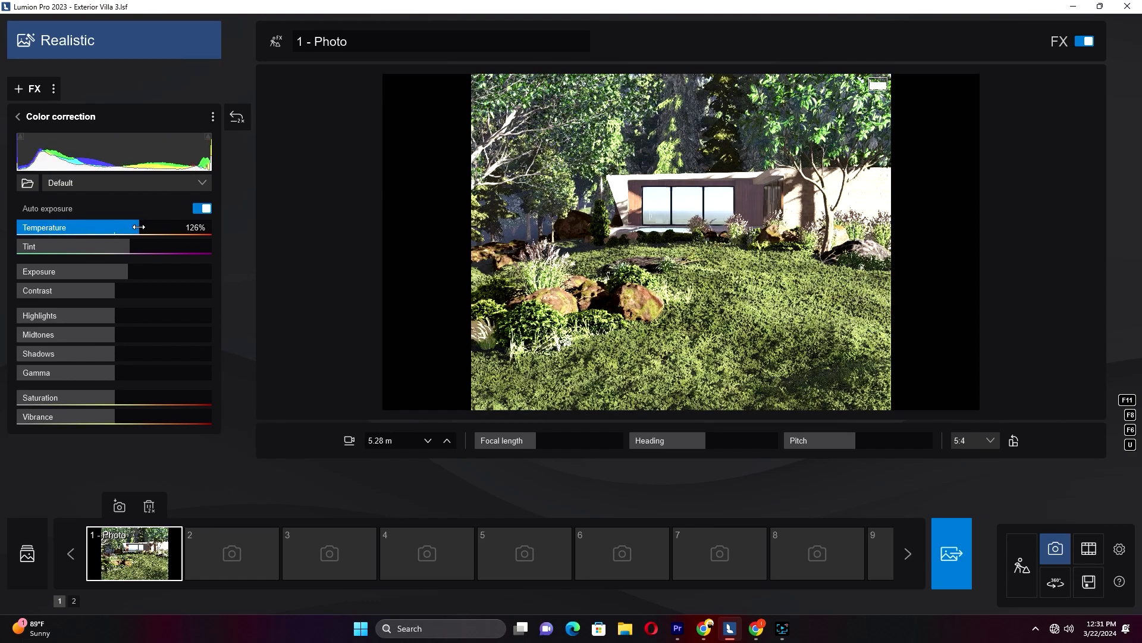
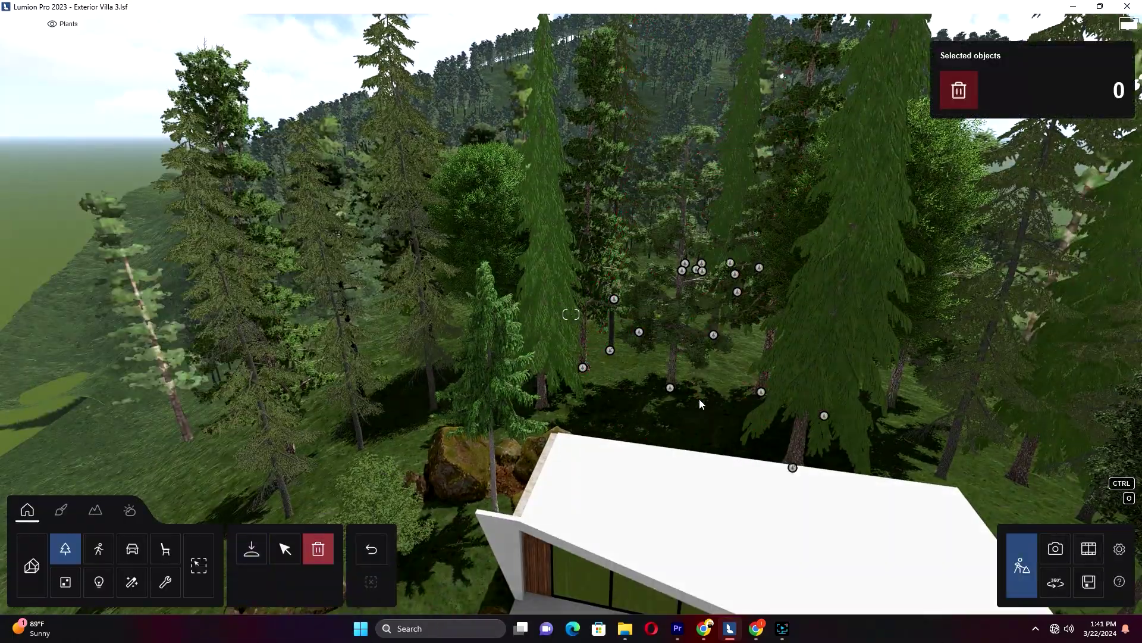
Delete unwanted trees from the group behind the villa's roof and return to the photo view.
click(670, 387)
right_drag(671, 388, 766, 420)
click(699, 451)
right_drag(700, 451, 814, 452)
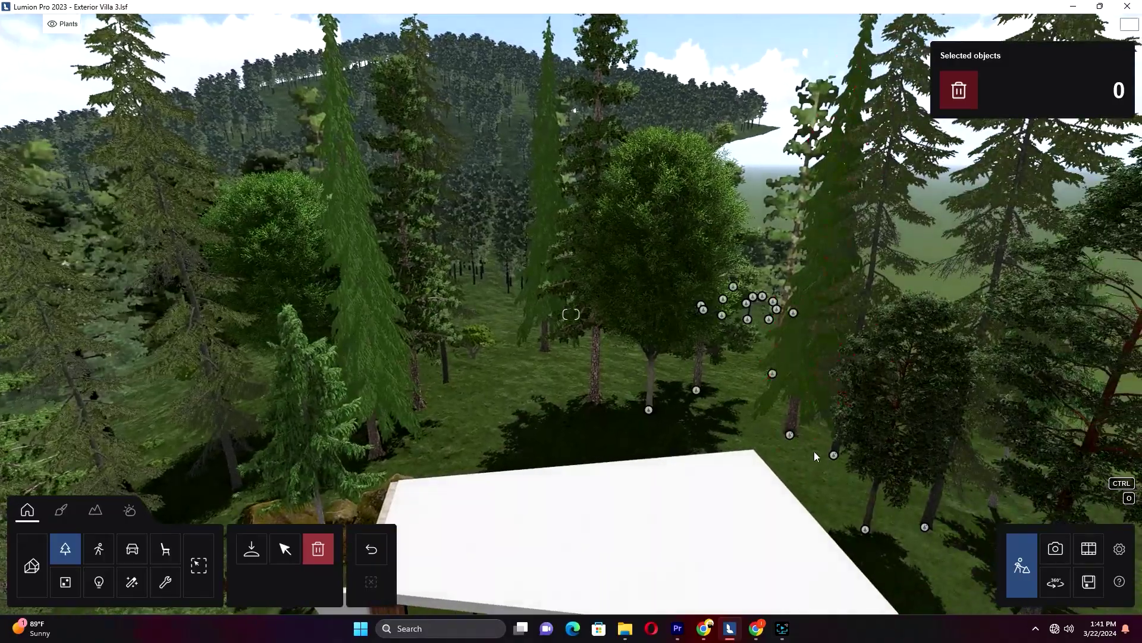
click(1055, 553)
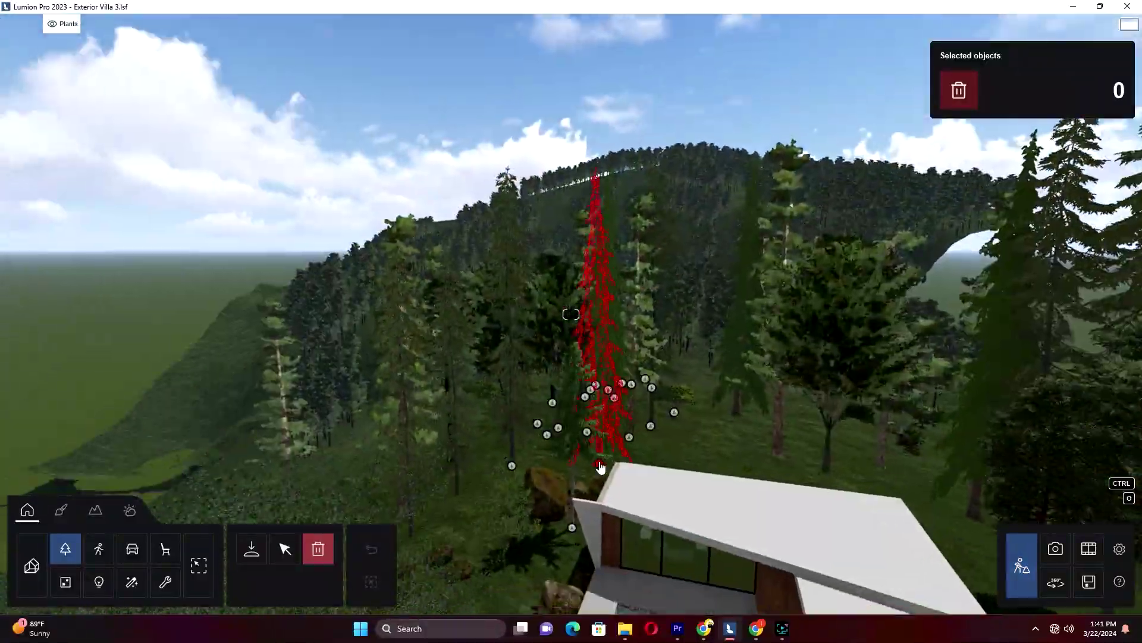
Remove the tall tree directly behind the roof's corner, return to the photo view and check the editor quality settings.
click(601, 405)
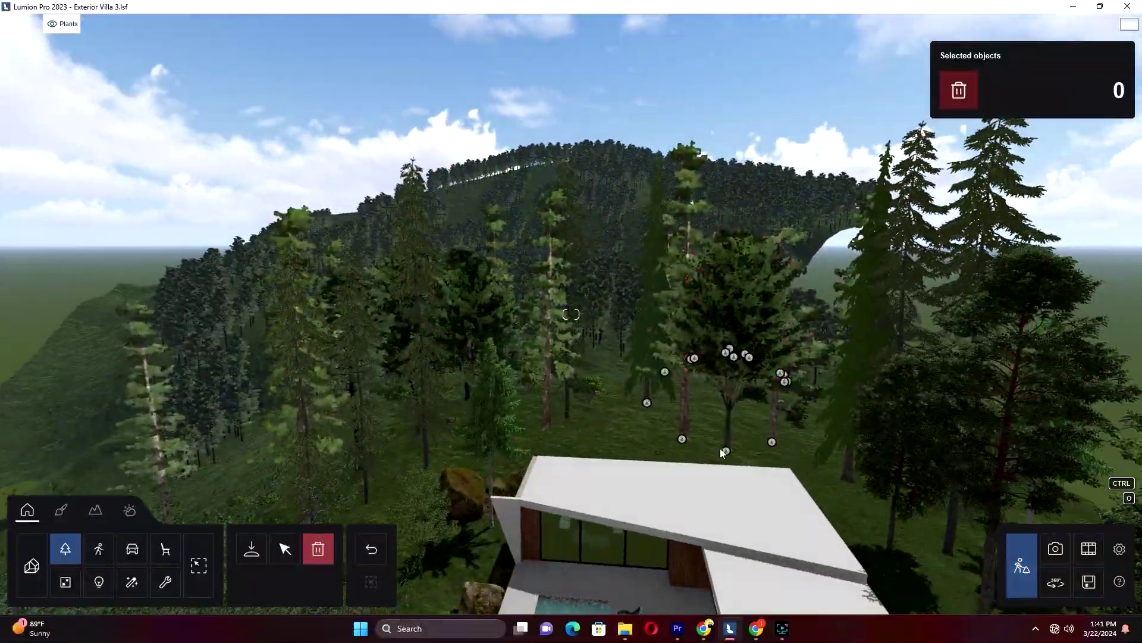
click(1055, 548)
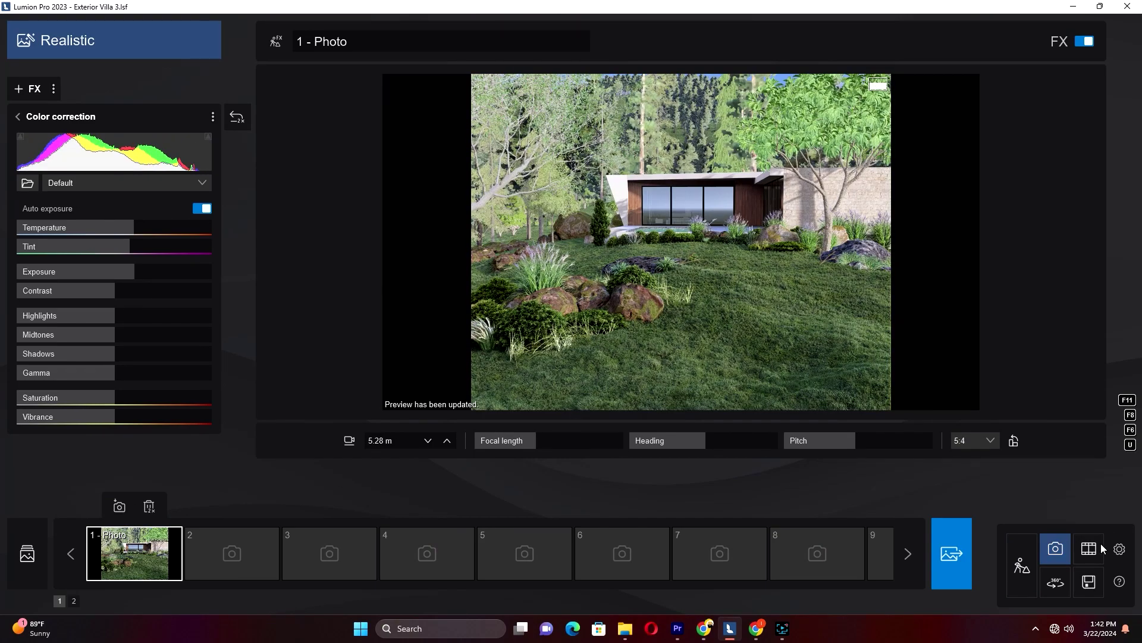
click(1105, 550)
click(307, 175)
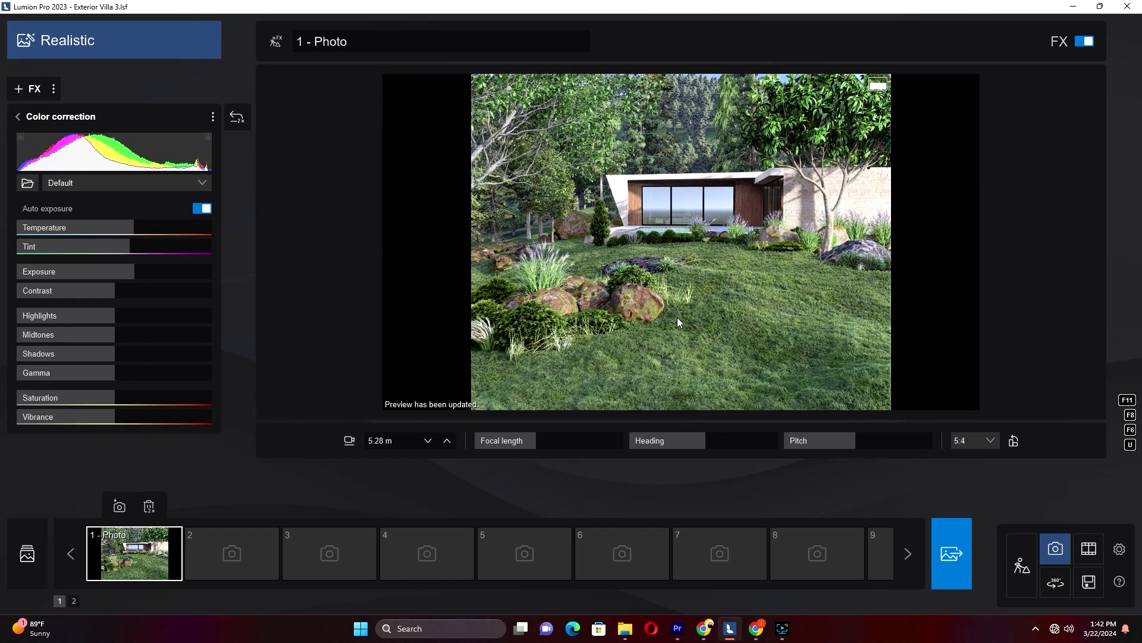
Set the photo's aspect ratio to 1:1 and its camera height to 5.40 m.
click(1014, 441)
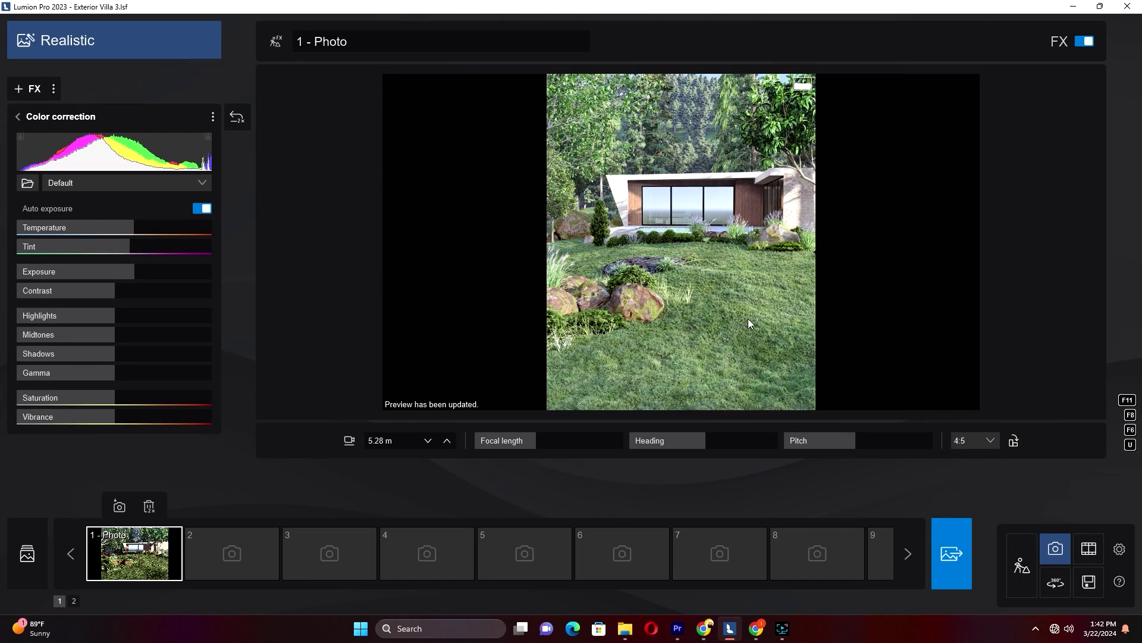
click(990, 440)
click(982, 471)
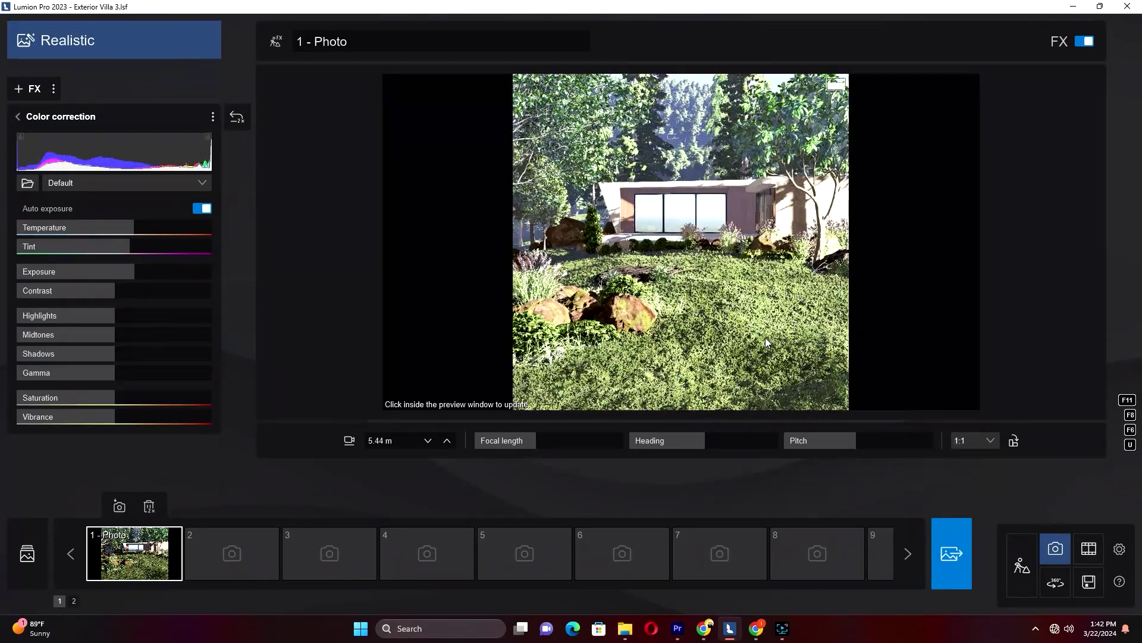
click(382, 441)
click(447, 443)
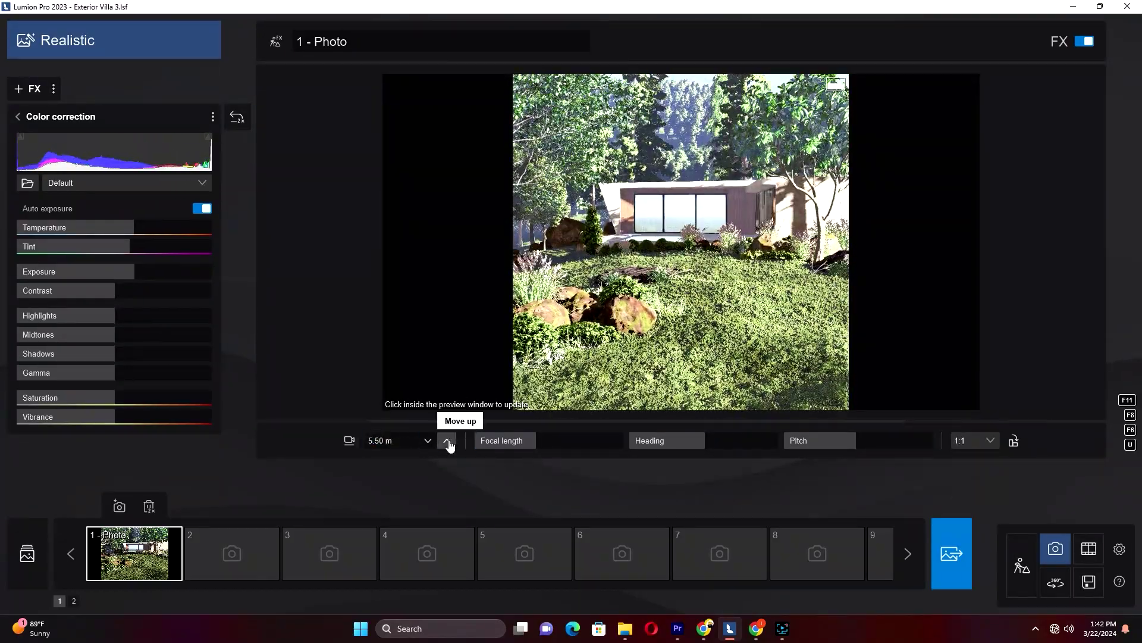
click(429, 443)
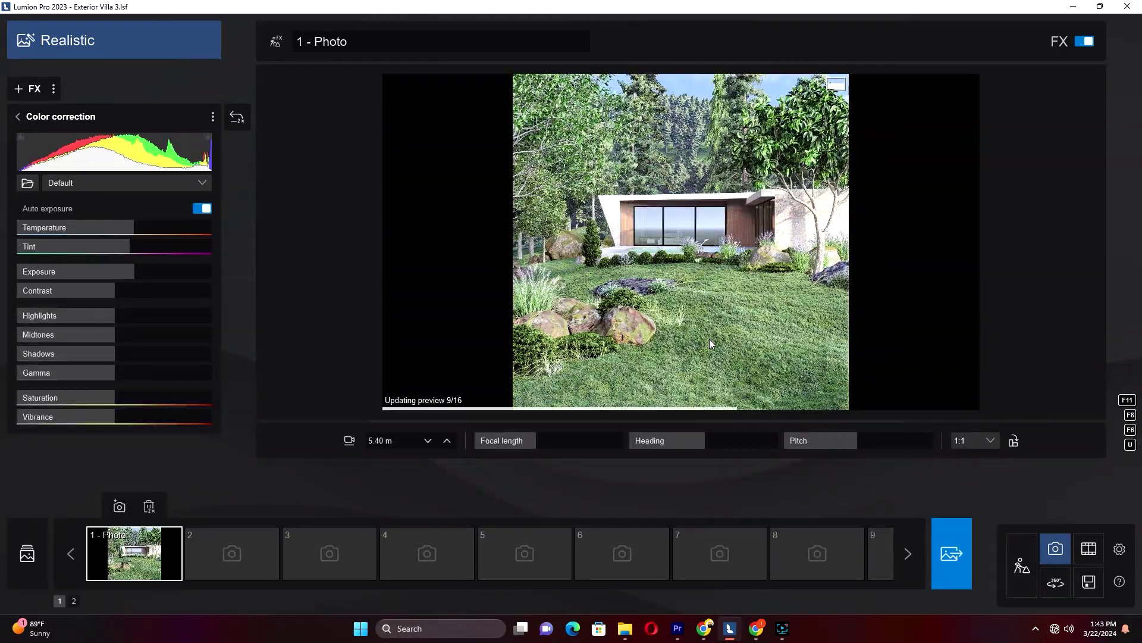
Turn off Auto exposure in the Color correction effect, raise the exposure, and retune the temperature and tint.
double_click(135, 227)
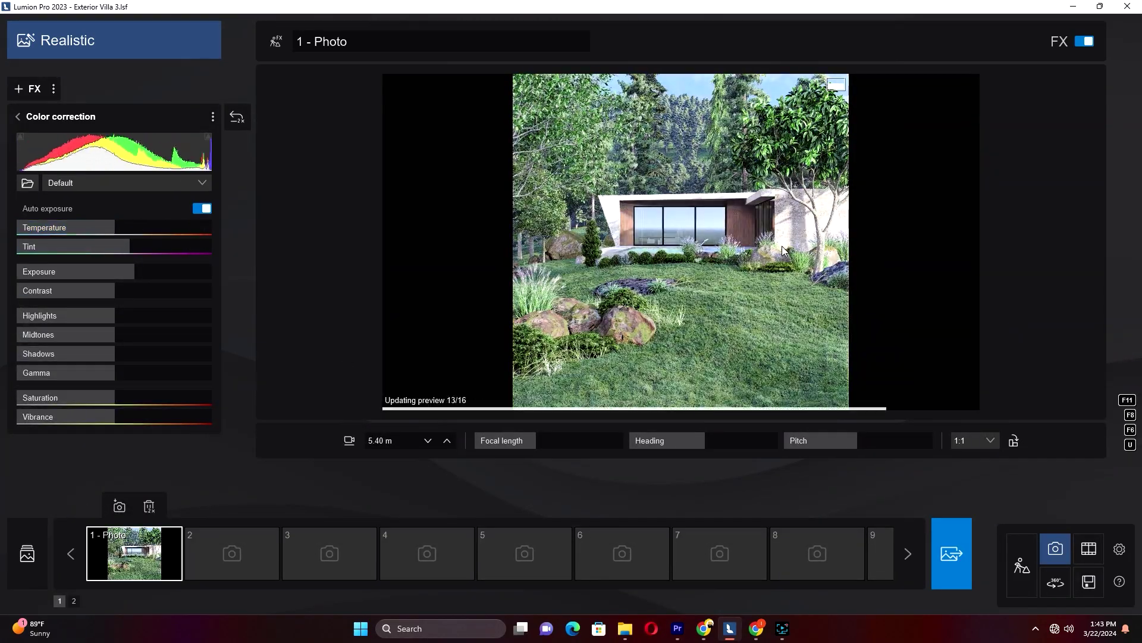
click(202, 209)
drag(134, 273, 175, 272)
drag(135, 229, 148, 230)
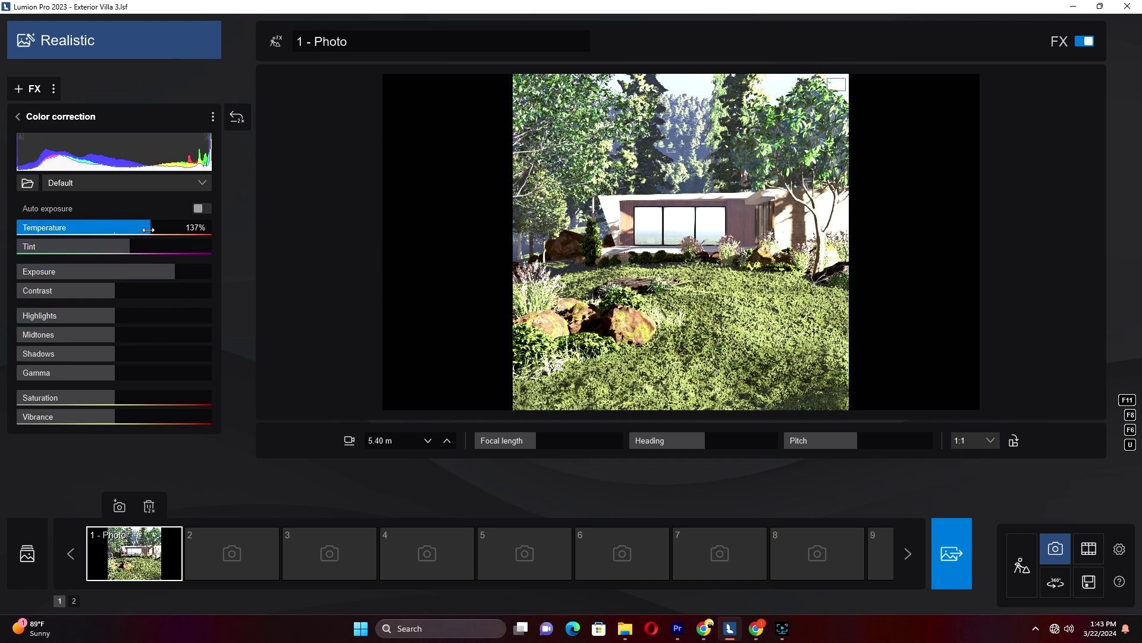
click(121, 244)
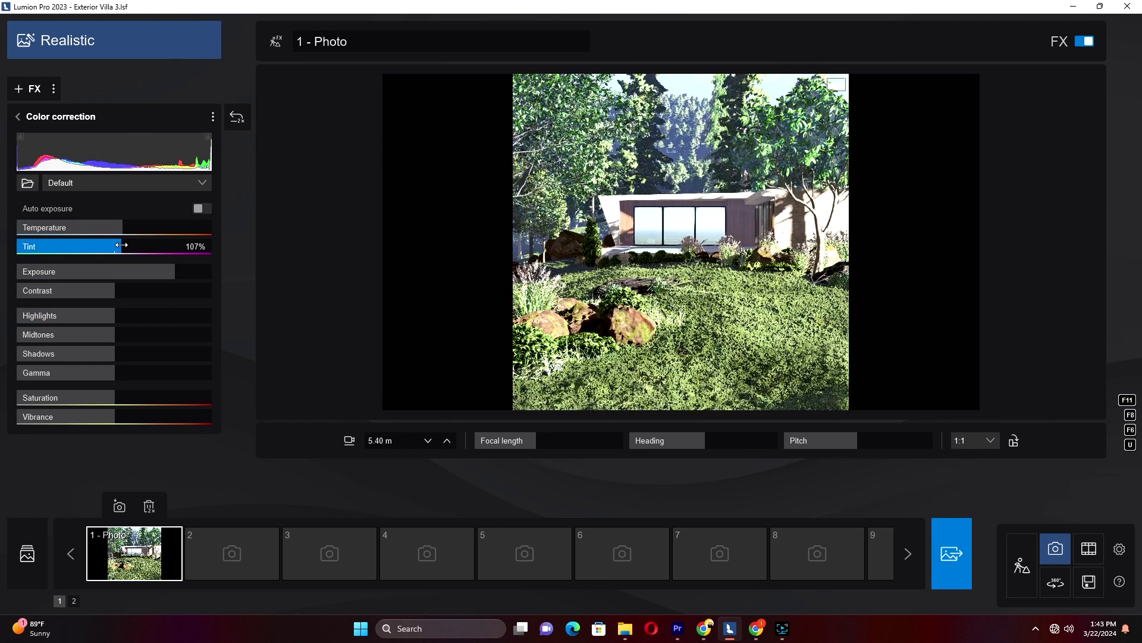
drag(130, 227, 133, 226)
Lower the Color correction exposure, fine-tune the tint, and slightly raise the temperature and contrast.
click(1119, 551)
click(310, 175)
click(667, 260)
click(131, 246)
click(648, 256)
drag(173, 271, 126, 246)
click(710, 222)
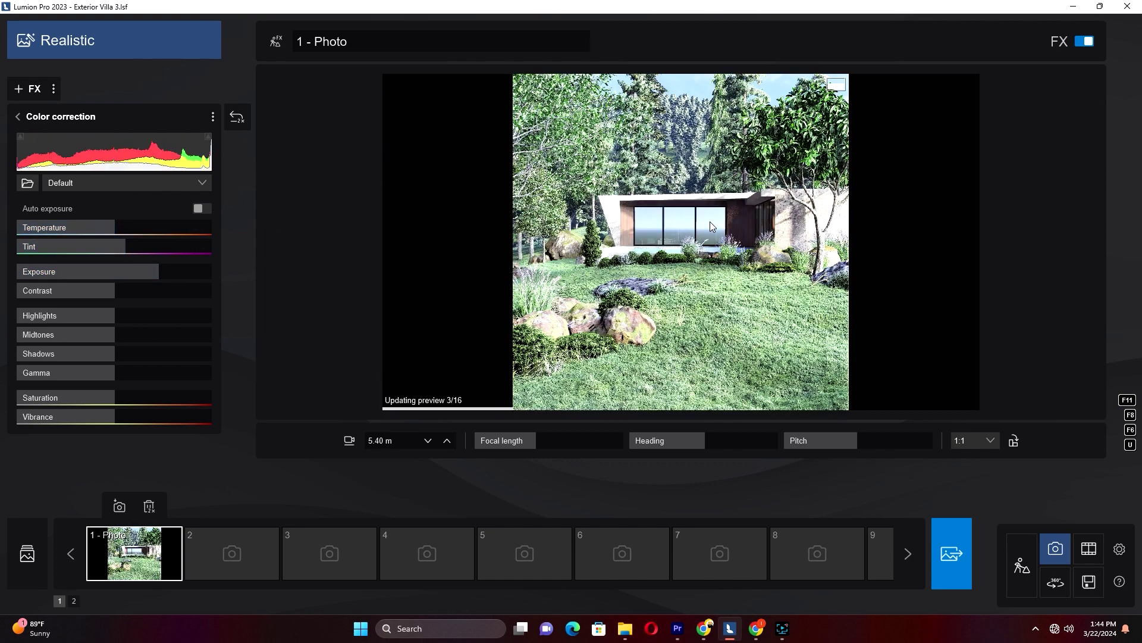
drag(116, 224, 130, 224)
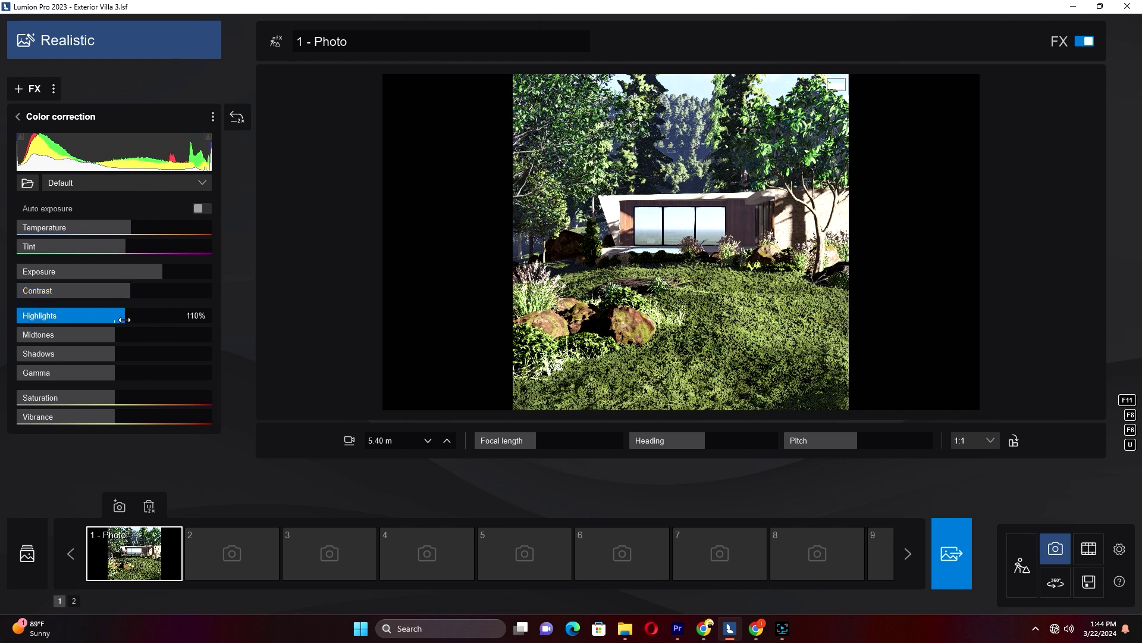
Add three reflection planes to the Reflection effect: the front window glass, the side glass wall and the pool water.
click(17, 116)
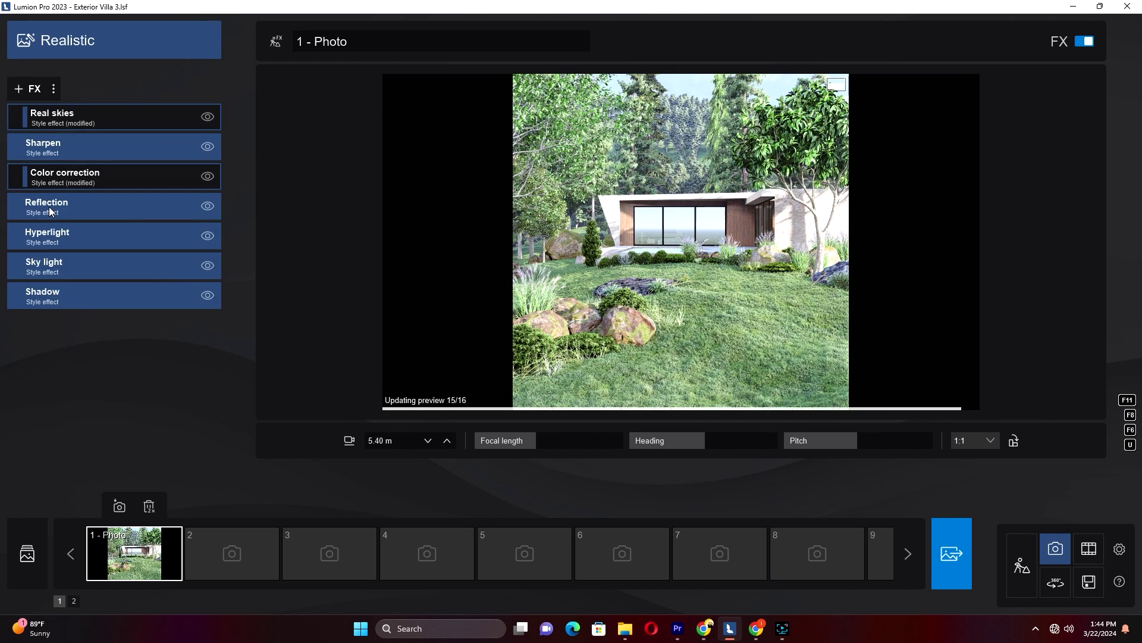
click(71, 203)
click(167, 181)
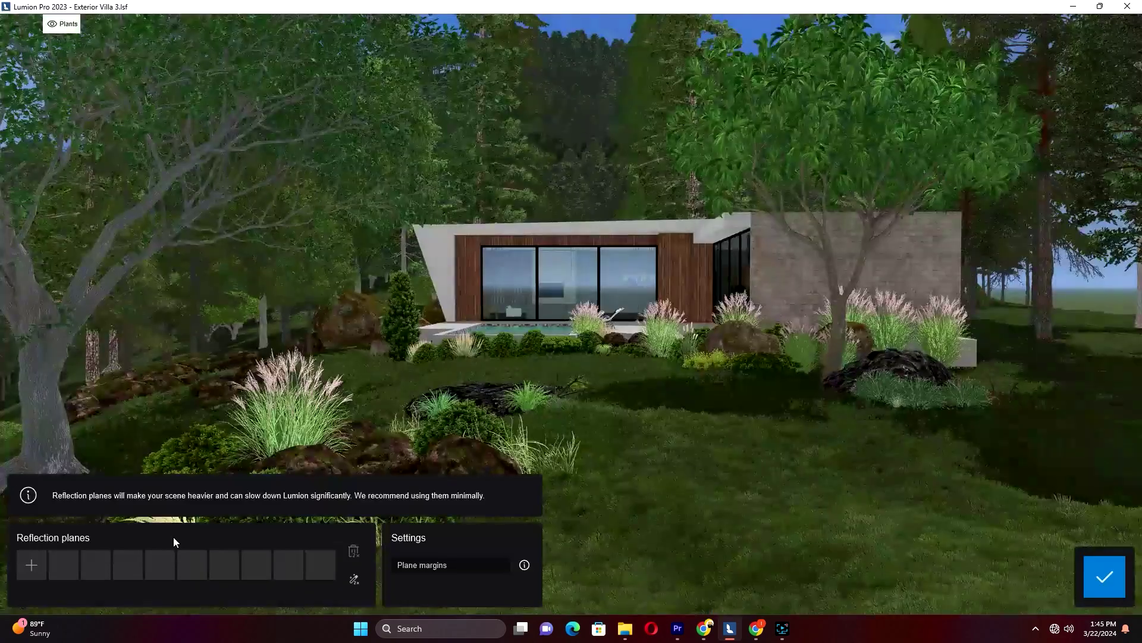
click(31, 565)
click(563, 290)
click(64, 565)
click(738, 271)
click(96, 565)
click(511, 331)
click(1104, 576)
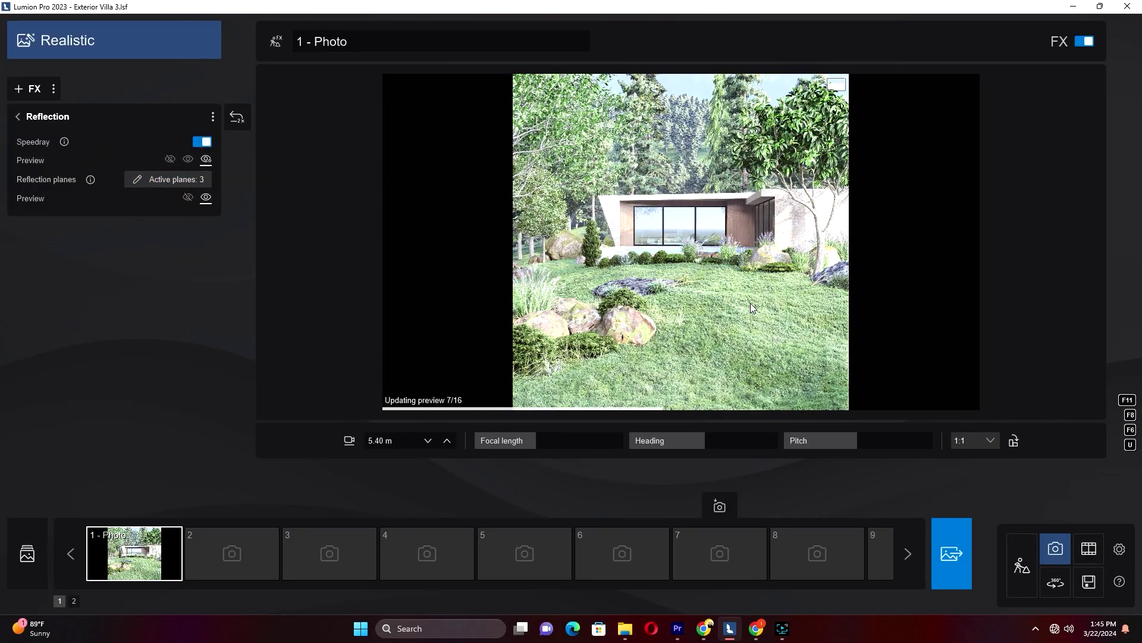
Adjust the reflectivity of the villa's Win glass material in the build view and save the changes.
click(1119, 548)
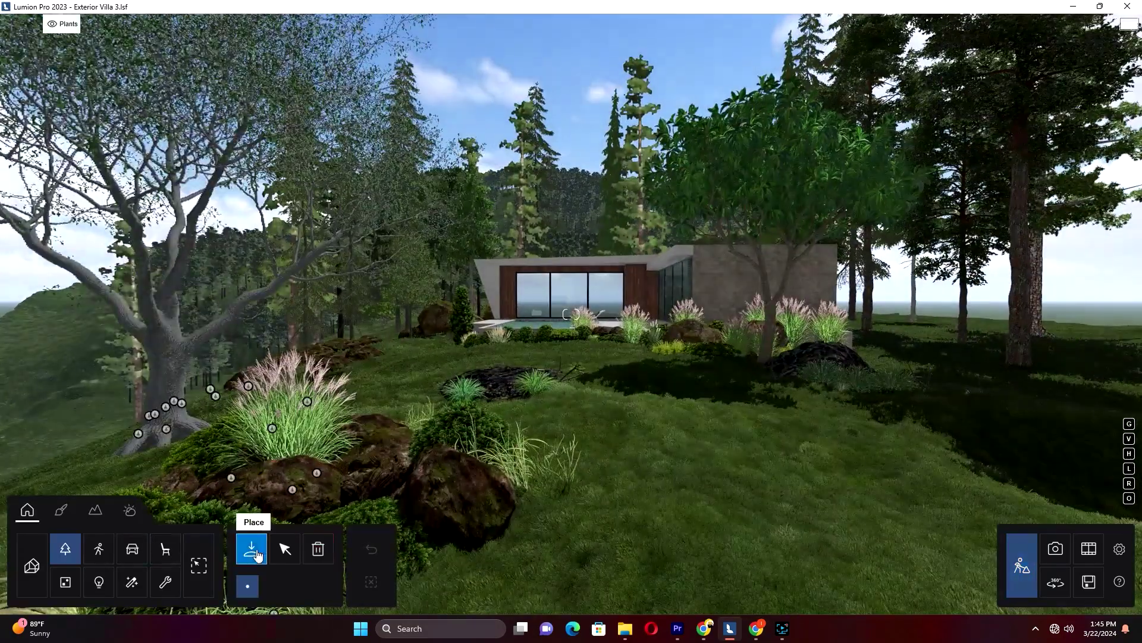
click(252, 548)
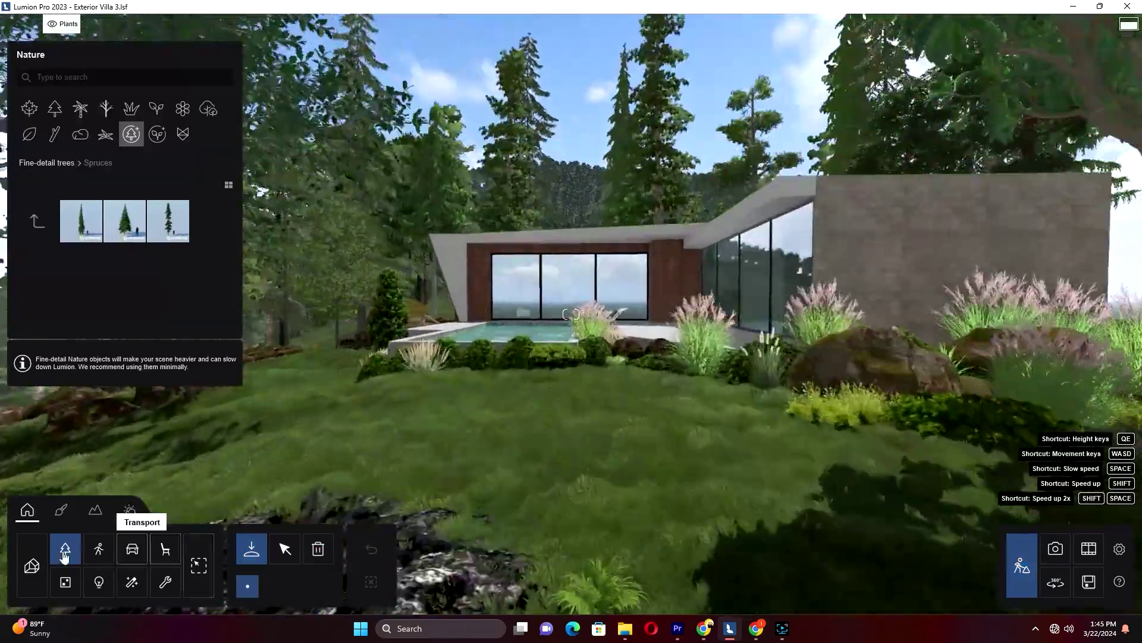
click(562, 362)
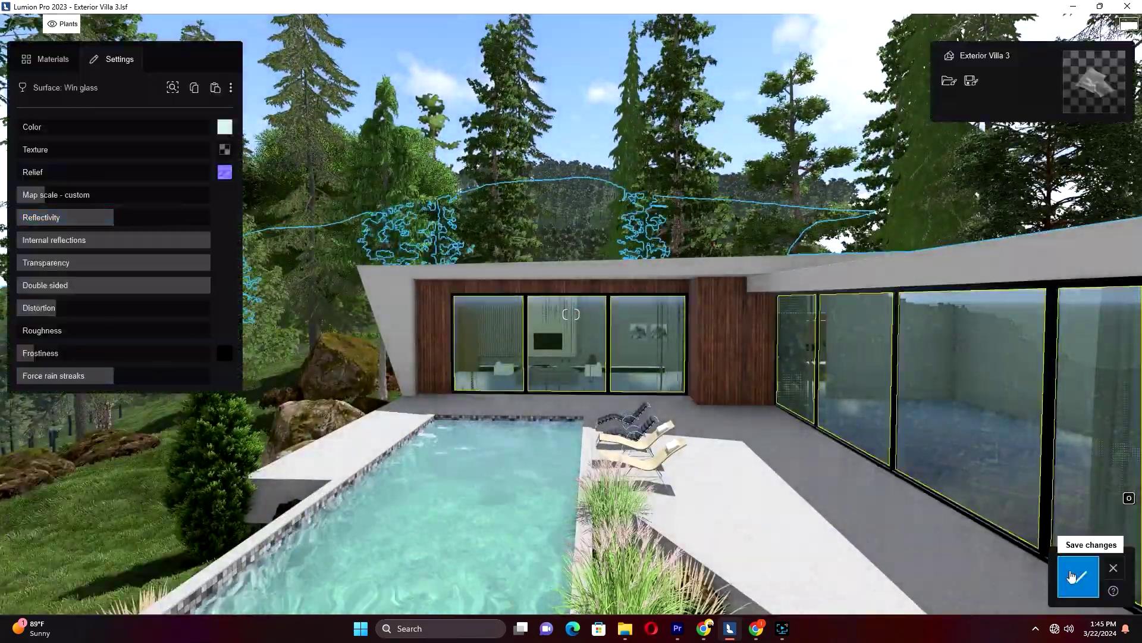
click(1063, 574)
Inspect the line light above the front windows, then reopen the photo's Color correction settings.
click(551, 279)
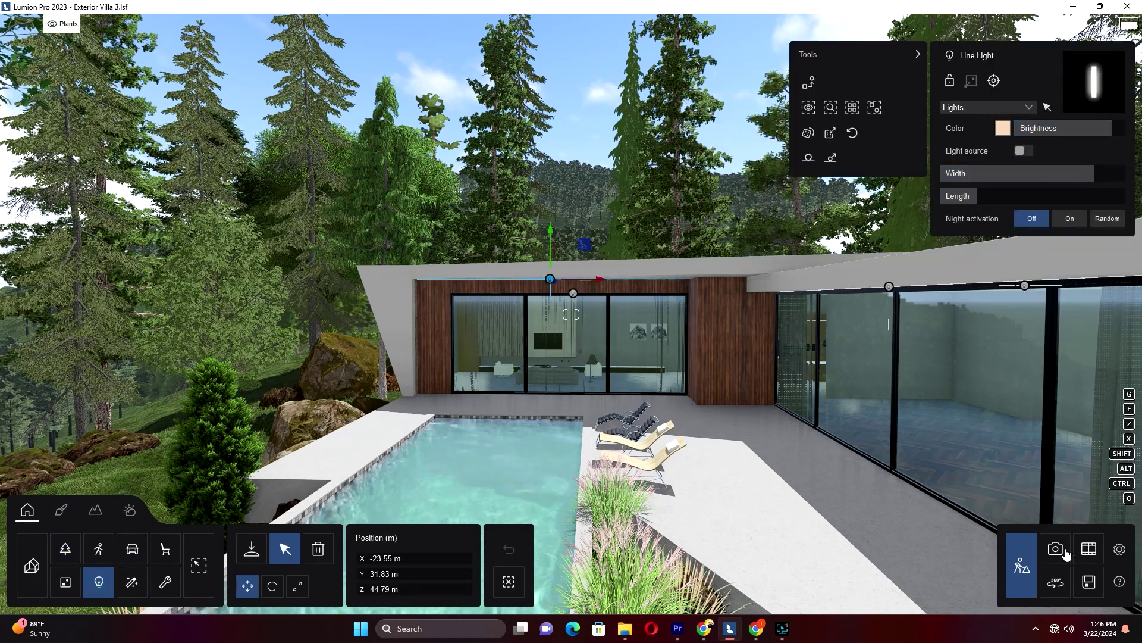
click(1056, 548)
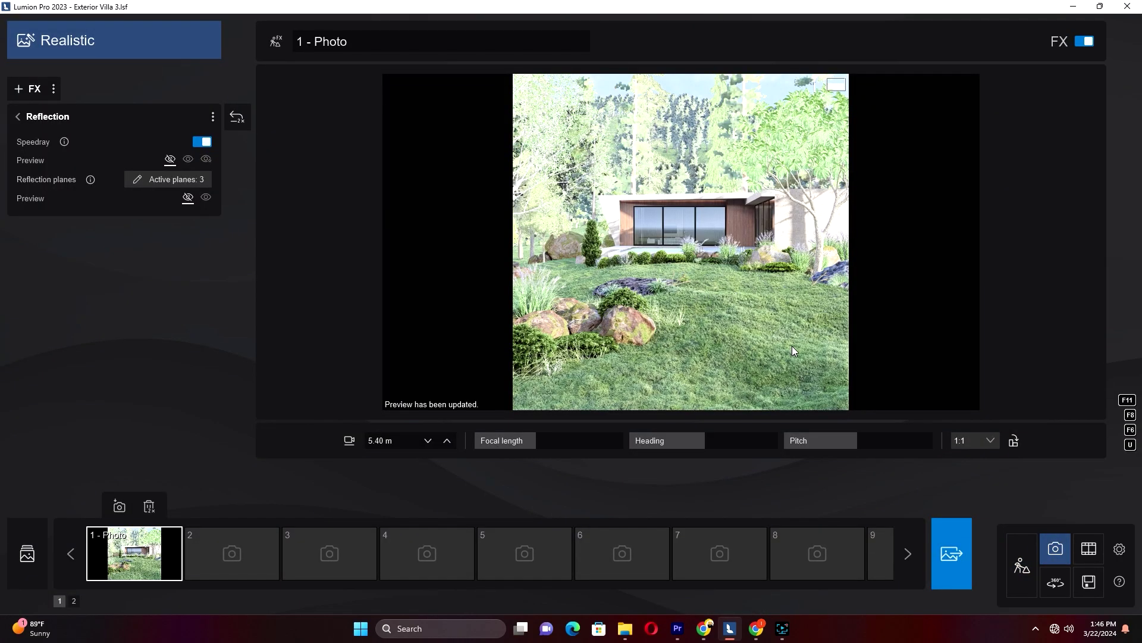
click(17, 117)
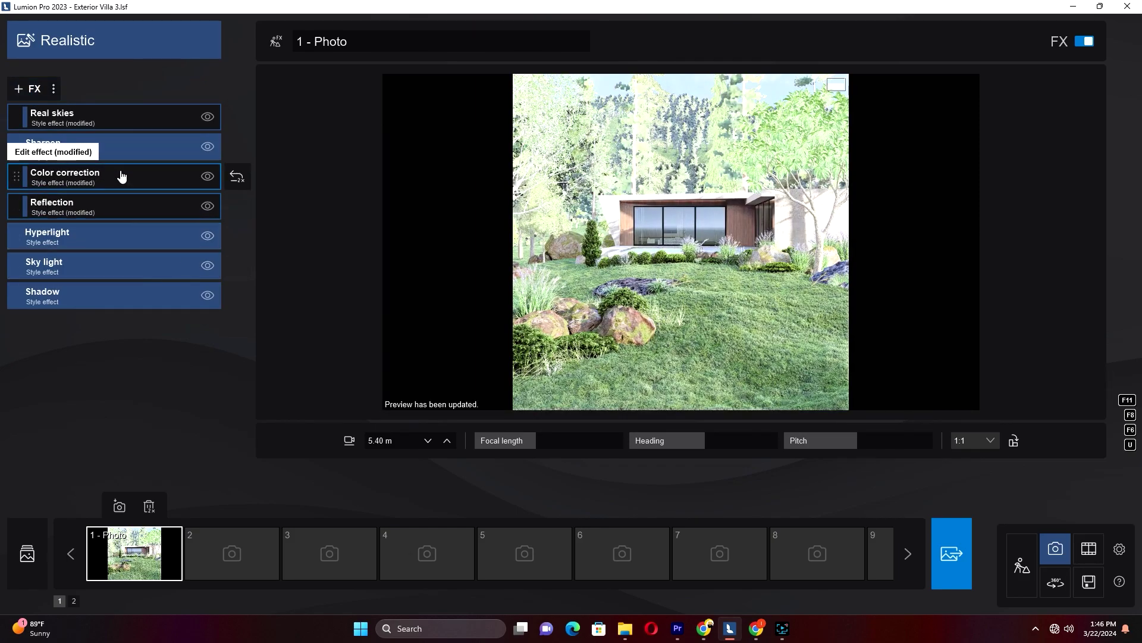
click(122, 176)
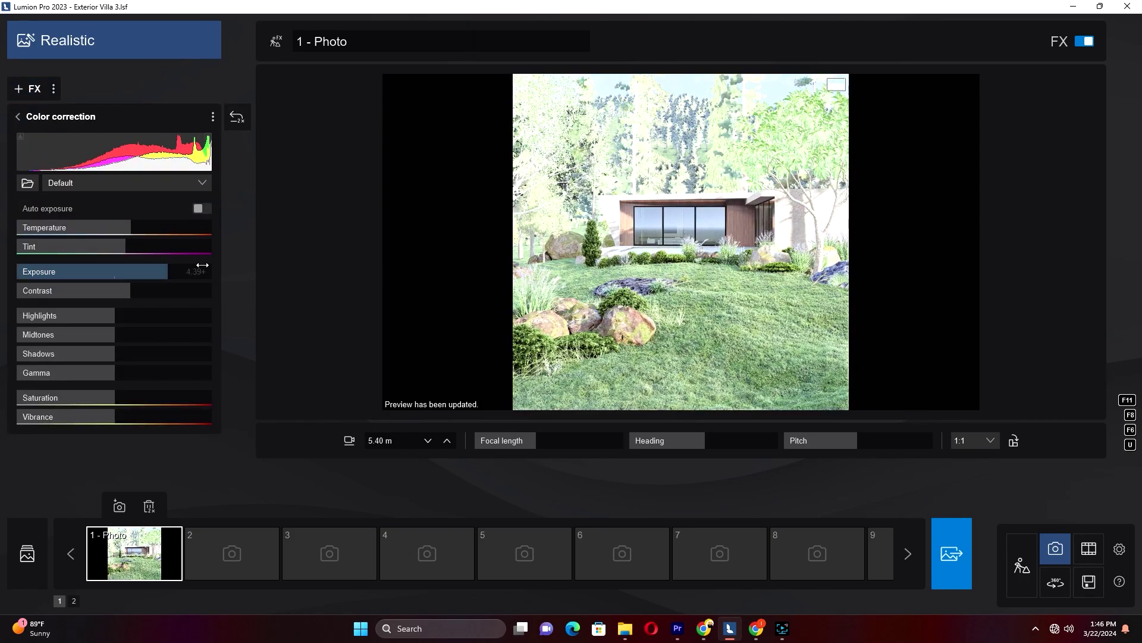
Set the area light behind the front windows to 4600 K and adjust the width of the one behind the side glass wall.
click(1022, 549)
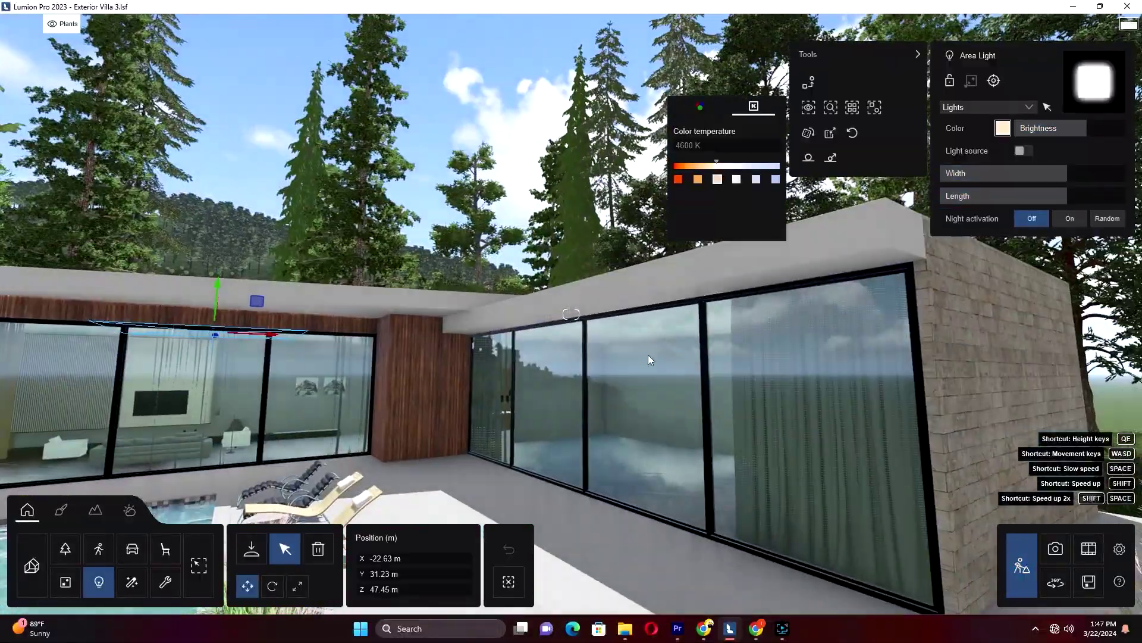
click(1093, 173)
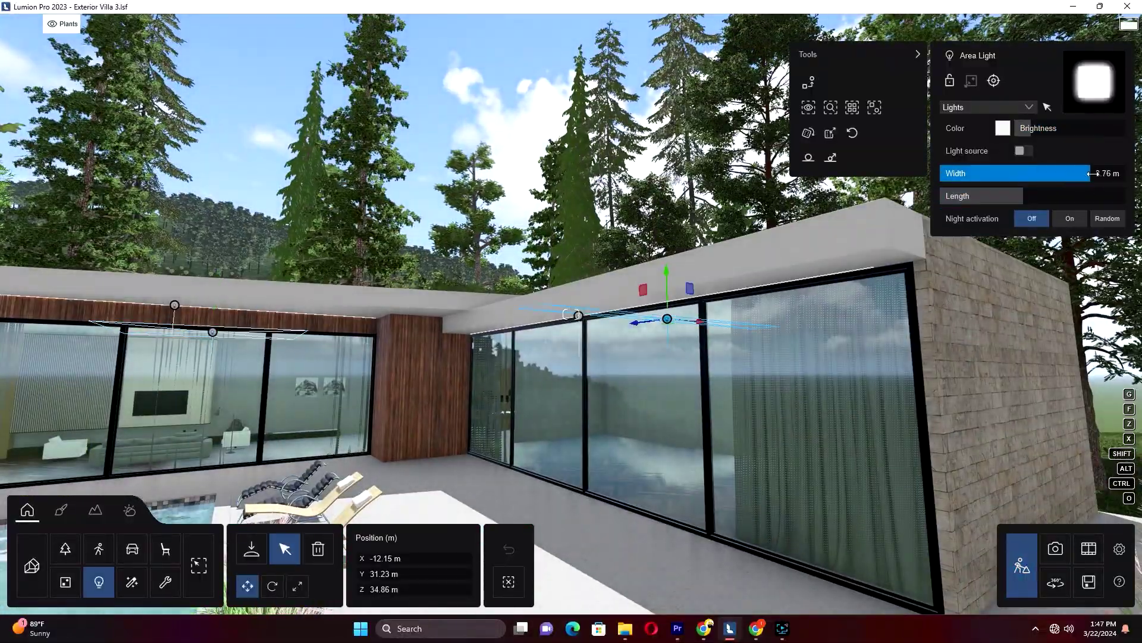
click(1052, 560)
click(1021, 565)
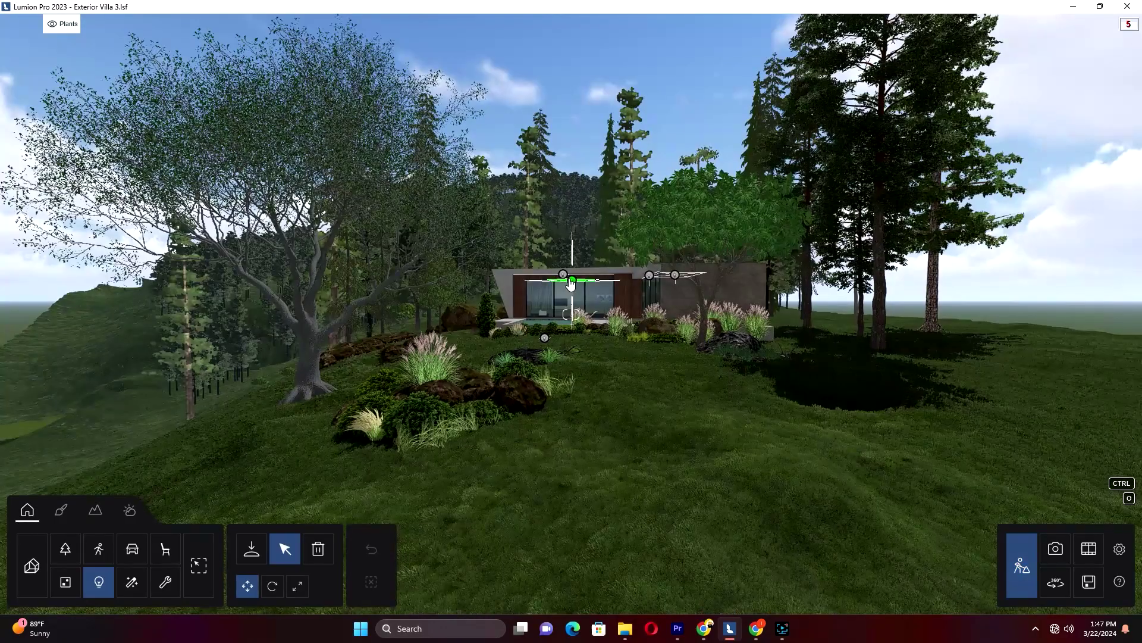
click(570, 283)
click(1056, 548)
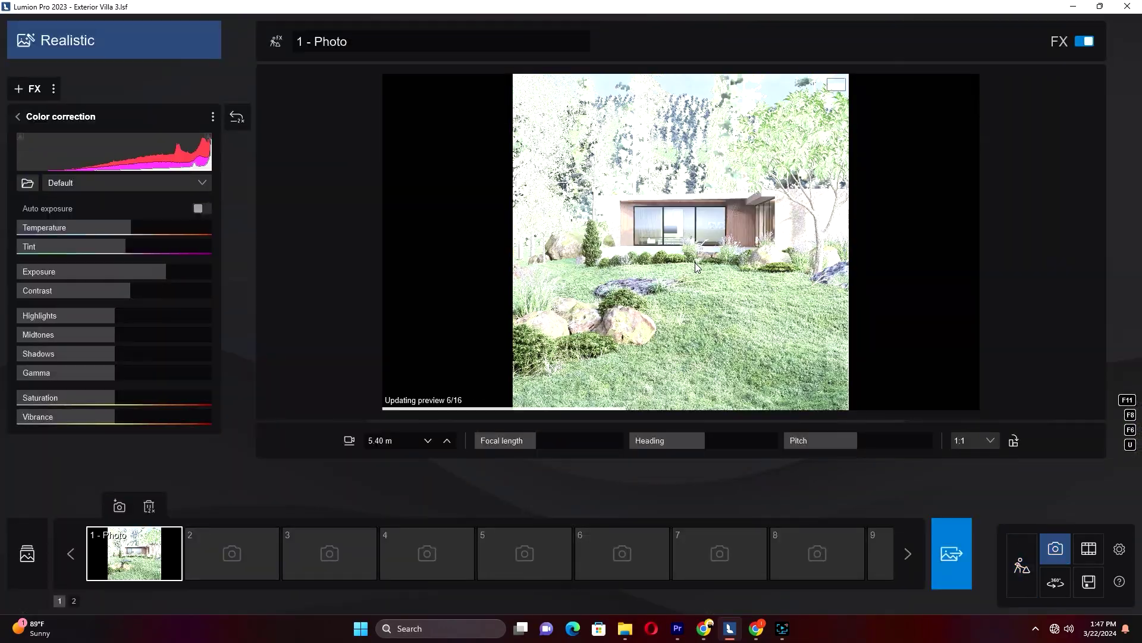
Review the photo's Sharpen and Shadow effect settings.
click(1120, 548)
key(Escape)
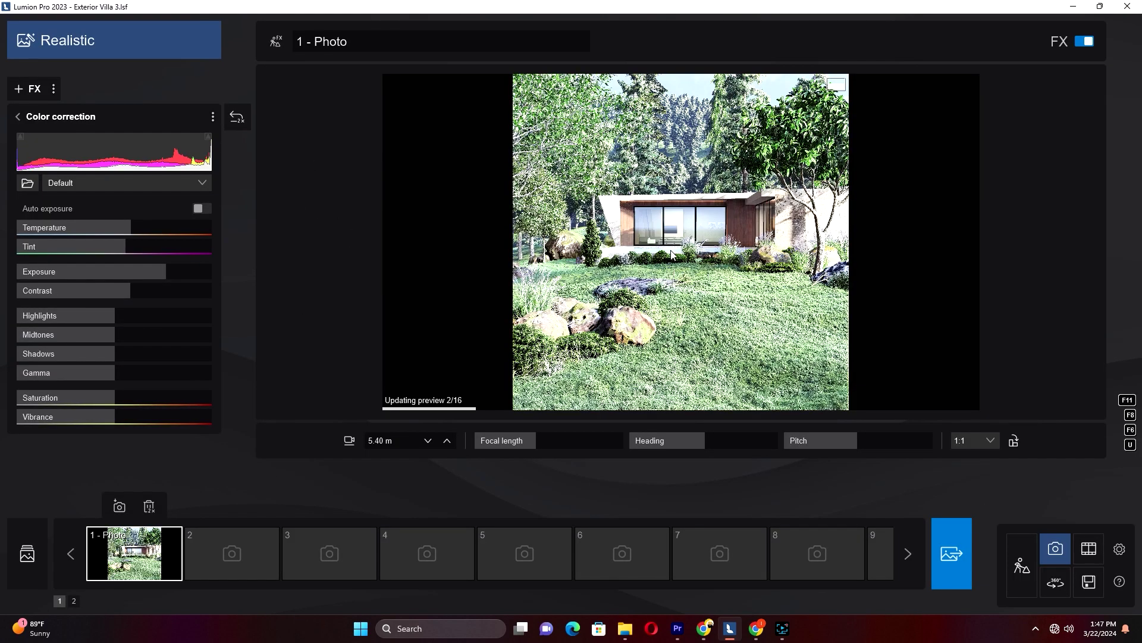
click(17, 117)
click(72, 146)
click(17, 116)
click(63, 297)
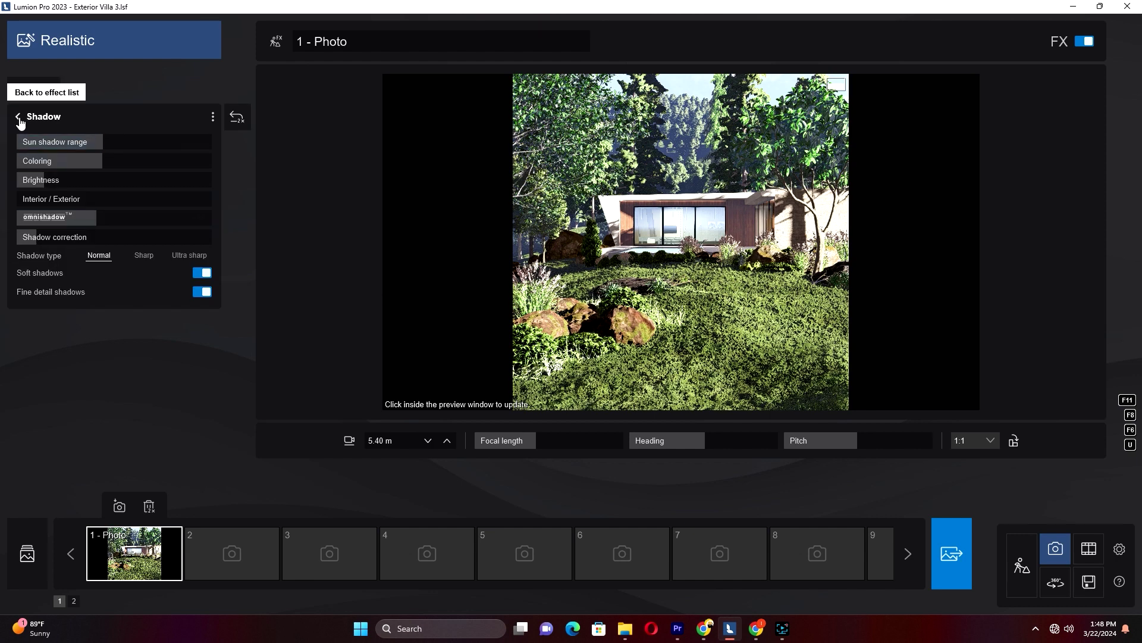
click(17, 116)
Add the Layer visibility effect to the photo and restore the photo's saved camera view.
click(28, 89)
click(776, 451)
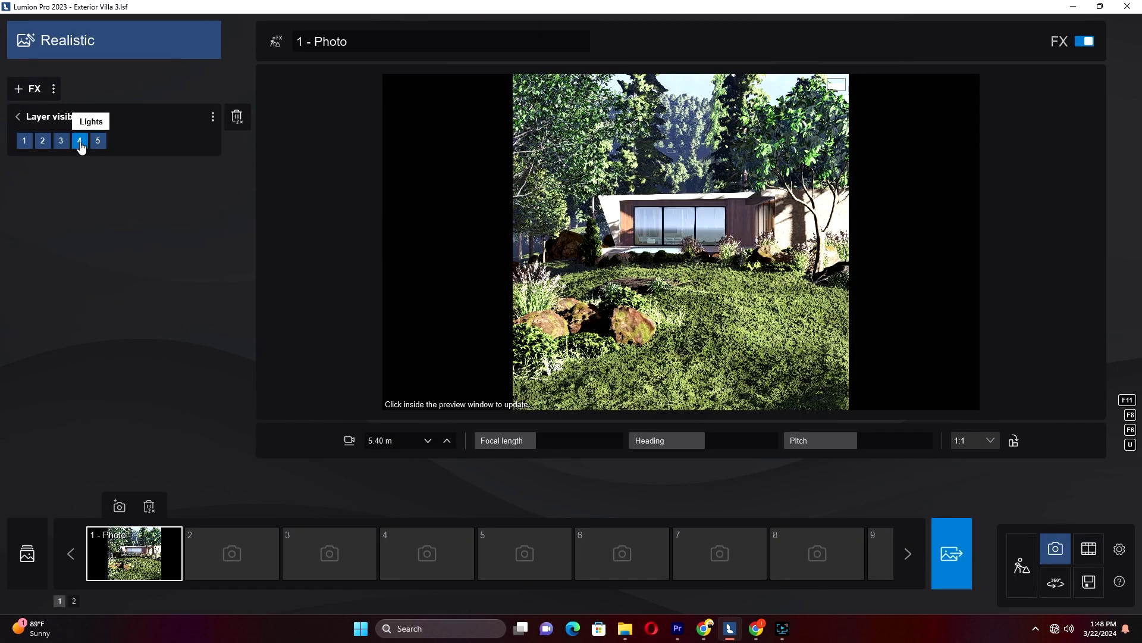
click(1022, 565)
click(1056, 549)
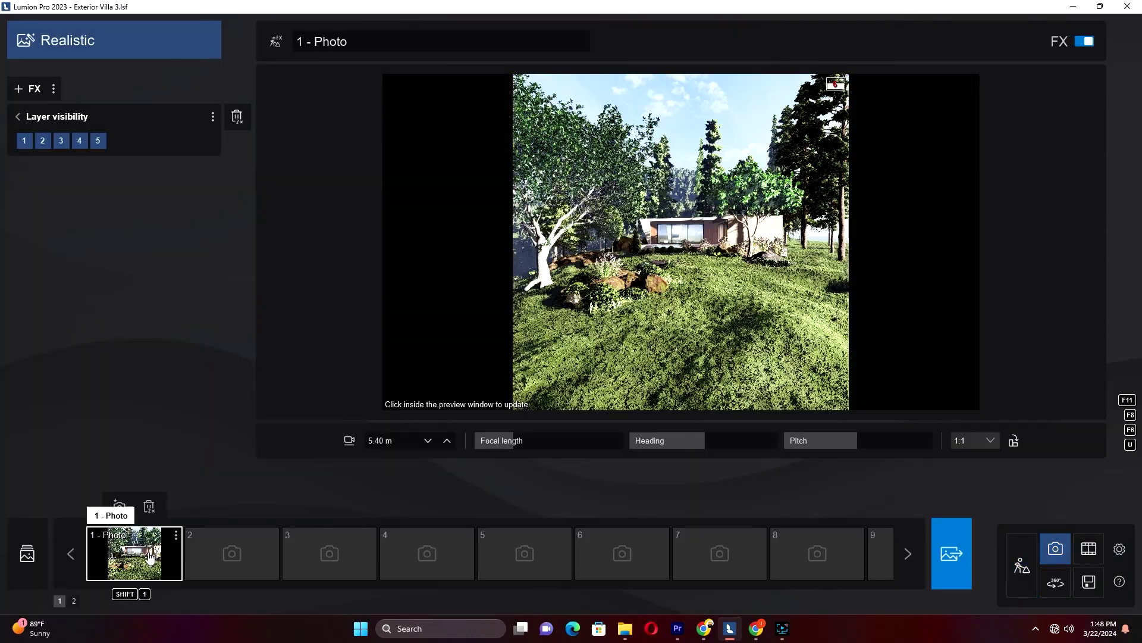
scroll(88, 141, down, 2)
Replace the Real skies image with a grey cloudy sky, lower its heading and refresh the preview.
click(88, 141)
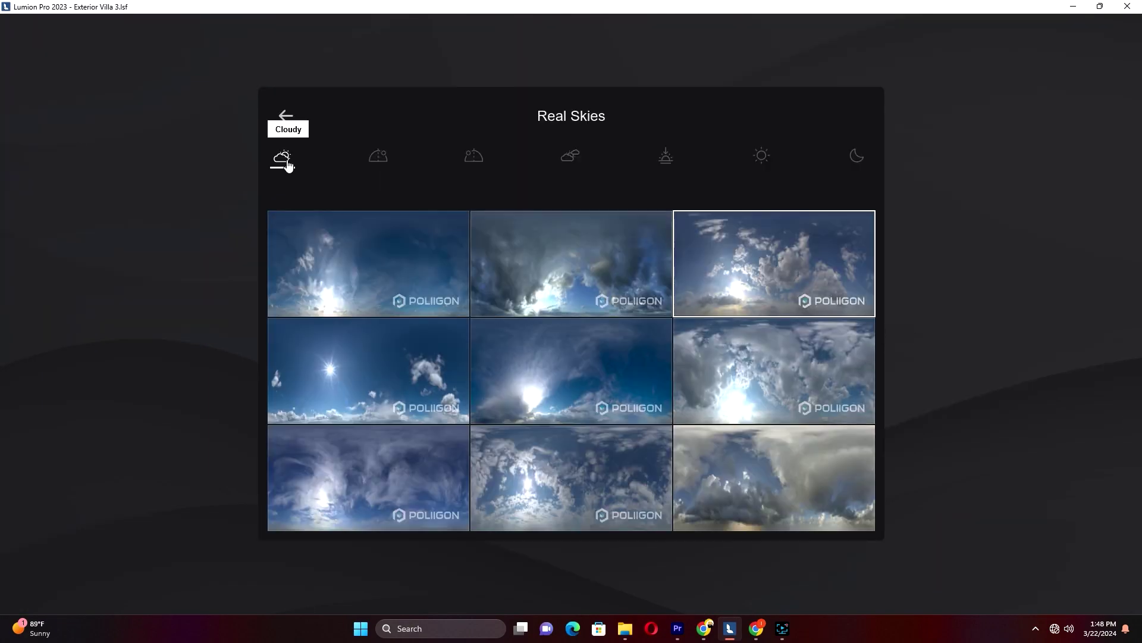
click(570, 170)
click(513, 352)
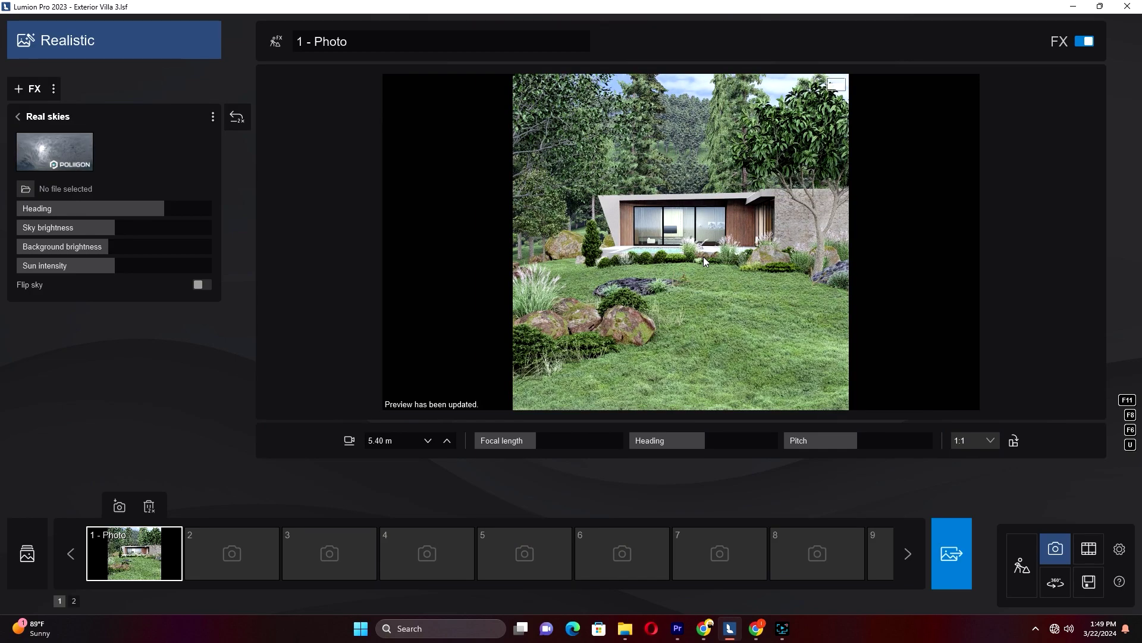
mouse_move(115, 228)
mouse_down()
mouse_move(186, 208)
mouse_move(127, 209)
mouse_up()
click(680, 223)
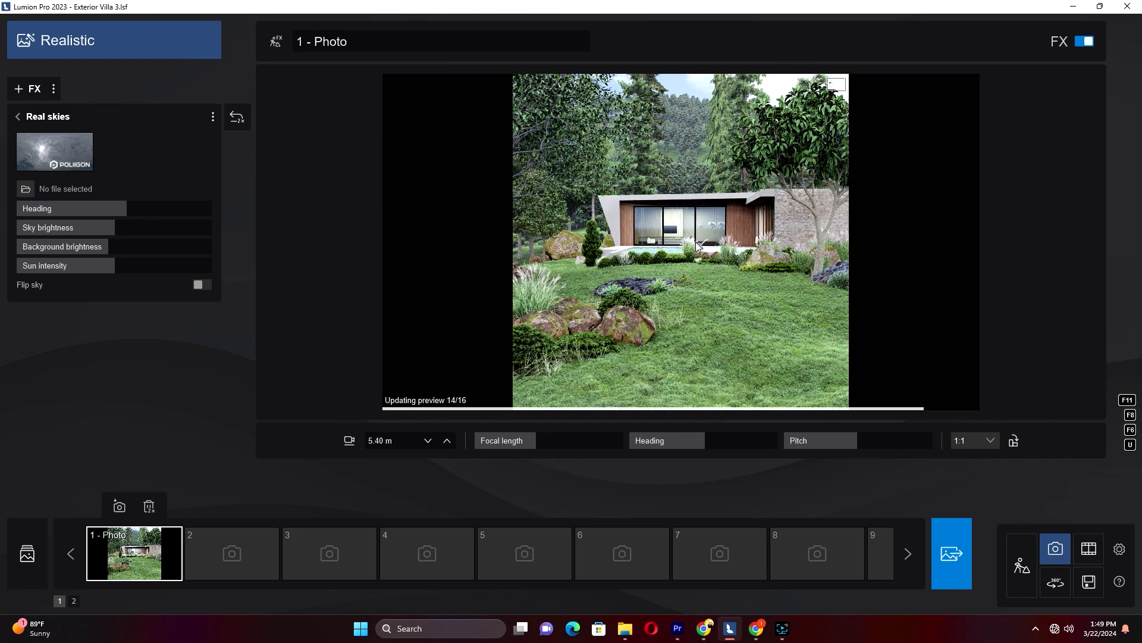
Set both of the villa's area lights to a color temperature of 2800 K and return to the photo view.
click(1022, 565)
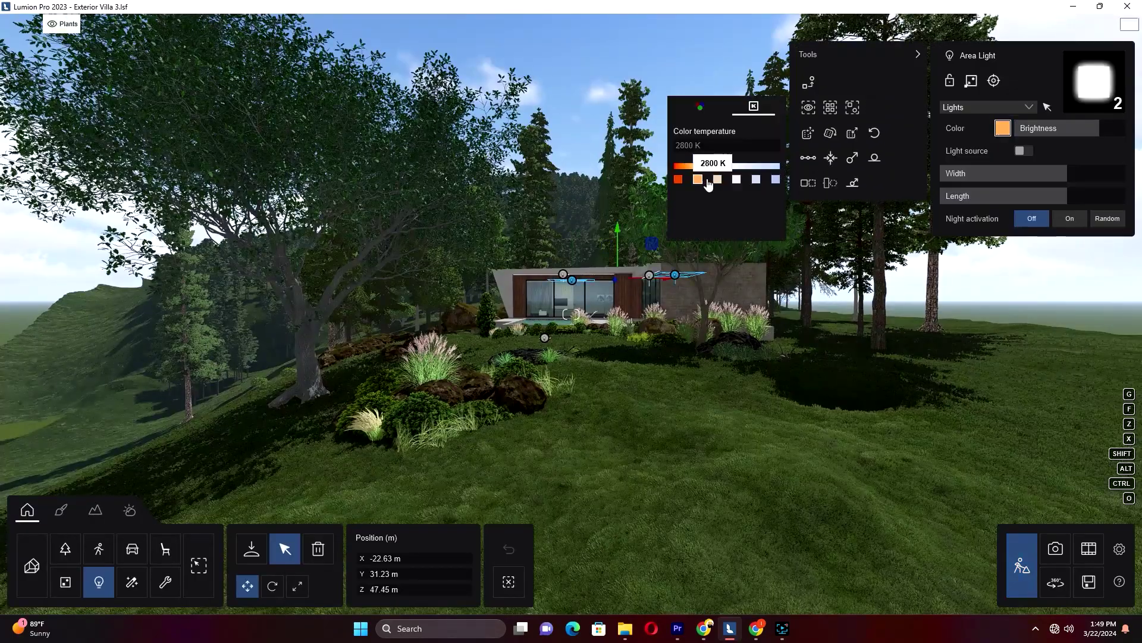
click(1055, 548)
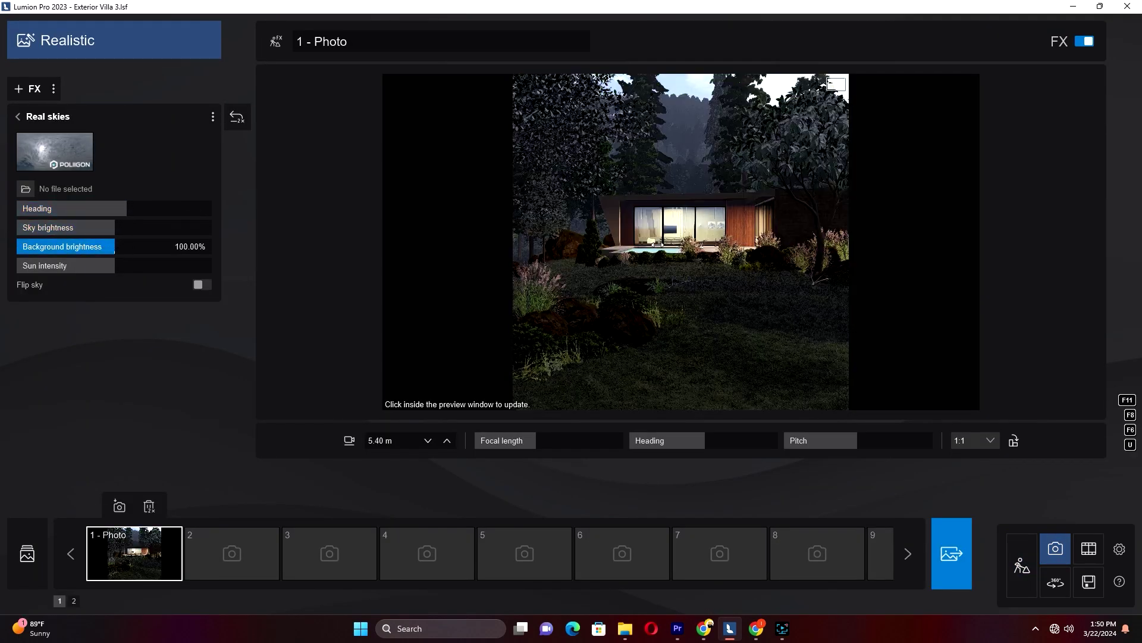
Raise the photo's Color correction exposure and refresh the preview.
click(18, 117)
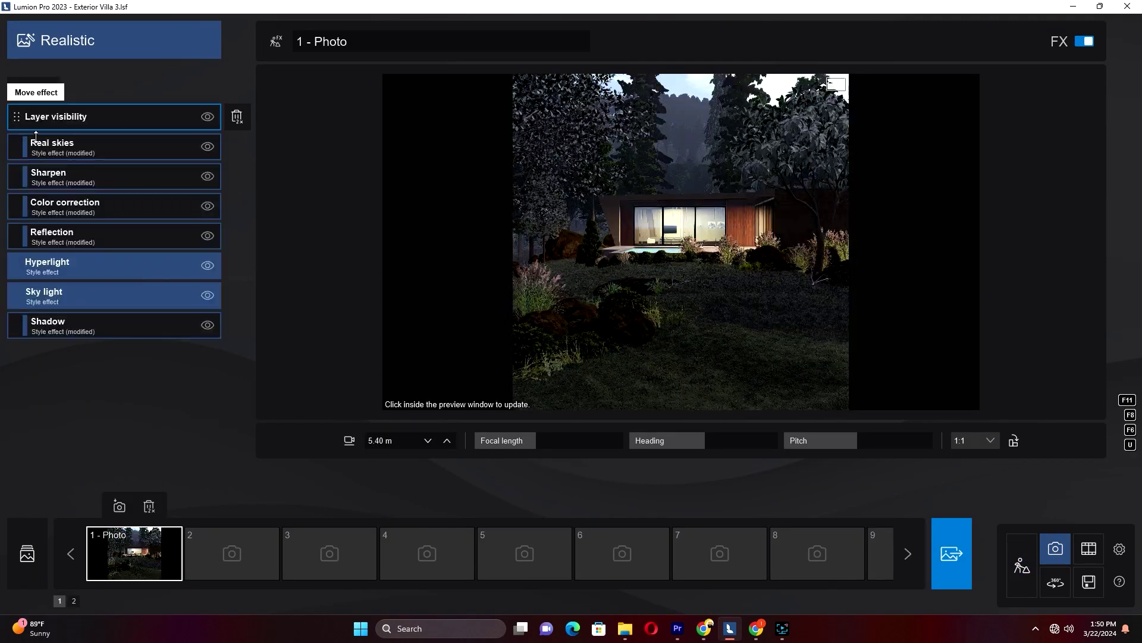
click(87, 208)
click(683, 266)
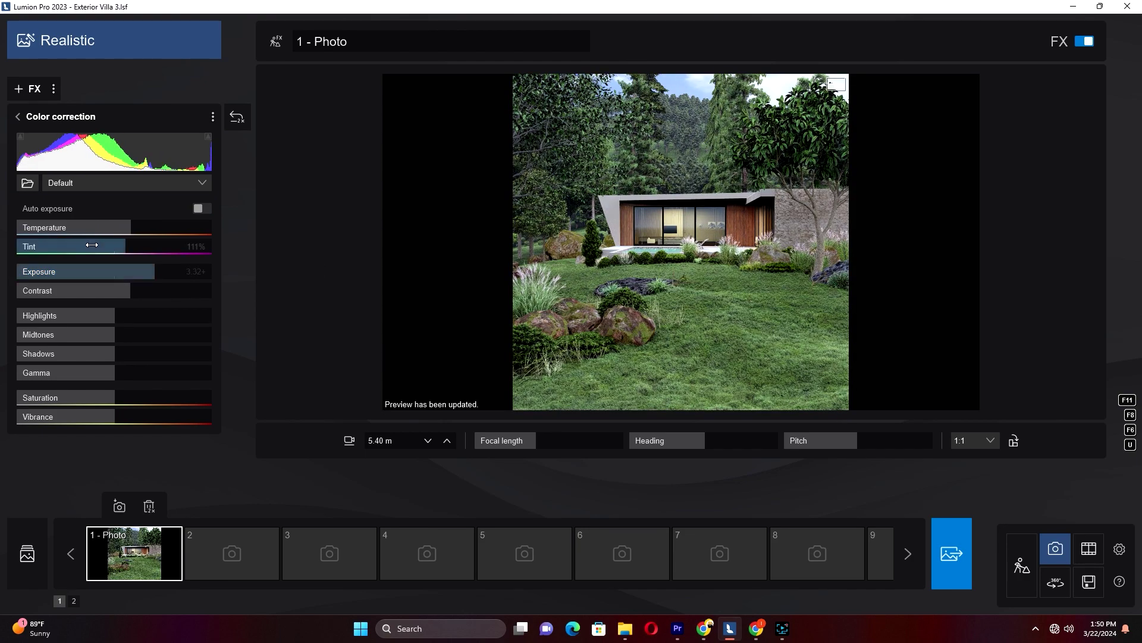
drag(155, 271, 164, 271)
click(684, 270)
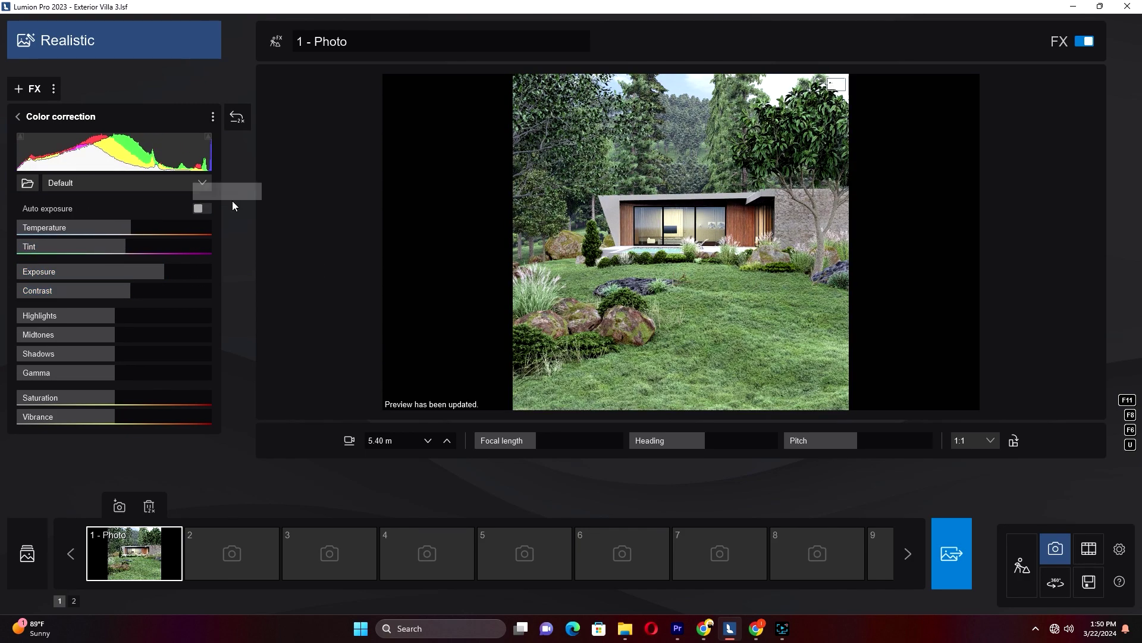
Replace the photo's Real skies image with a blue, lightly clouded sky.
click(18, 116)
click(78, 145)
click(54, 152)
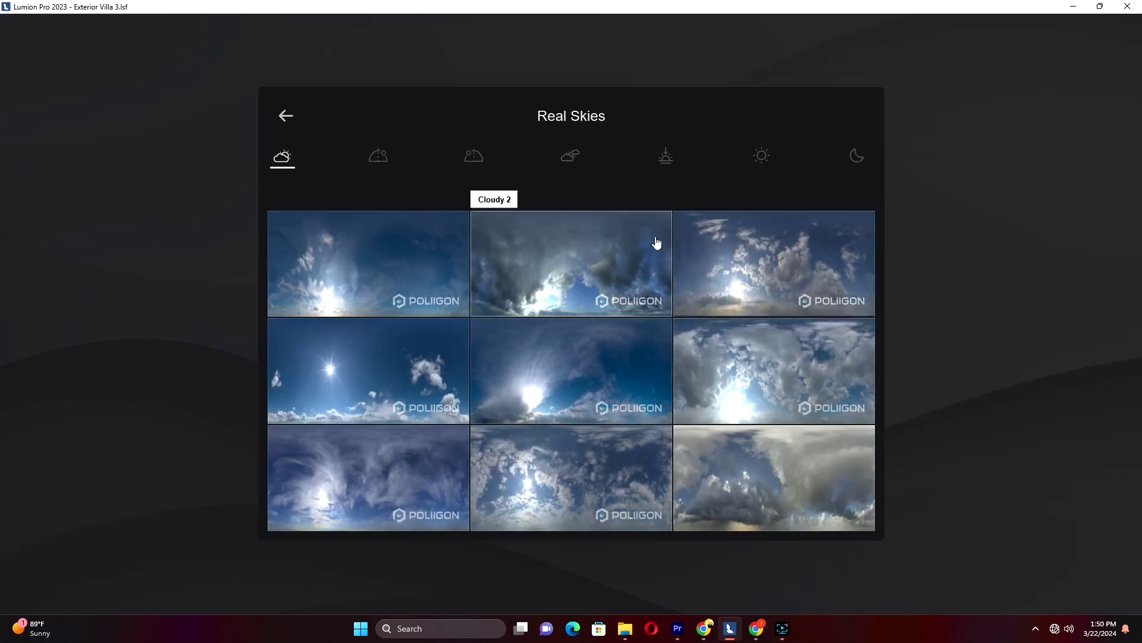
click(714, 250)
click(764, 262)
Raise the new sky's heading and sky brightness, set its sun intensity to about 151%, and refresh the preview.
drag(127, 208, 163, 208)
click(163, 209)
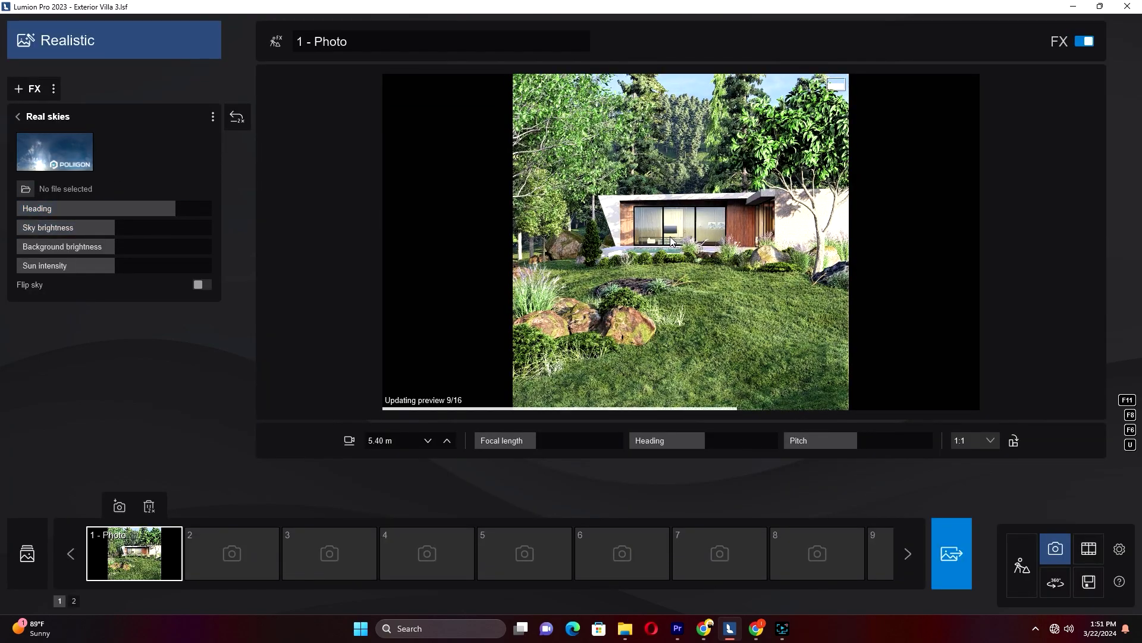
drag(150, 228, 164, 265)
click(670, 259)
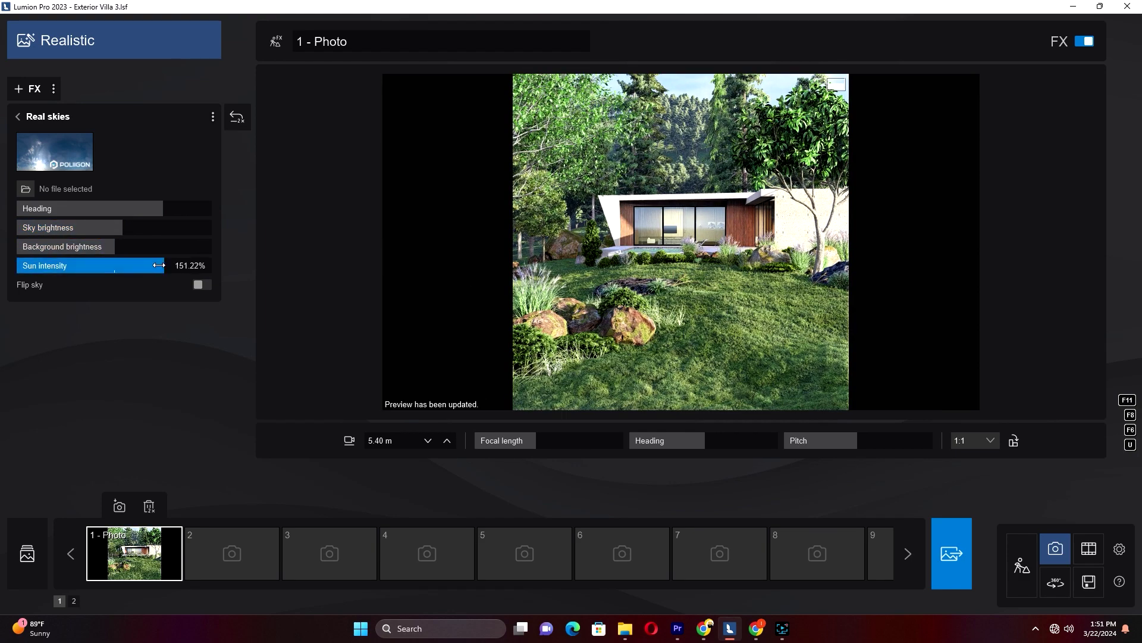
Slightly raise the exposure and midtones in the photo's Color correction effect.
click(18, 116)
click(83, 208)
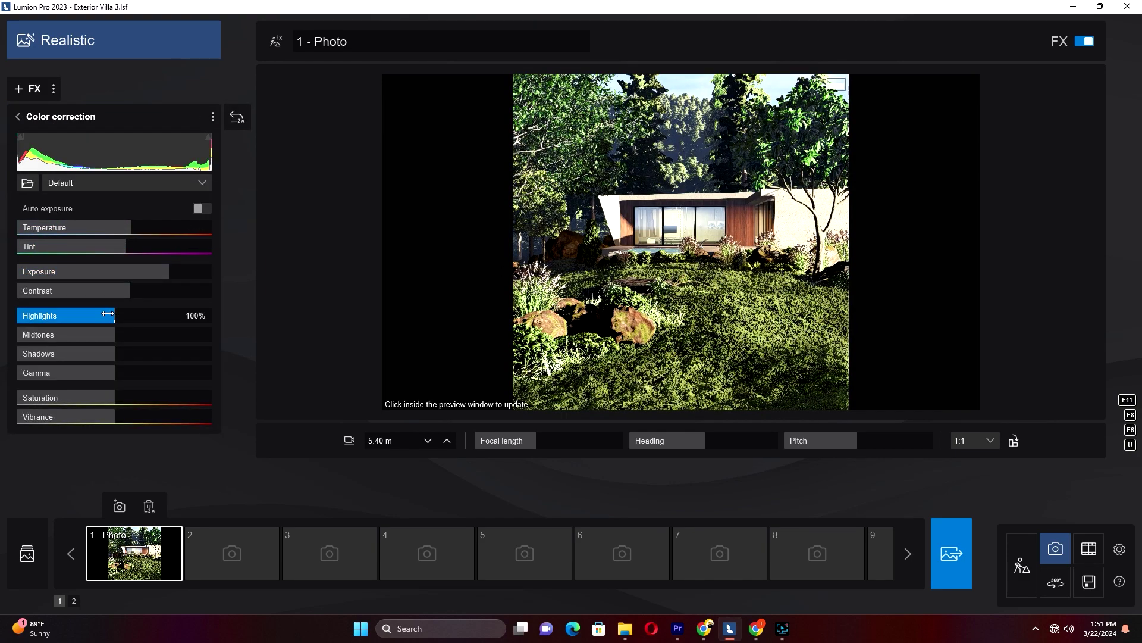
drag(124, 333, 127, 334)
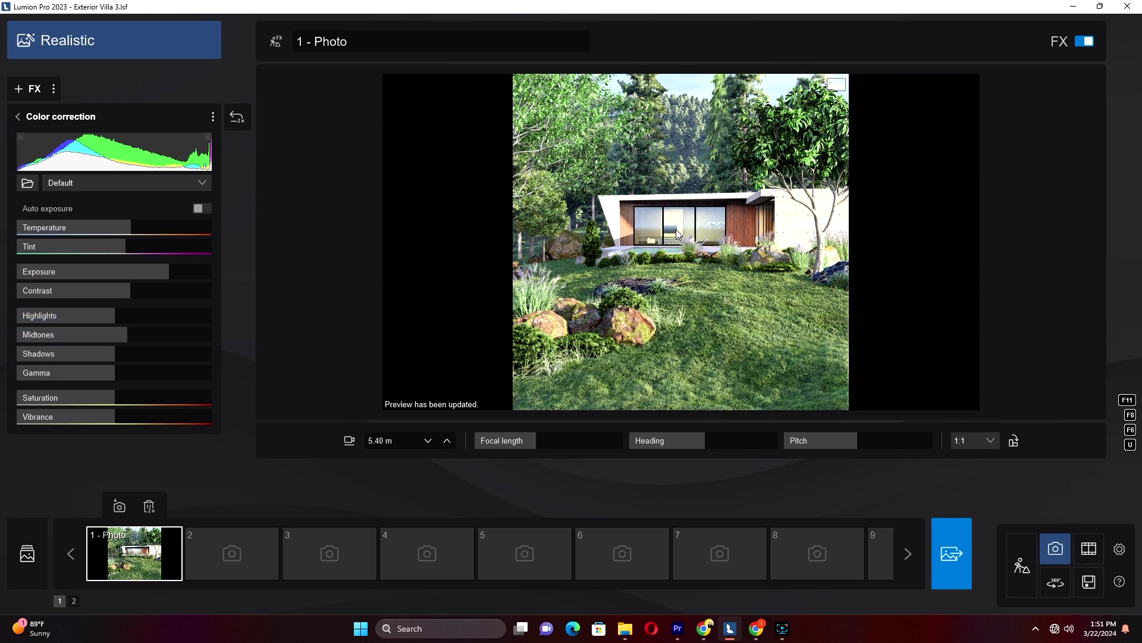
Add the 2-Point perspective effect to the photo.
click(29, 89)
key(Escape)
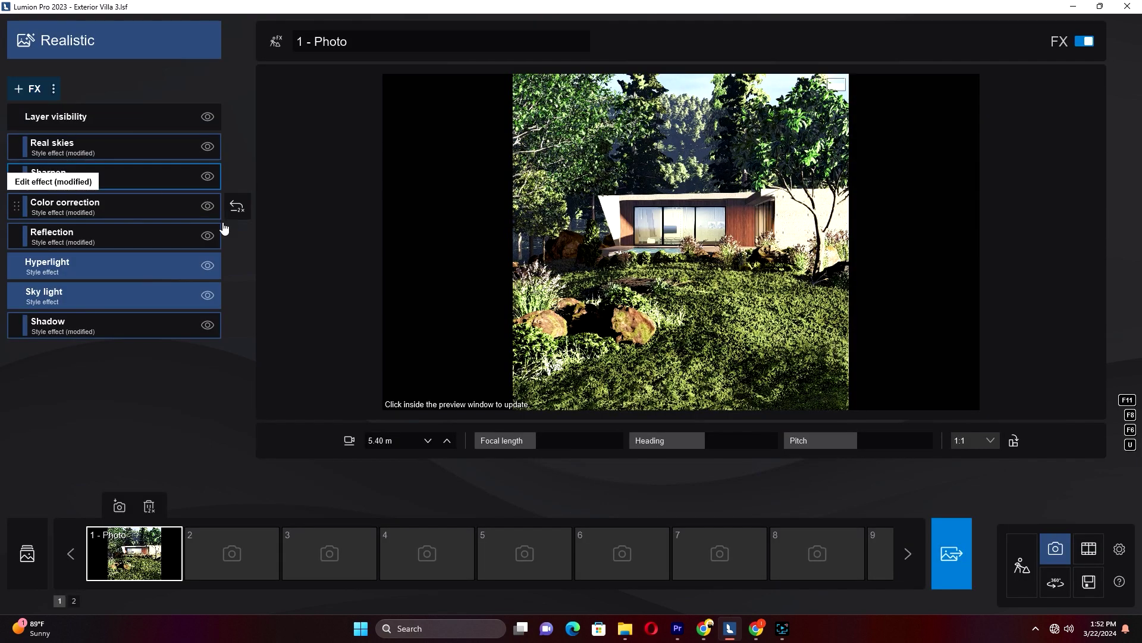
click(602, 410)
Browse the photo effect categories and add the Autumn colors effect from the weather effects.
click(29, 87)
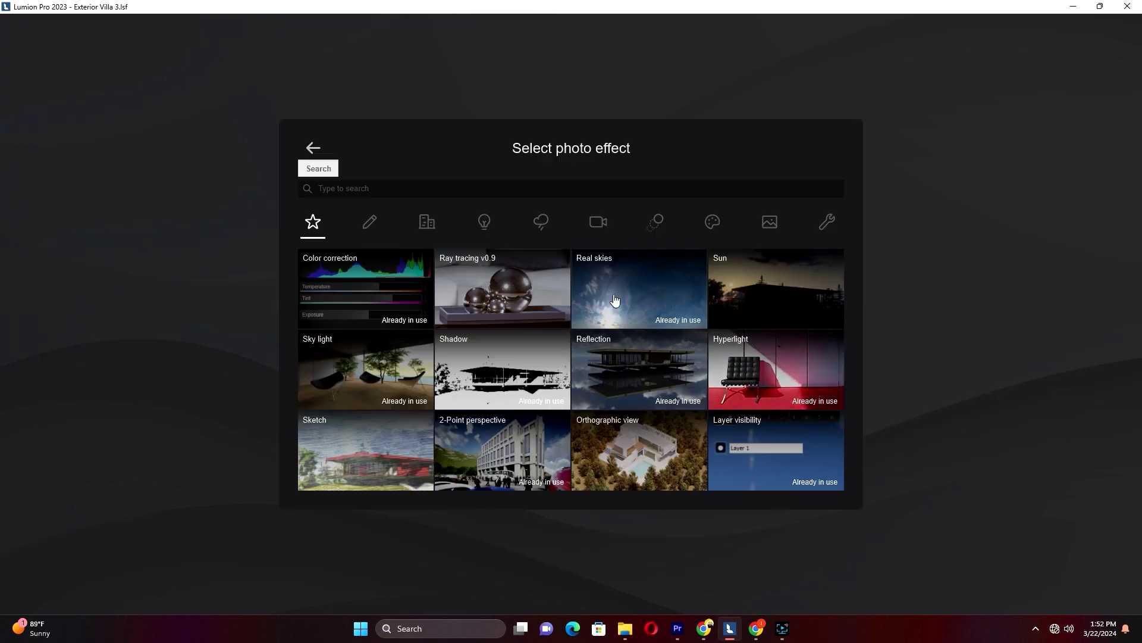
click(369, 221)
click(428, 221)
click(484, 222)
click(541, 221)
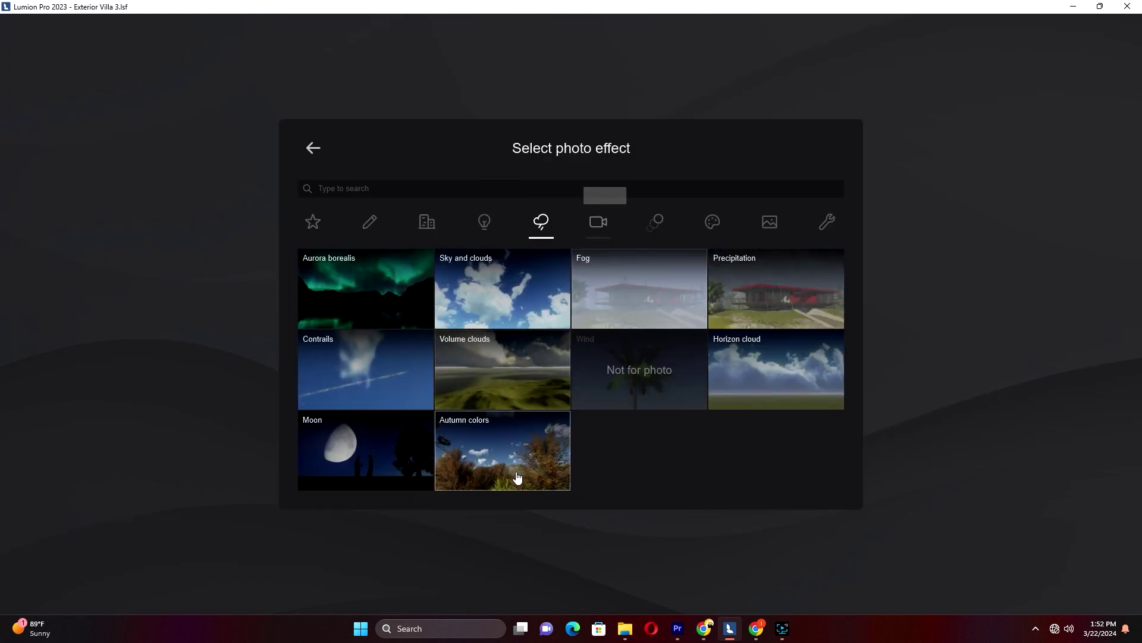
click(516, 473)
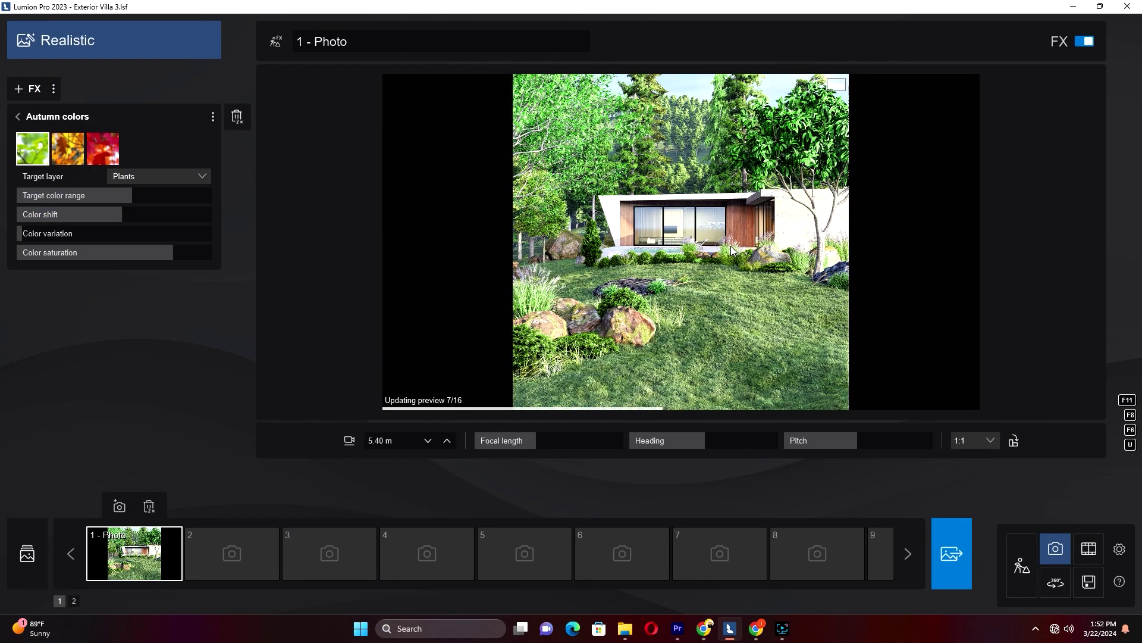
Narrow the Autumn colors target color range for plants, raise the color shift and add slight color variation.
drag(117, 195, 116, 195)
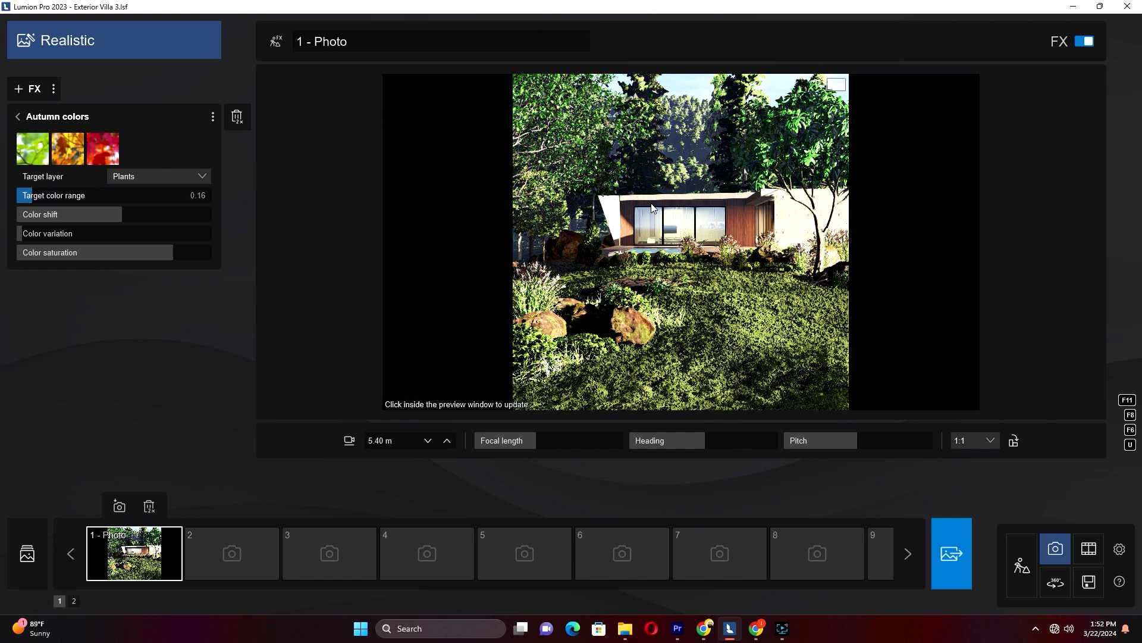
click(651, 205)
mouse_move(36, 195)
mouse_down()
mouse_move(188, 195)
mouse_move(51, 202)
mouse_up()
click(731, 273)
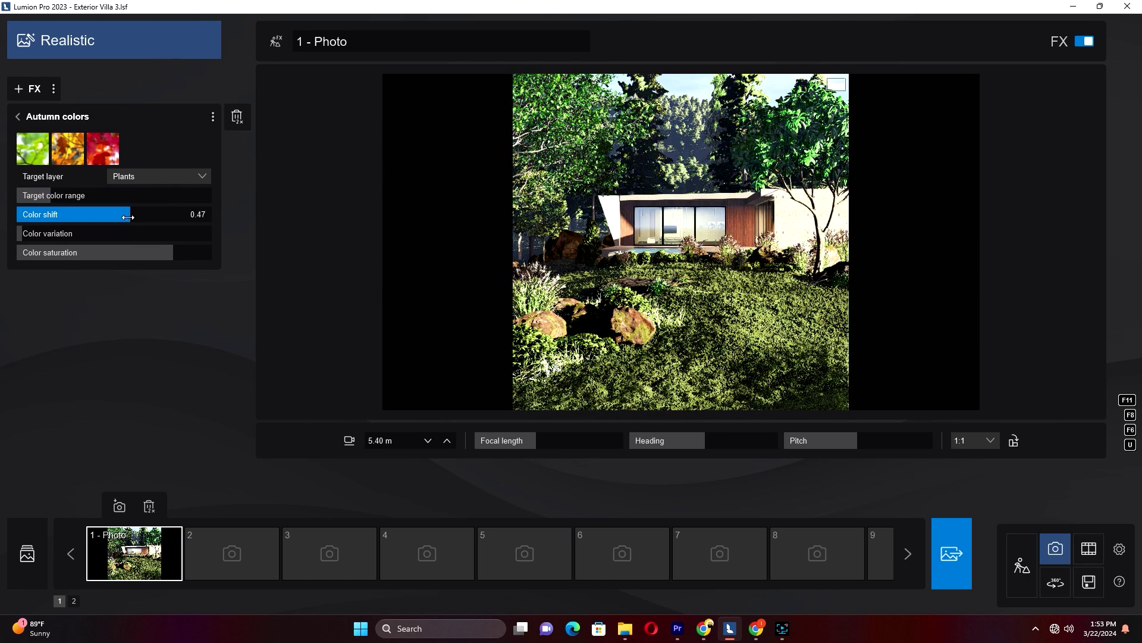
click(671, 230)
drag(21, 233, 33, 233)
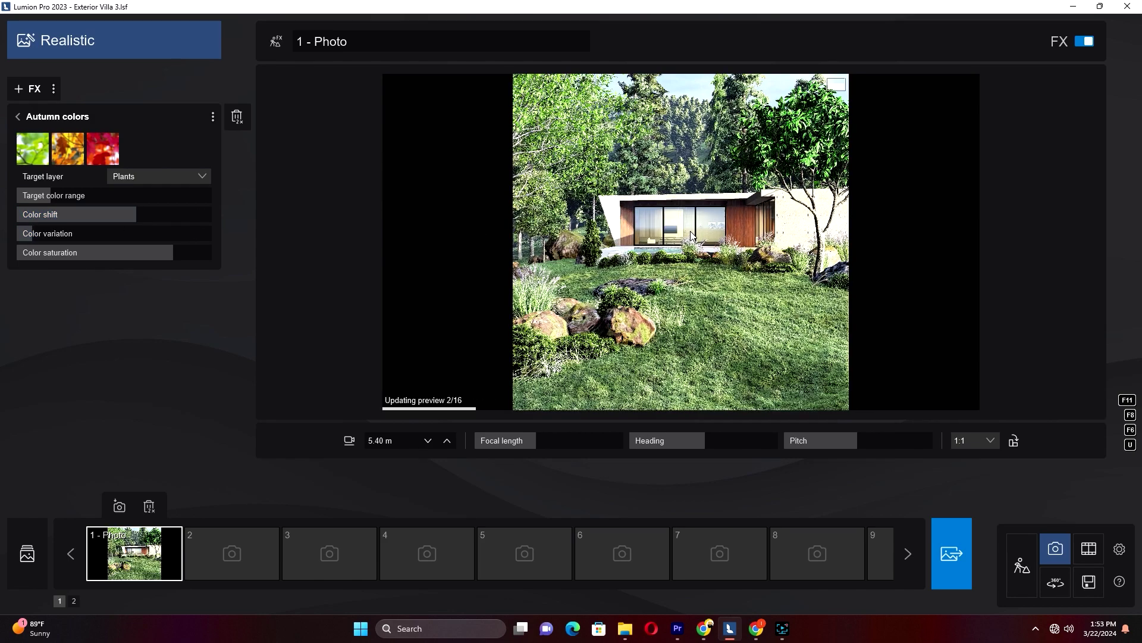
Review the editor's image quality settings.
click(18, 117)
click(1121, 552)
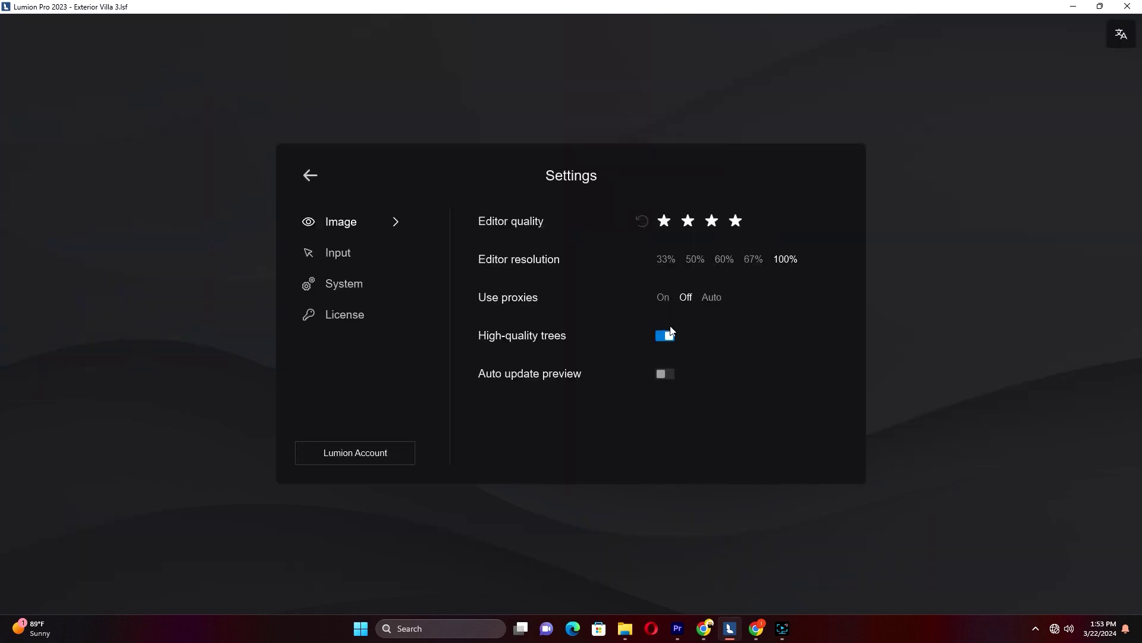
click(311, 177)
Lower the Real skies sun intensity and readjust the sky's heading.
click(48, 202)
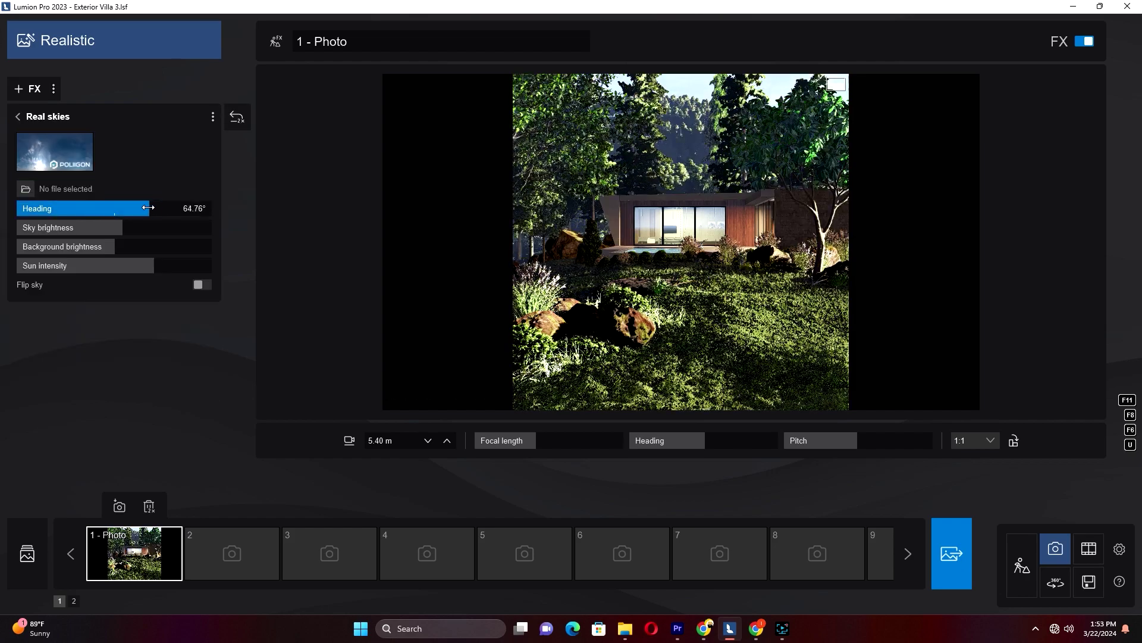
drag(152, 265, 115, 246)
drag(123, 228, 159, 208)
click(18, 116)
Try the Ray tracing v0.9 effect on the photo, refresh the preview and remove the effect.
click(27, 89)
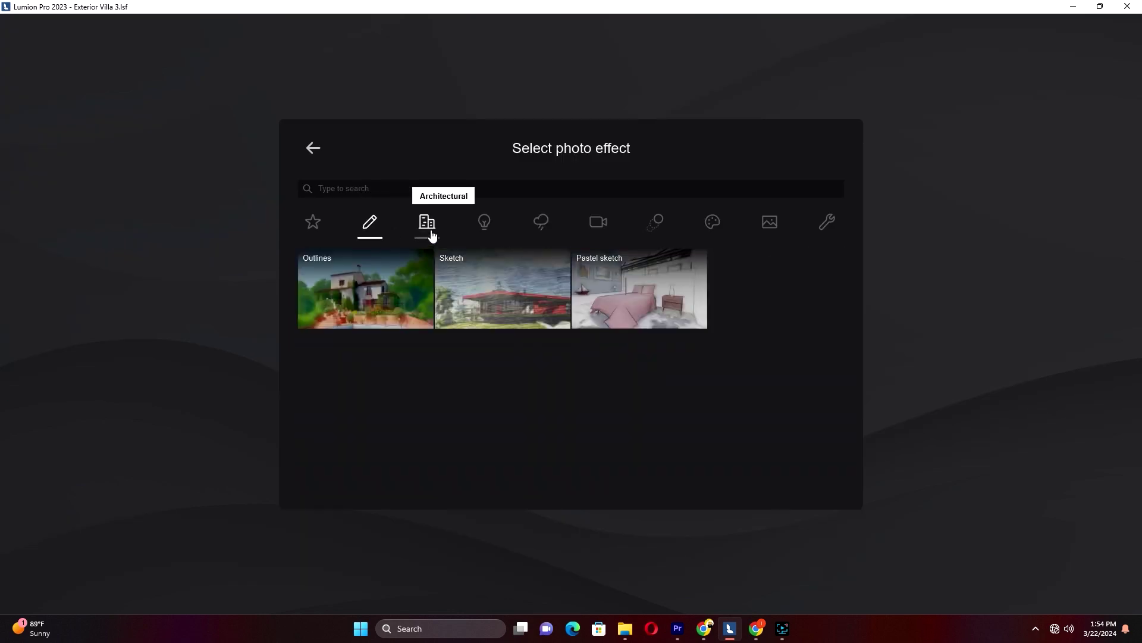
click(484, 221)
click(704, 460)
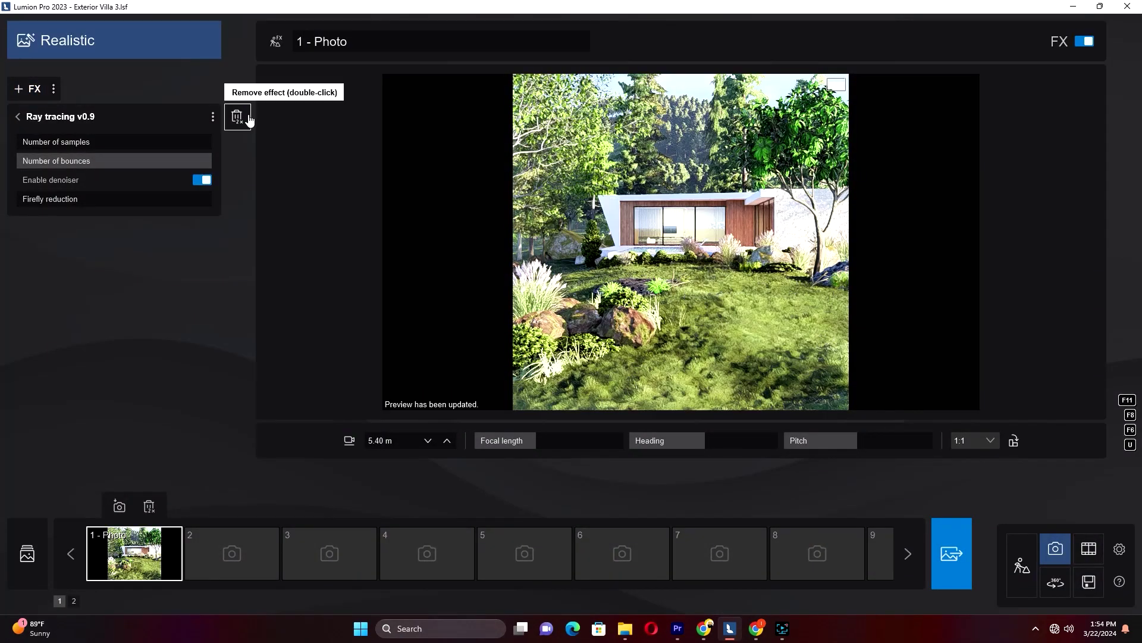
click(722, 267)
double_click(237, 116)
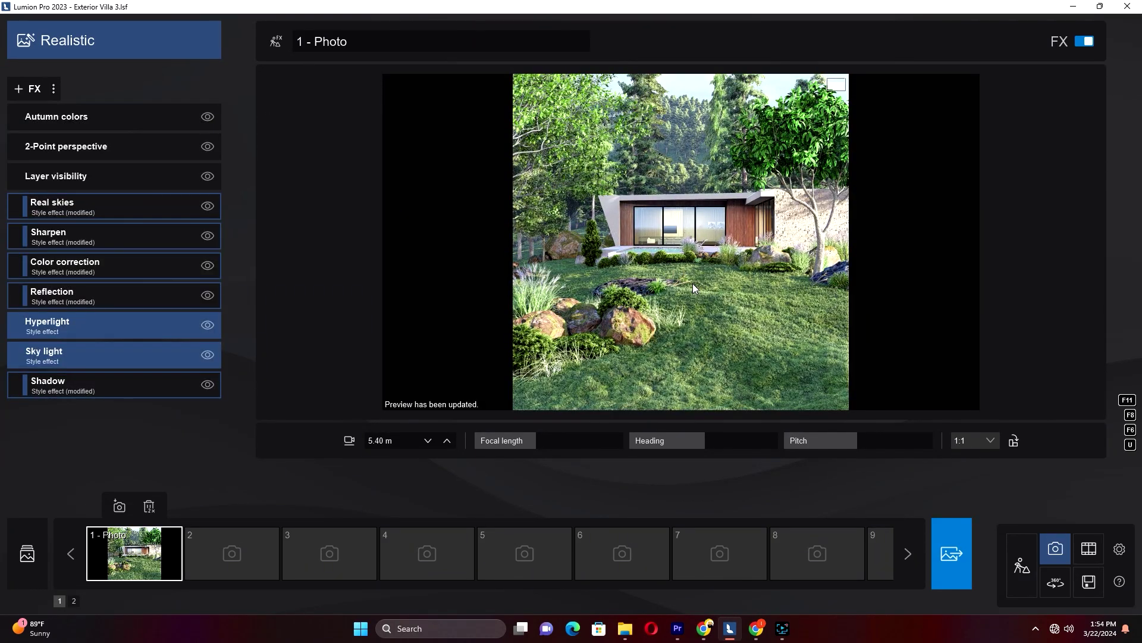
Check the settings again and refresh the photo preview.
click(1119, 550)
click(311, 176)
click(696, 258)
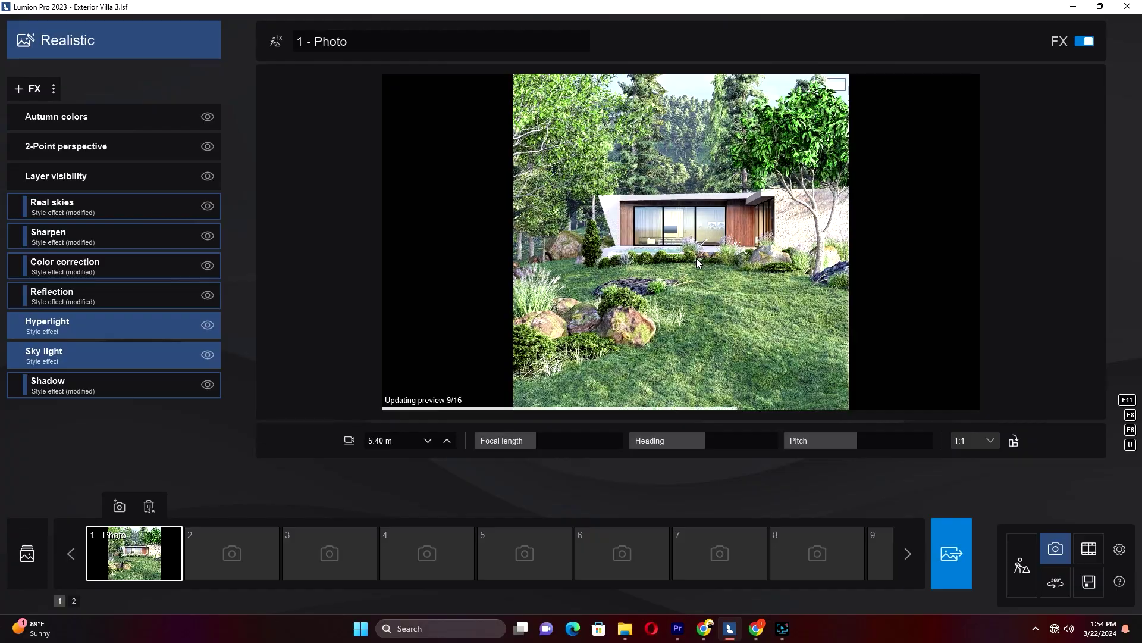
Return to the scene and edit the lawn's grass material, lowering its bending force and length and increasing its grass size.
click(1020, 565)
click(612, 510)
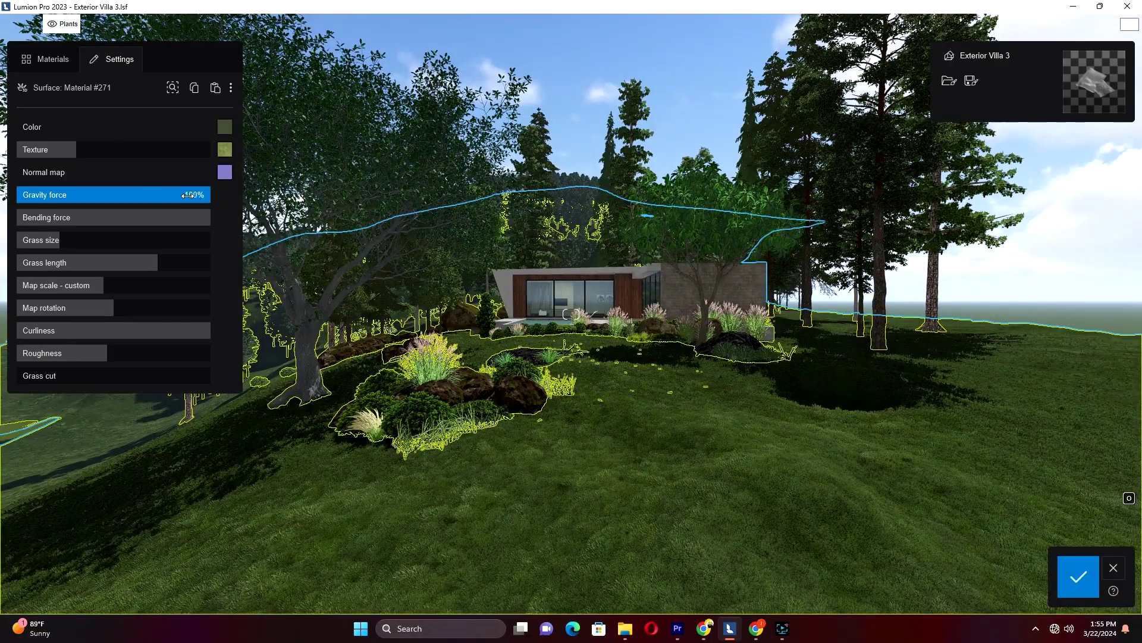
drag(31, 240, 115, 240)
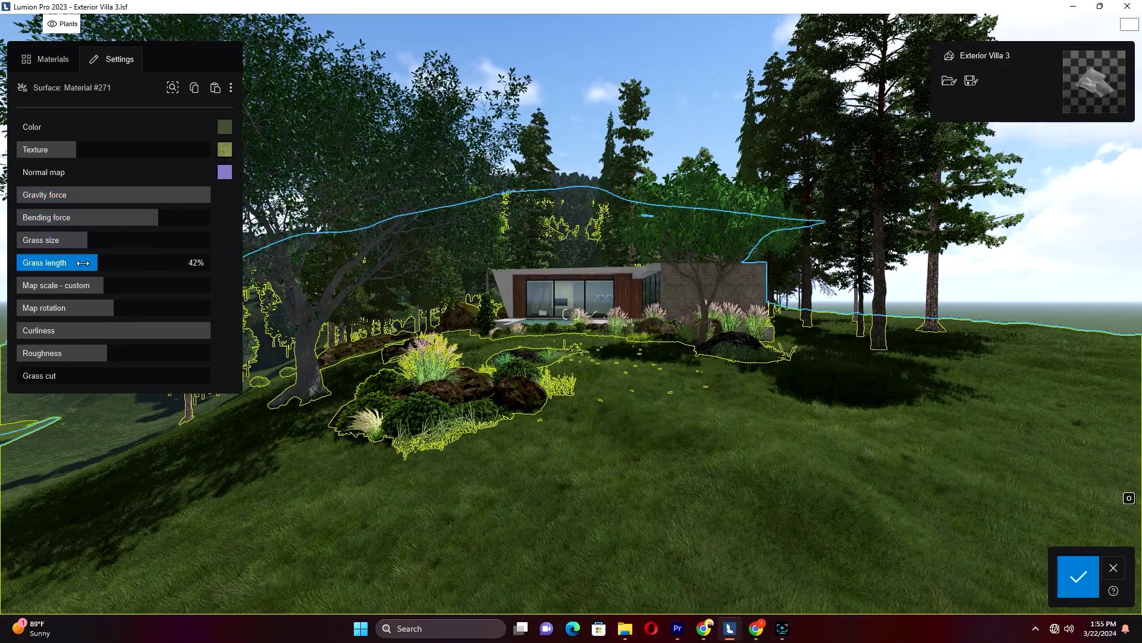
Lower the grass material's map rotation and curliness, add some grass cut, and save the material.
drag(113, 309, 103, 309)
drag(194, 330, 166, 330)
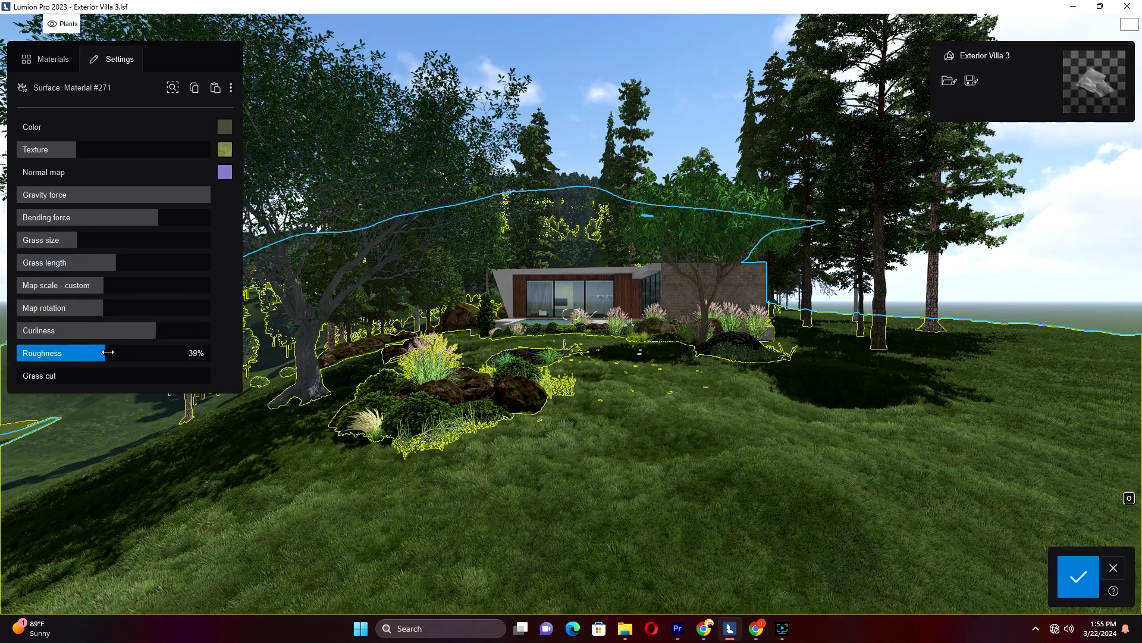
drag(68, 374, 166, 377)
click(1078, 581)
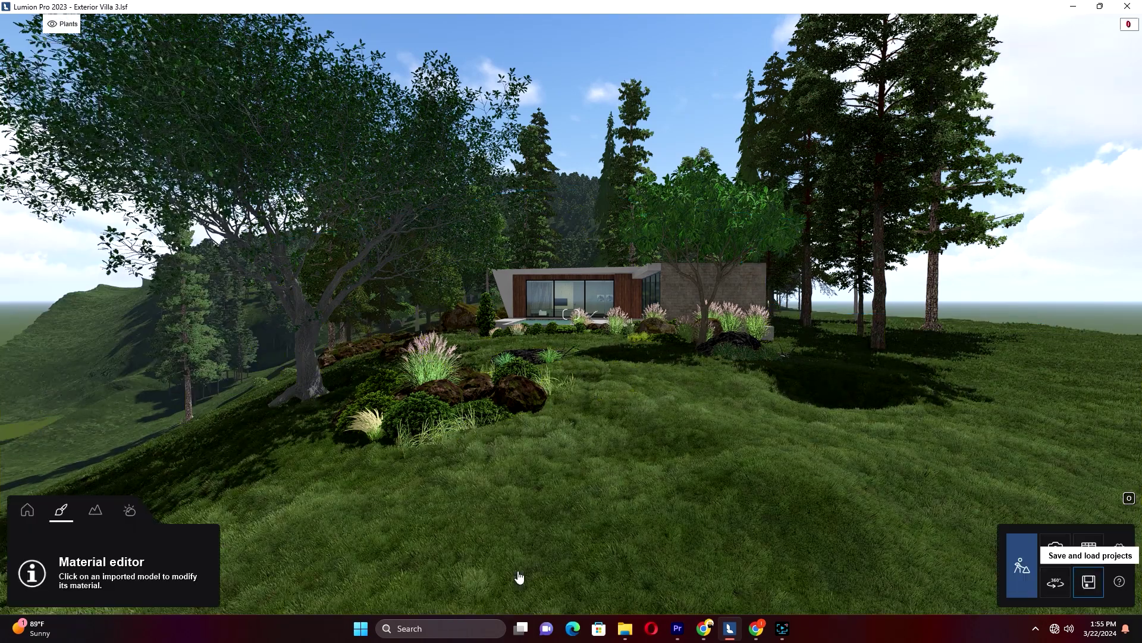
click(1055, 548)
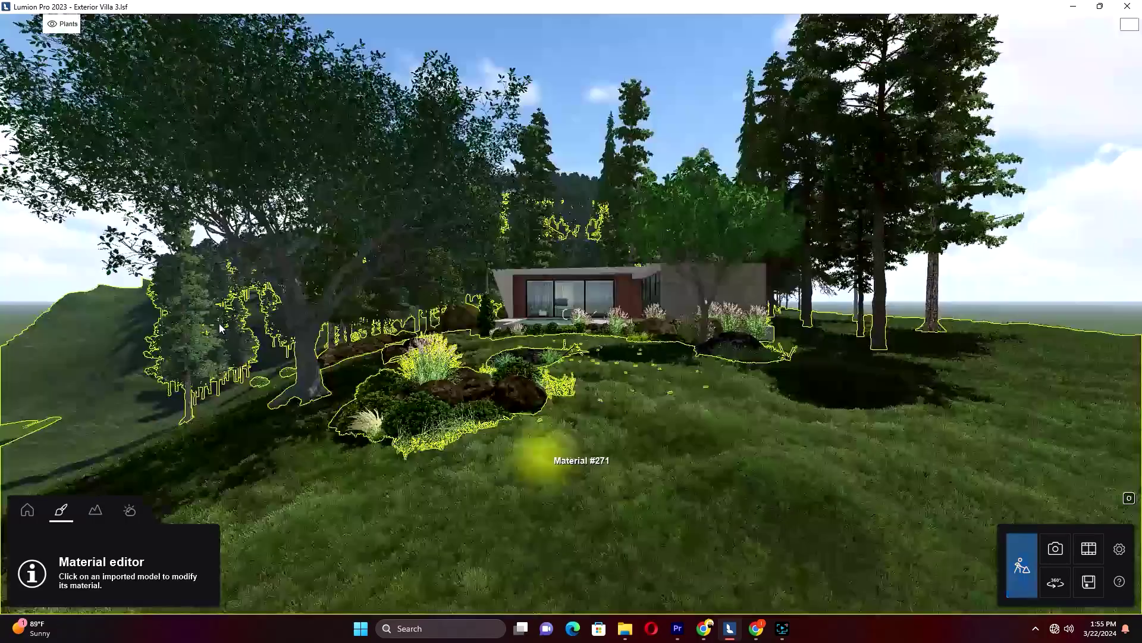
Shorten the lawn's grass, reduce its grass size, enlarge its map scale, then save the material and return to the photo view.
click(554, 461)
drag(116, 262, 82, 263)
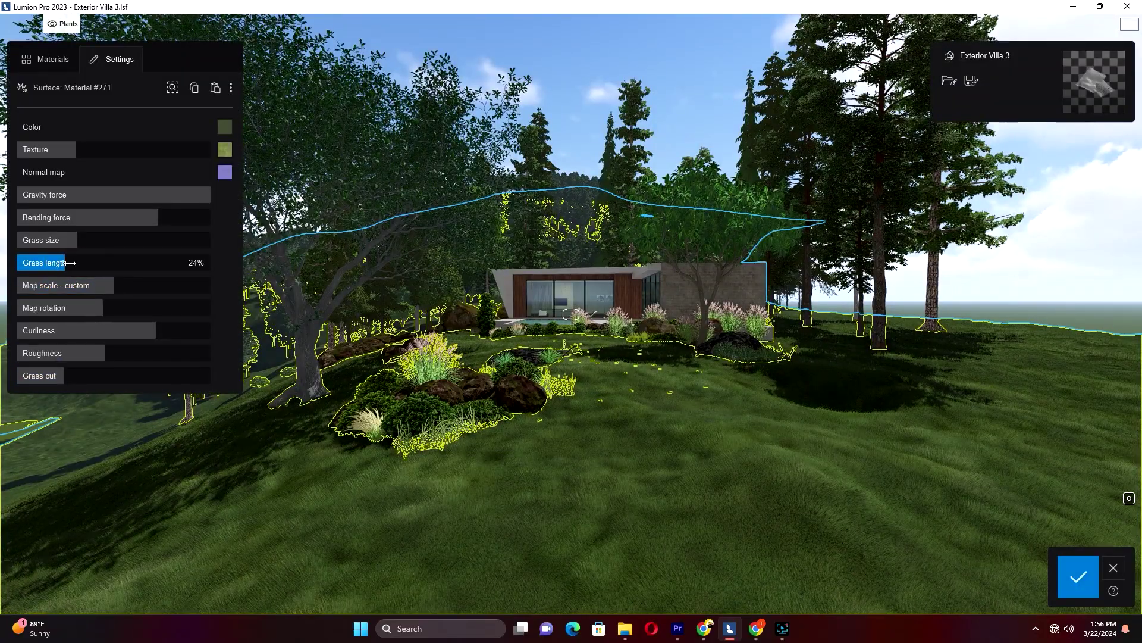
click(1078, 576)
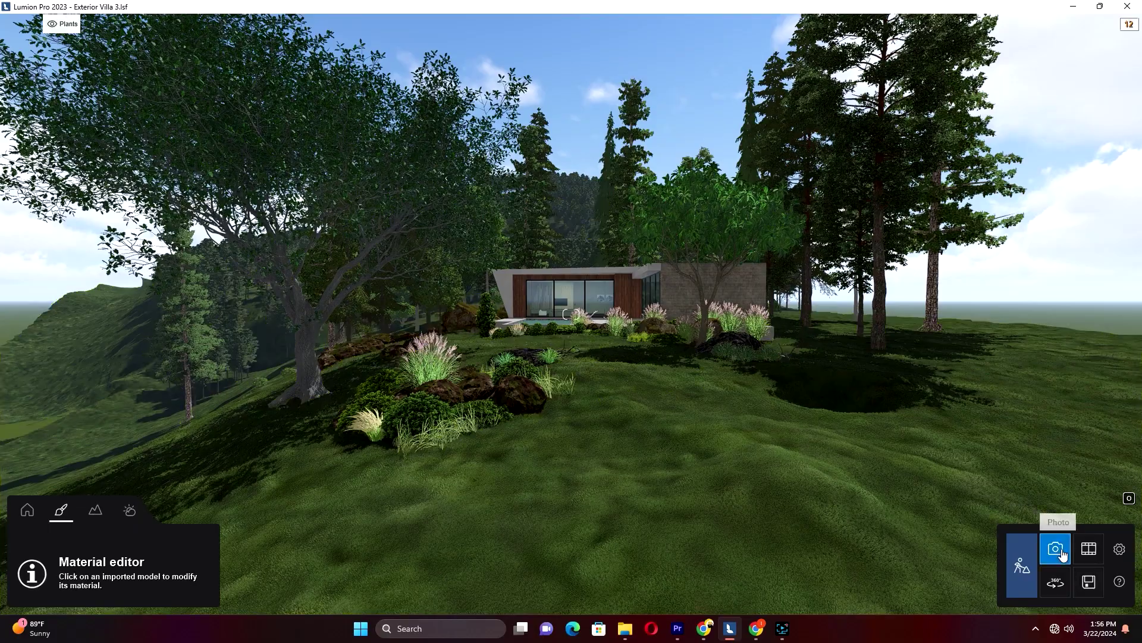
click(1055, 548)
click(528, 484)
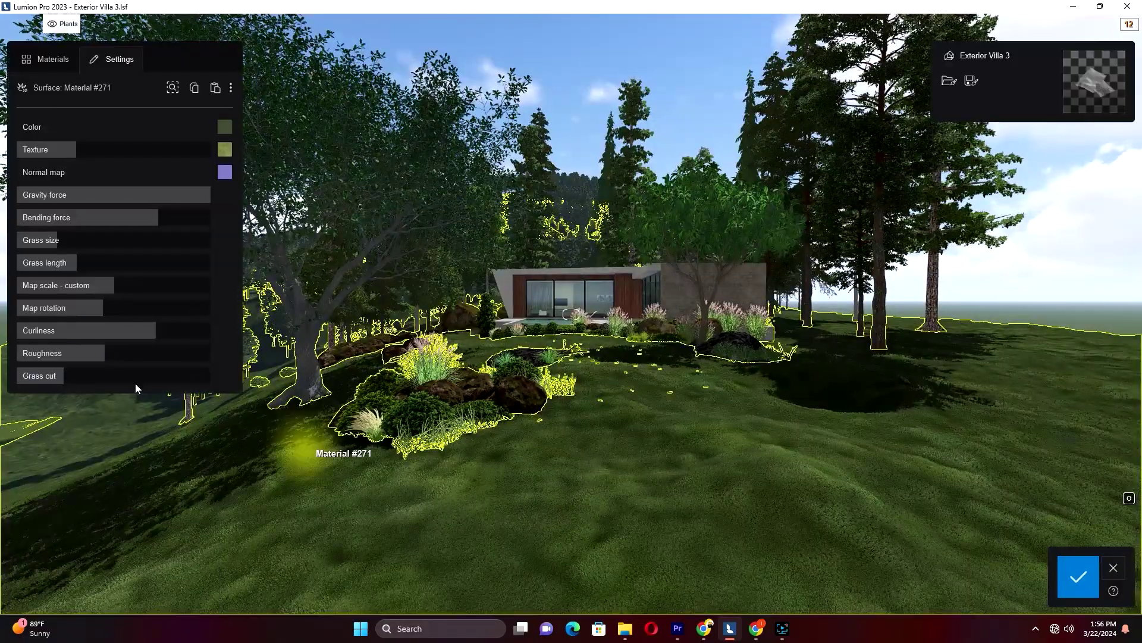
click(1077, 575)
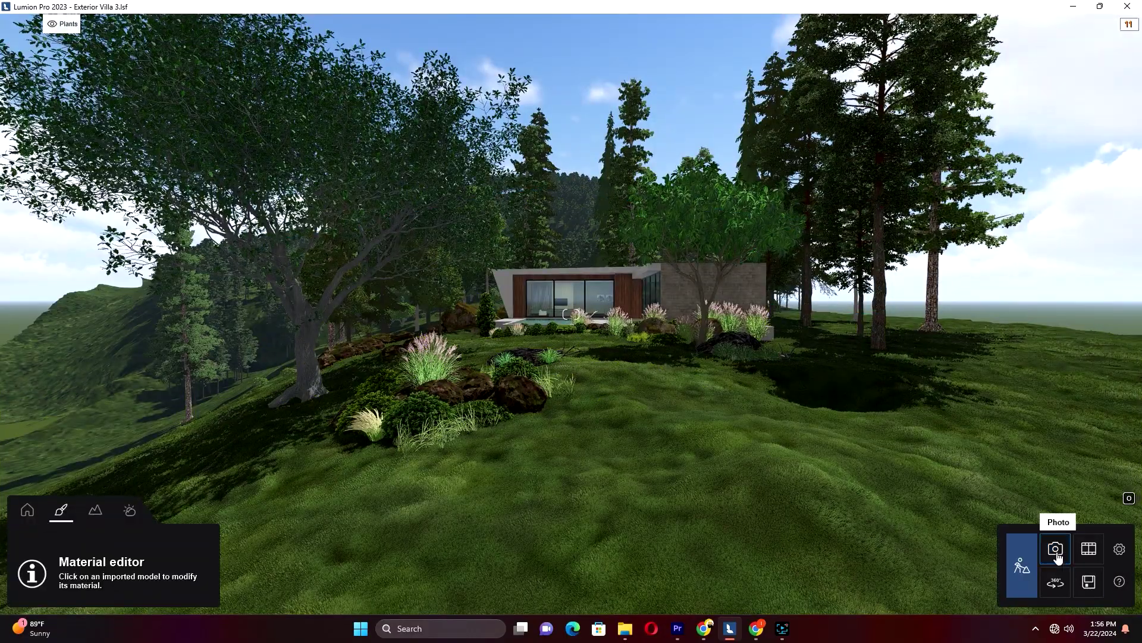
click(1055, 546)
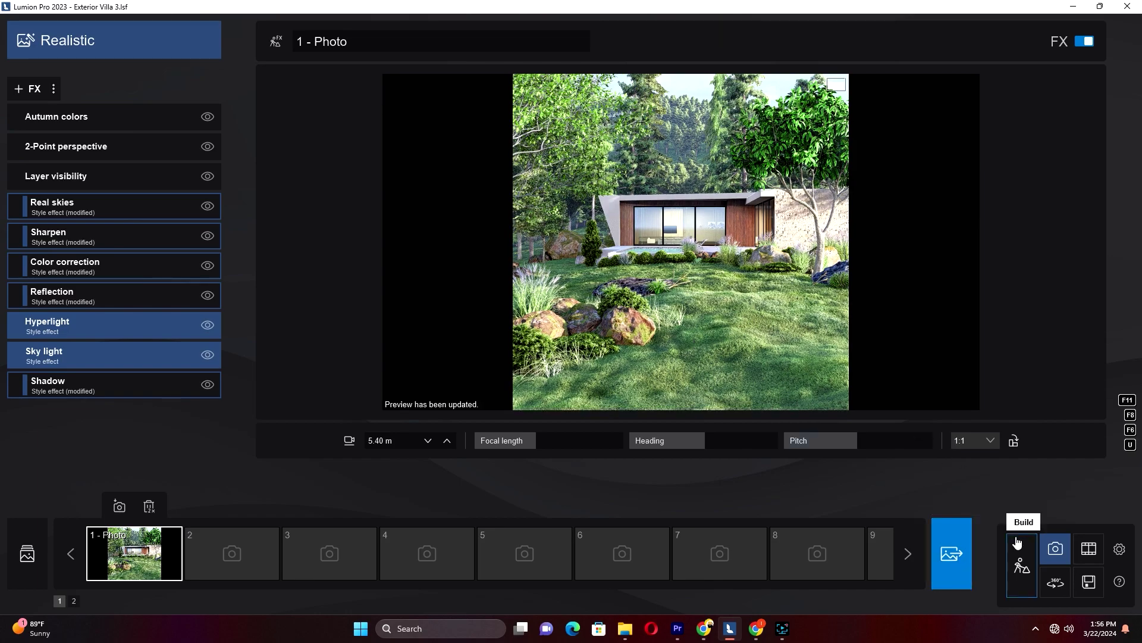